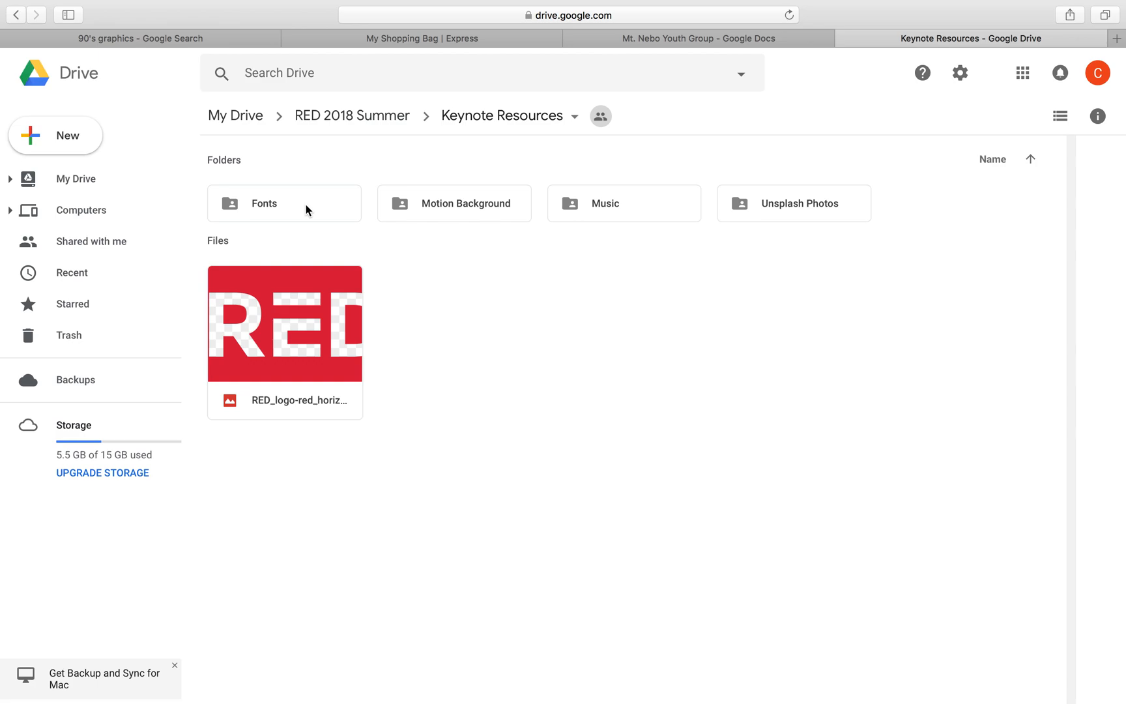
Look through the Motion Background, Music and Unsplash Photos folders inside the shared Keynote Resources folder
key("ctrl+Left")
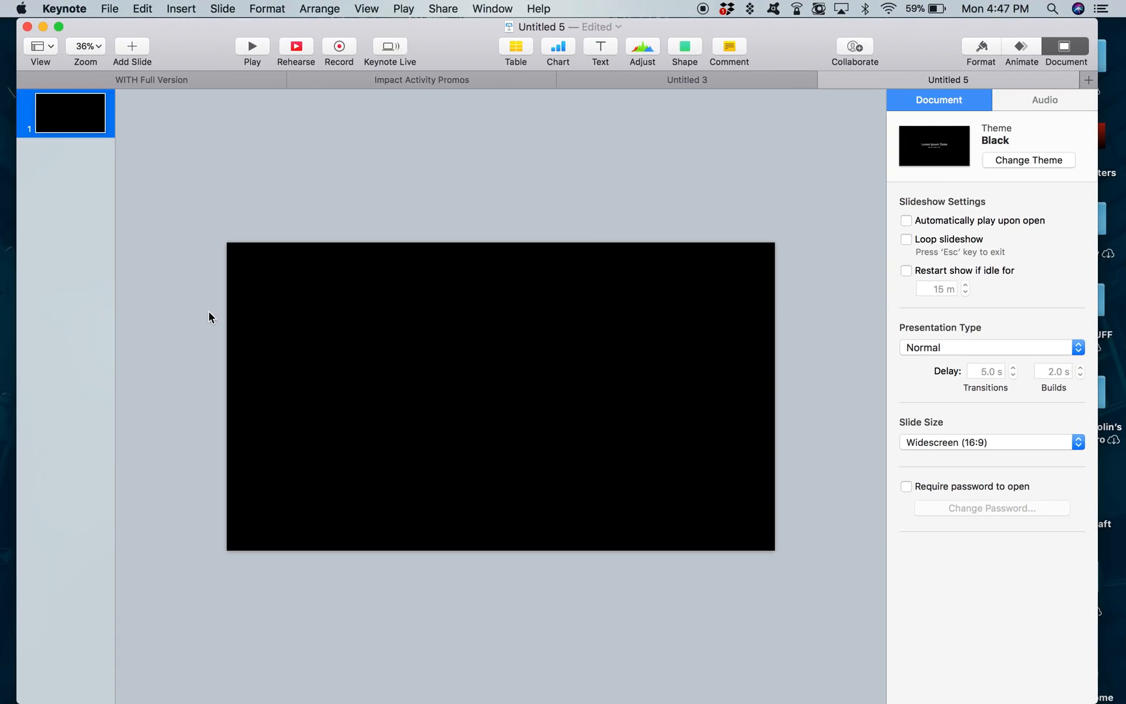
key("ctrl+Right")
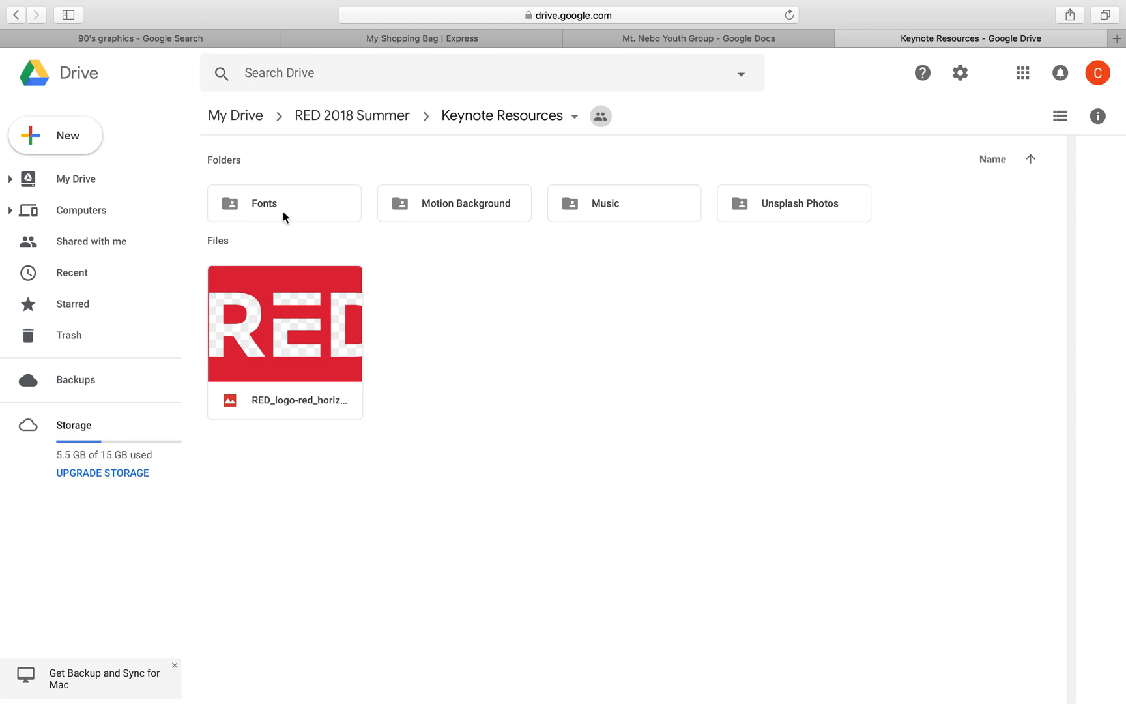
double_click(454, 206)
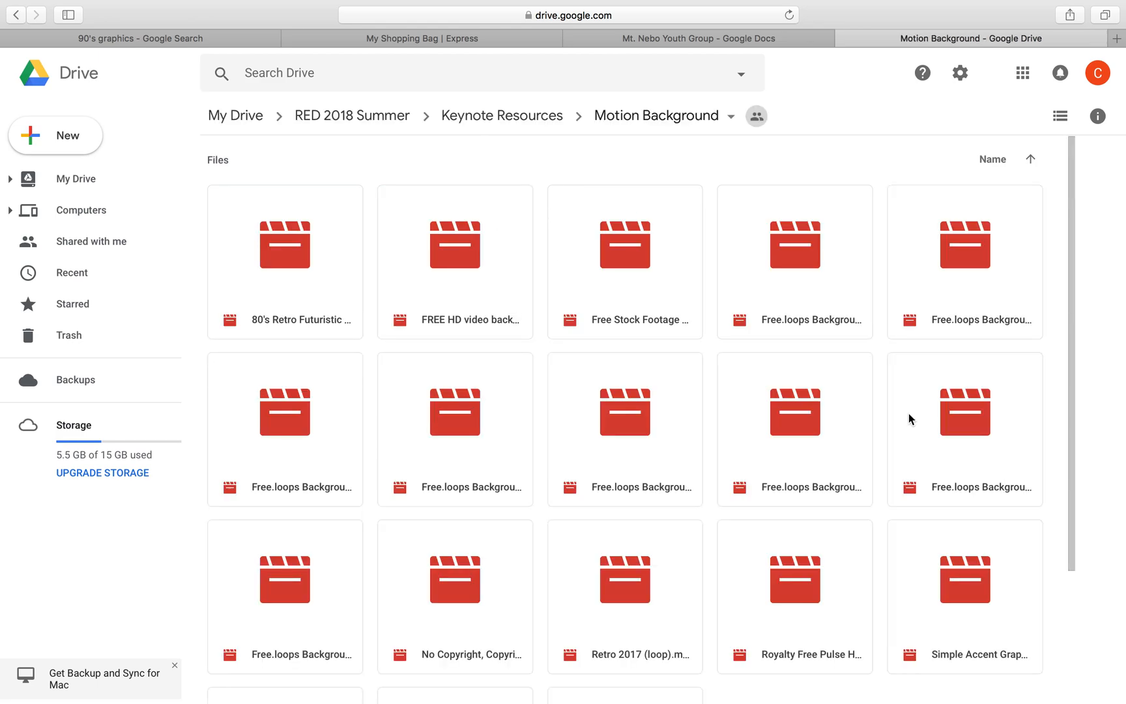
scroll(711, 377, "down", 3)
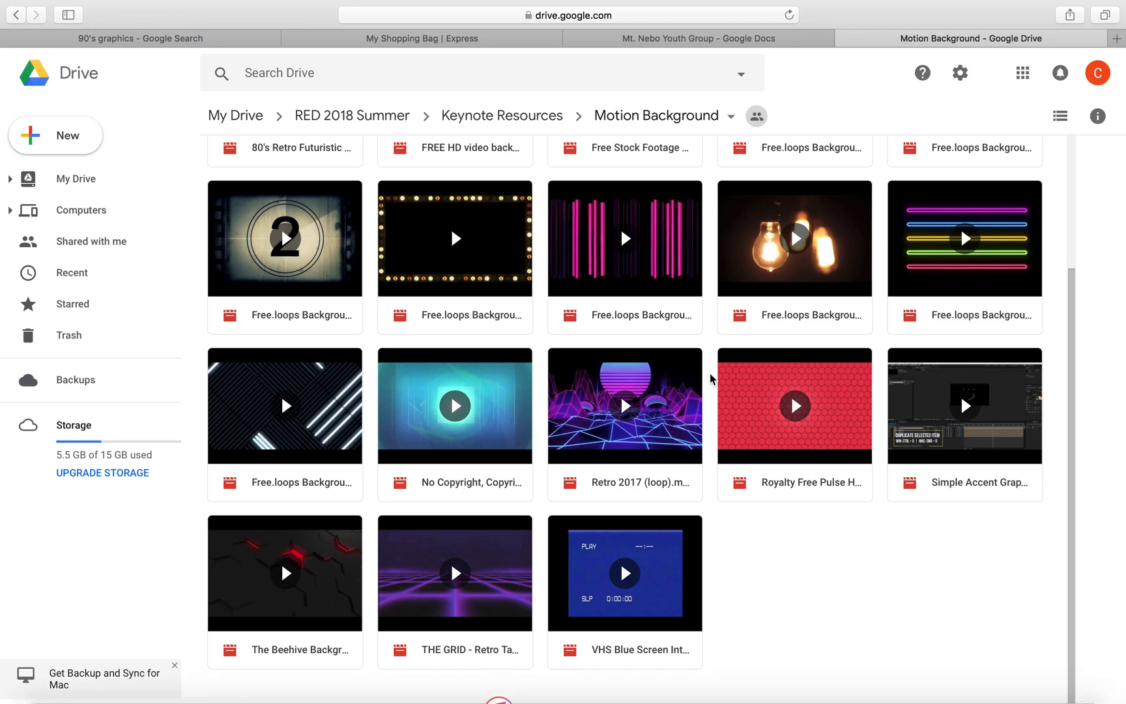
scroll(710, 378, "up", 3)
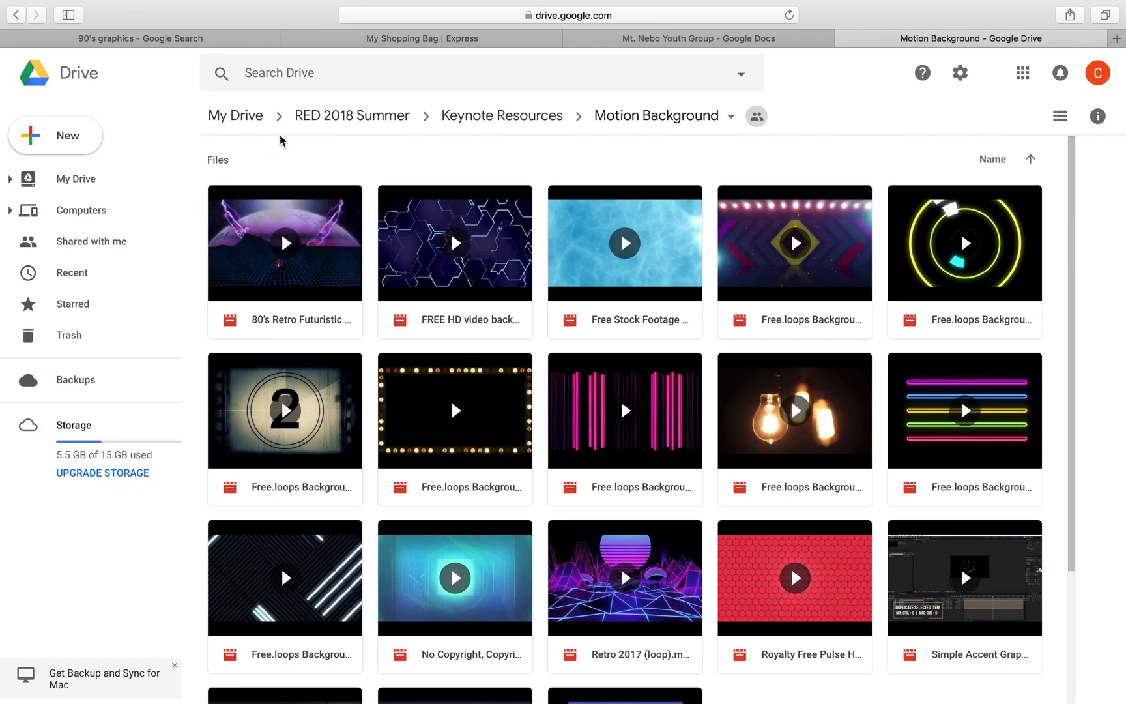
left_click(17, 16)
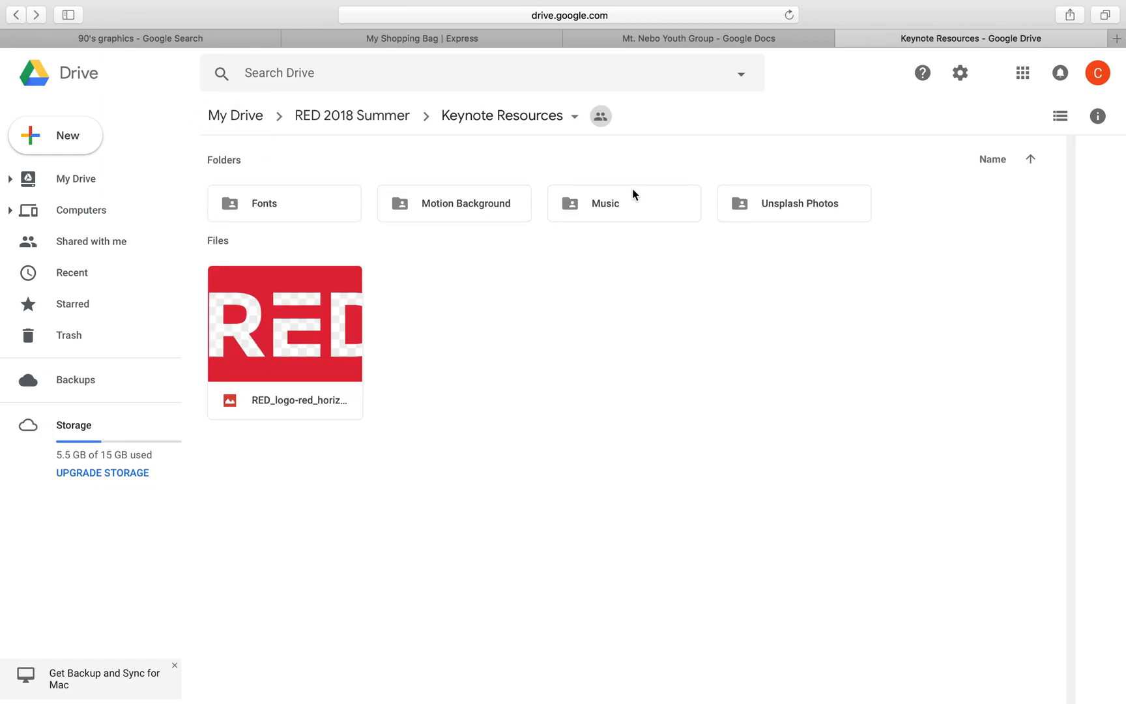
double_click(647, 216)
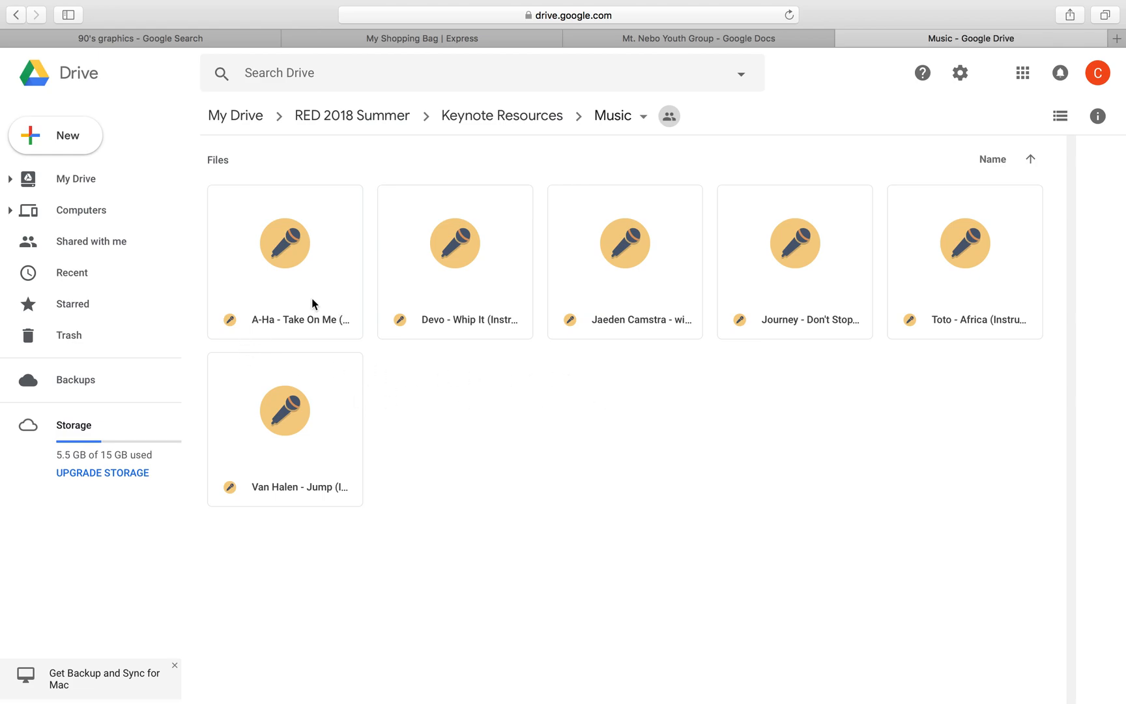
left_click(15, 17)
double_click(770, 195)
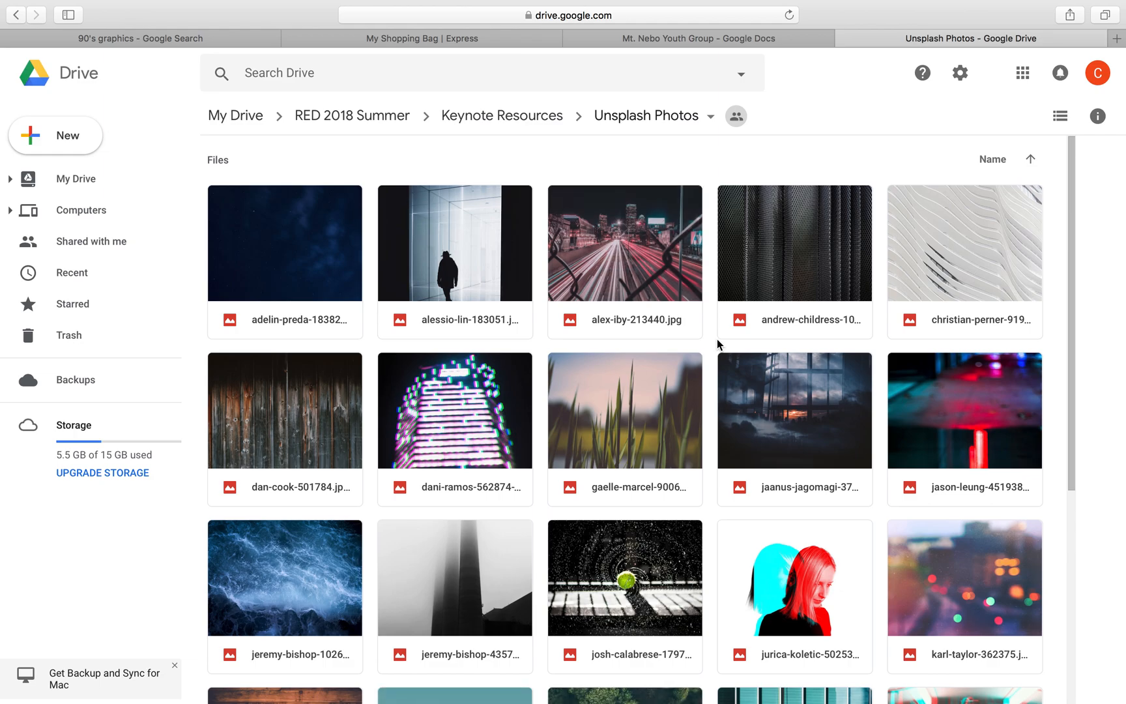
scroll(717, 341, "down", 5)
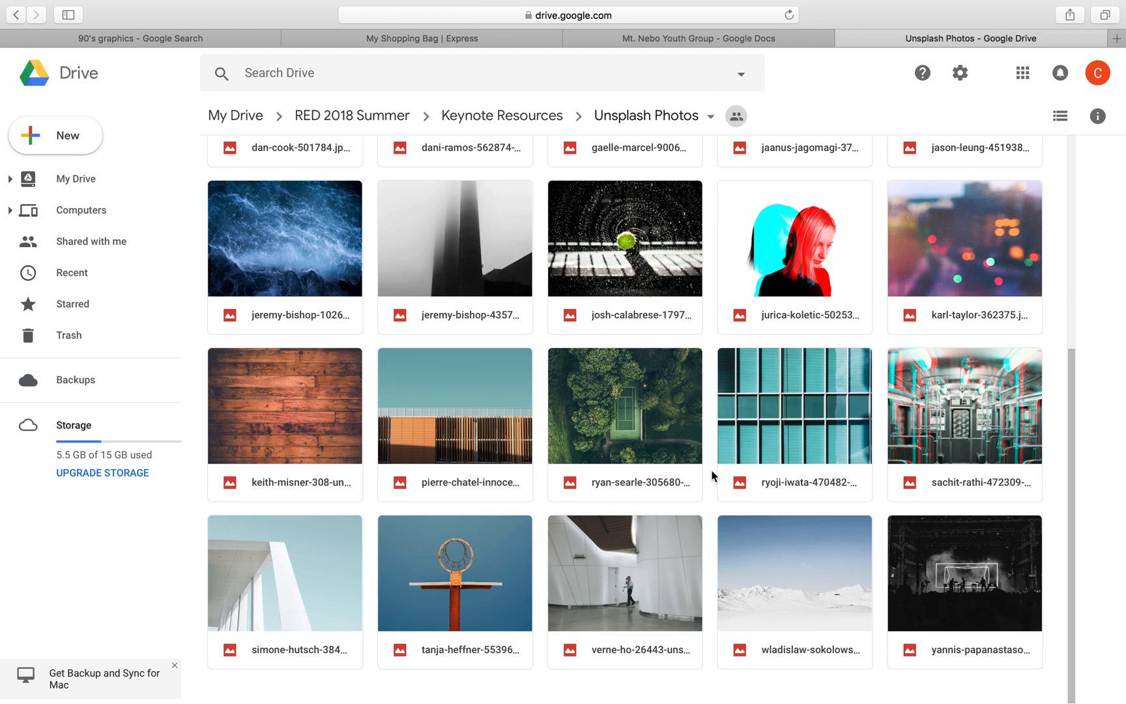
scroll(711, 476, "up", 5)
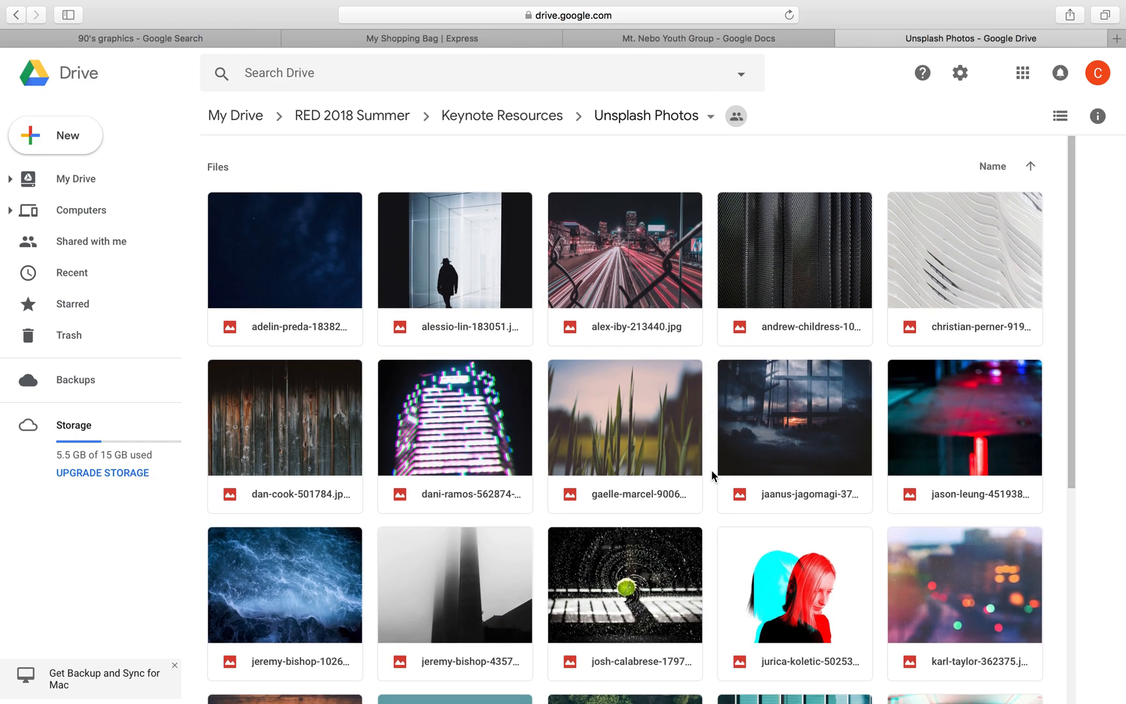
left_click(15, 14)
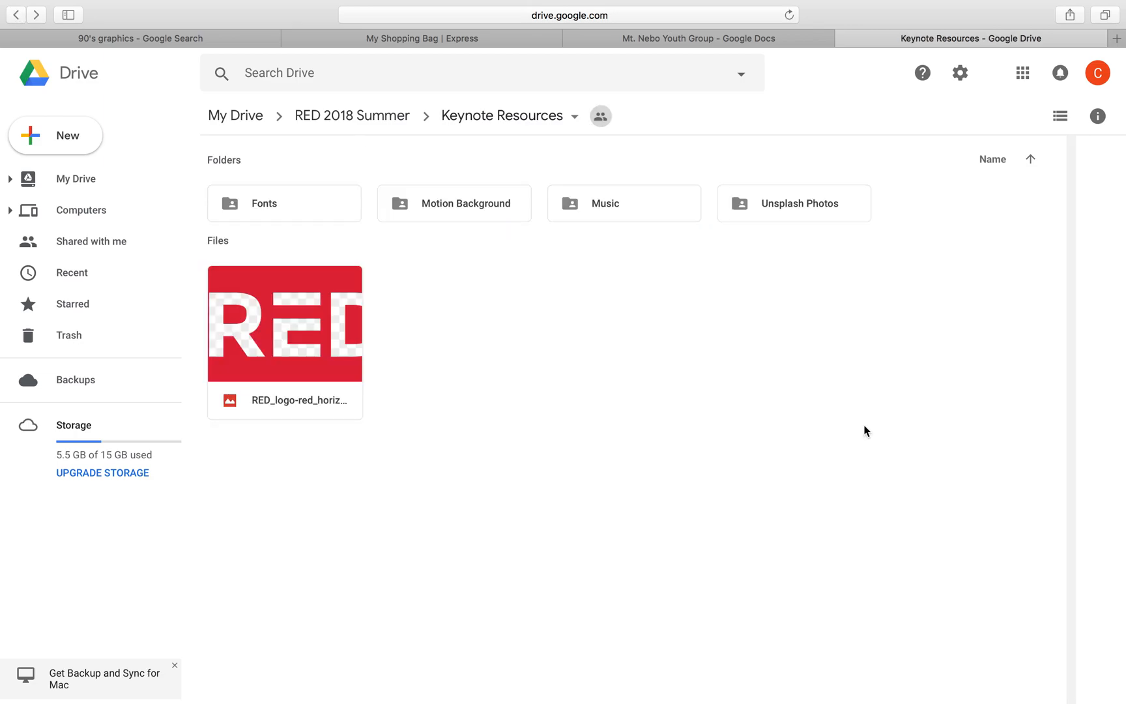
Switch to Keynote and place carles-rabada-591326-unsplash.jpg from Finder's recent files on the blank black slide
key("ctrl+Left")
mouse_move(82, 693)
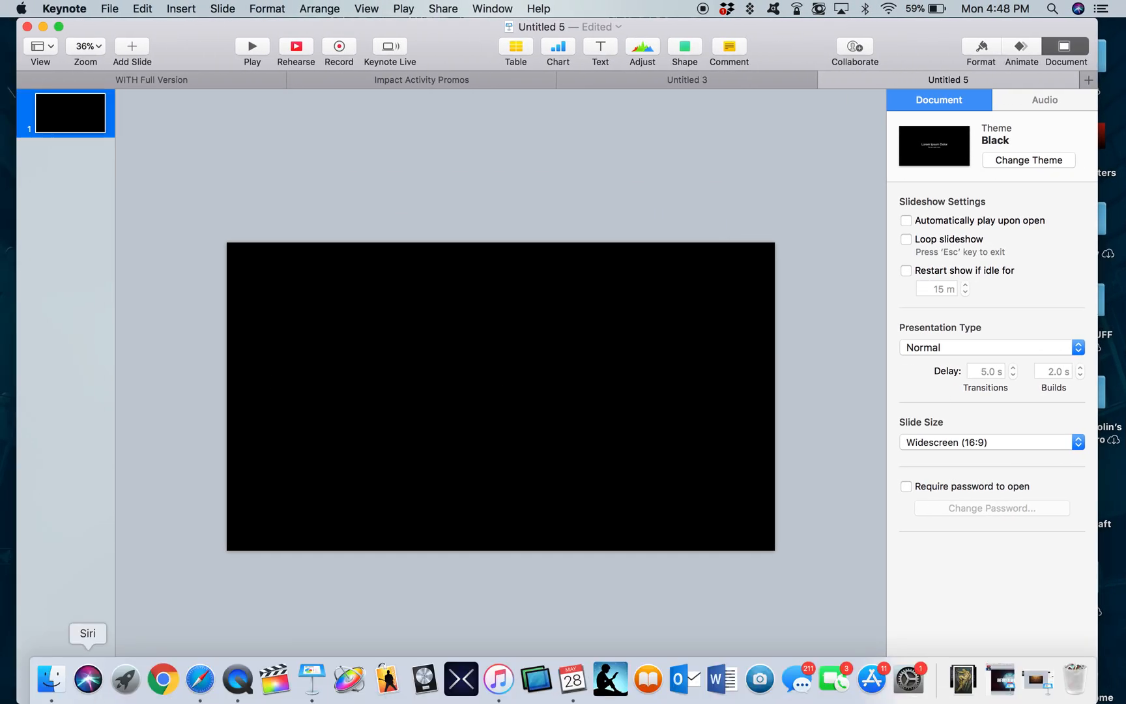
left_click(53, 681)
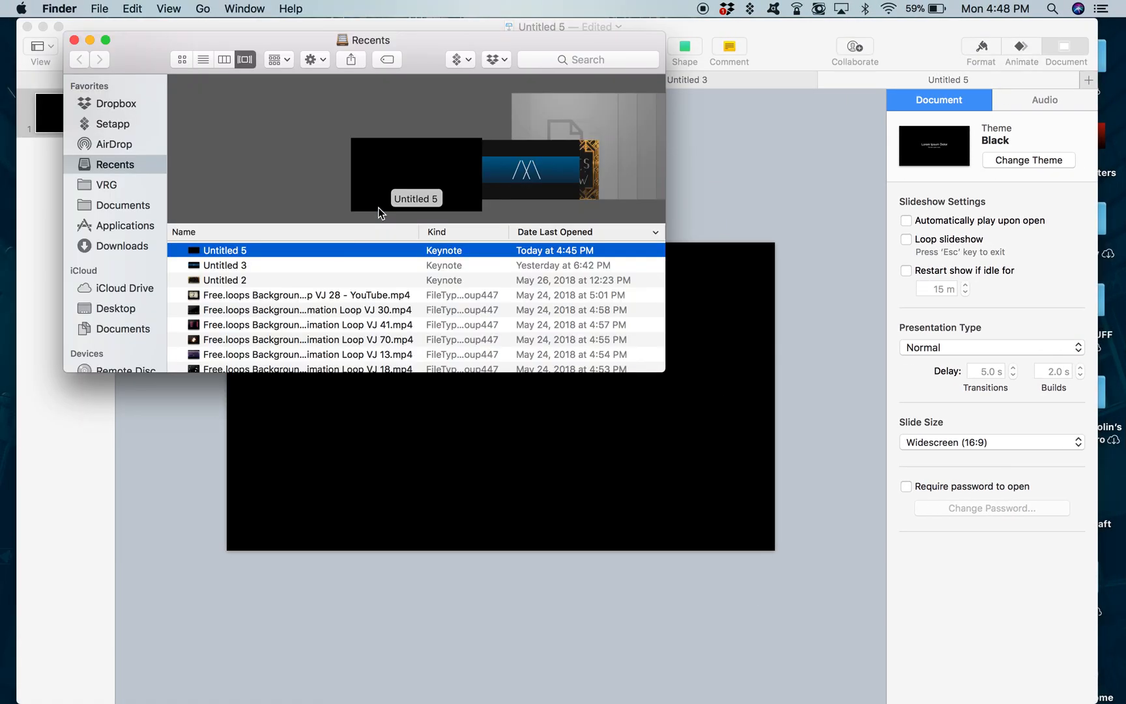
scroll(568, 164, "right", 10)
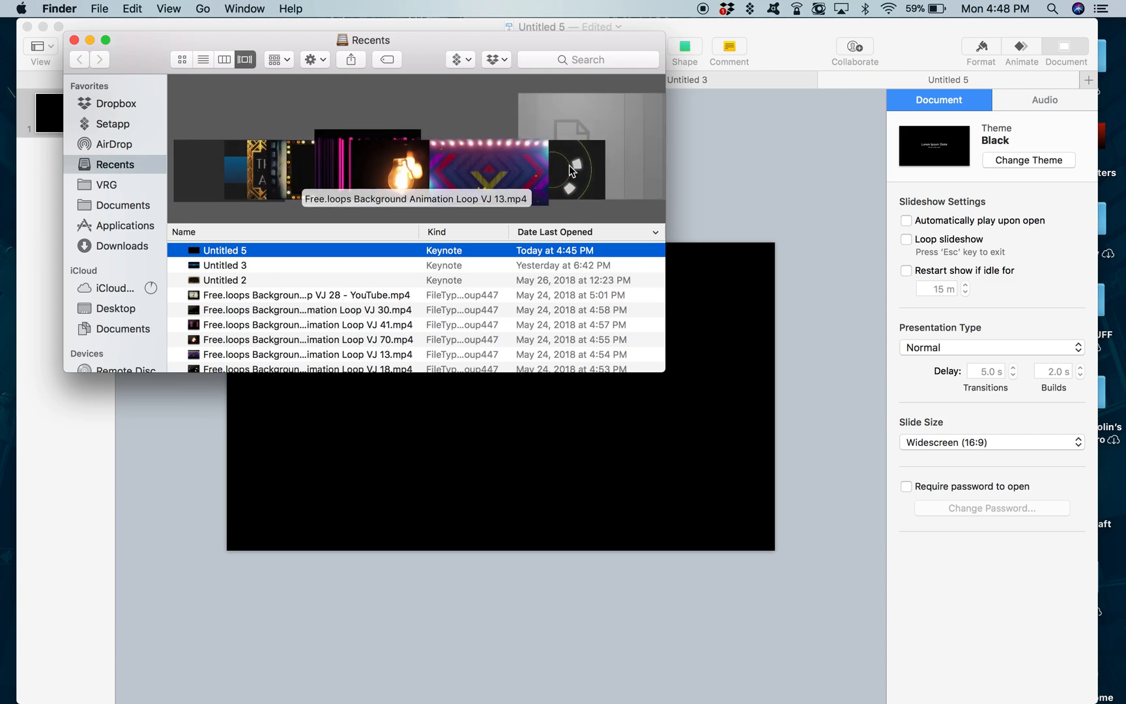
scroll(569, 164, "right", 3)
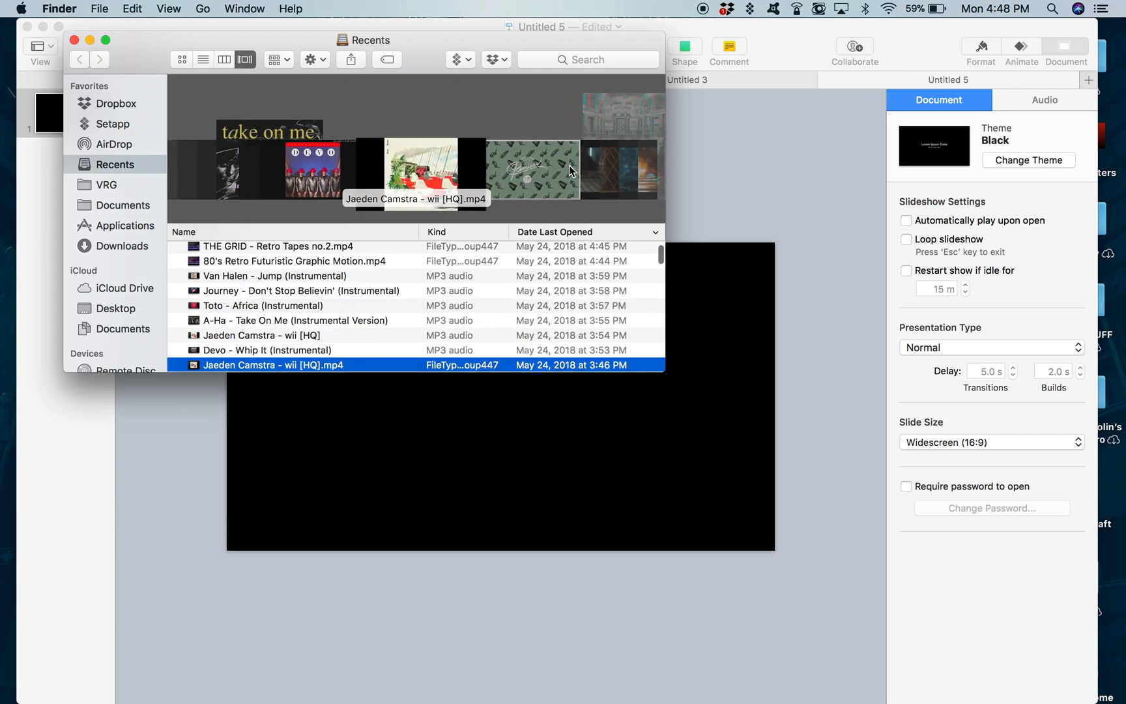
scroll(569, 164, "right", 6)
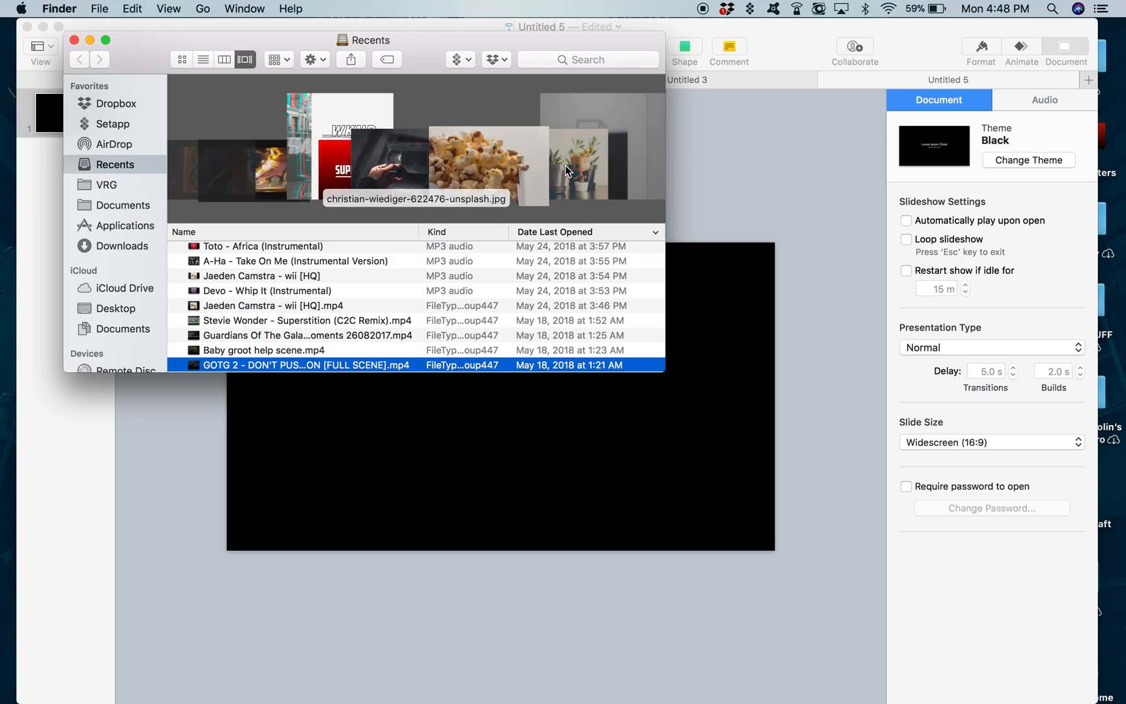
scroll(565, 164, "right", 10)
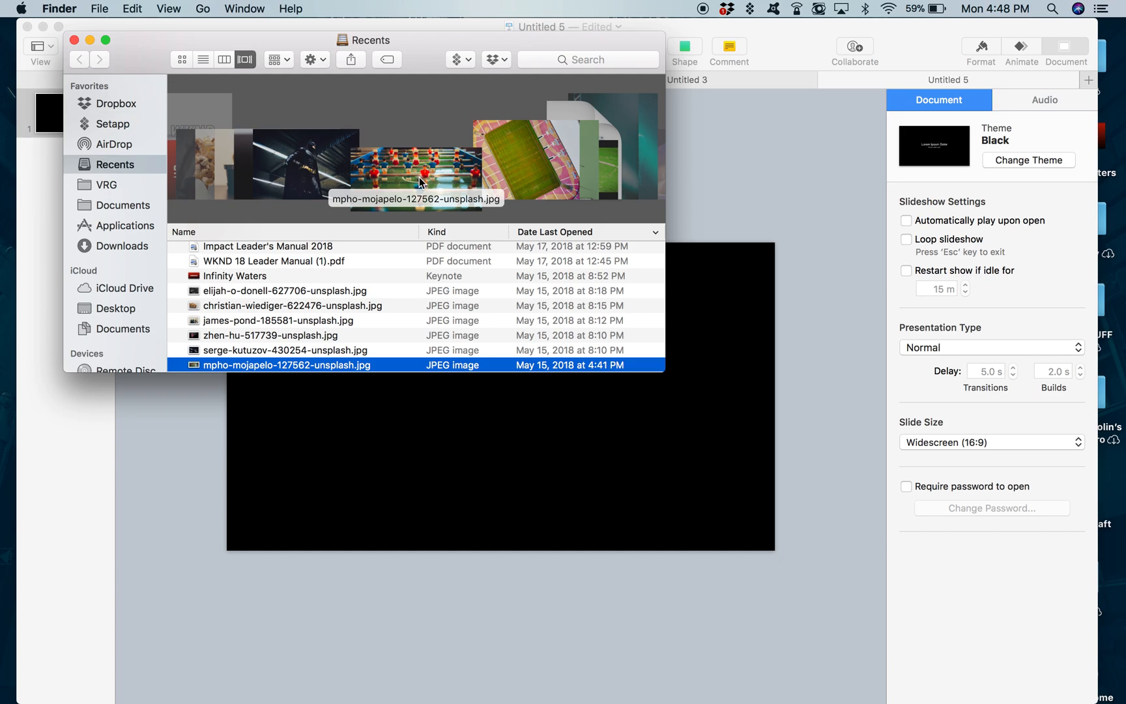
key("Down")
left_click_drag(331, 366, 533, 516)
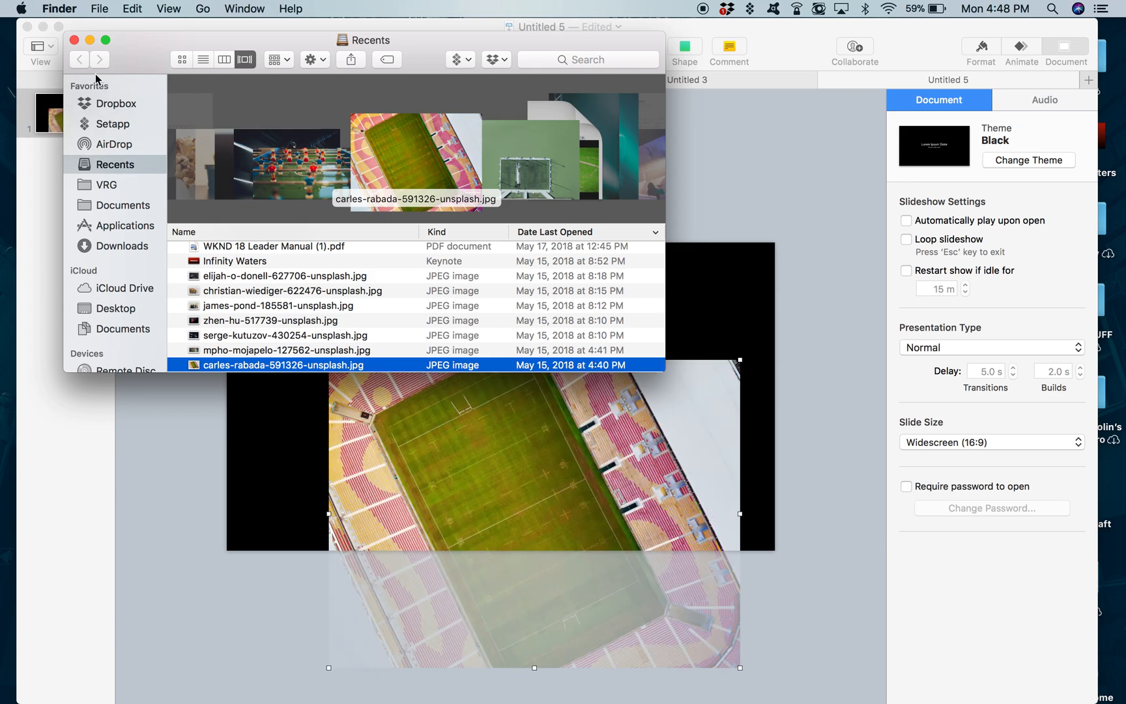
left_click(73, 40)
Reposition and enlarge the stadium photo so it covers the entire slide from edge to edge
left_click_drag(511, 520, 484, 408)
left_click_drag(710, 397, 775, 395)
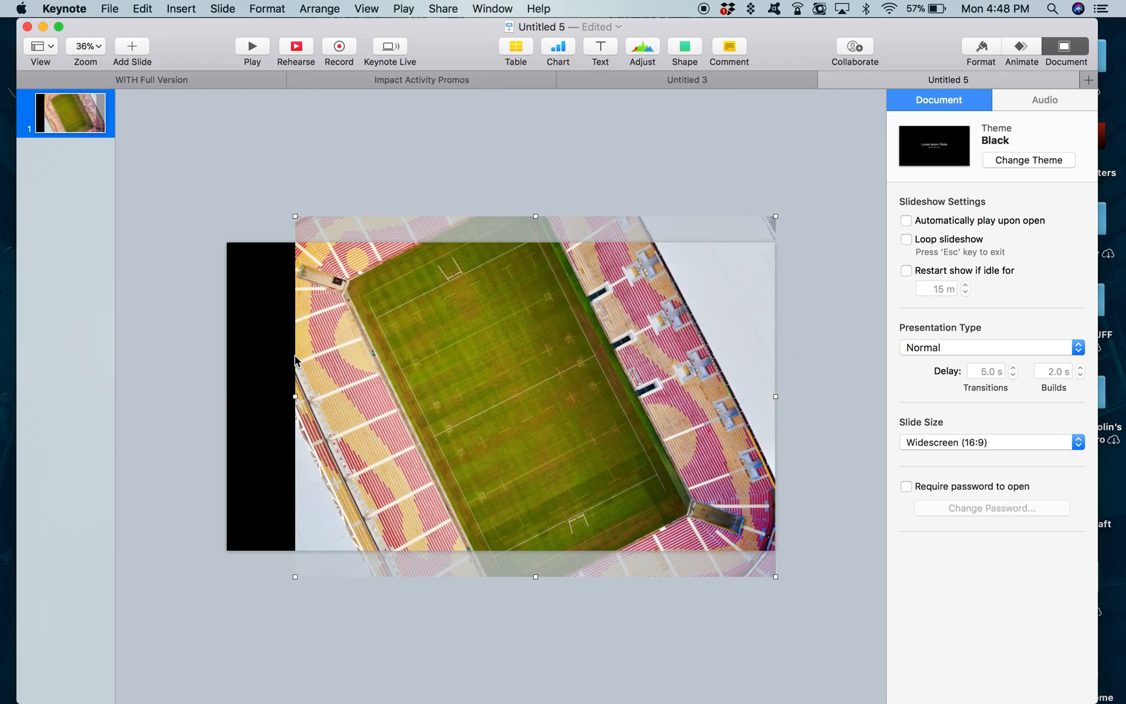
left_click_drag(295, 396, 224, 397)
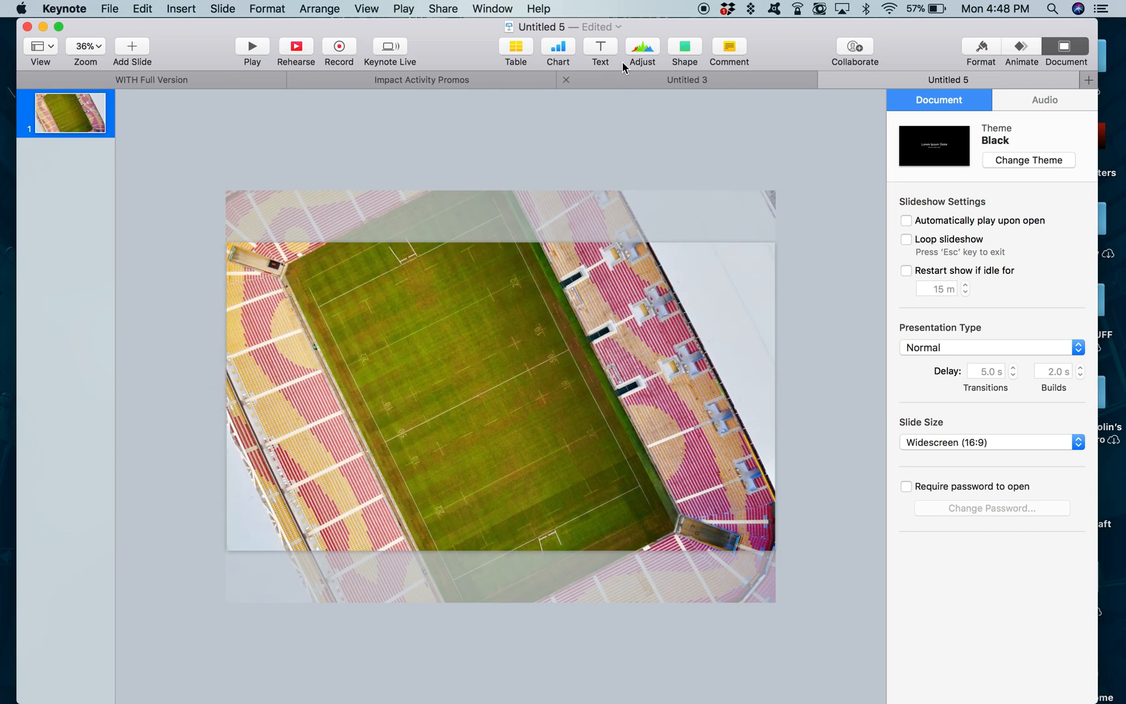
Add a text box over the stadium photo reading "Human Foosball"
left_click(603, 48)
double_click(507, 400)
type("Human Foosball")
Change the font of the "Human Foosball" text to Da Streets
triple_click(511, 398)
left_click(980, 48)
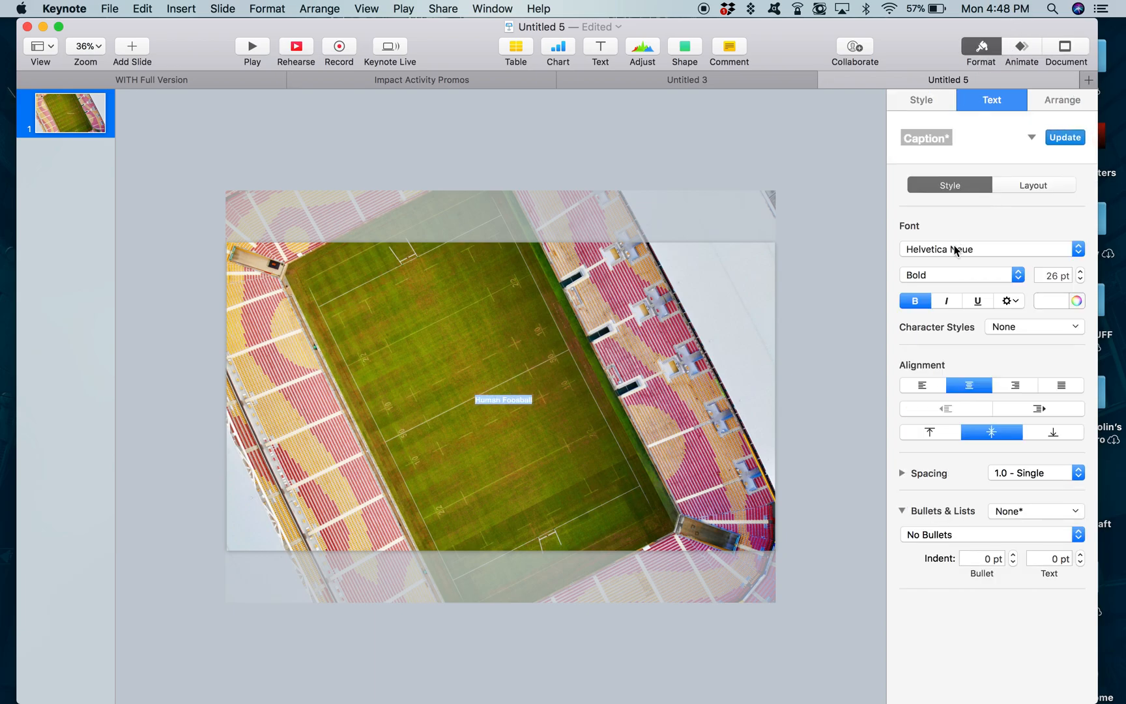
left_click(954, 250)
scroll(1014, 313, "up", 5)
scroll(1015, 309, "up", 5)
scroll(1014, 310, "down", 3)
scroll(1015, 310, "up", 3)
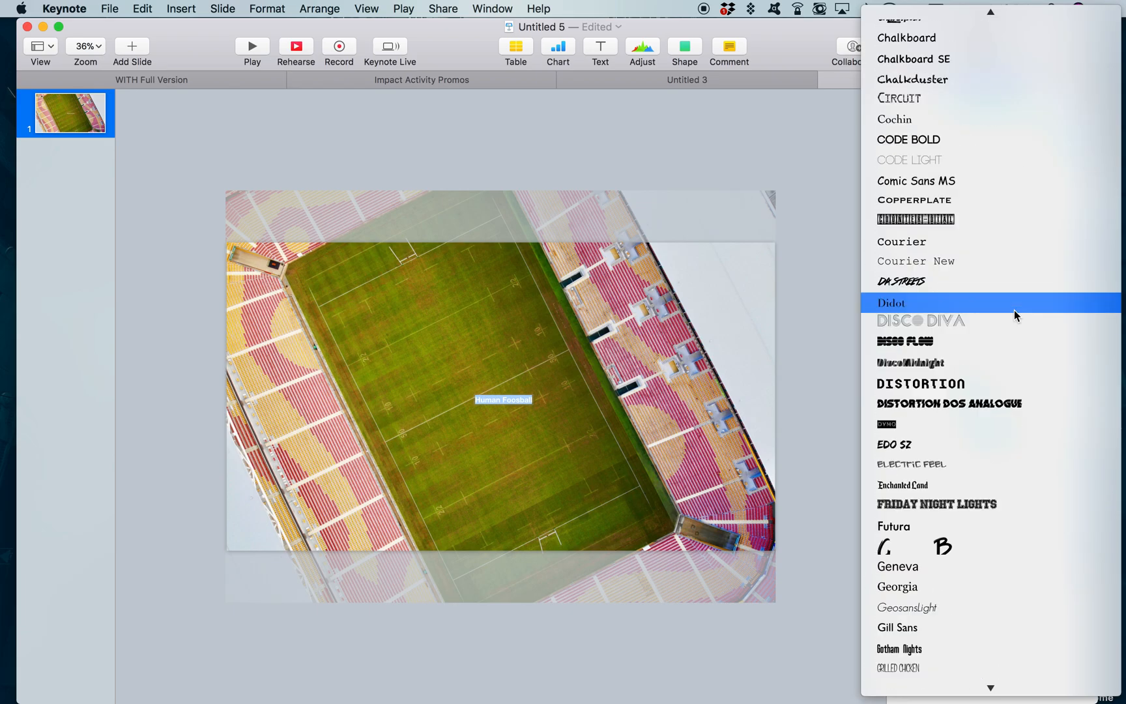
scroll(1014, 310, "up", 1)
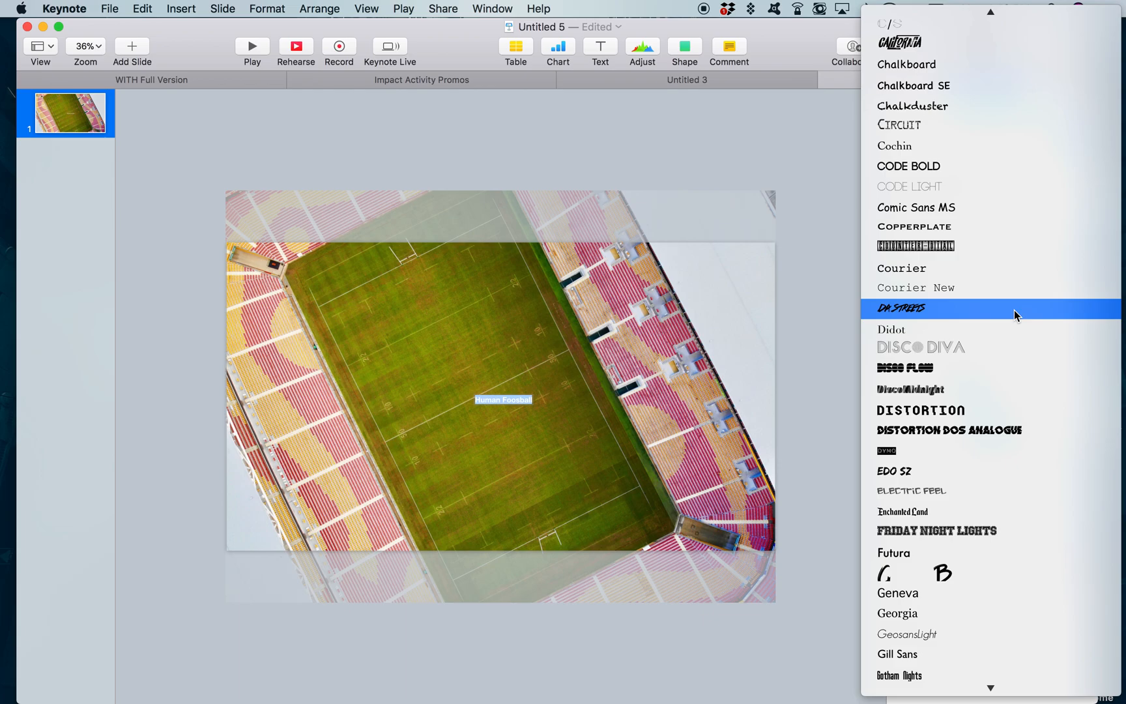
scroll(1014, 310, "up", 8)
scroll(1014, 309, "up", 18)
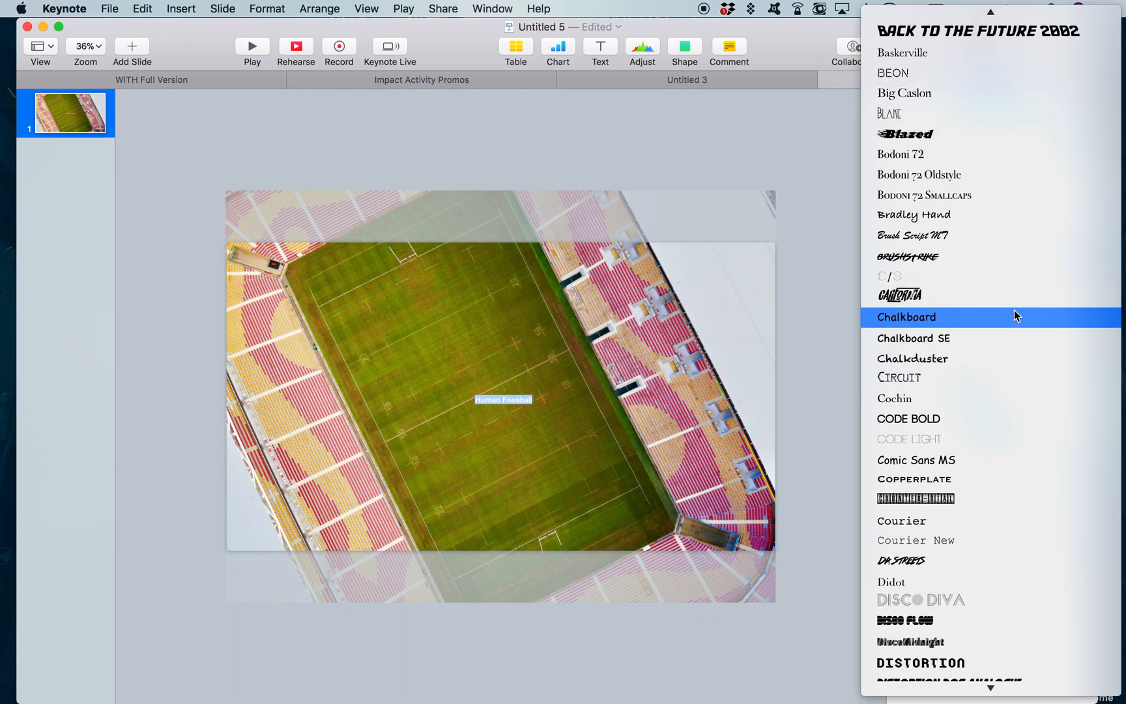
scroll(1014, 309, "up", 7)
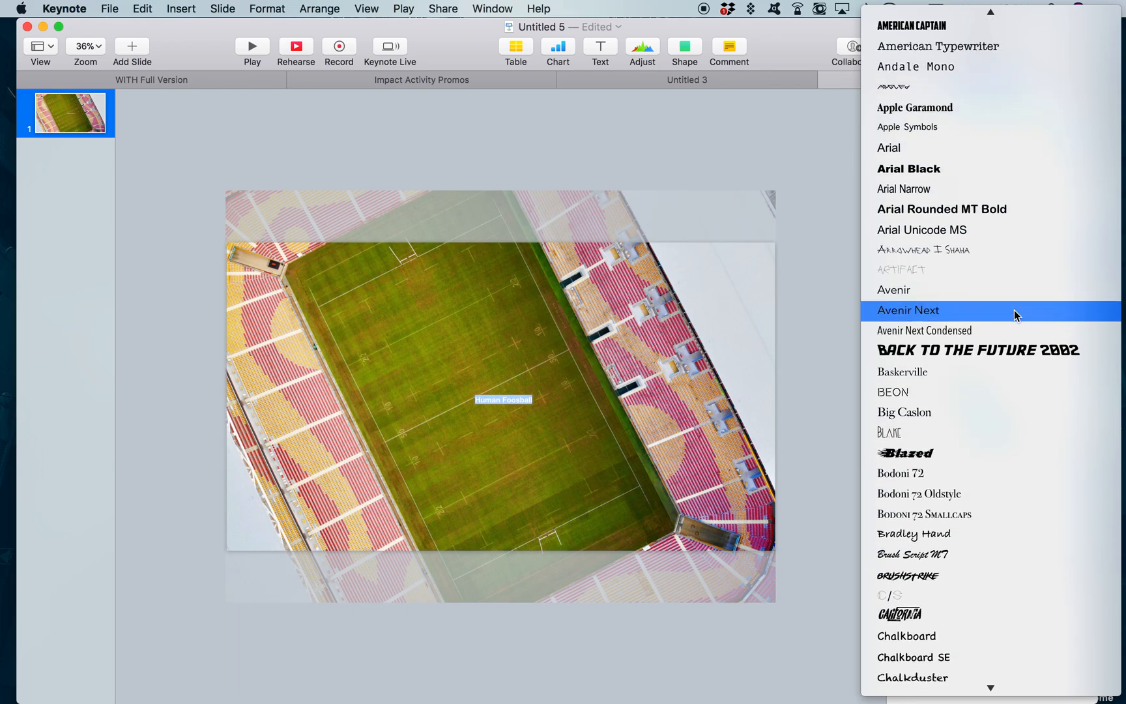
scroll(1015, 309, "down", 20)
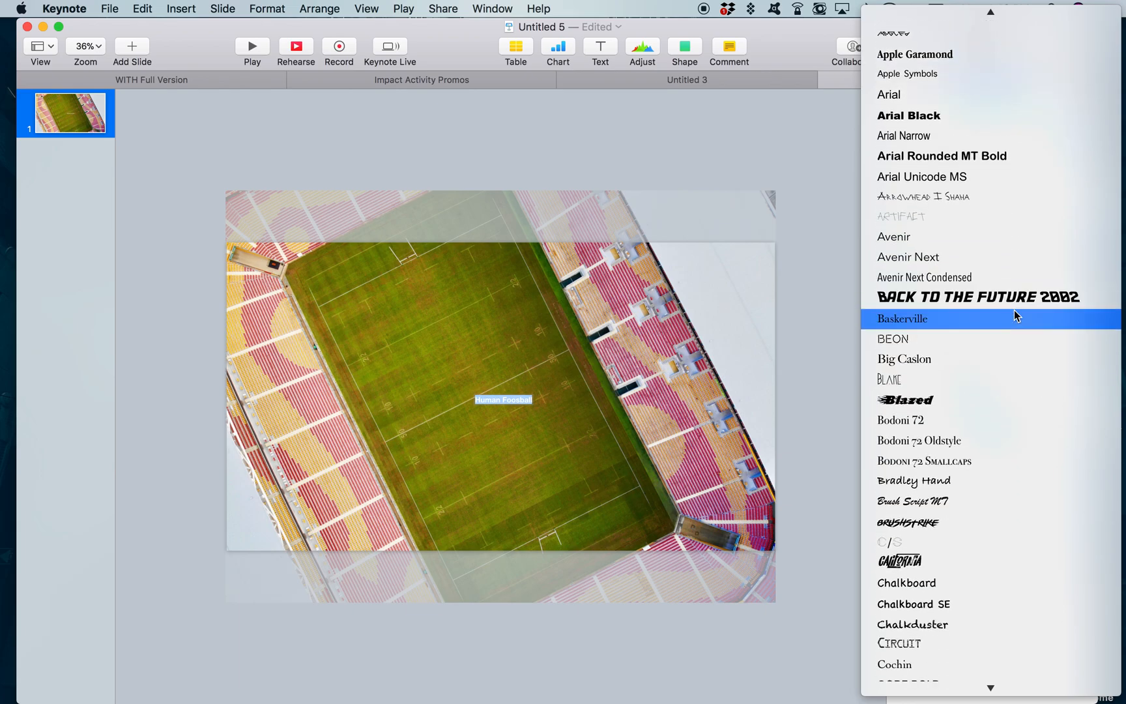
scroll(1014, 310, "down", 8)
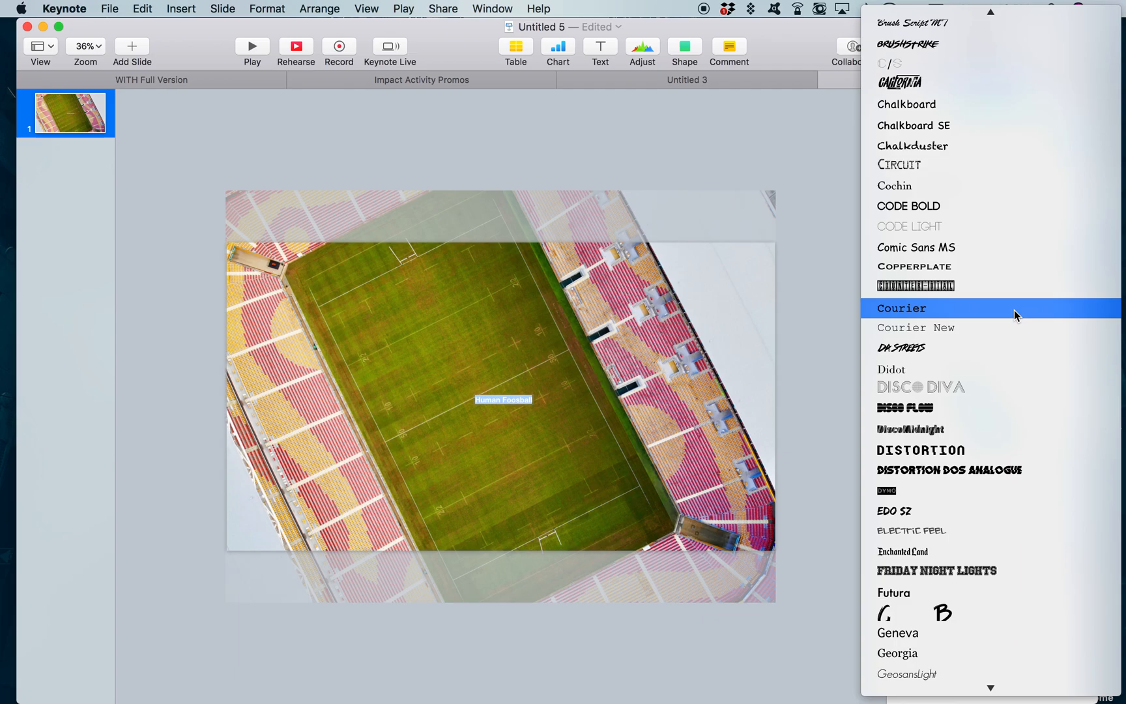
left_click(999, 351)
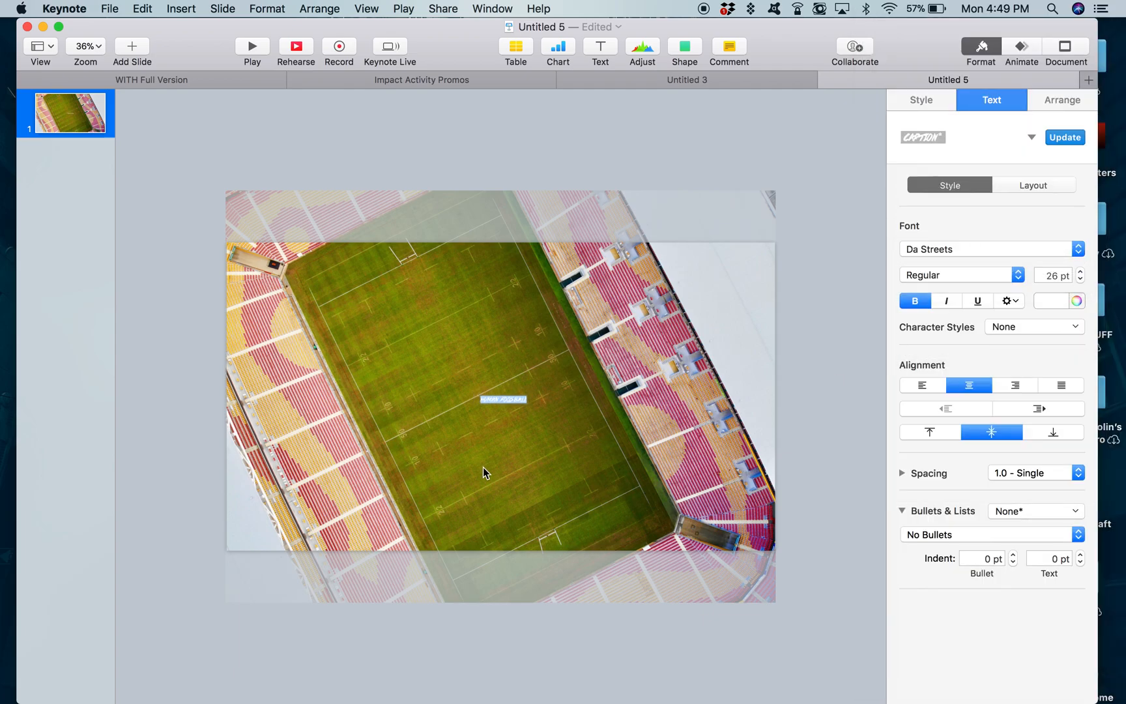
Enlarge the "Human Foosball" text to 300 pt and reduce it to a final size of 250 pt
left_click(573, 419)
triple_click(494, 398)
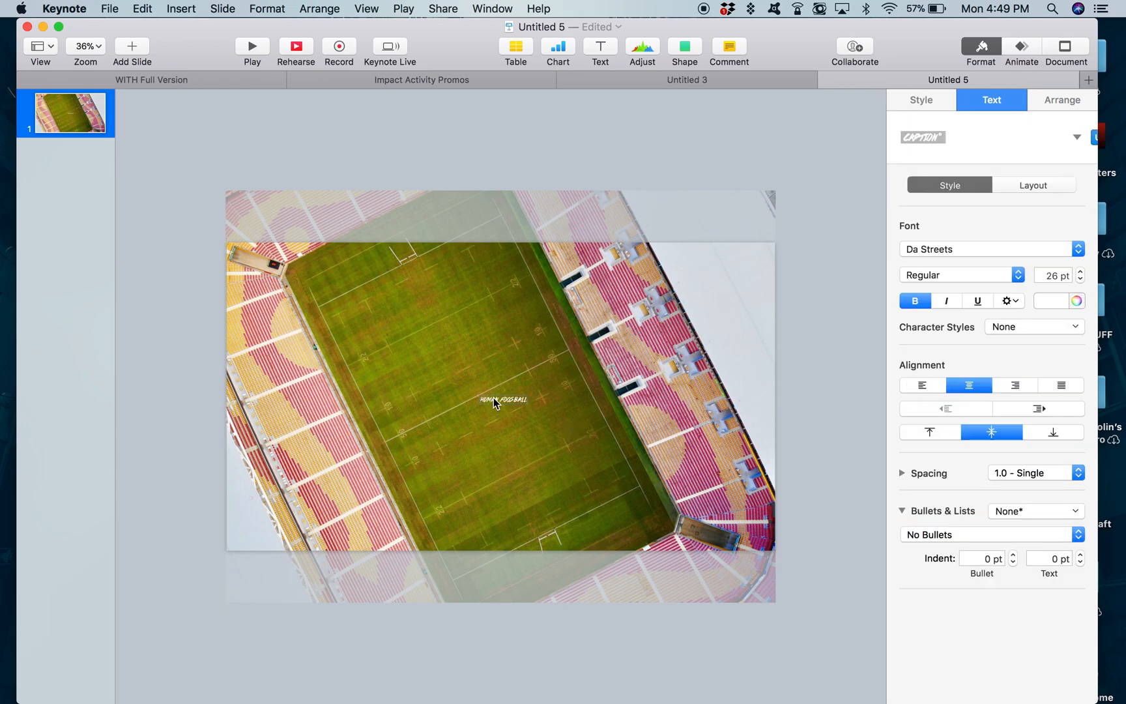
left_click(486, 417)
left_click(495, 400)
left_click_drag(495, 400, 496, 399)
triple_click(497, 397)
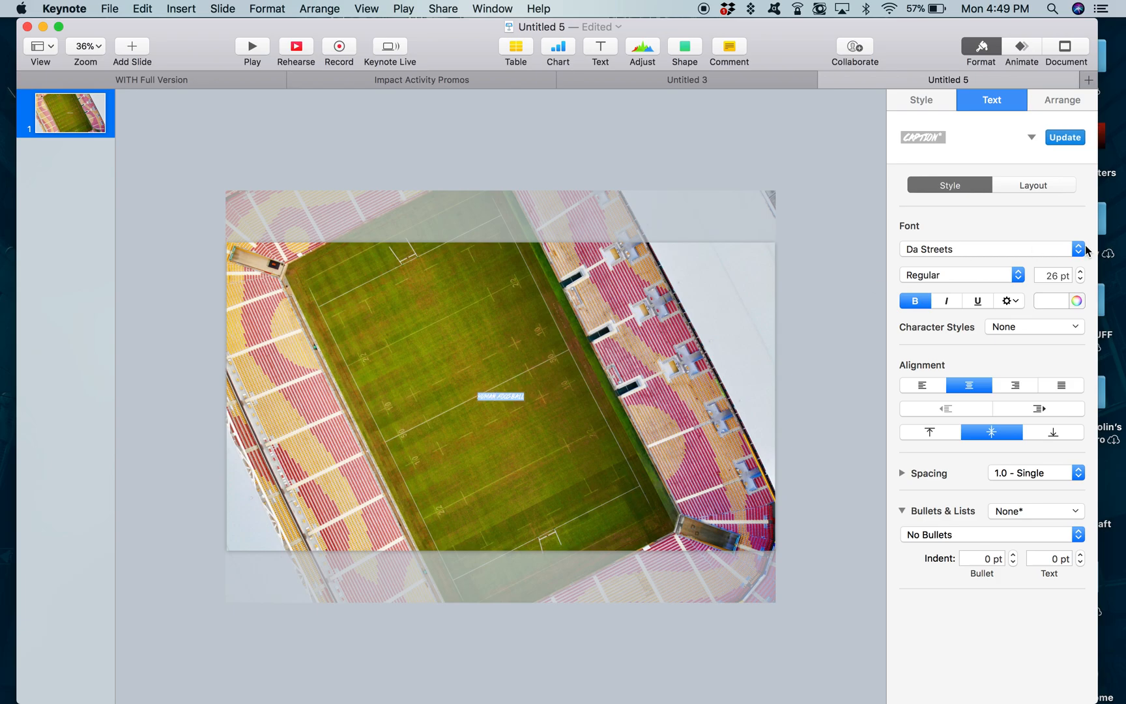
double_click(1052, 277)
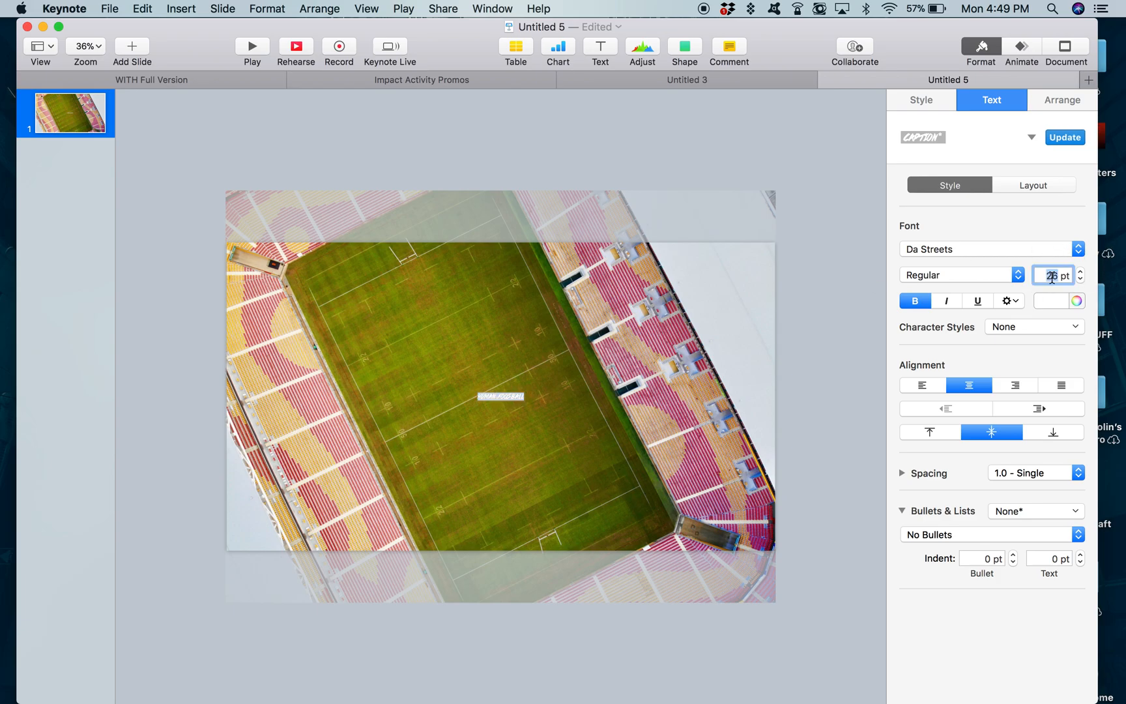
type("300")
key("Return")
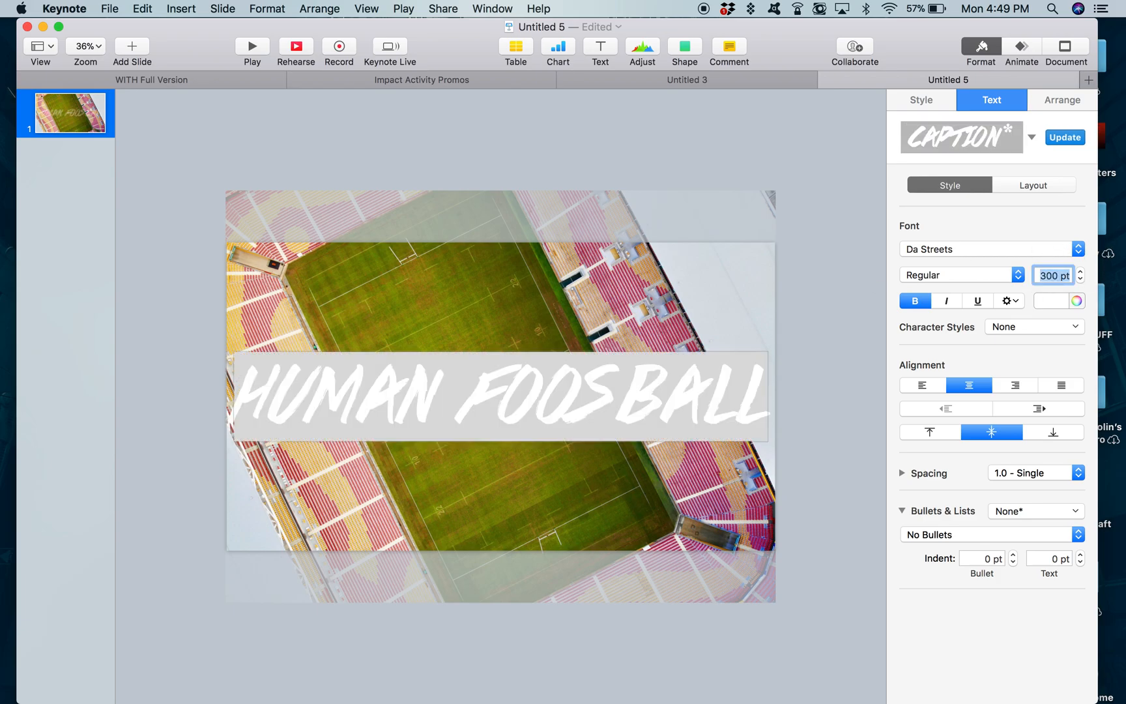
type("250")
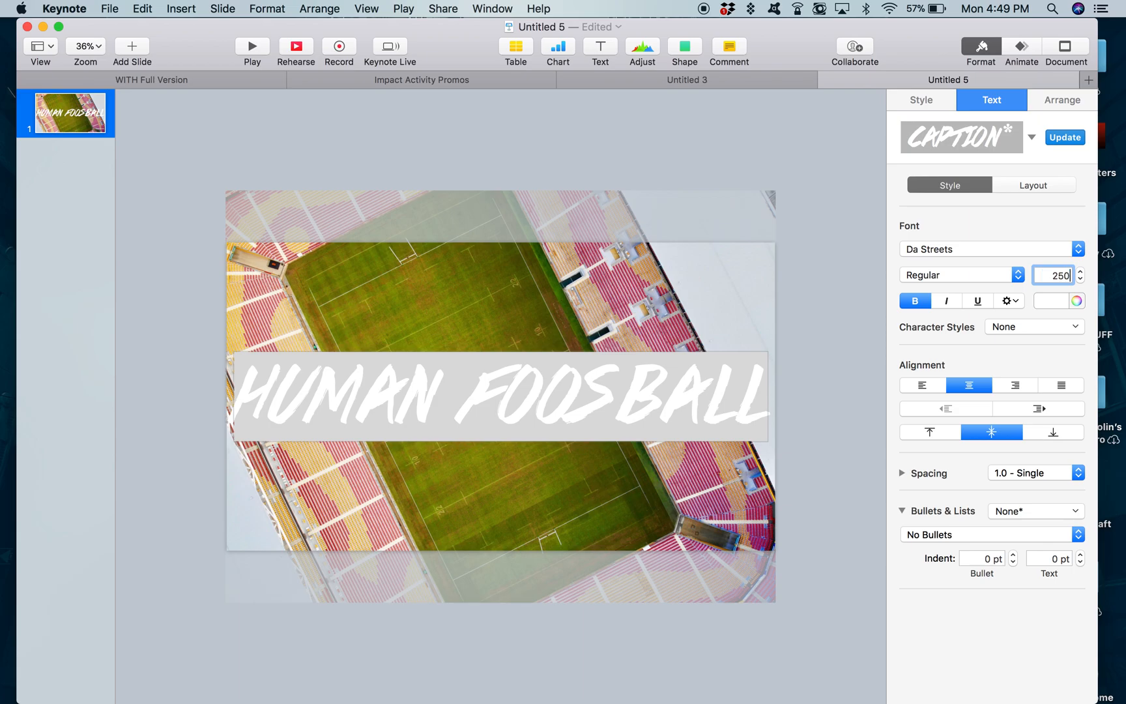
key("Return")
left_click(852, 370)
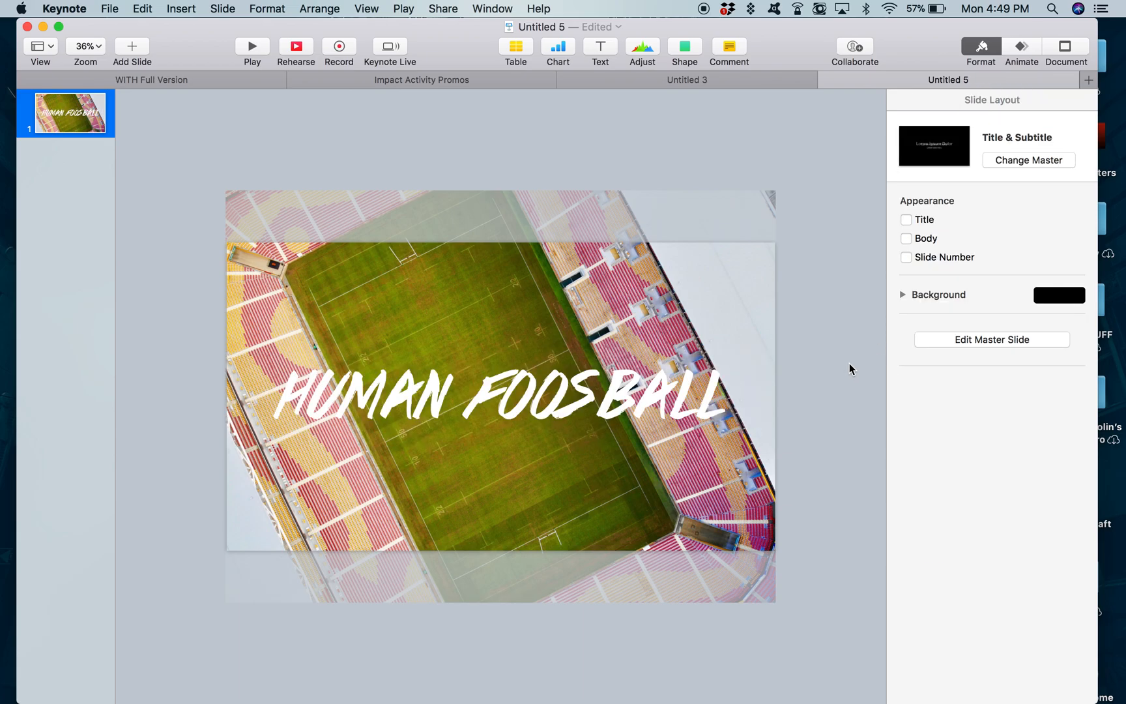
Split the "Human Foosball" text into two lines, with "Foosball" below "Human"
left_click_drag(551, 392, 549, 394)
left_click(638, 539)
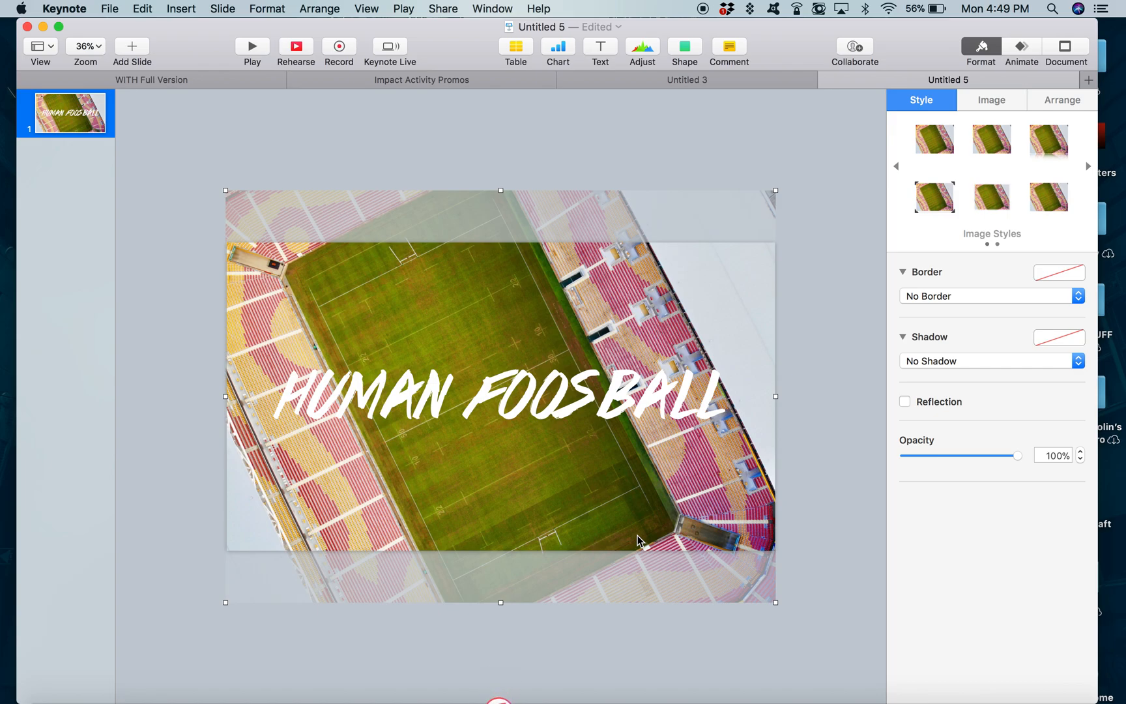
left_click(465, 427)
left_click(481, 391)
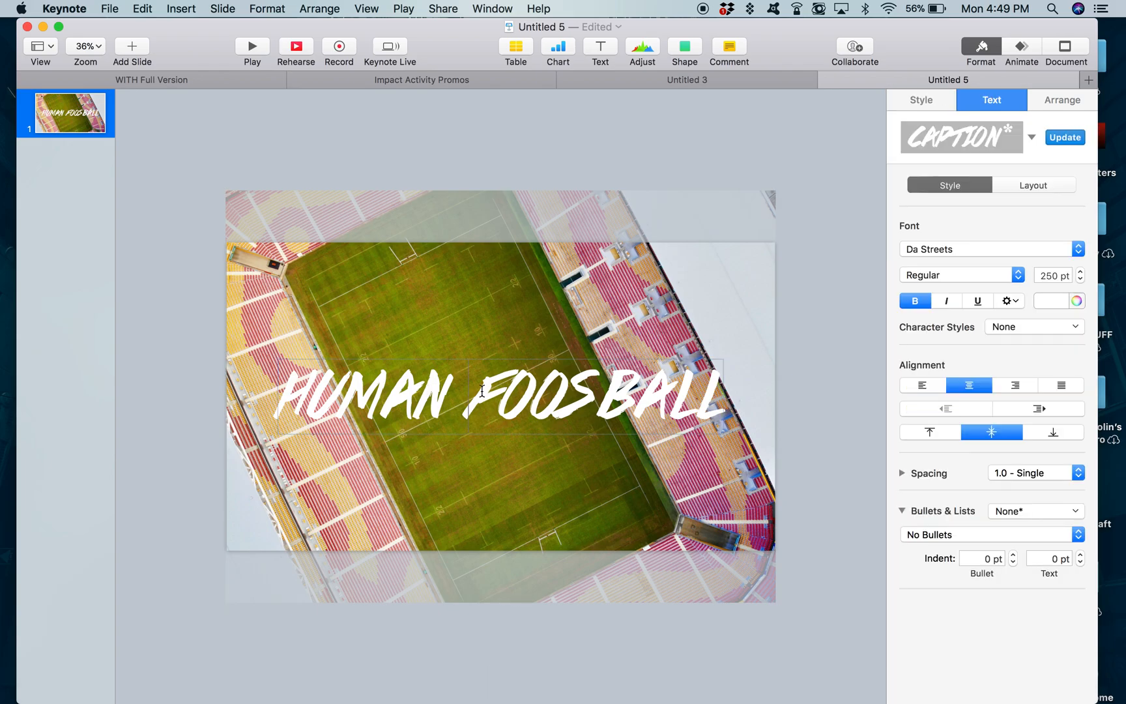
key("Return")
double_click(469, 443)
left_click(434, 360)
Enlarge both lines of the "Human Foosball" text to 300 pt
left_click_drag(420, 352, 805, 554)
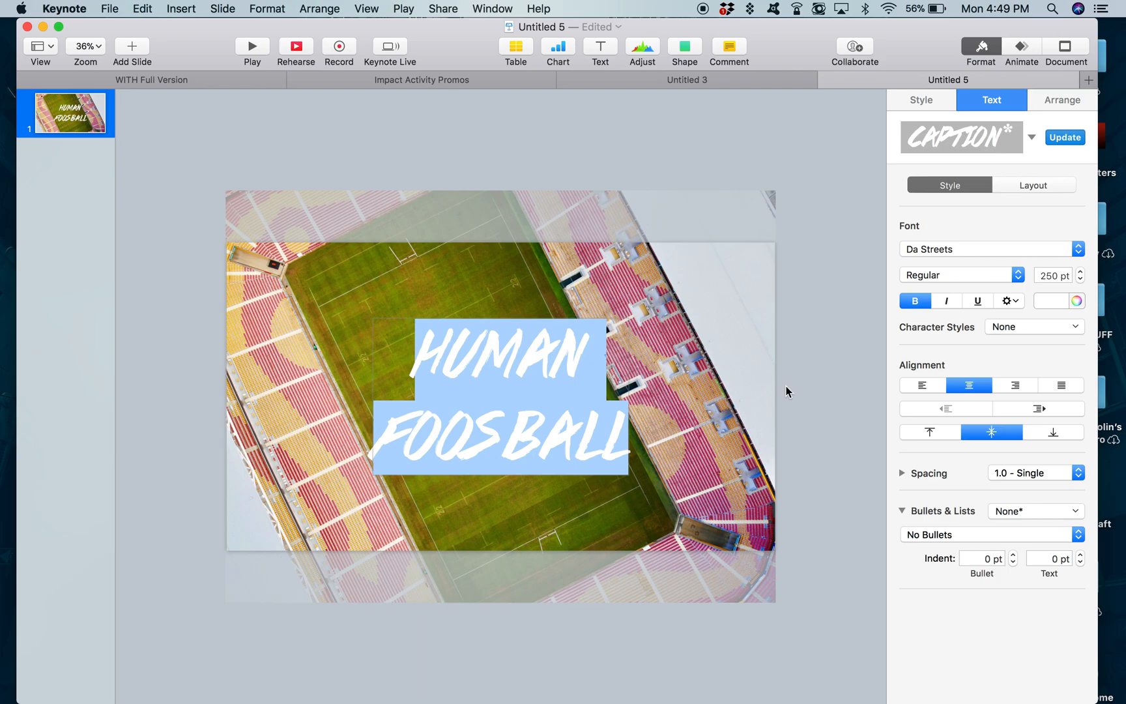
left_click(1080, 269)
left_click(1080, 270)
left_click(1049, 277)
type("300")
key("Return")
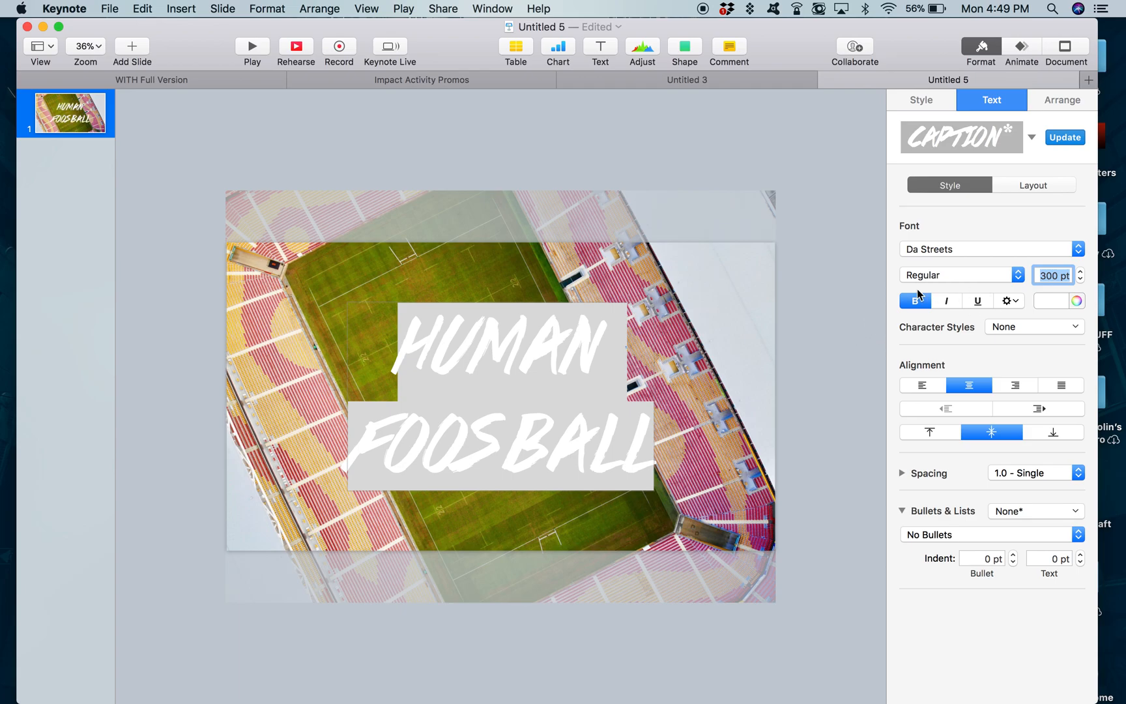
left_click(850, 303)
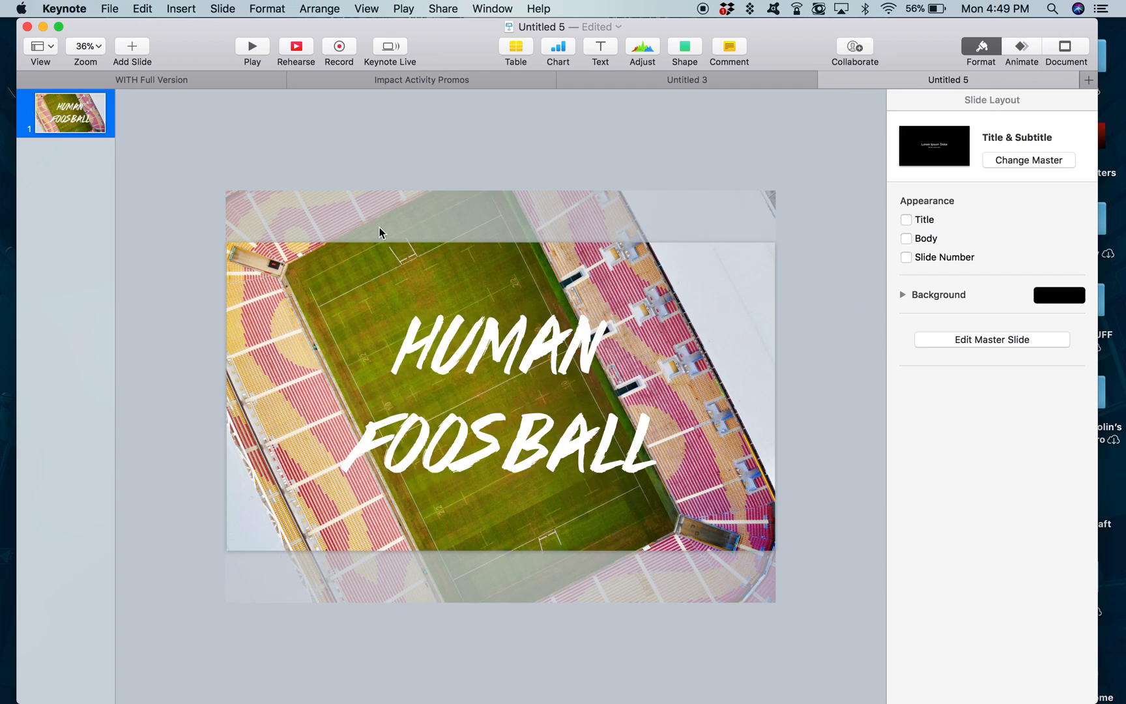
Add a text box reading "You Are The Game" and change its font to Avenir
left_click(610, 50)
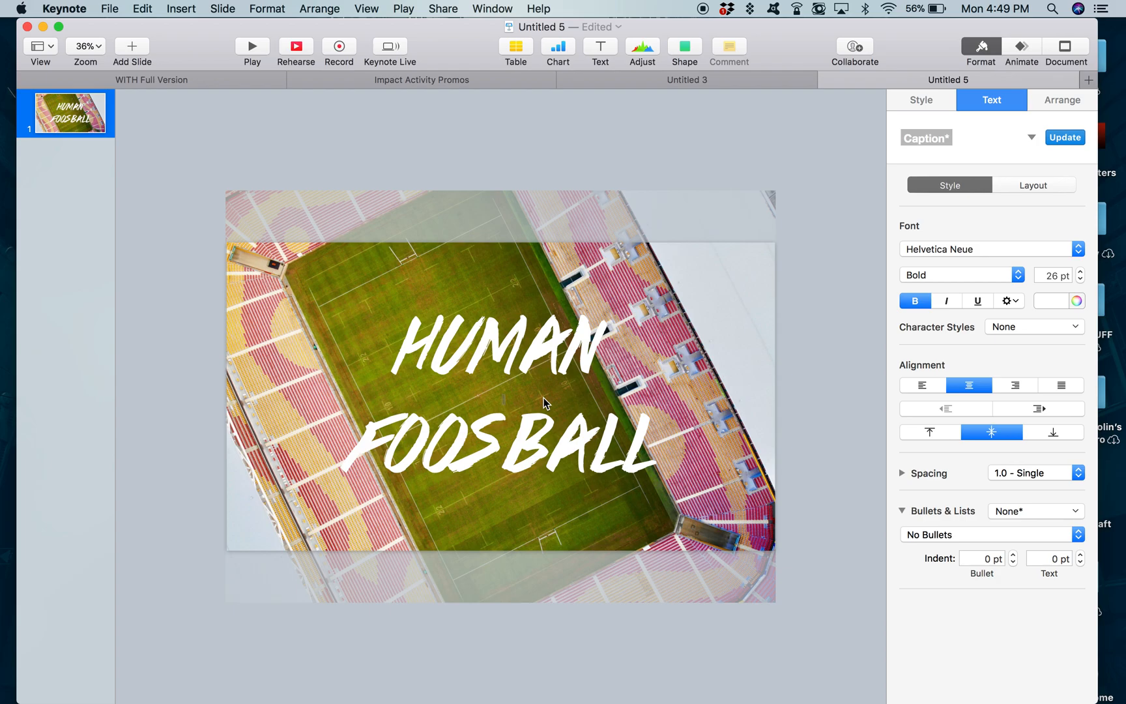
type("You Are The Game")
key("super+a")
left_click(1018, 255)
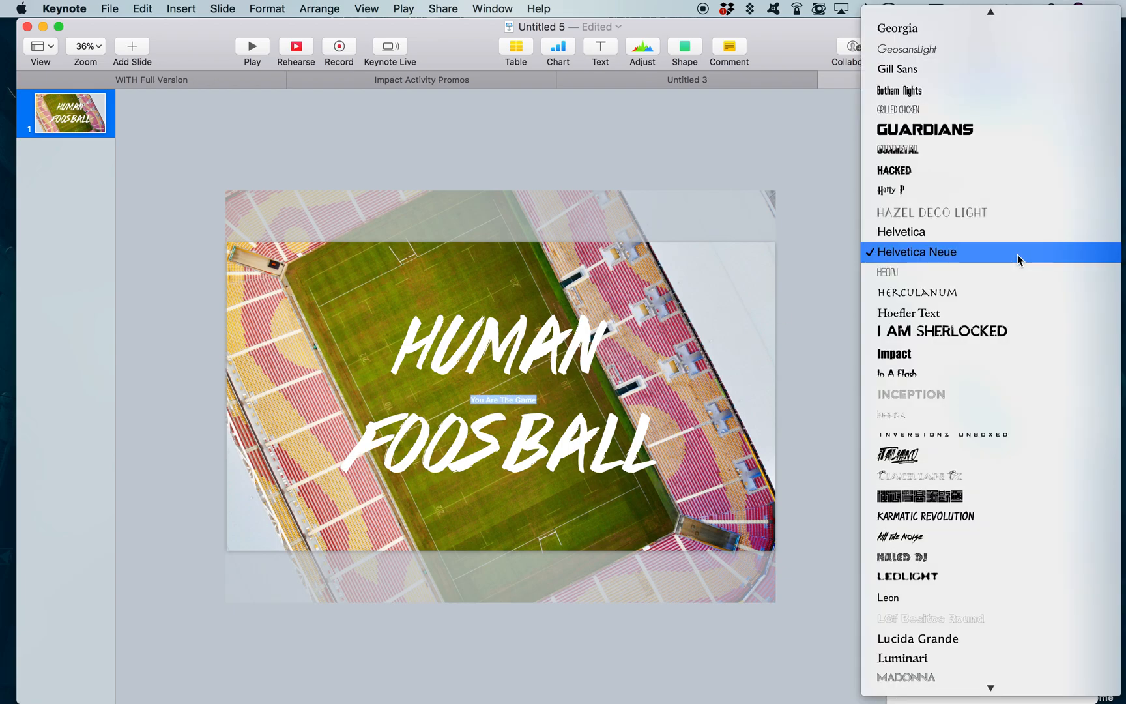
scroll(1014, 190, "up", 15)
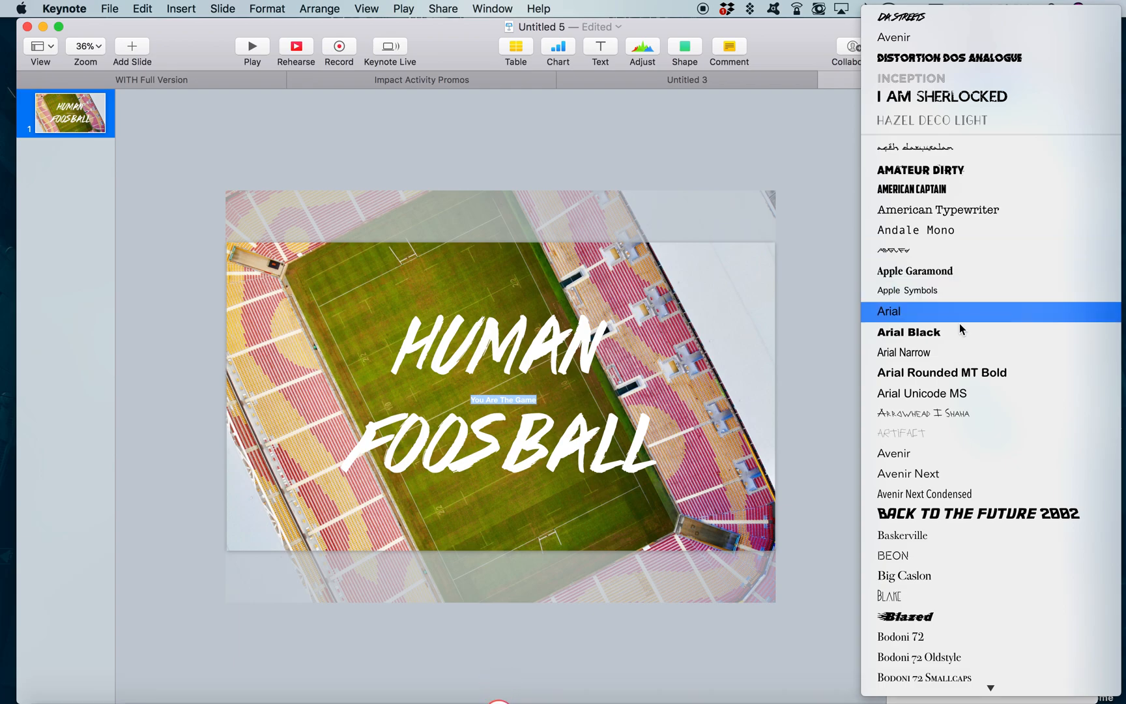
left_click(921, 454)
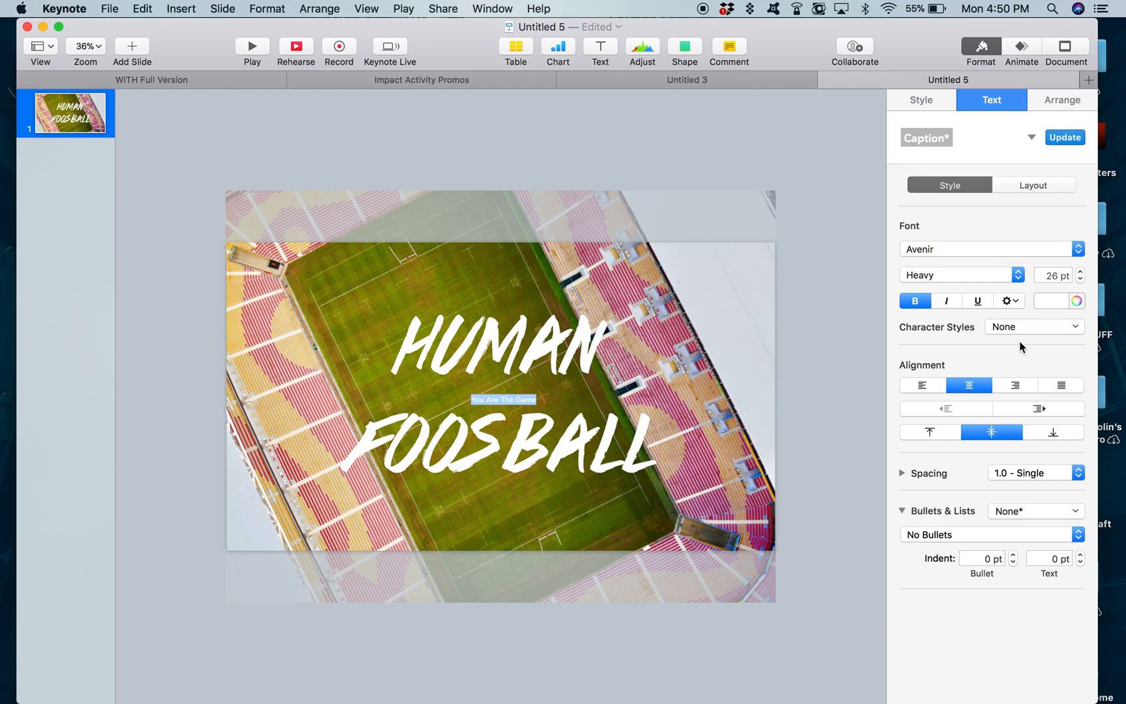
Enlarge the "You Are The Game" text to 73 pt and position it between the two title lines
left_click_drag(1080, 271, 1077, 273)
left_click(837, 372)
left_click_drag(549, 397, 551, 399)
left_click(842, 402)
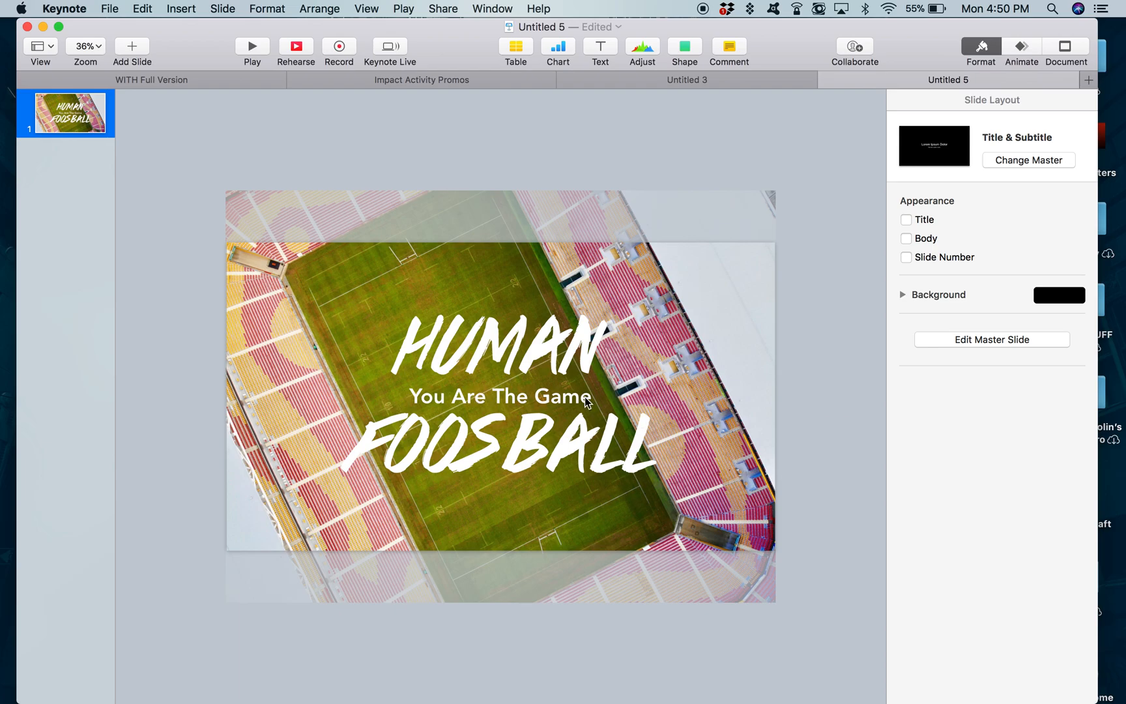
Lower the opacity of the "You Are The Game" text to 75%
left_click(528, 395)
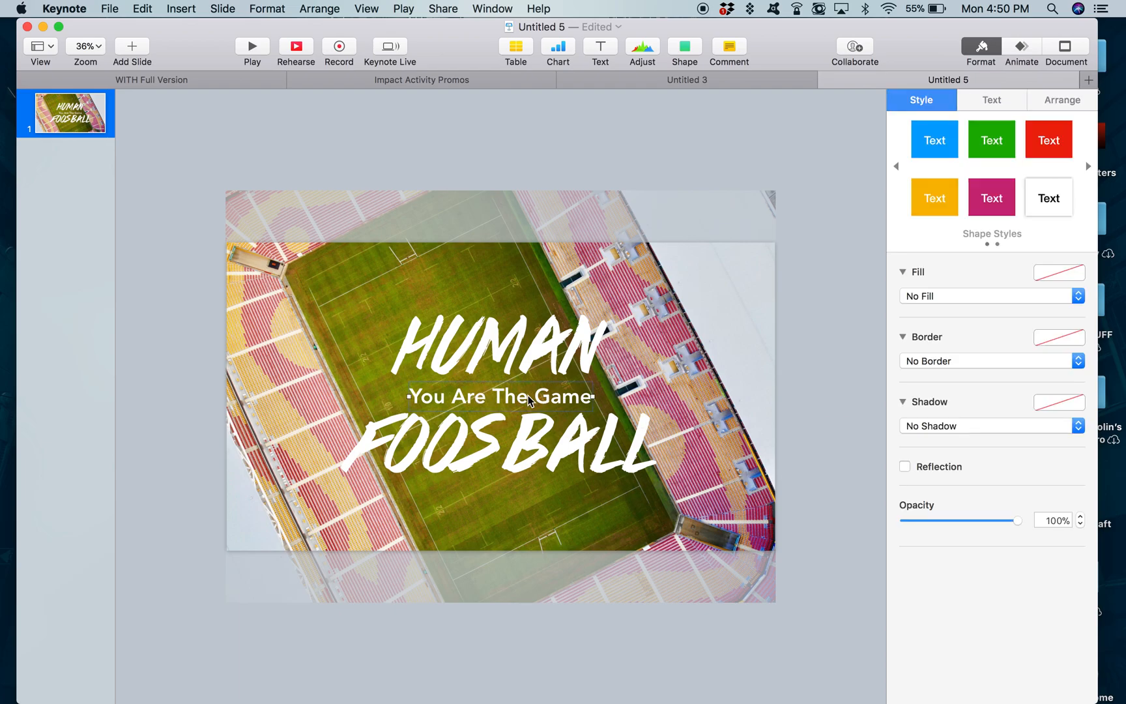
double_click(528, 394)
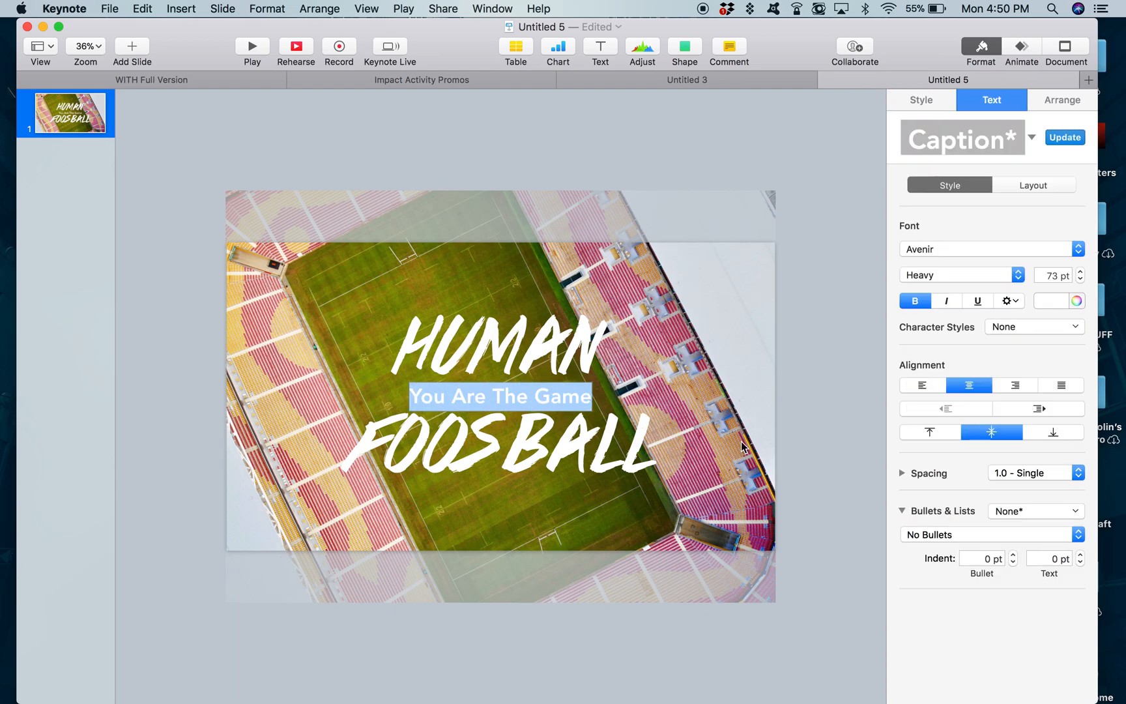
left_click(933, 98)
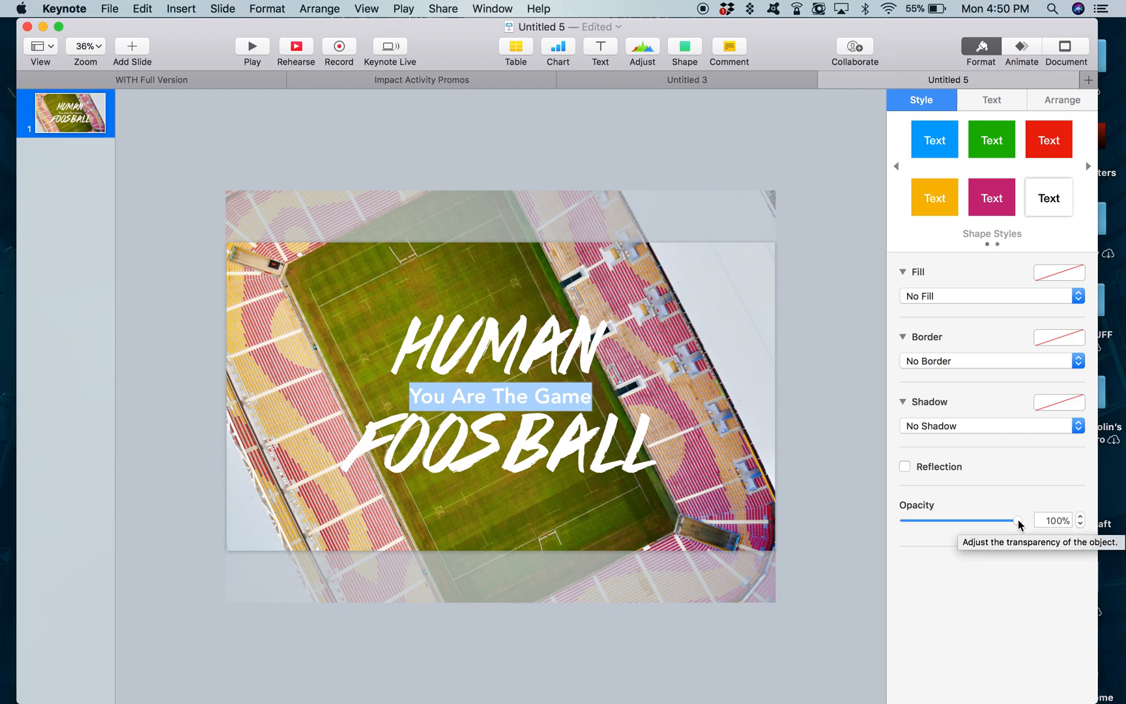
left_click_drag(1018, 521, 783, 475)
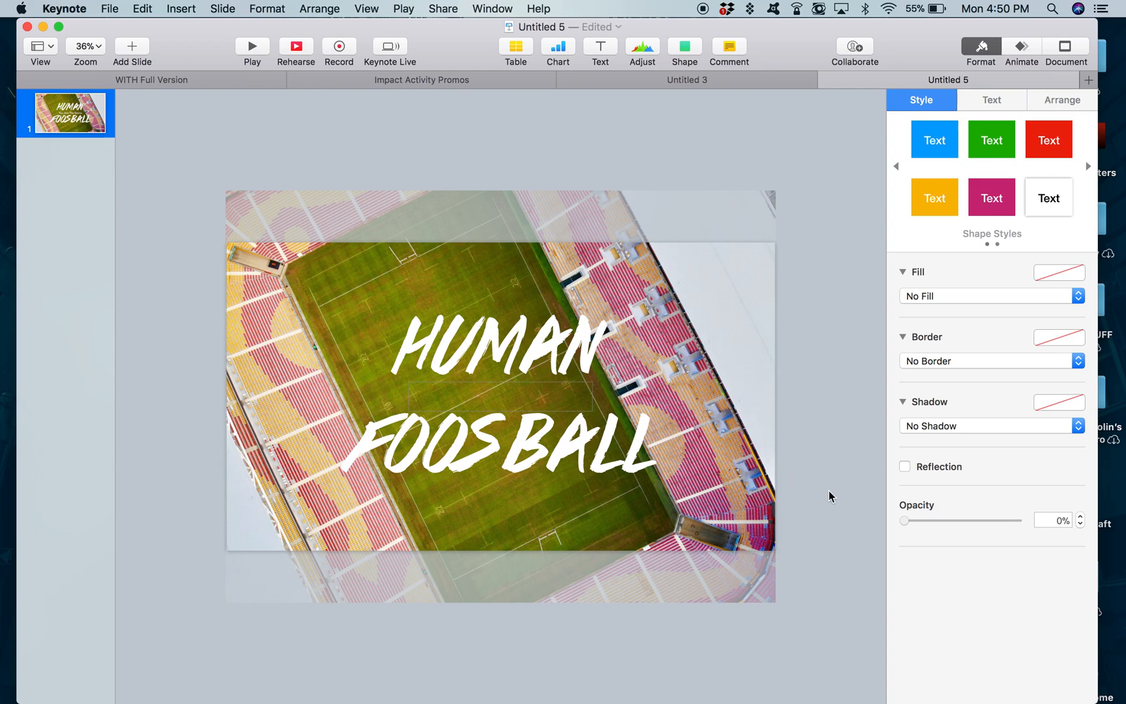
left_click_drag(906, 520, 991, 525)
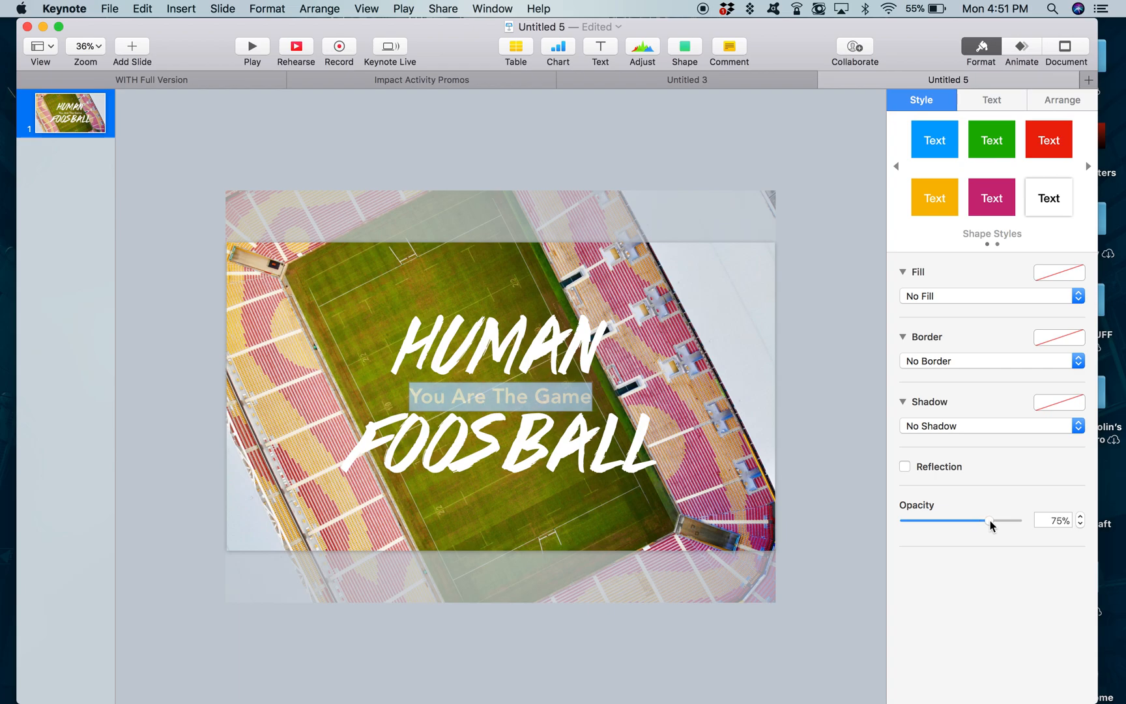
left_click(807, 505)
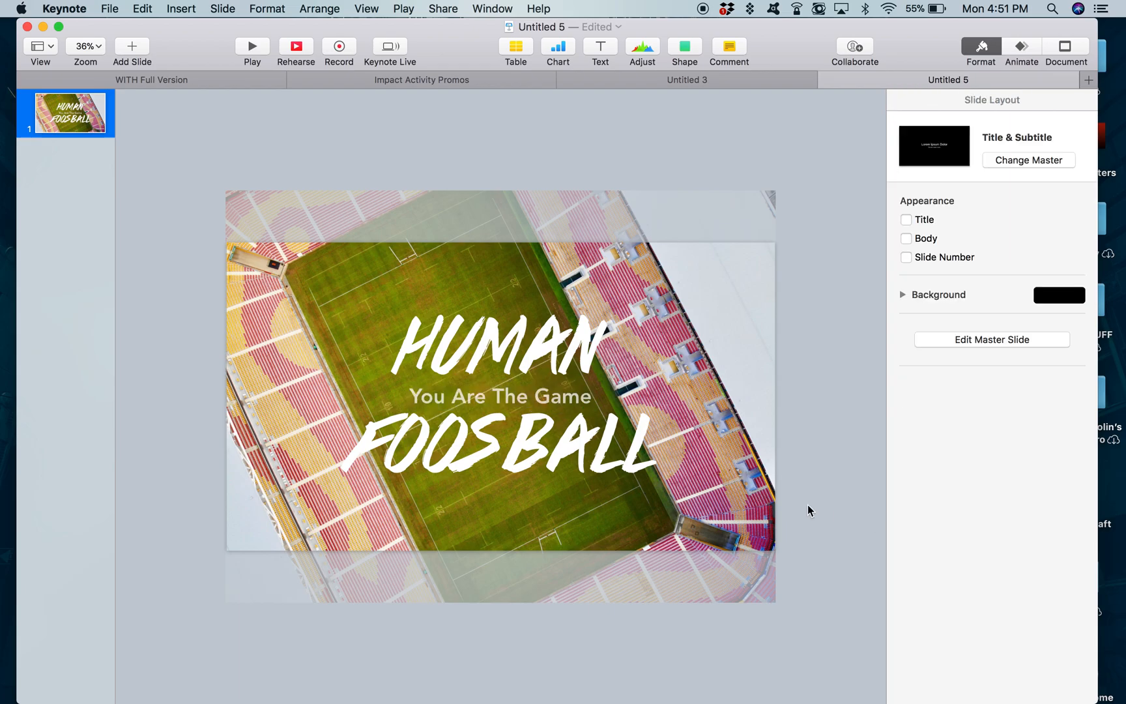
Recolor the "You Are The Game" text with a crimson sampled from the stadium seats in the photo
triple_click(538, 400)
left_click(1050, 303)
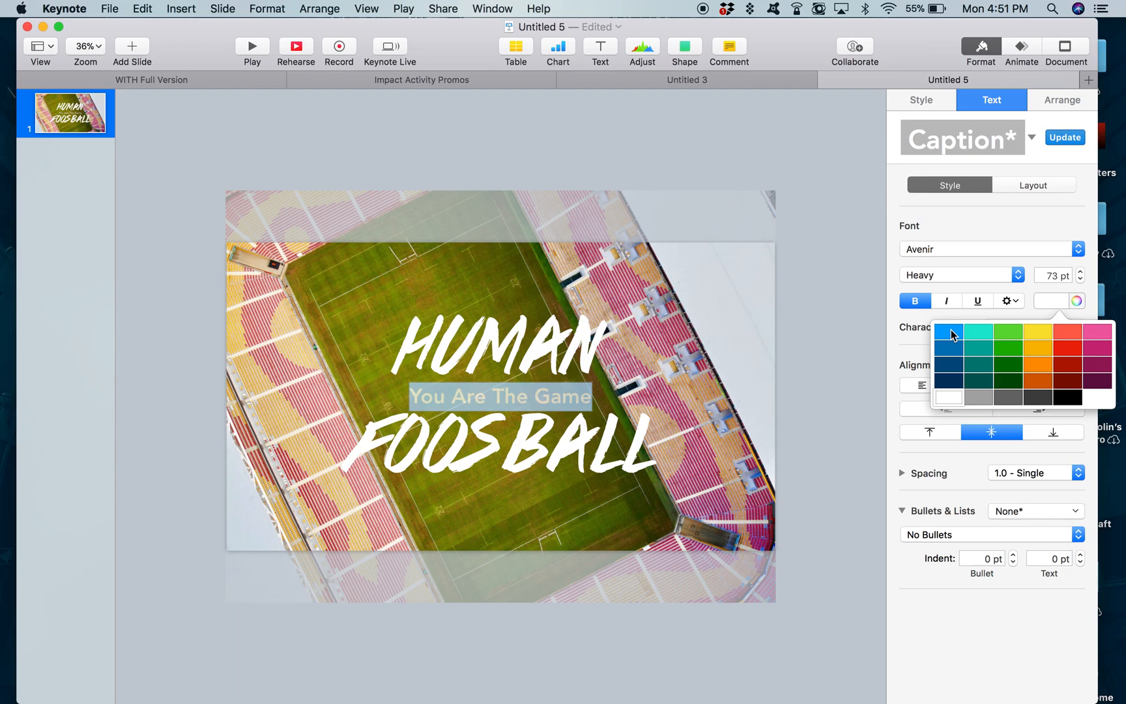
left_click(1076, 302)
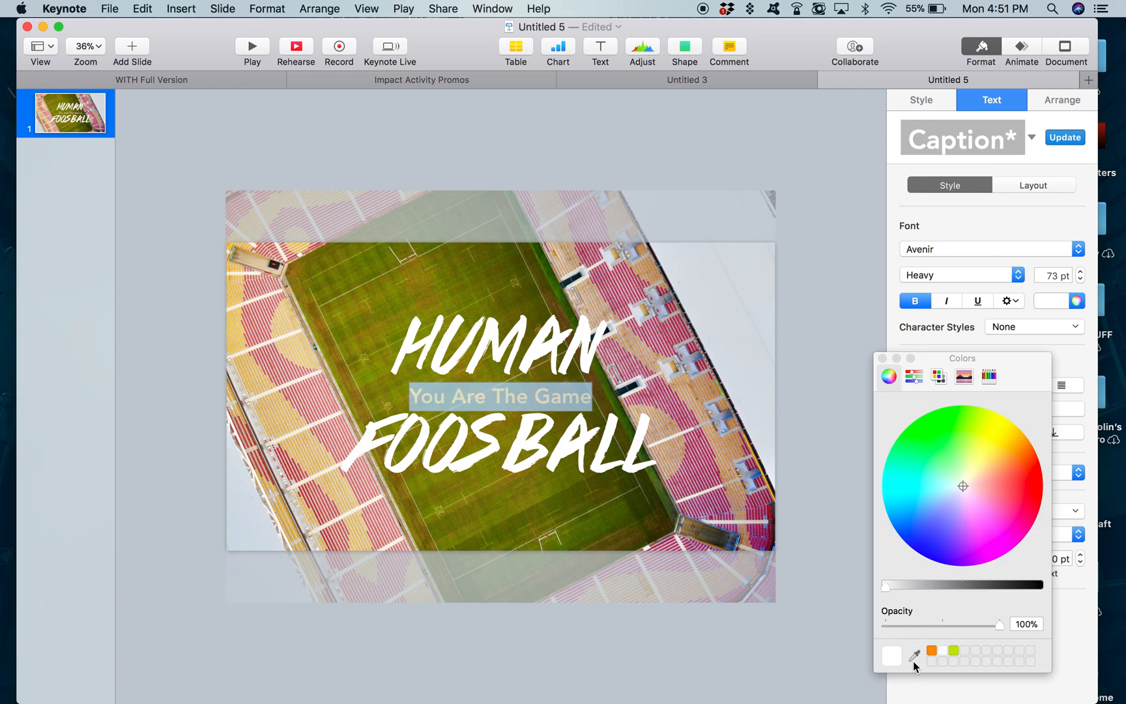
left_click(913, 655)
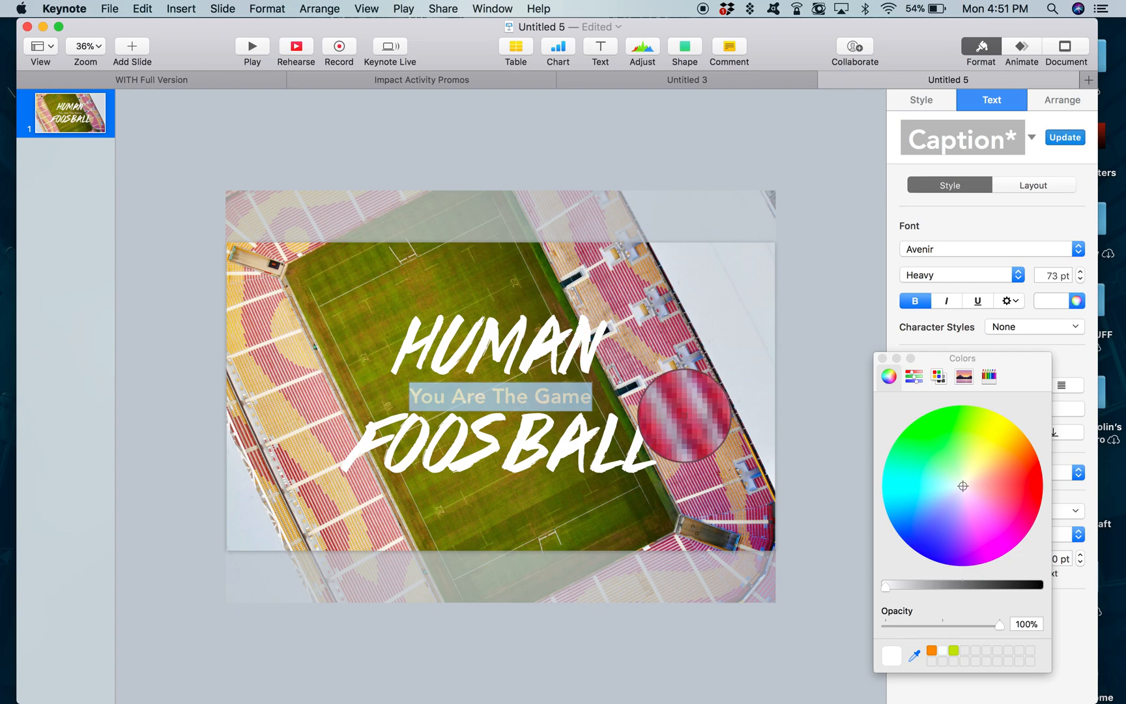
left_click(684, 415)
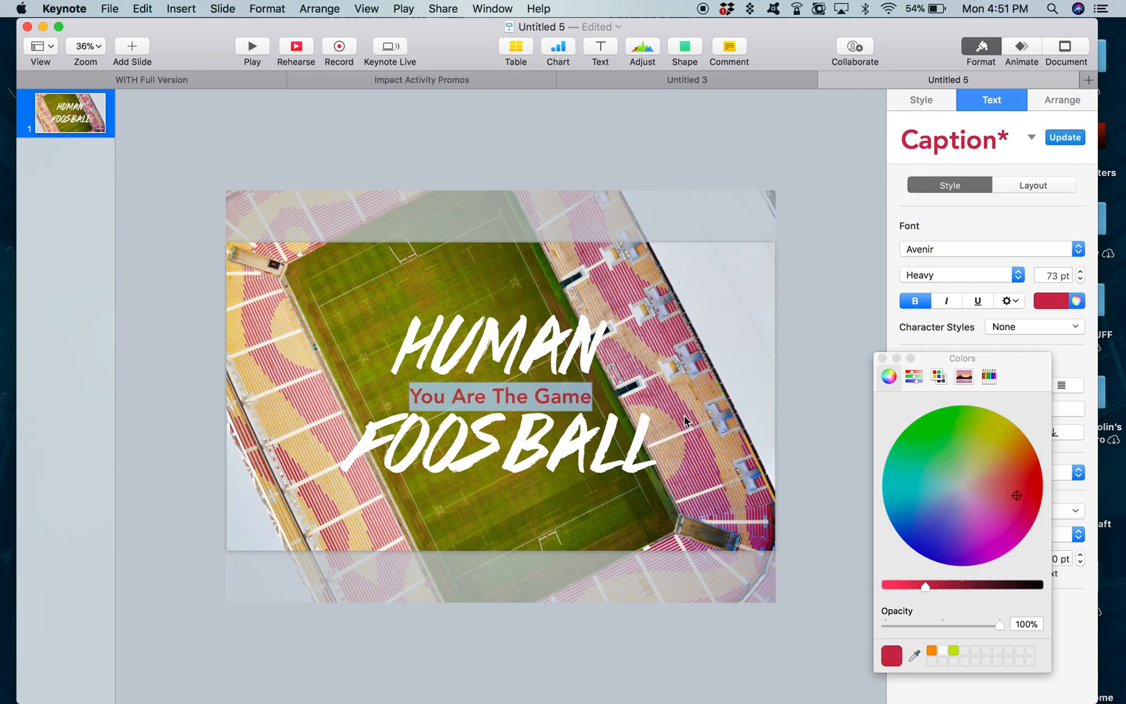
Save the sampled crimson as a reusable swatch and close the color picker
left_click_drag(892, 660, 965, 647)
left_click(822, 488)
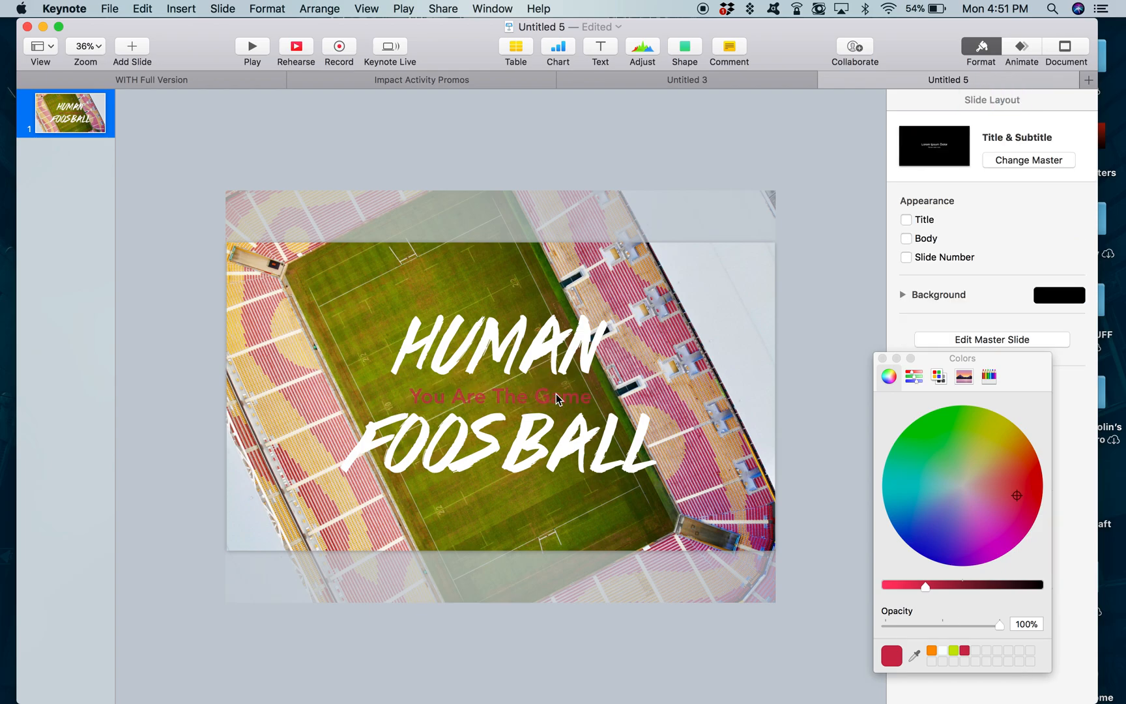
left_click(882, 357)
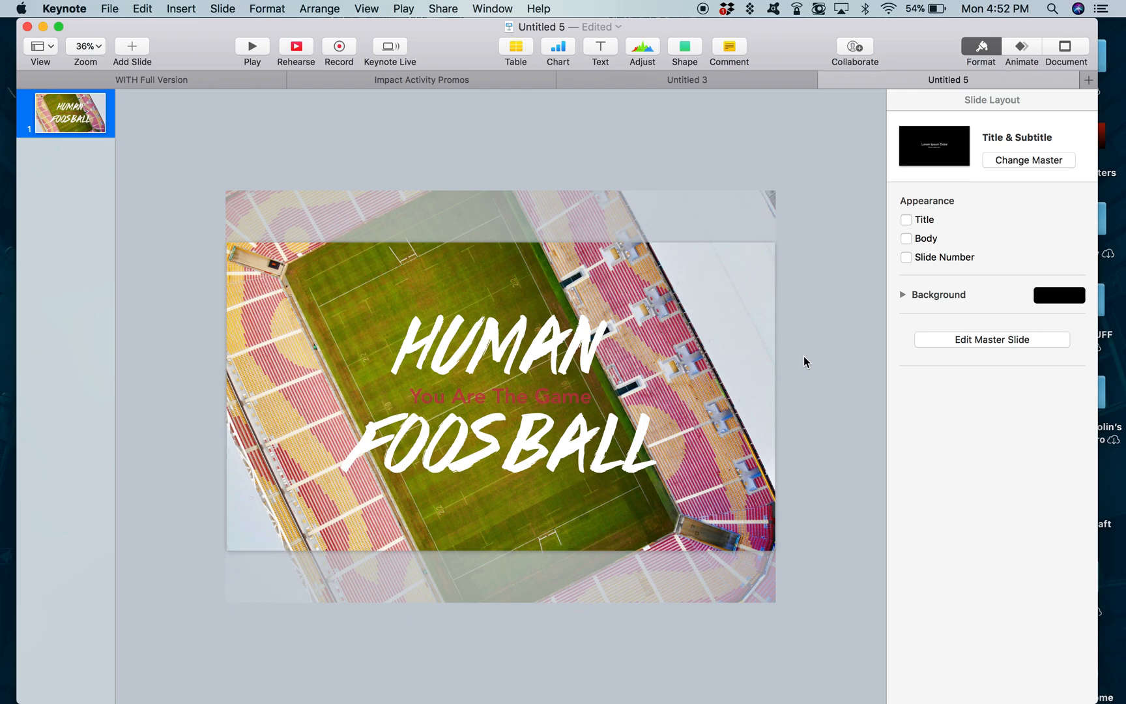
Add a square shape and stretch it past the slide edges to cover the whole slide
left_click(687, 57)
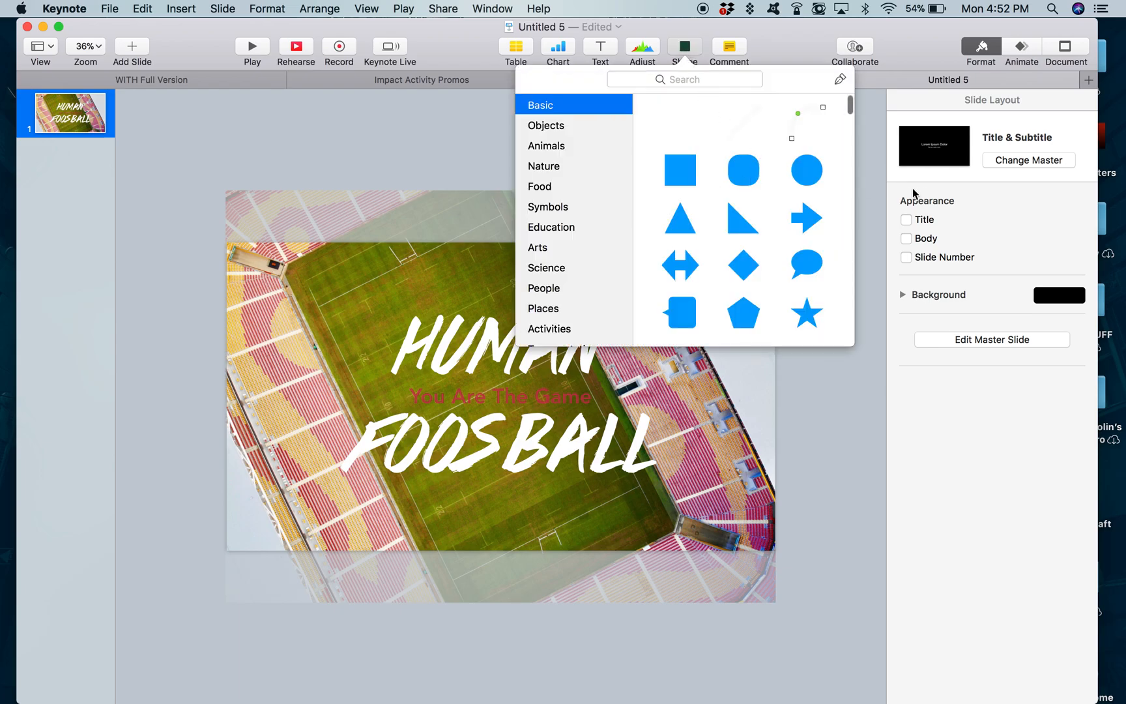
left_click(680, 171)
left_click_drag(488, 386, 217, 228)
left_click_drag(519, 415, 787, 565)
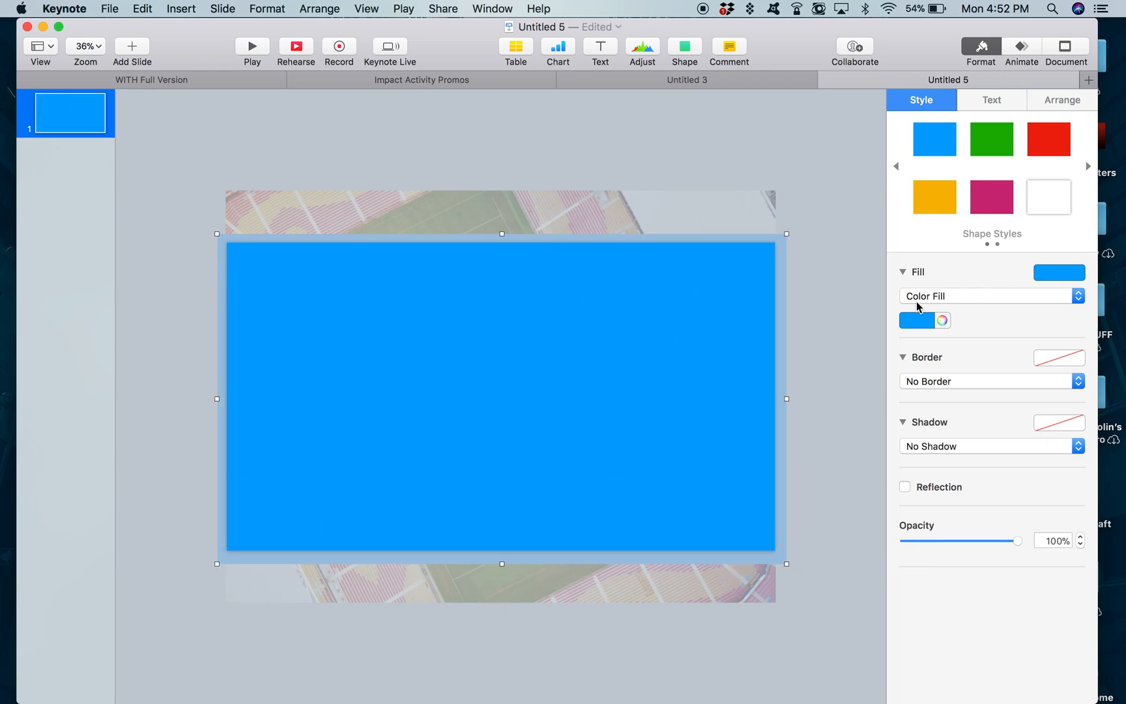
Fill the slide-covering rectangle with black and set its opacity to 50%
left_click(921, 321)
left_click(971, 421)
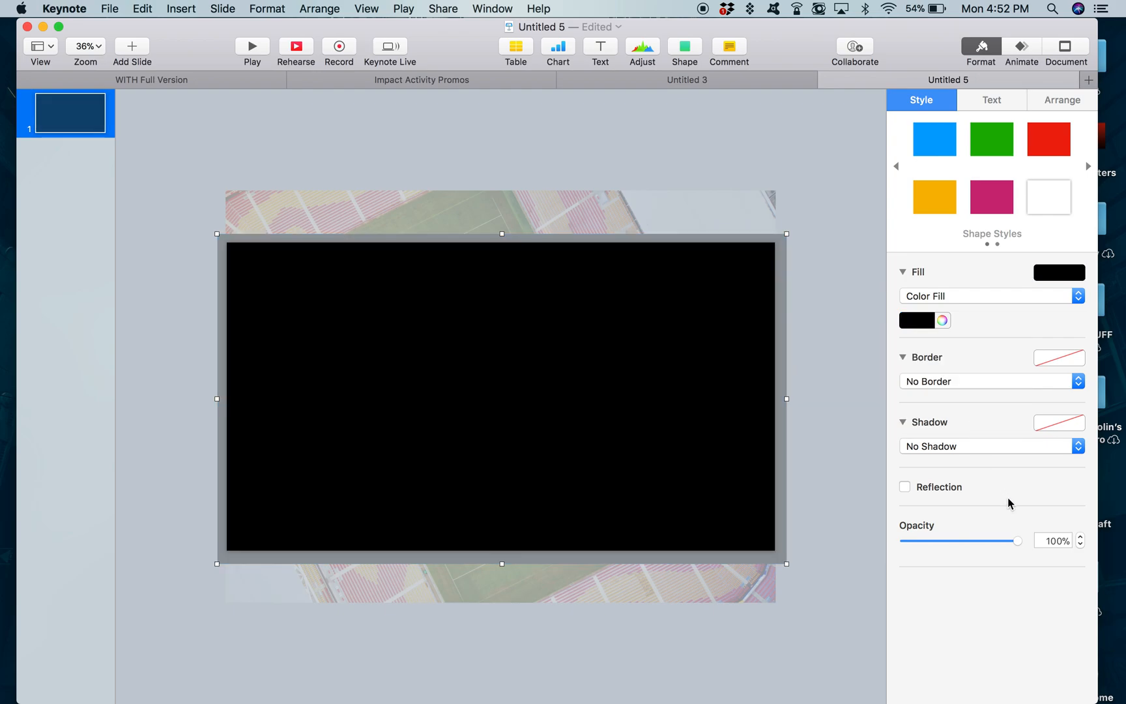
left_click_drag(1017, 541, 964, 554)
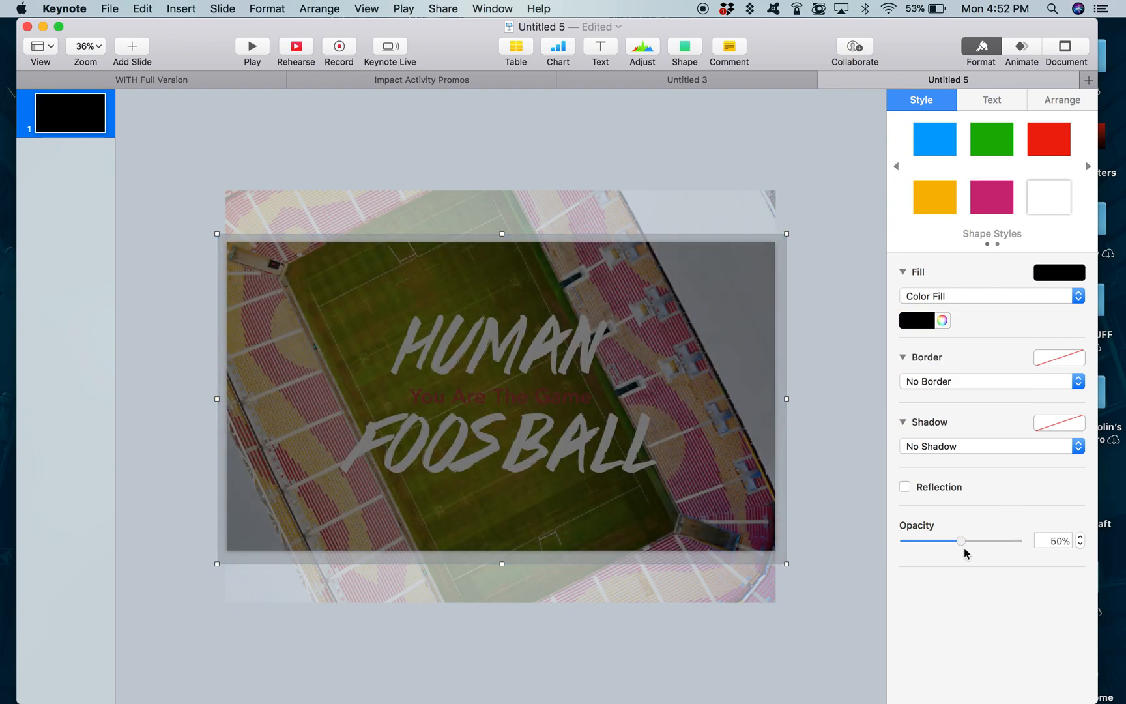
Send the black rectangle to the back, followed by the stadium photo, so the overlay sits between photo and text
right_click(750, 426)
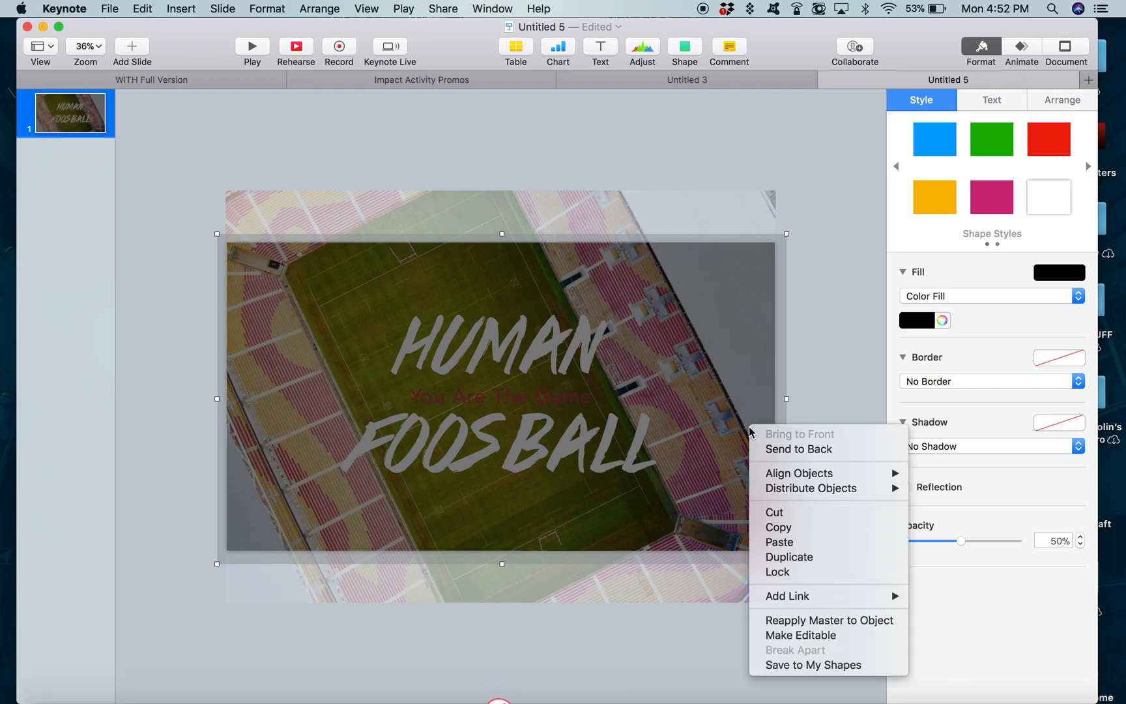
left_click(807, 448)
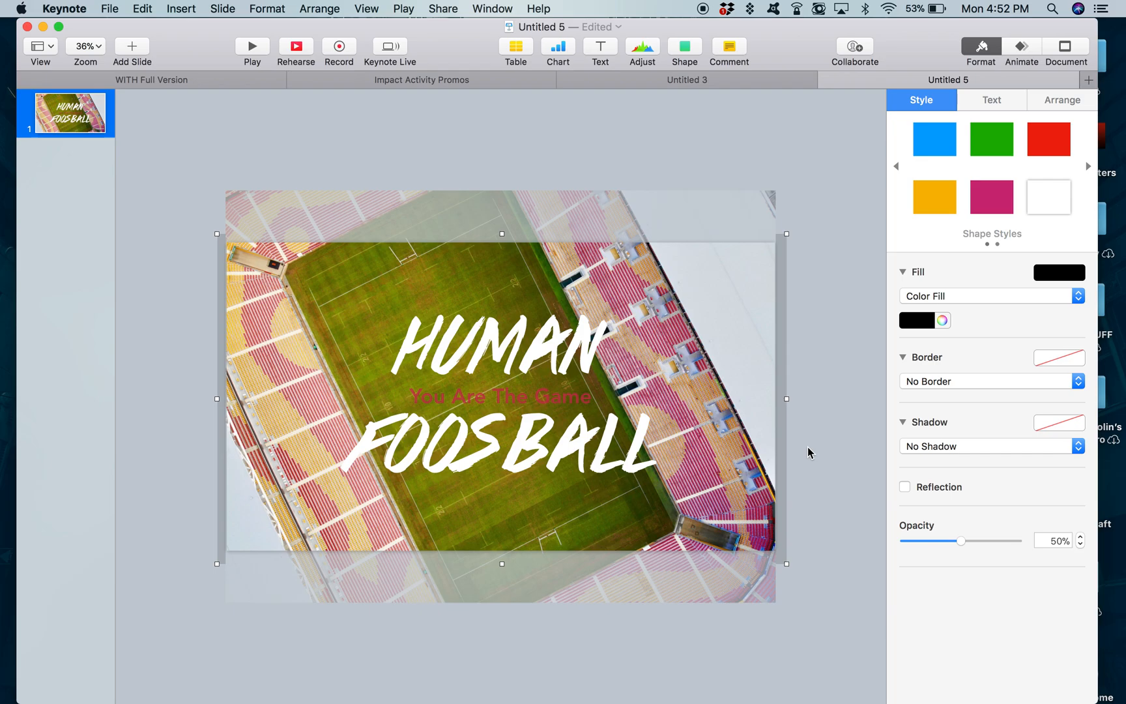
right_click(734, 388)
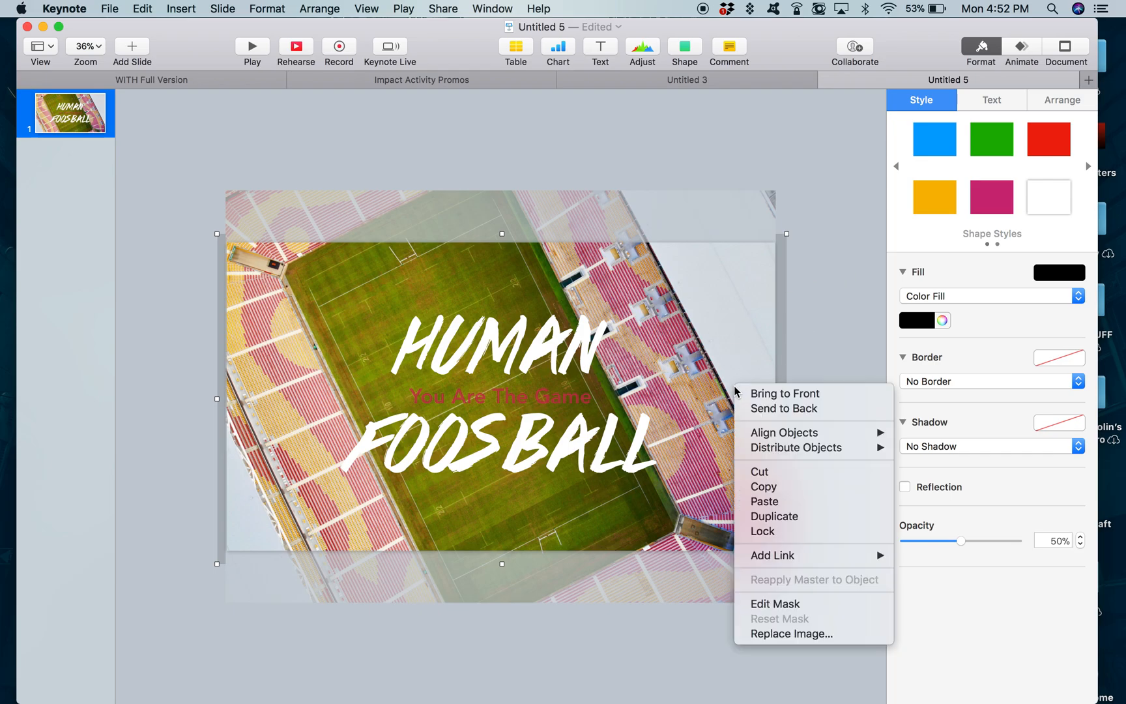
left_click(807, 409)
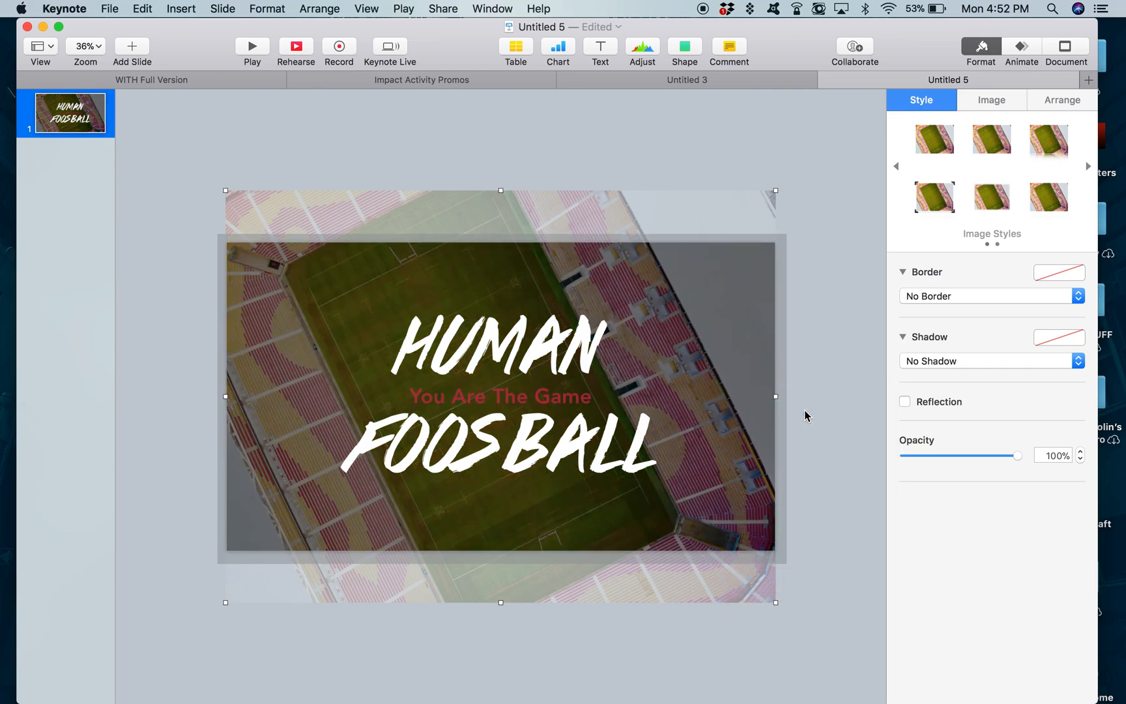
left_click(865, 370)
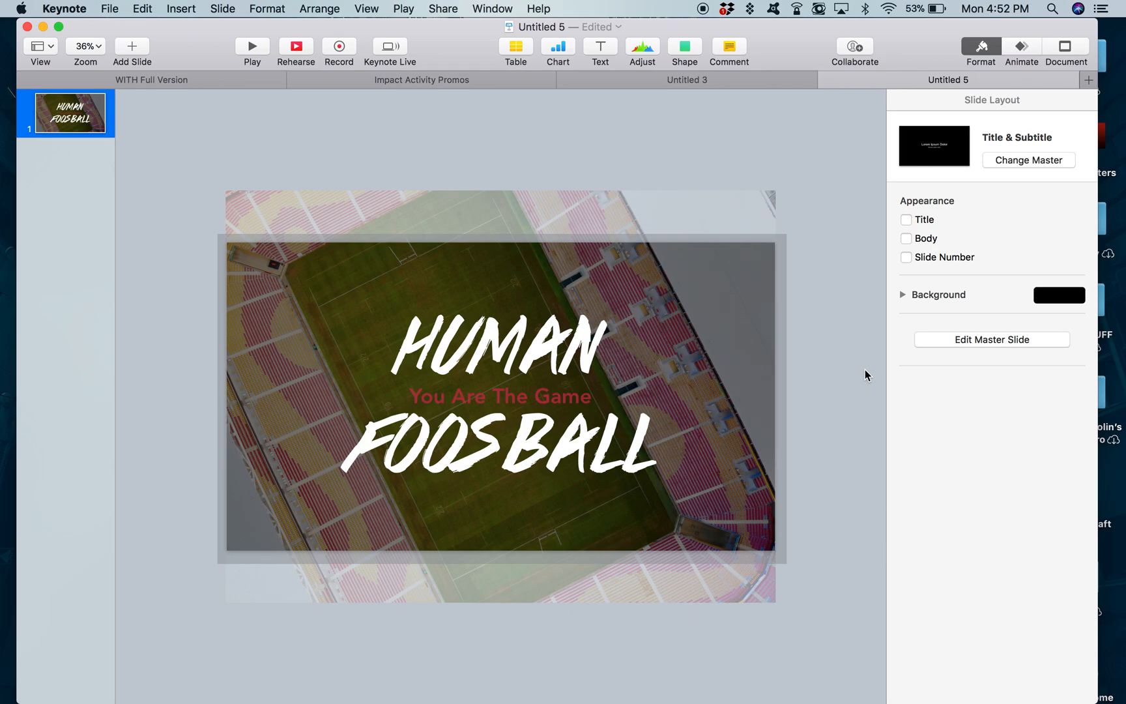
Delete the semi-transparent black overlay from the slide
left_click(747, 341)
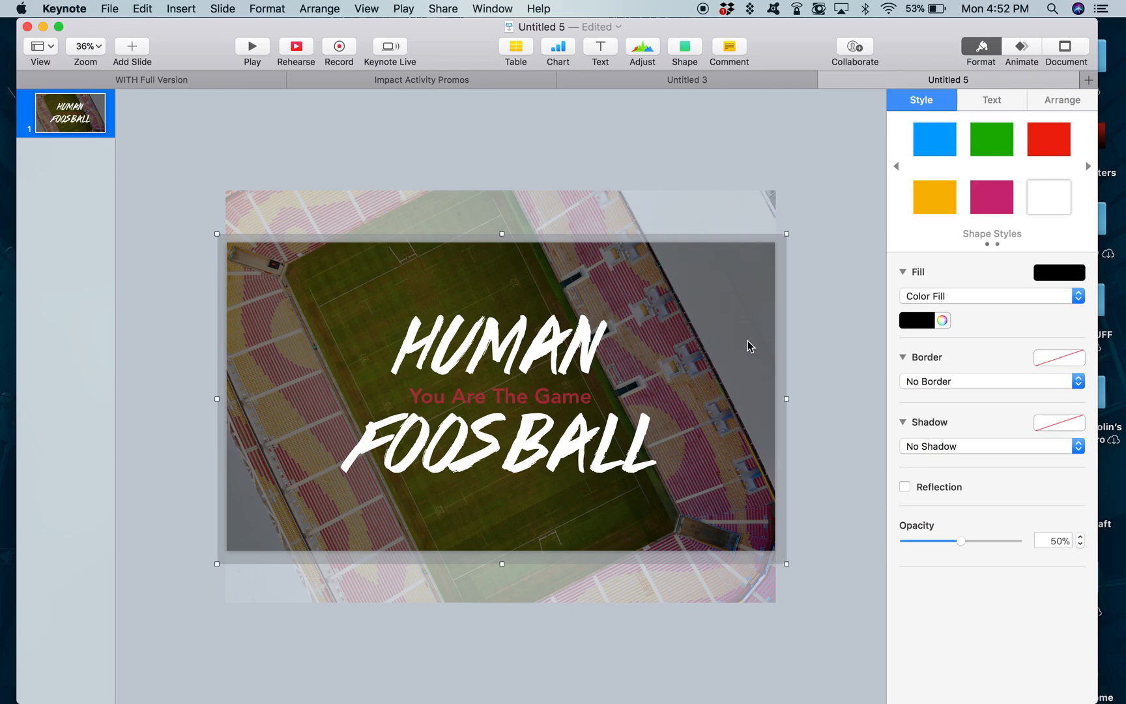
key("Delete")
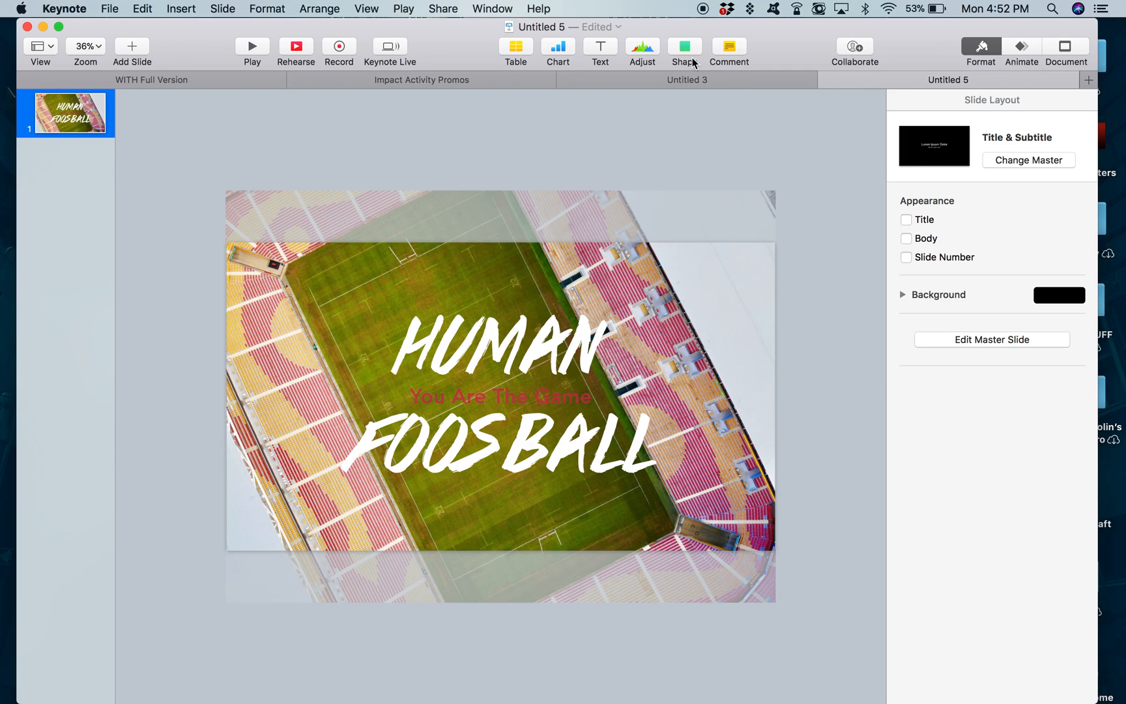
Add a circle shape to the slide and turn on constrained proportions for it
left_click(685, 48)
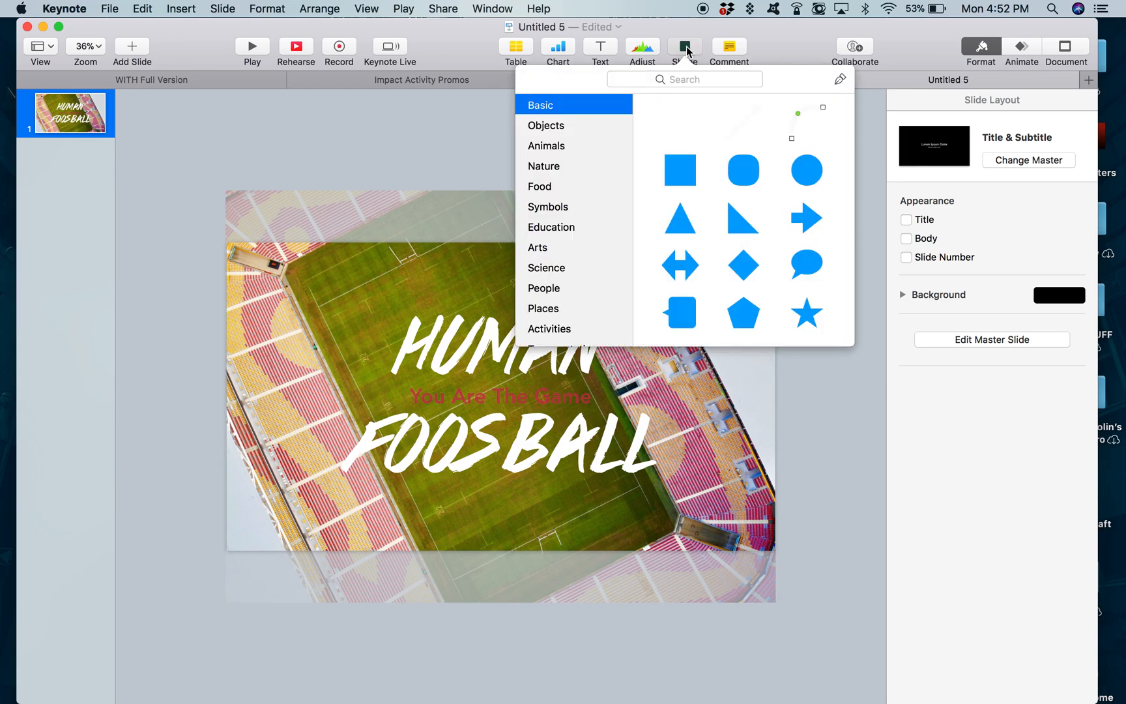
left_click(808, 170)
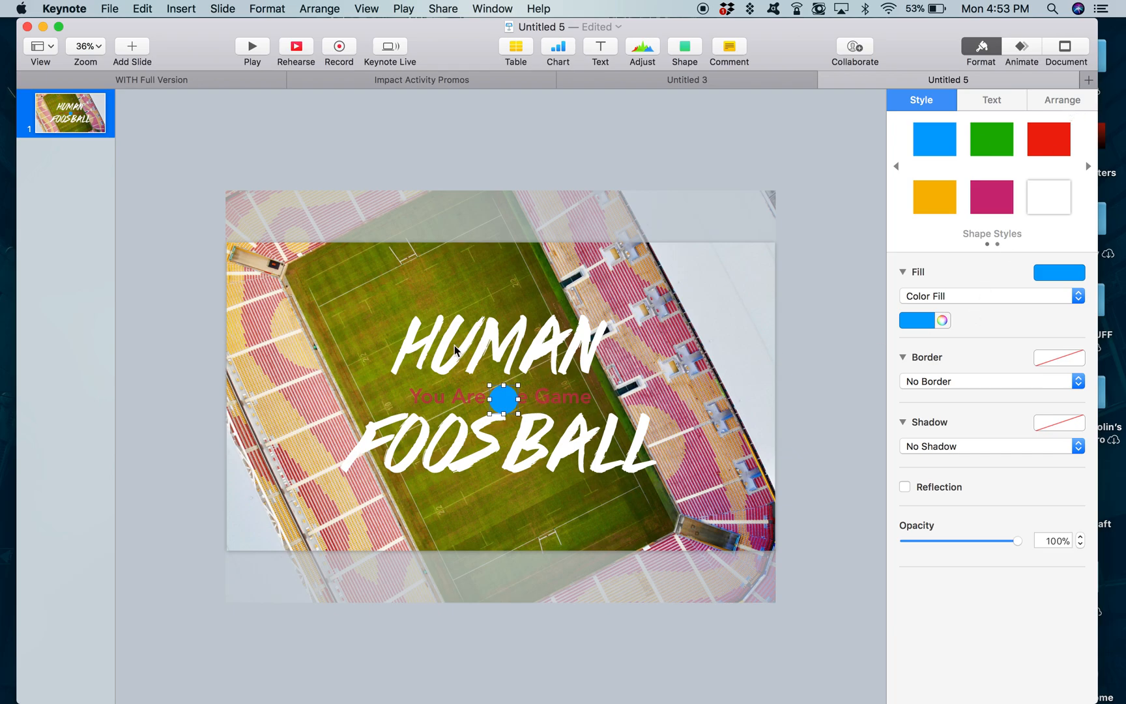
left_click_drag(517, 385, 644, 288)
key("super+z")
left_click(1063, 104)
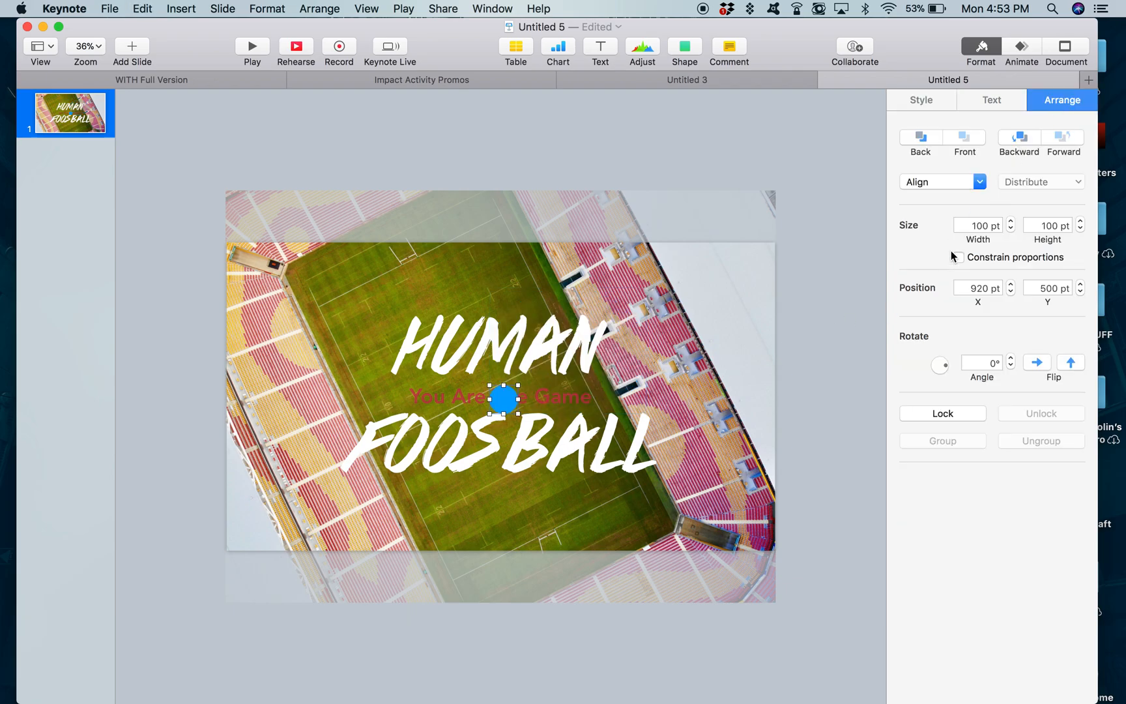
left_click(795, 340)
left_click(505, 412)
left_click(959, 258)
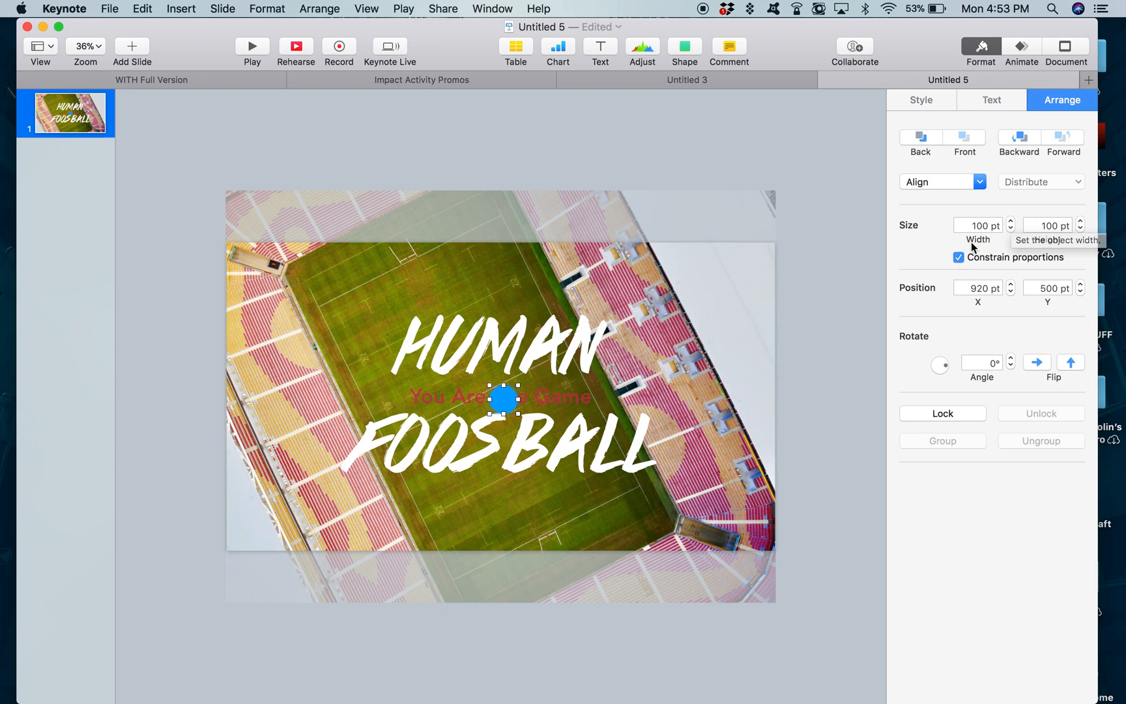
Enlarge the circle proportionally to about 903 pt and center it on the slide over the title
left_click_drag(518, 385, 756, 163)
left_click_drag(688, 258, 560, 382)
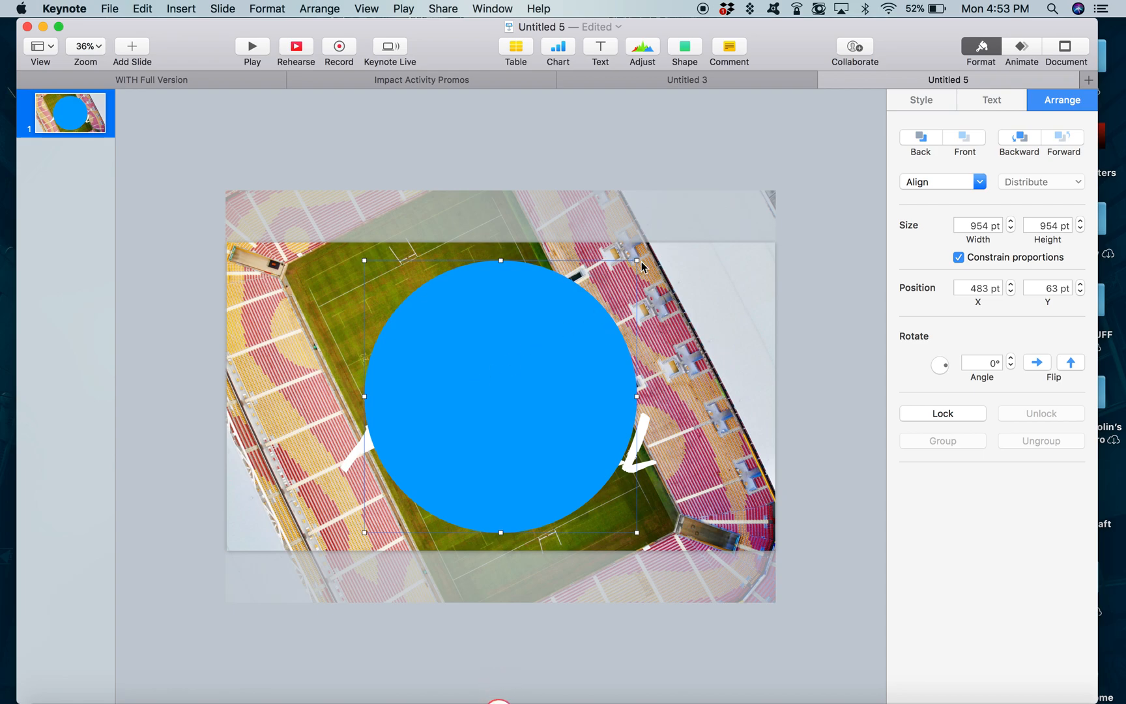
left_click_drag(636, 260, 657, 248)
left_click(542, 352)
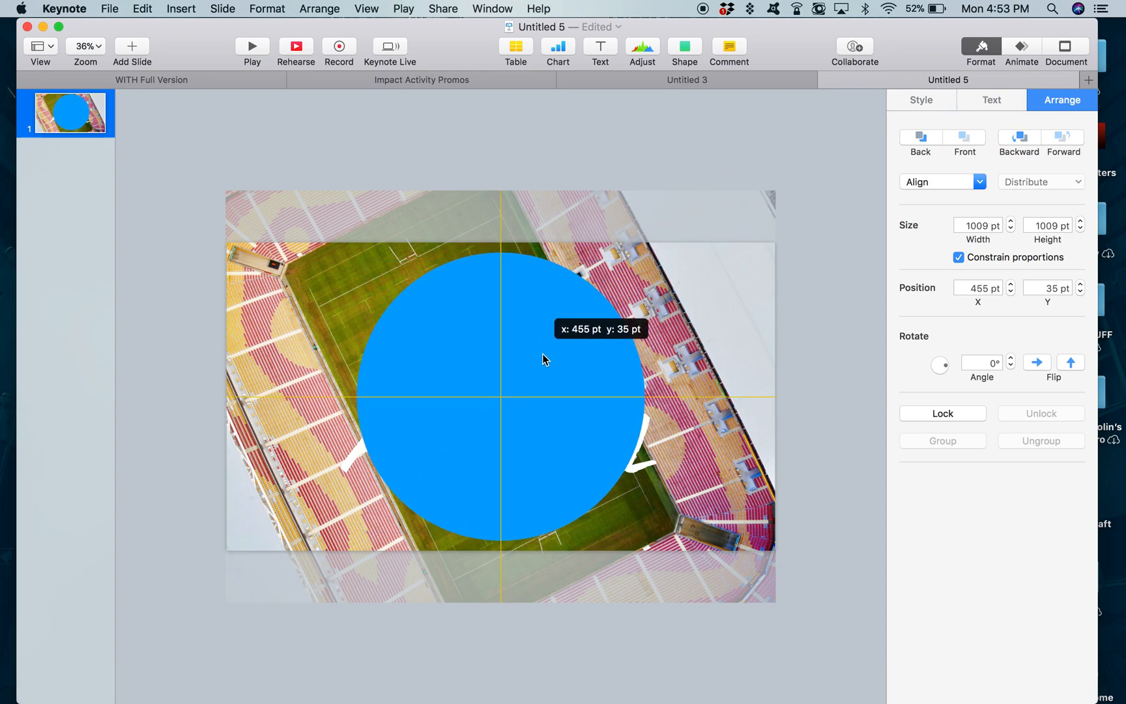
left_click(642, 259)
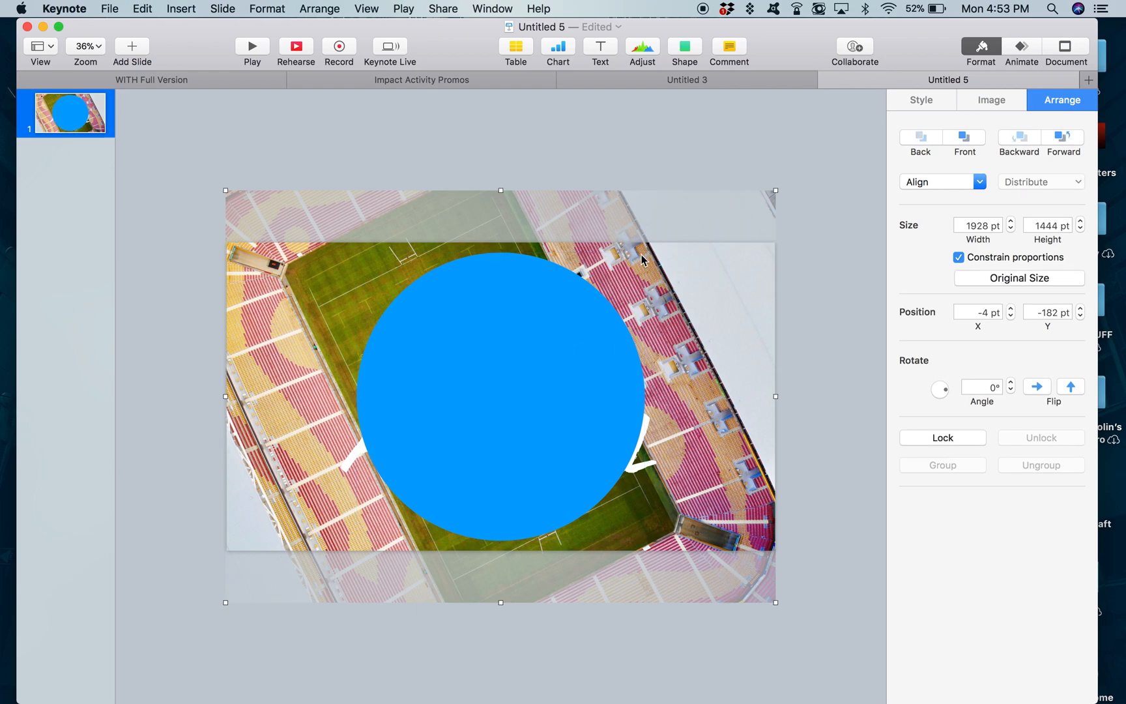
left_click(594, 318)
left_click_drag(646, 260, 710, 219)
left_click_drag(471, 439, 446, 471)
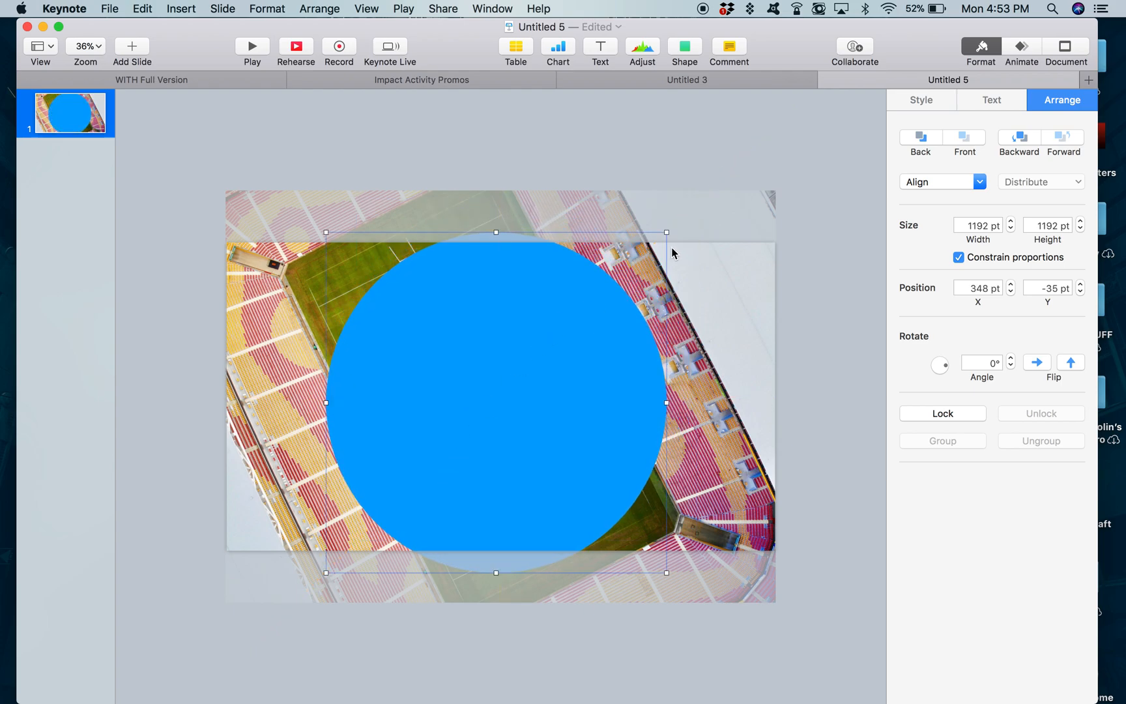
left_click_drag(666, 233, 582, 316)
left_click_drag(518, 411, 565, 365)
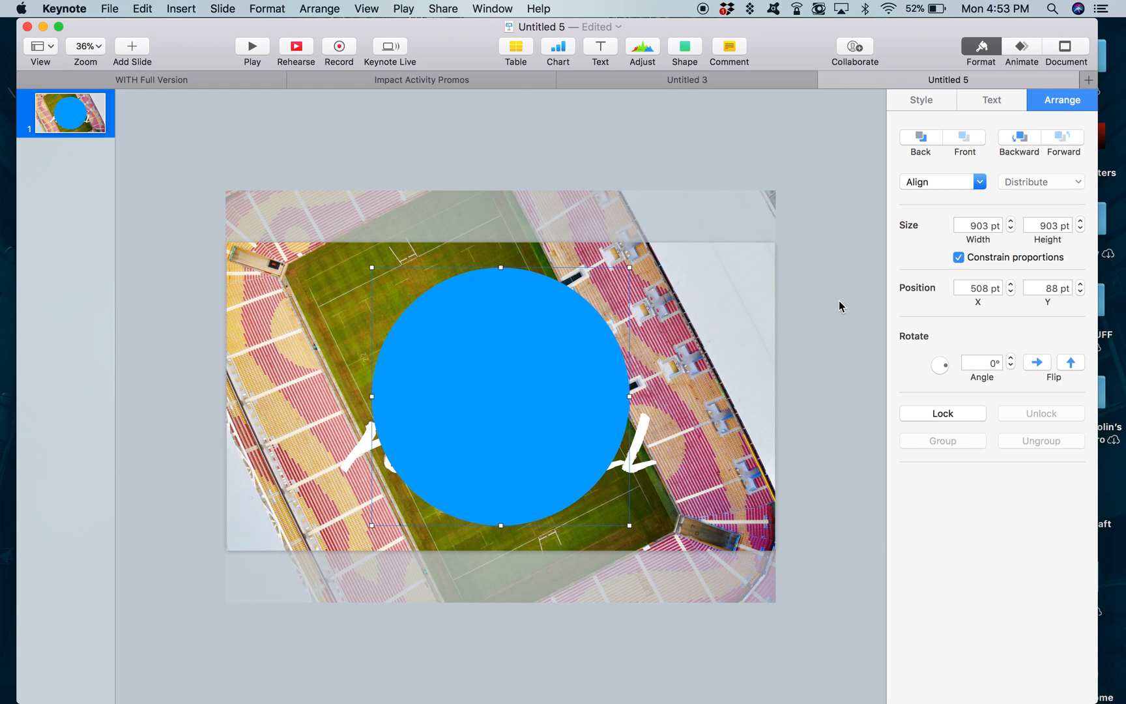
Fill the circle with black and set its opacity to 50%
left_click(921, 104)
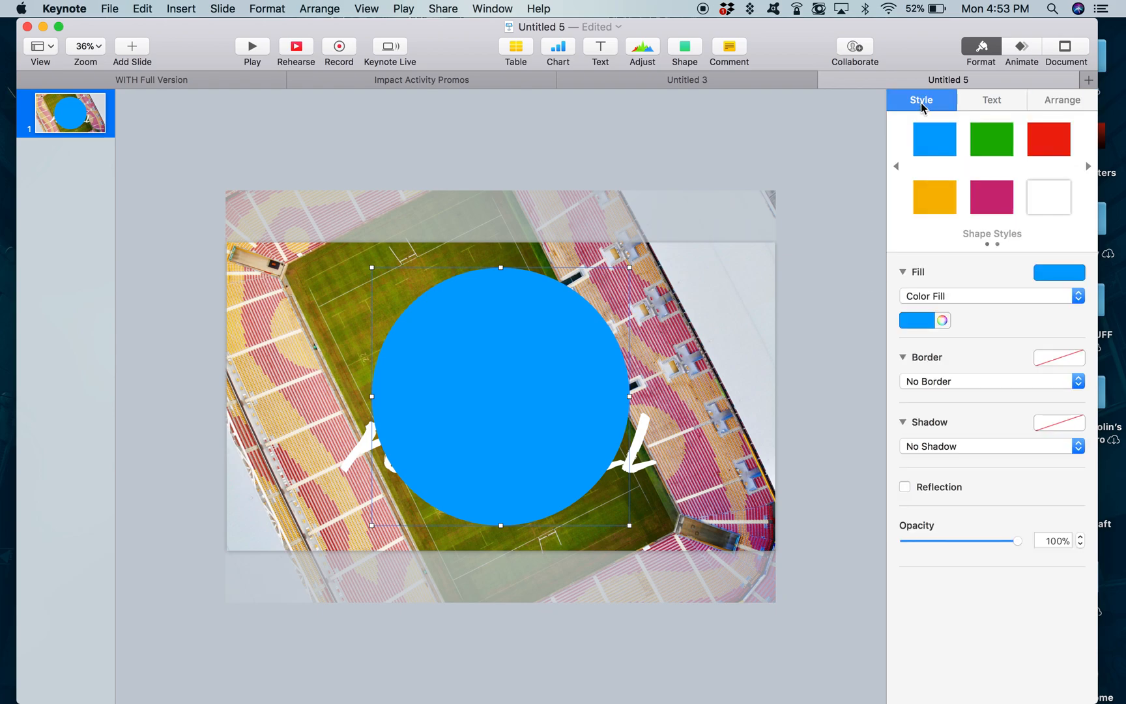
left_click(927, 321)
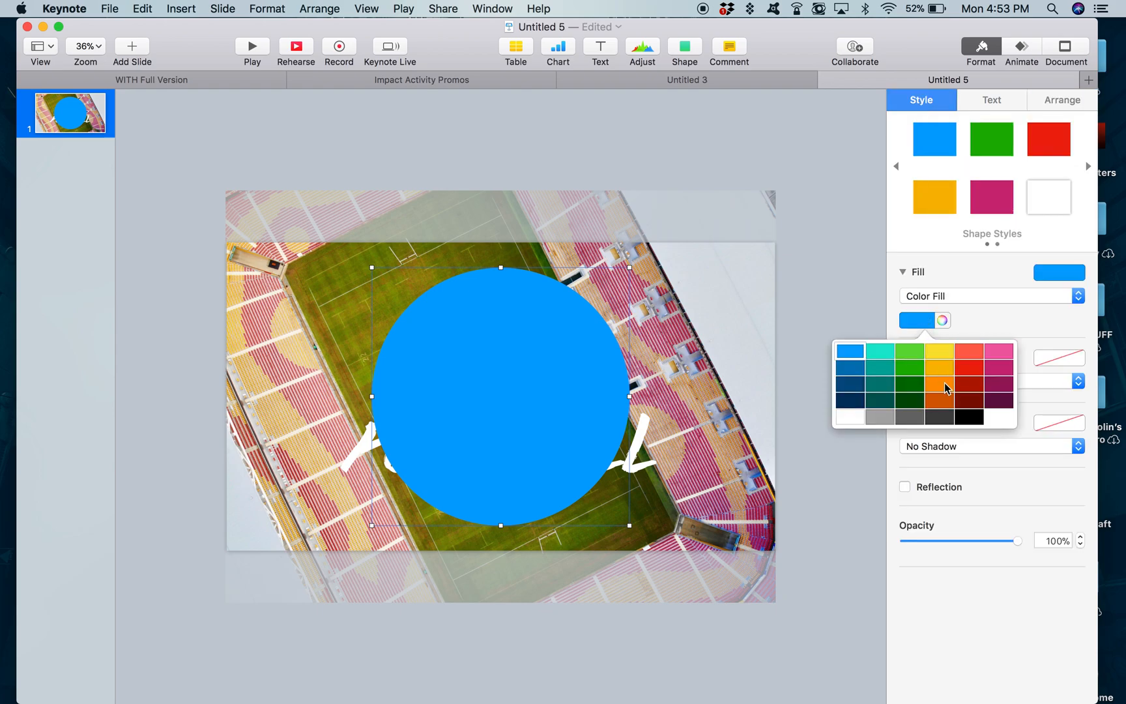
left_click(969, 420)
left_click_drag(1017, 540, 960, 546)
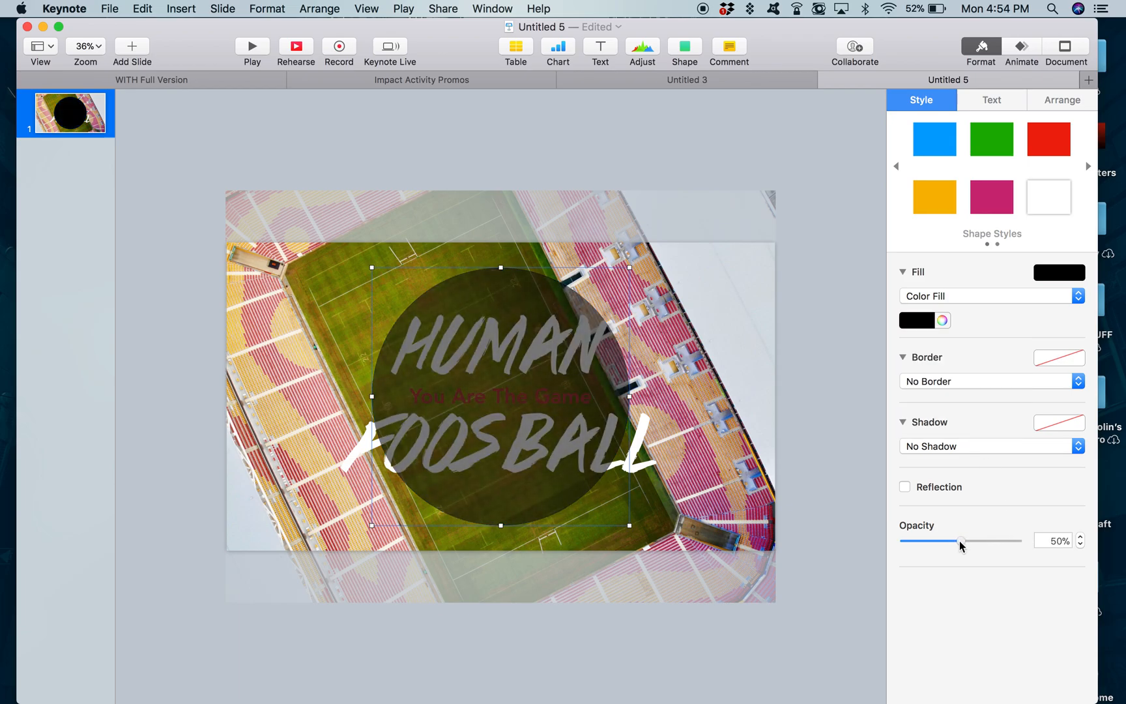
Send the black circle to the back, followed by the stadium photo, so the circle sits between photo and text
right_click(593, 409)
left_click(648, 430)
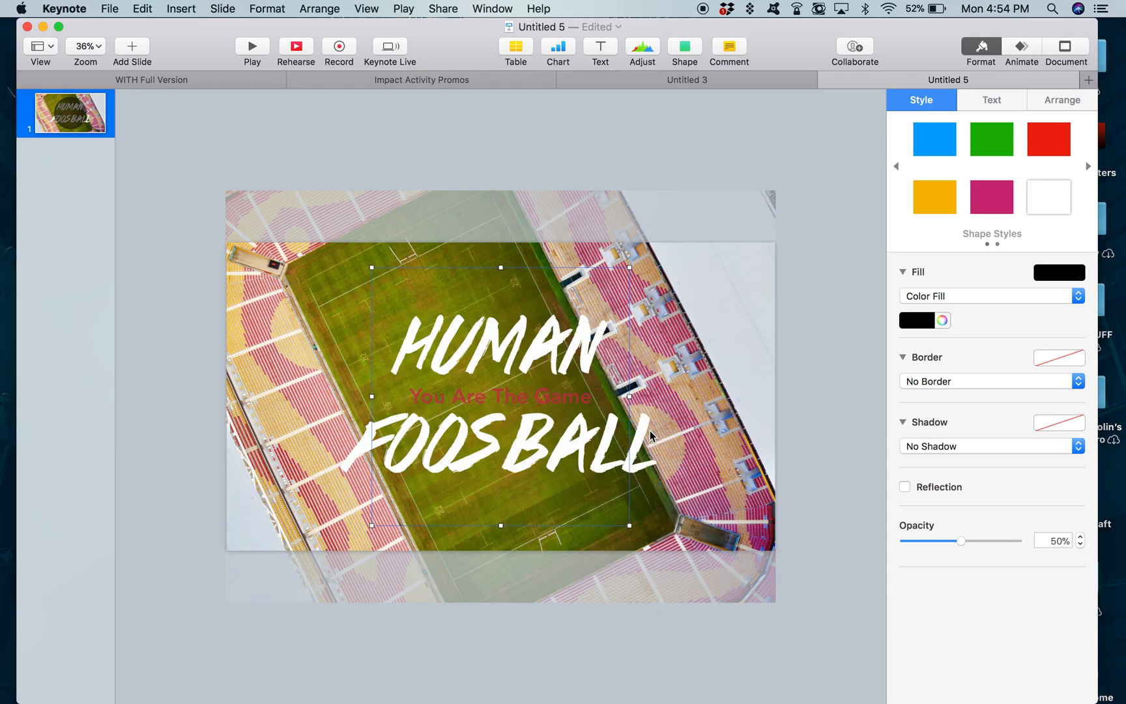
left_click(704, 403)
right_click(704, 403)
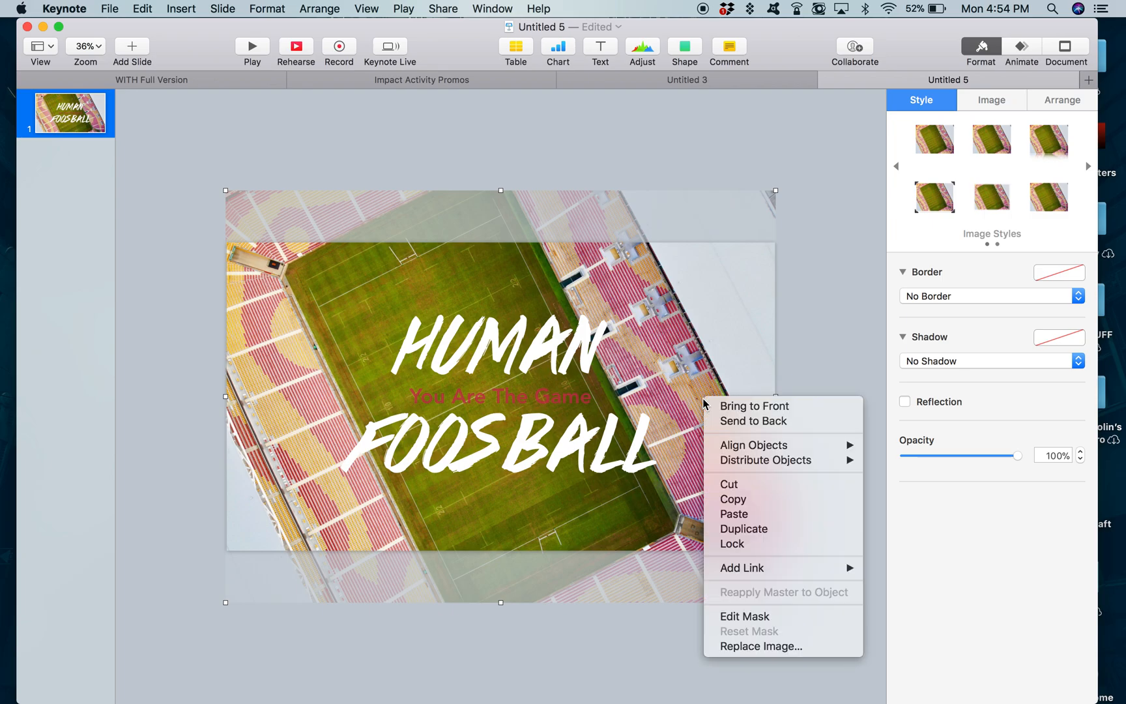
left_click(800, 407)
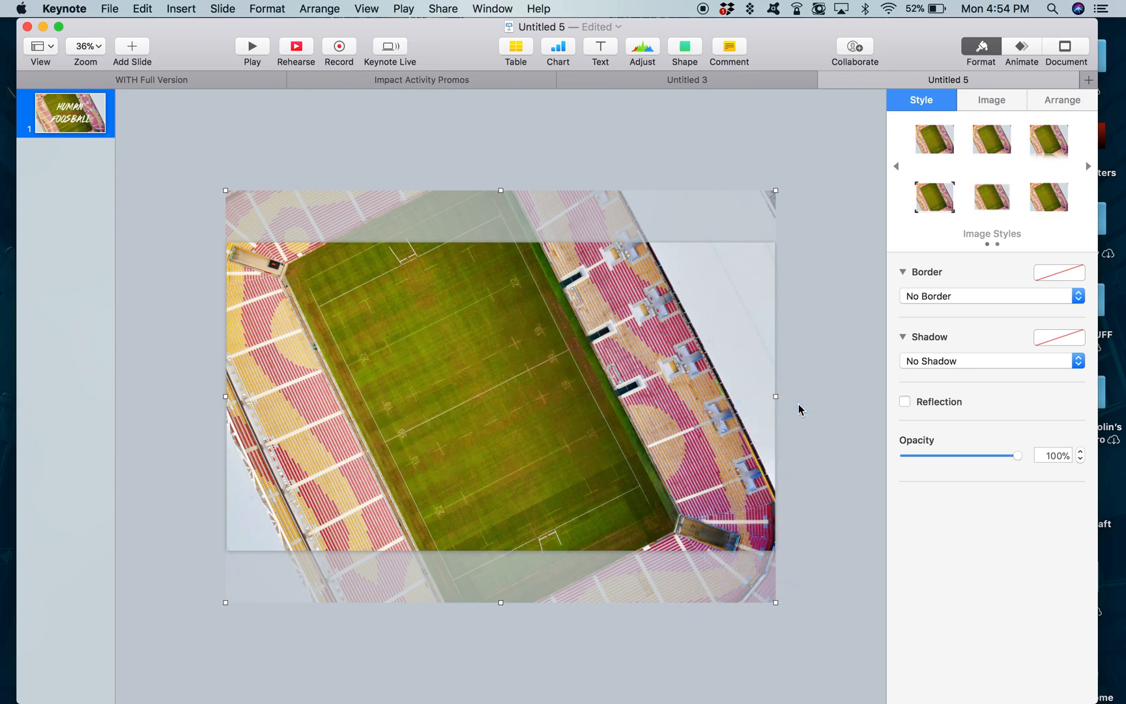
right_click(679, 389)
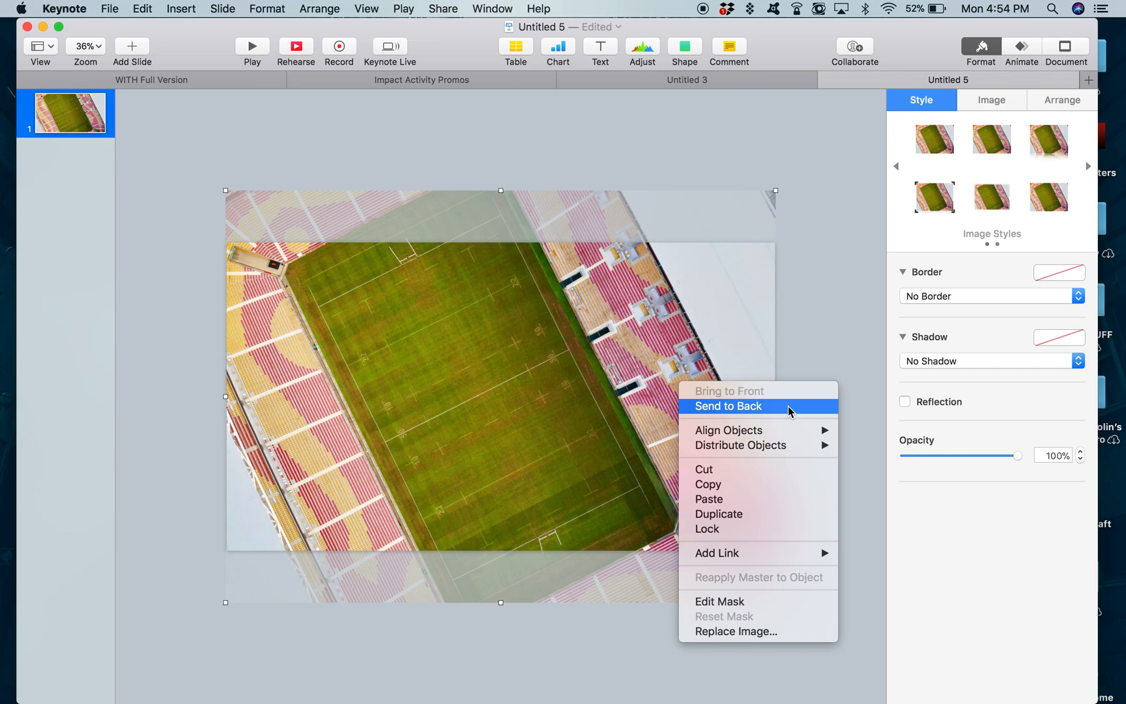
left_click(789, 407)
left_click(872, 401)
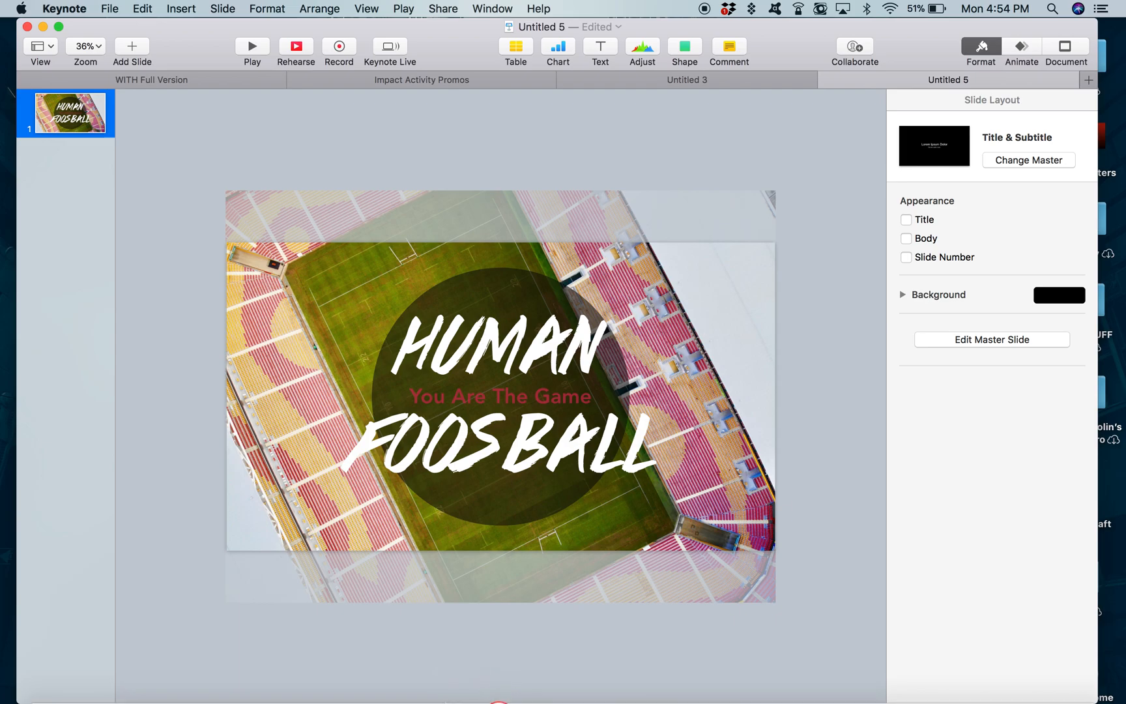
Quit the music application running in the background
mouse_move(387, 700)
right_click(493, 682)
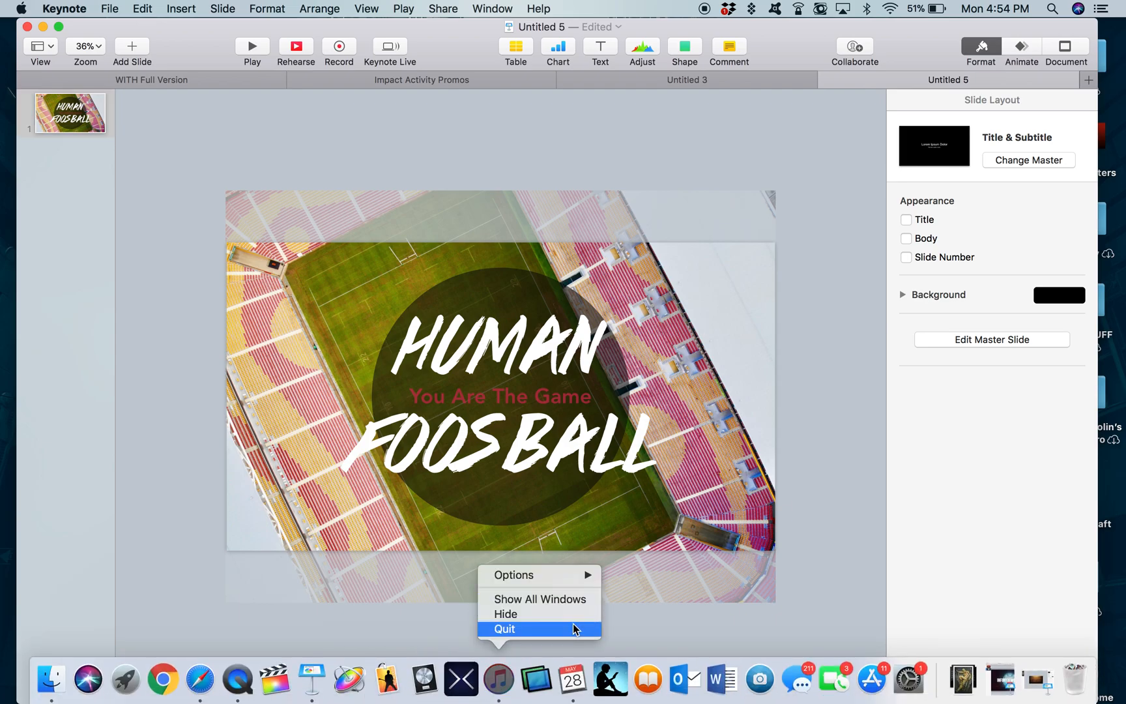
left_click(576, 632)
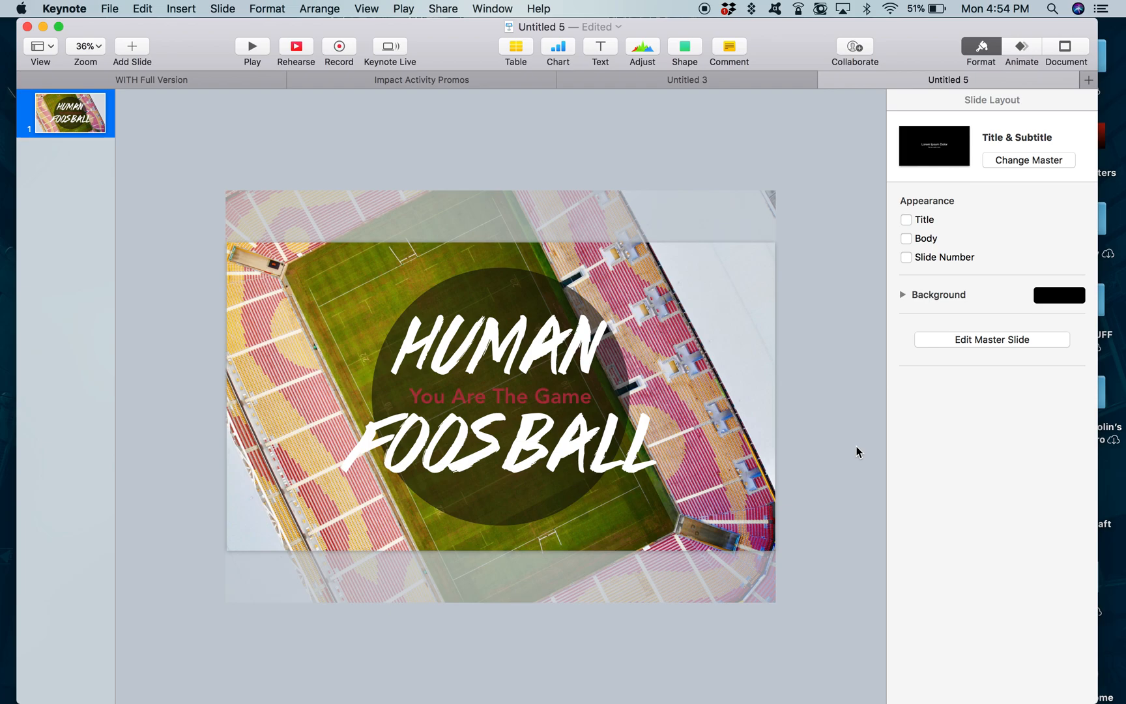
Set a custom square slide size of 1920 x 1920 pts for the document
left_click(86, 111)
left_click(1070, 52)
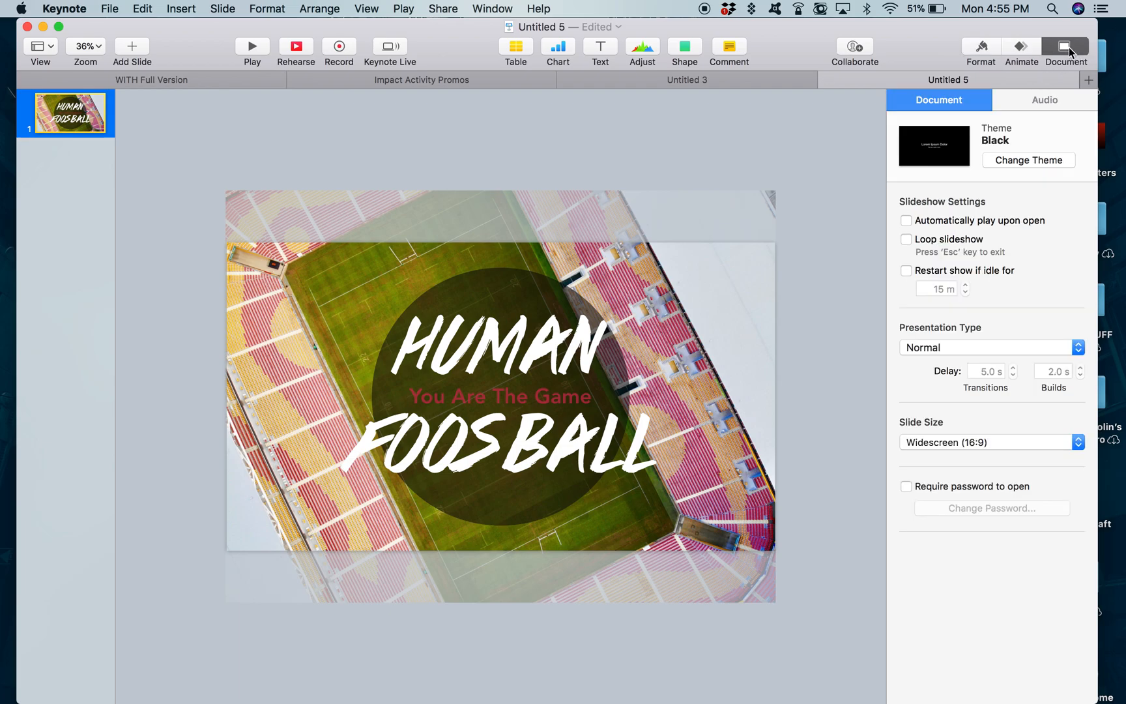
left_click(1015, 444)
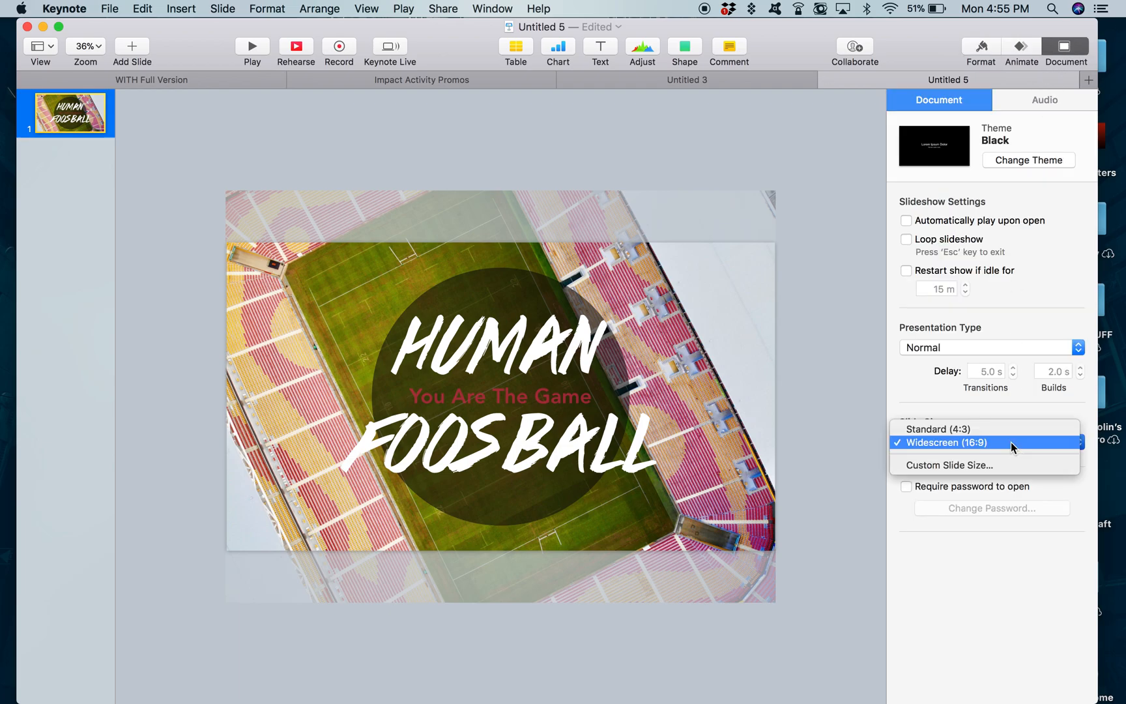
left_click(958, 464)
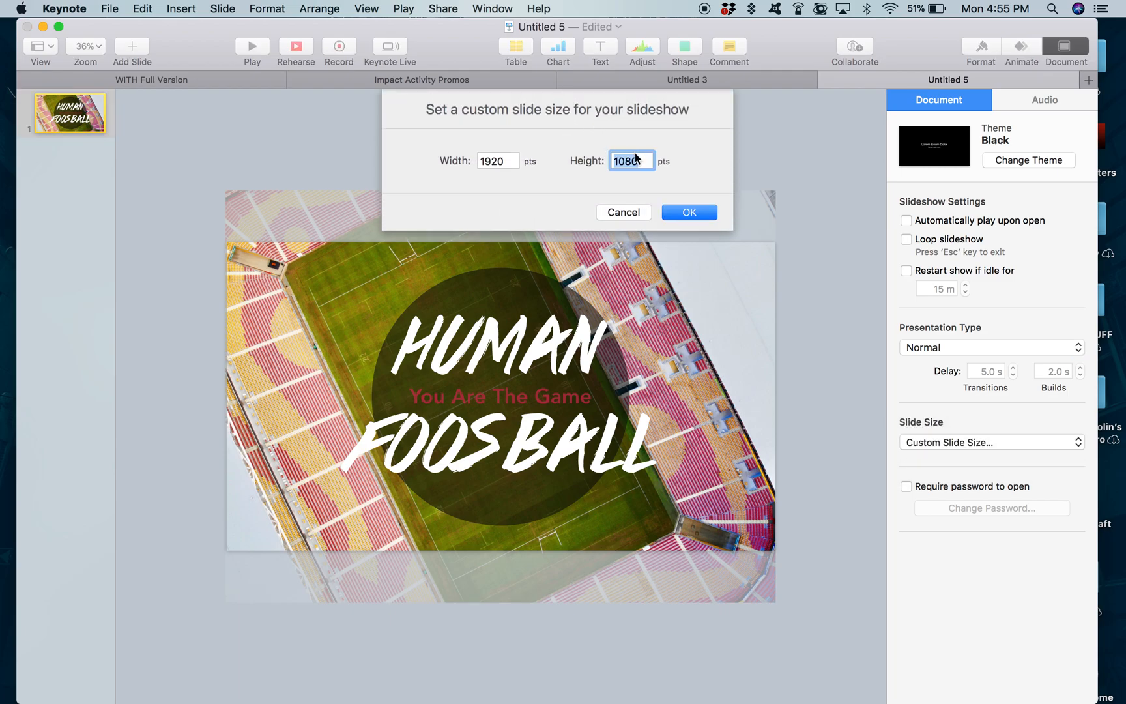
type("1920")
key("Return")
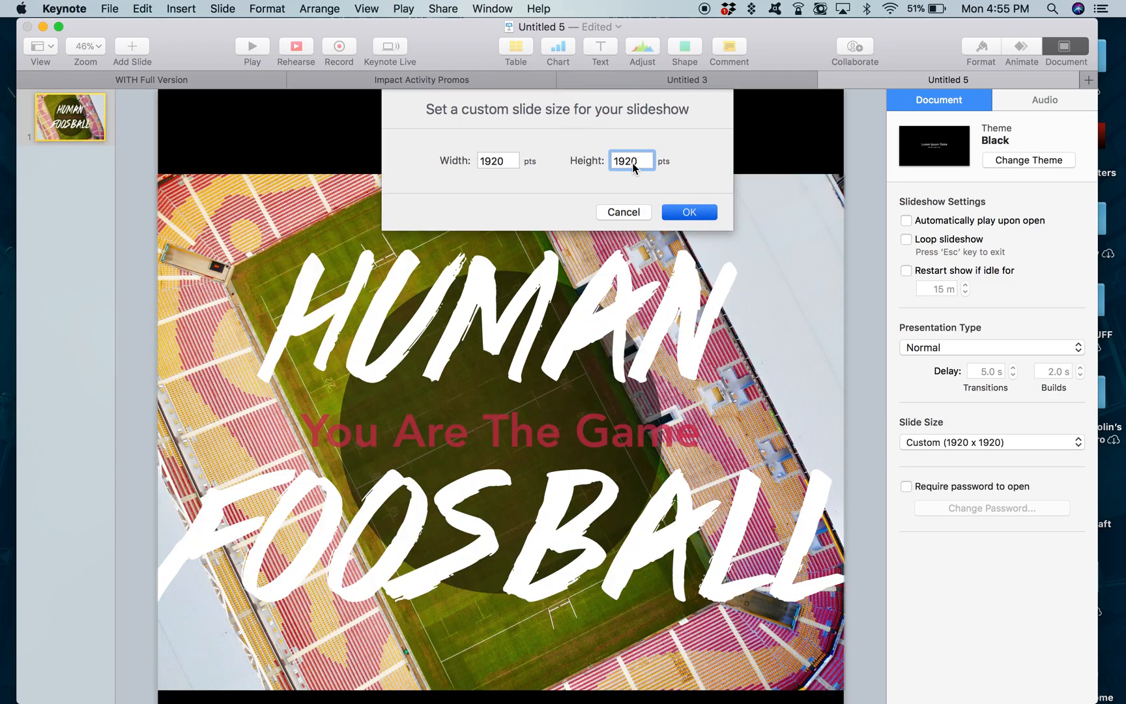
Stretch the stadium photo past the upper and lower slide edges so it covers the whole square slide
scroll(720, 498, "down", 5)
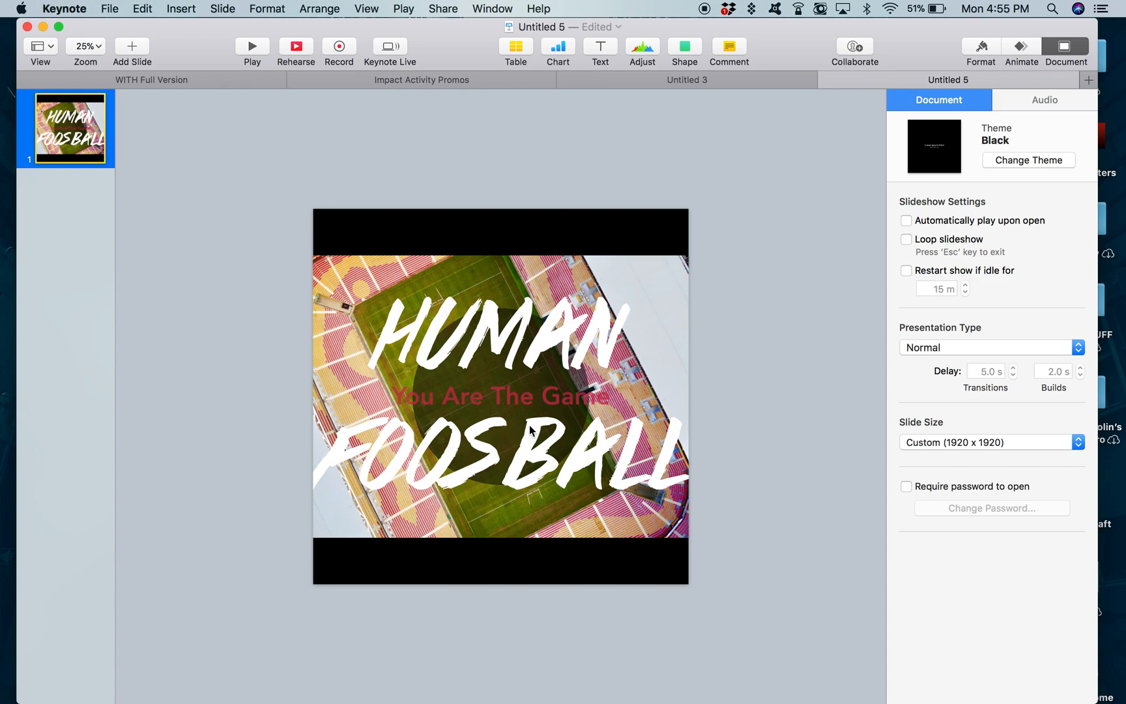
left_click(660, 363)
left_click_drag(501, 256, 502, 206)
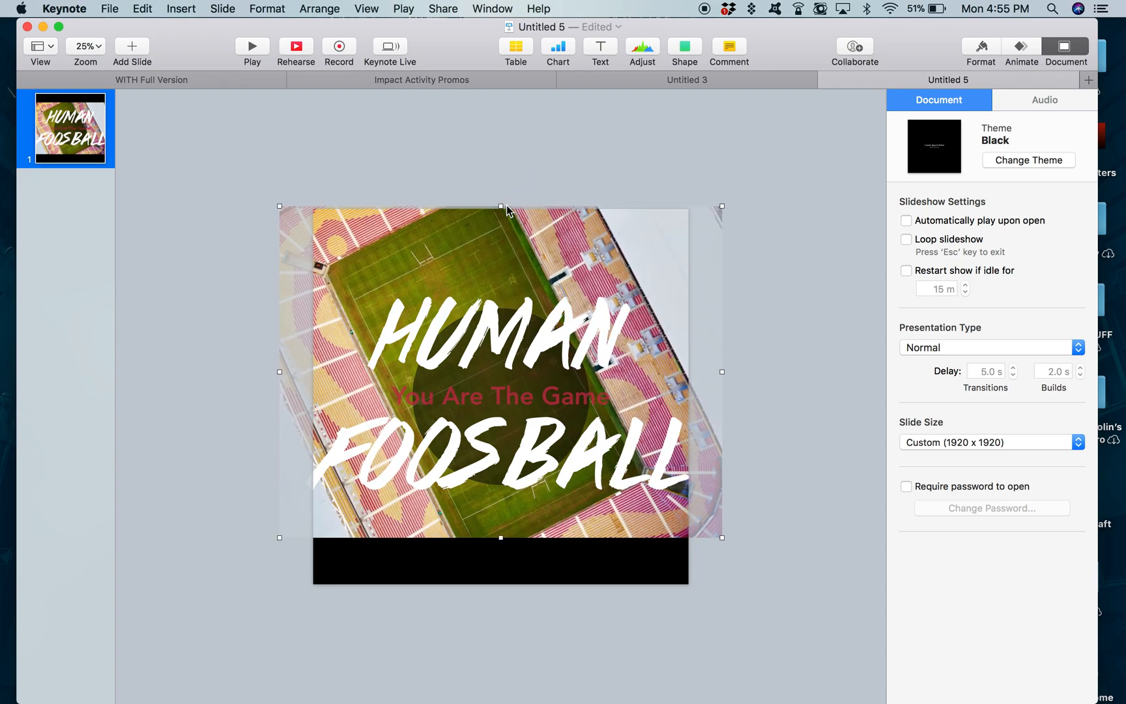
left_click_drag(500, 537, 501, 589)
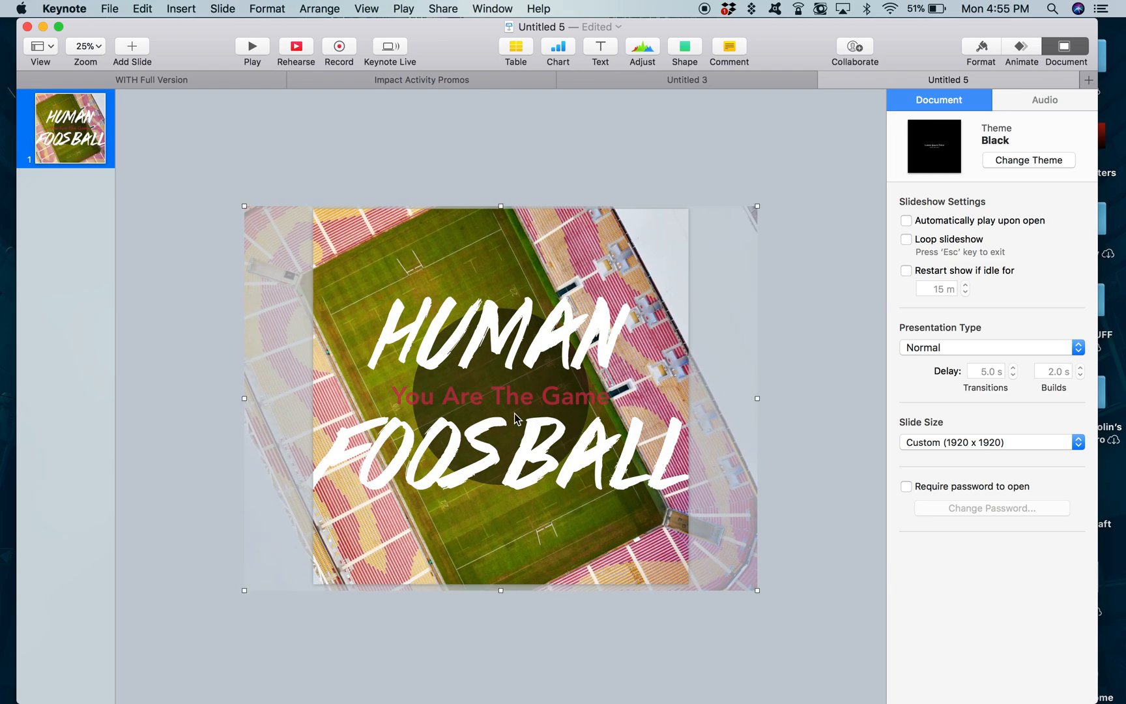
Set the font size of the entire "HUMAN FOOSBALL" title to 400 pt
double_click(475, 436)
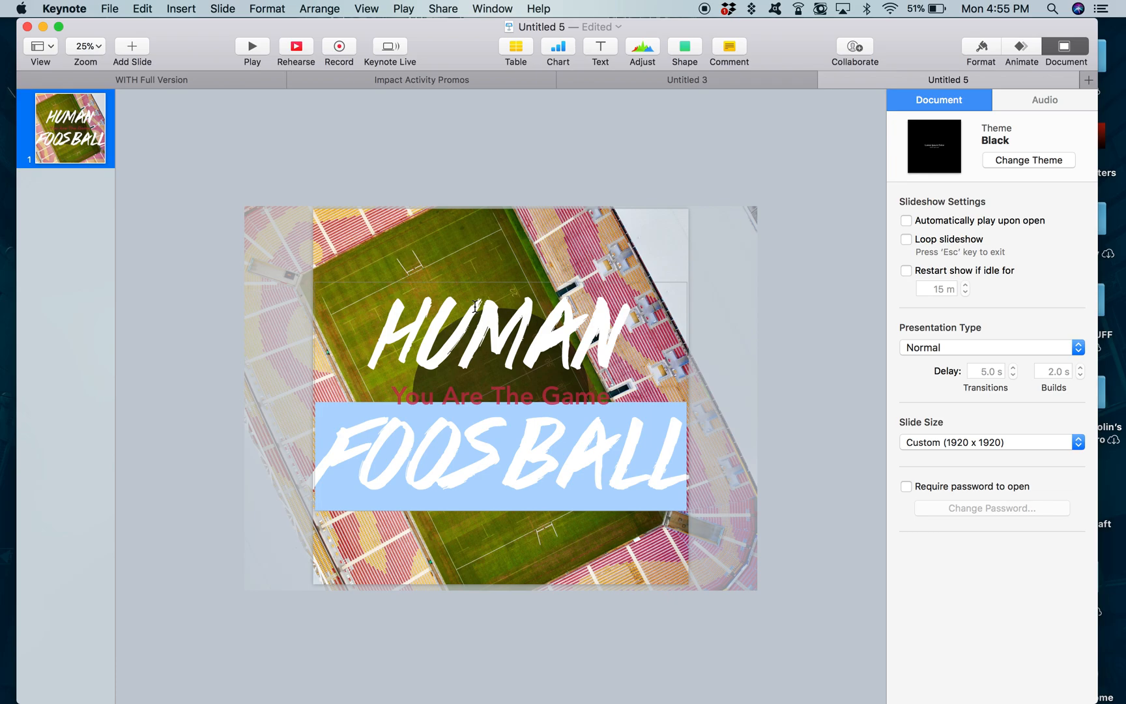
left_click(475, 306)
left_click(502, 337)
key("super+a")
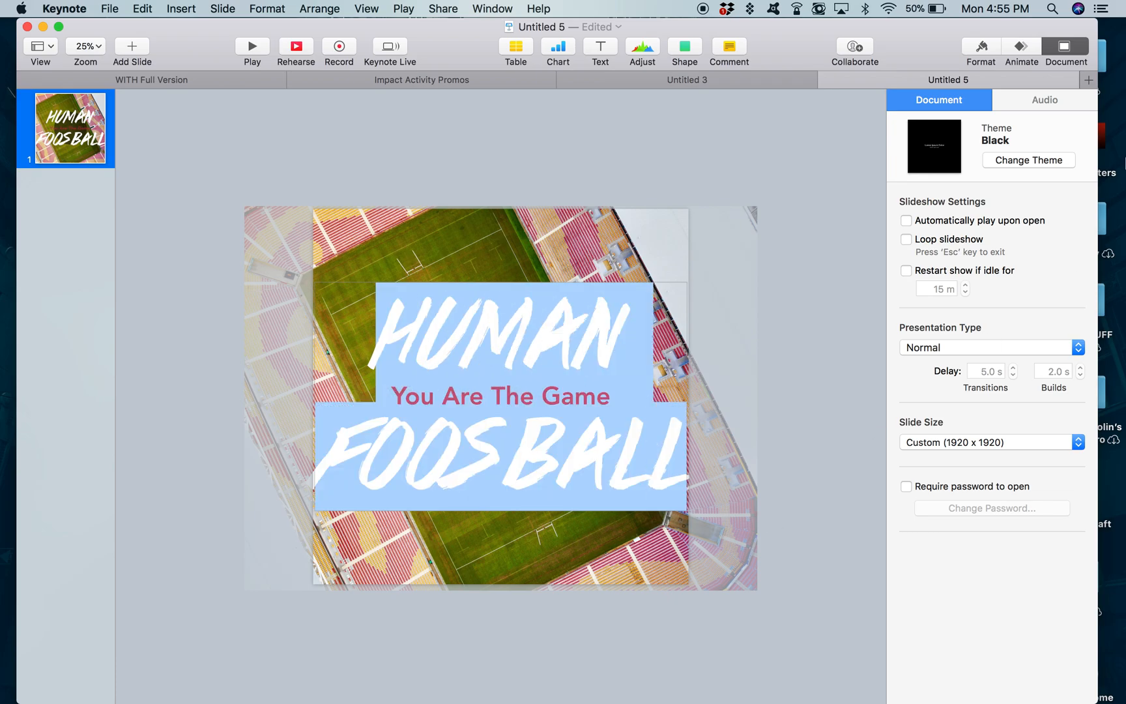
left_click(981, 48)
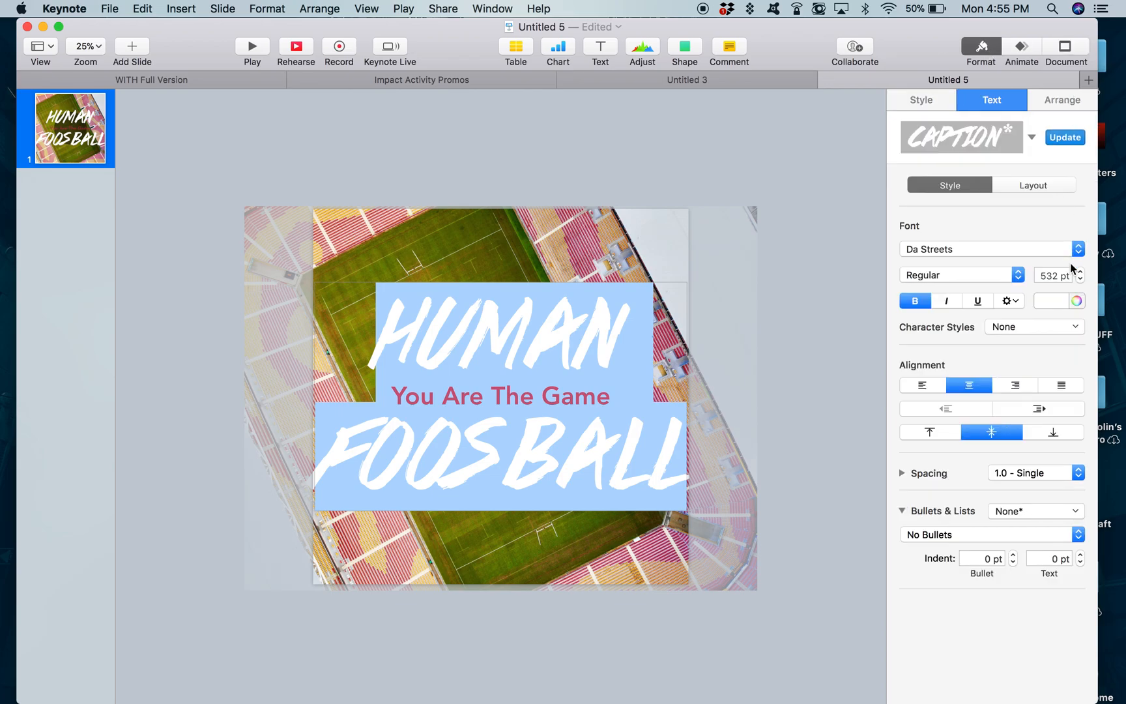
double_click(1044, 275)
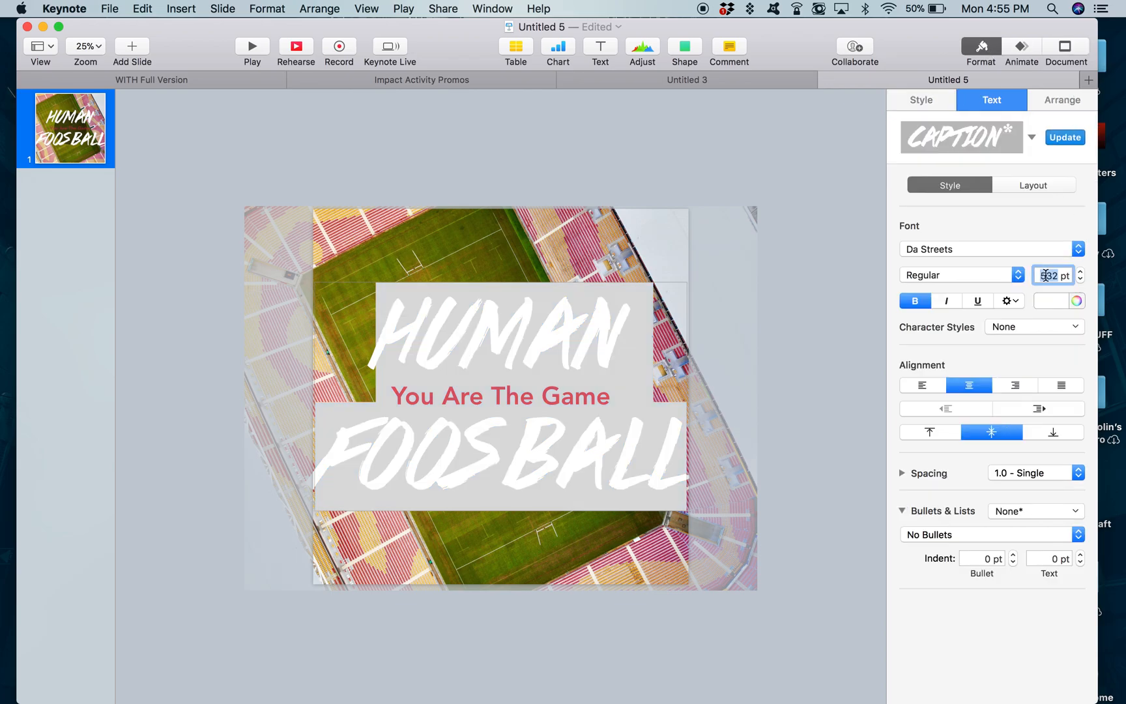
type("300")
key("Return")
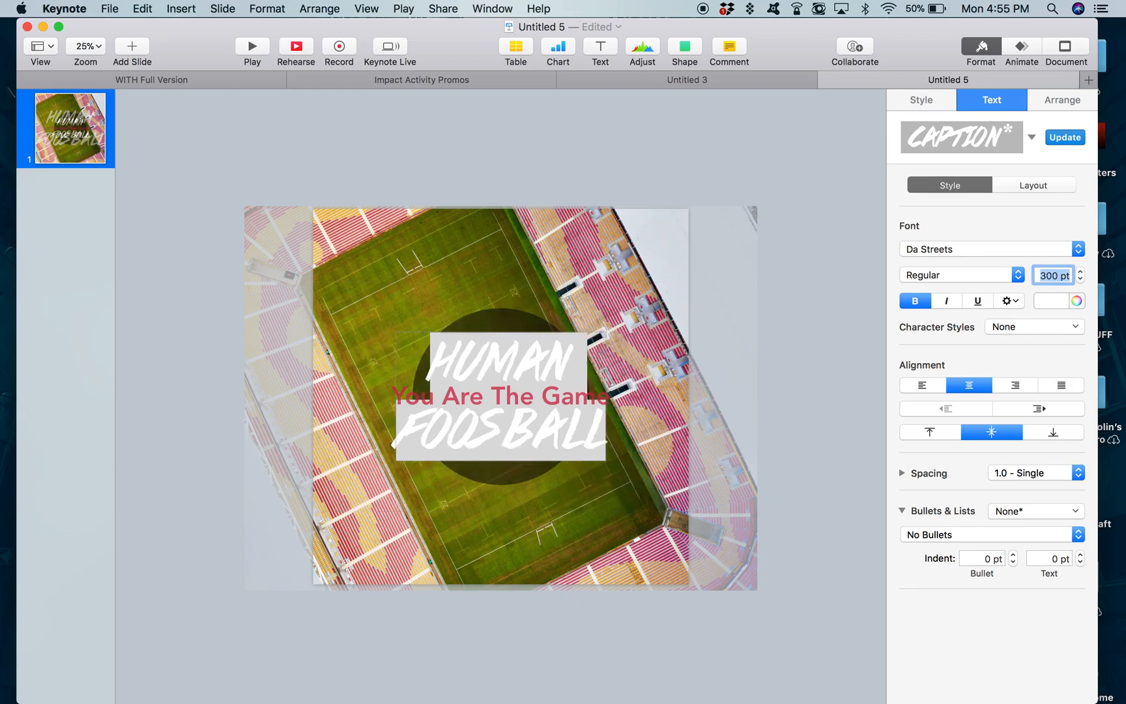
type("350")
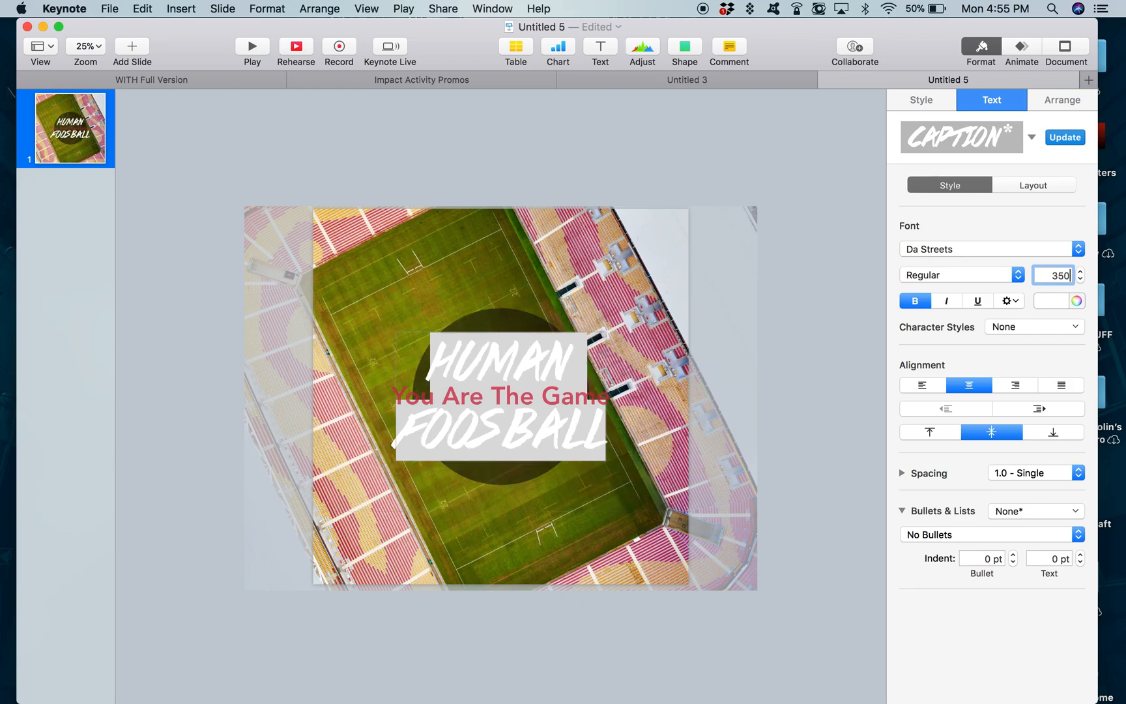
key("Return")
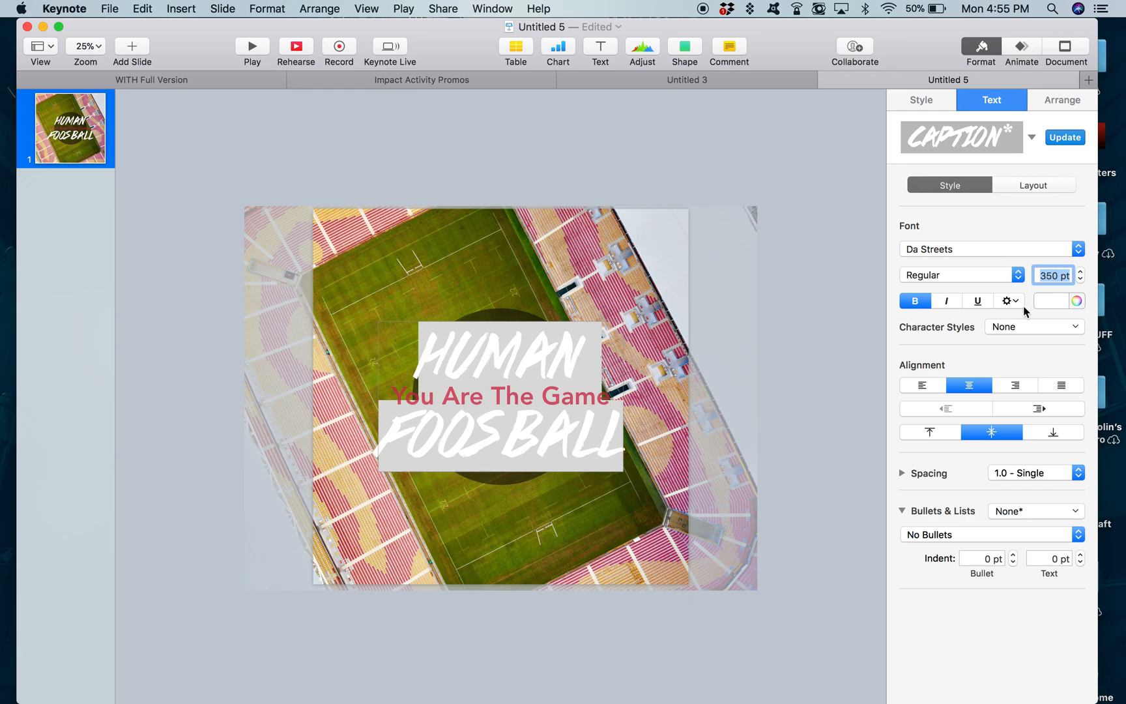
type("400")
key("Return")
left_click(847, 427)
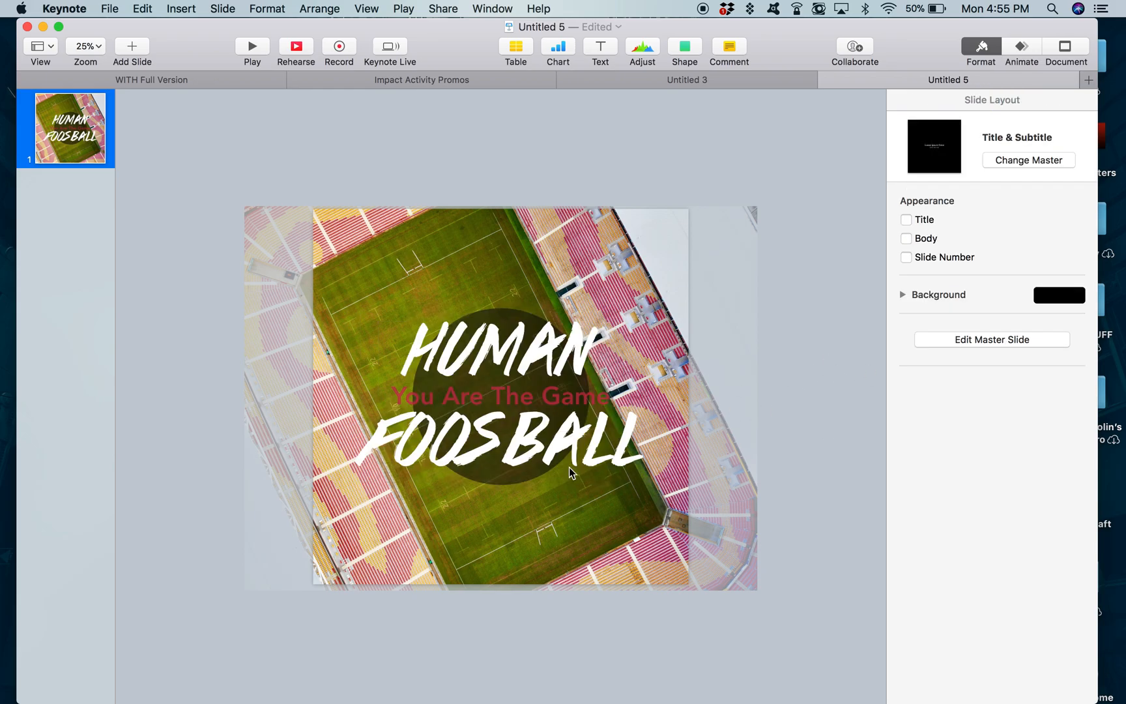
Enlarge the semi-transparent black circle so it surrounds most of the title, keeping it centred on the slide
left_click(502, 482)
left_click(505, 495)
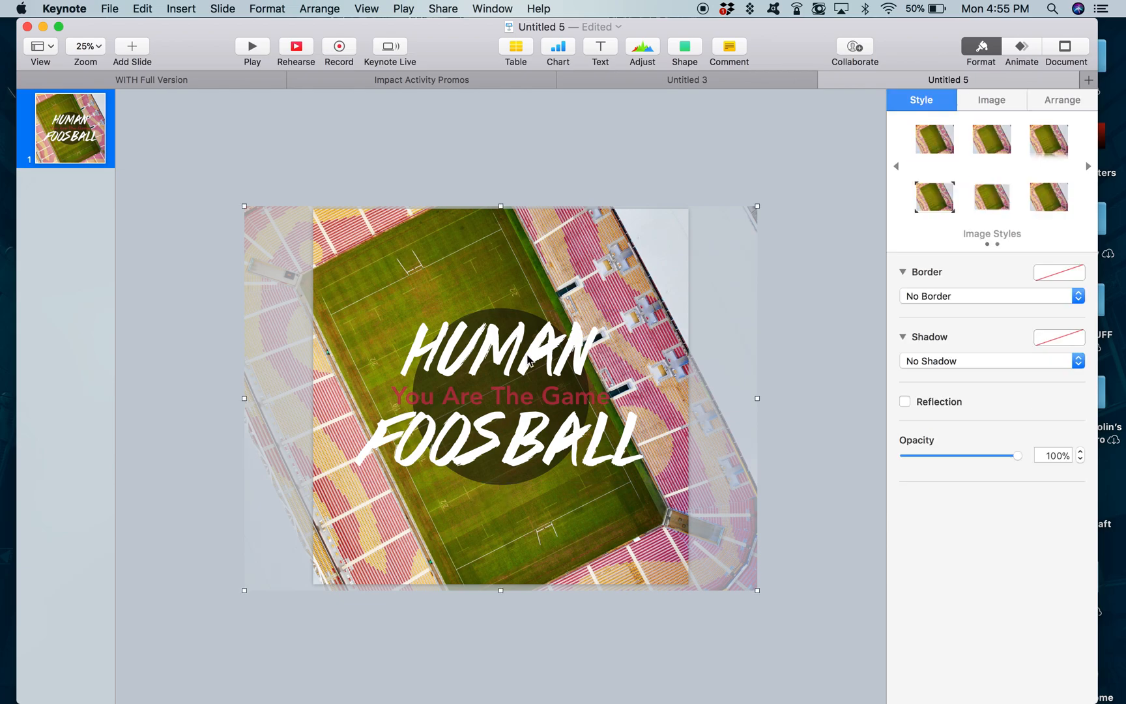
left_click_drag(507, 425, 539, 341)
left_click(500, 432)
left_click_drag(501, 483, 502, 573)
left_click_drag(506, 456, 500, 430)
left_click(804, 396)
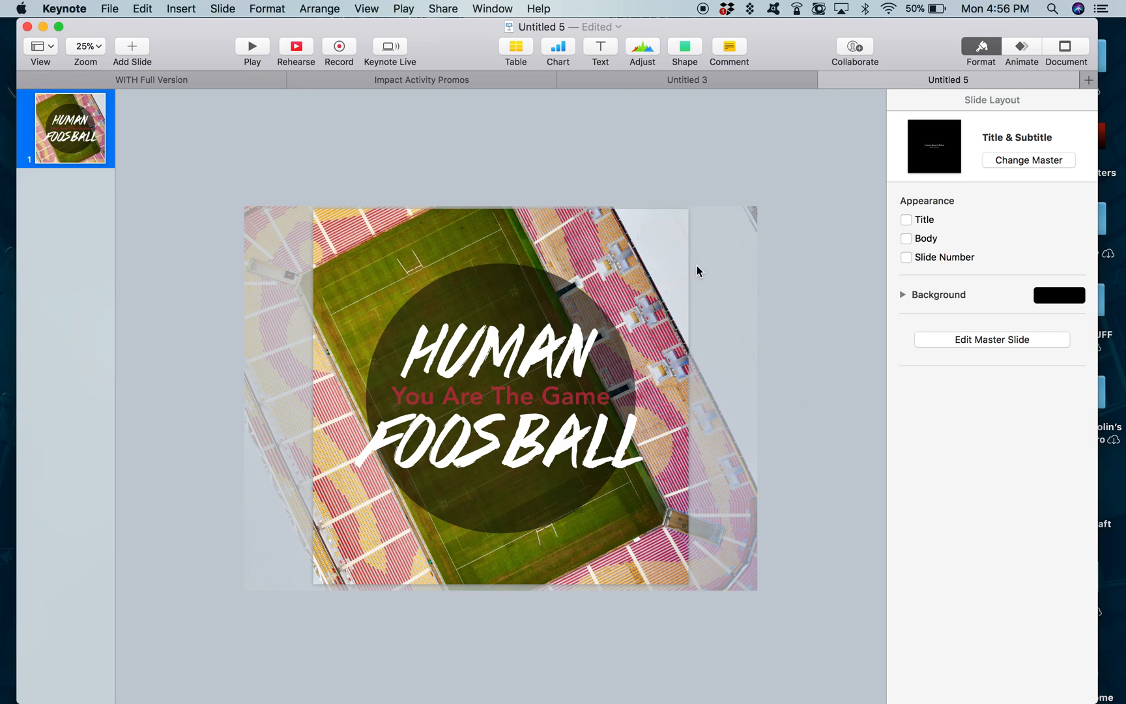
left_click(1022, 48)
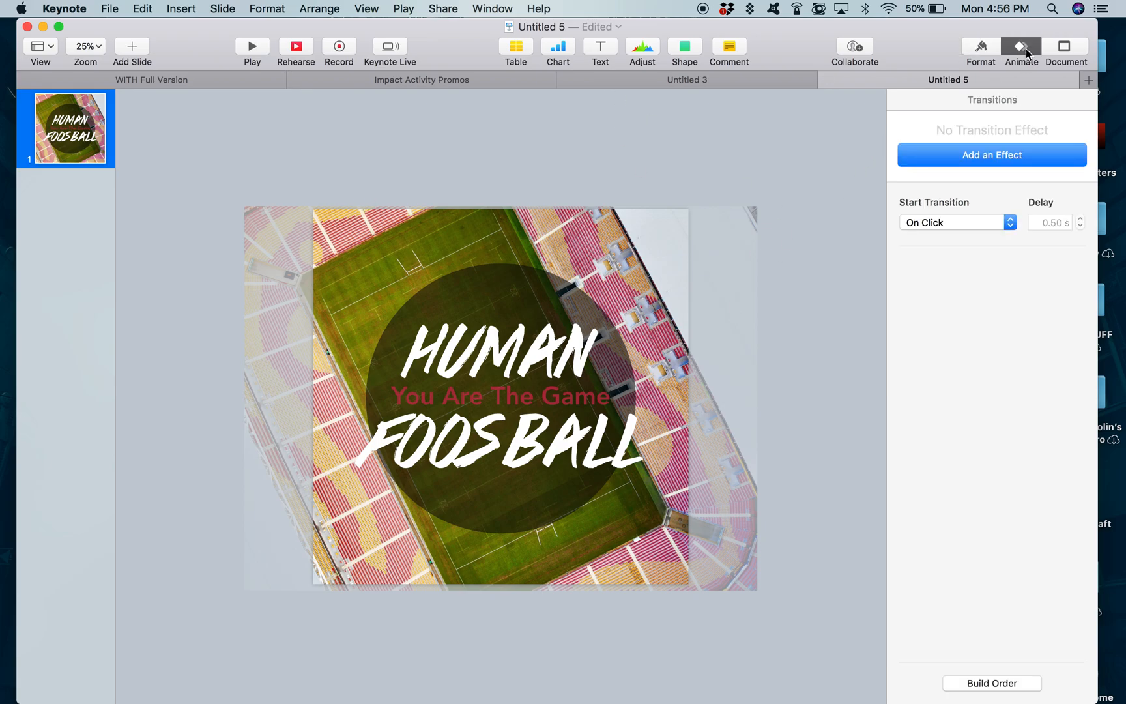
left_click(1073, 47)
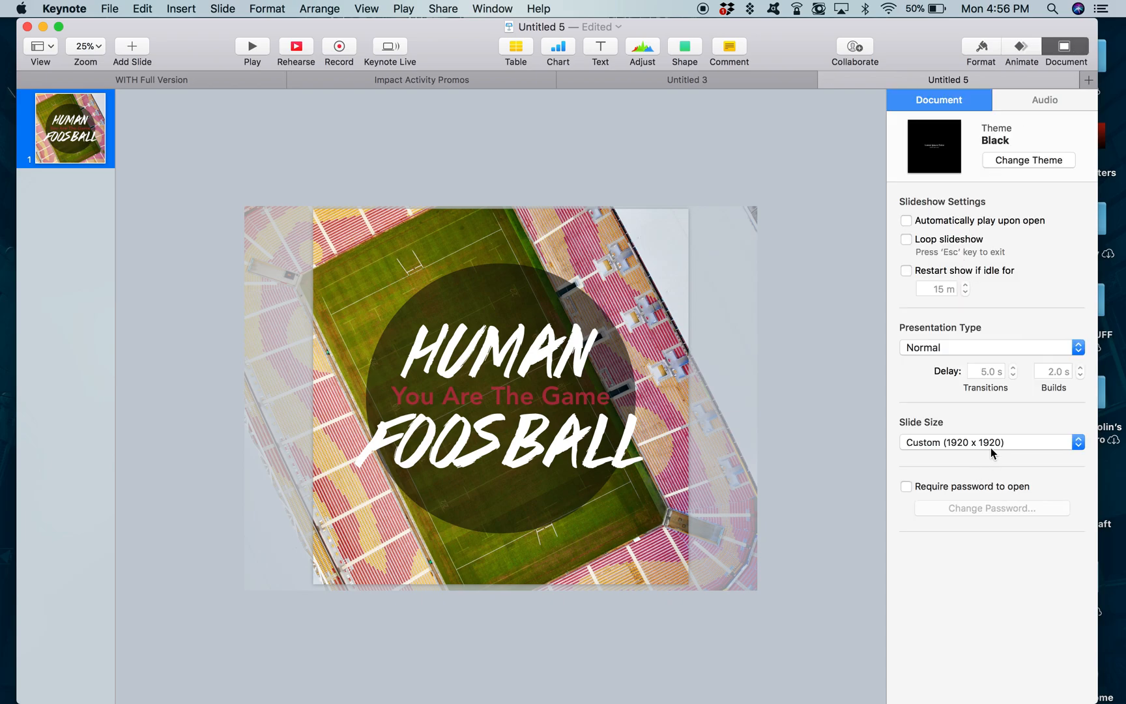
left_click(970, 56)
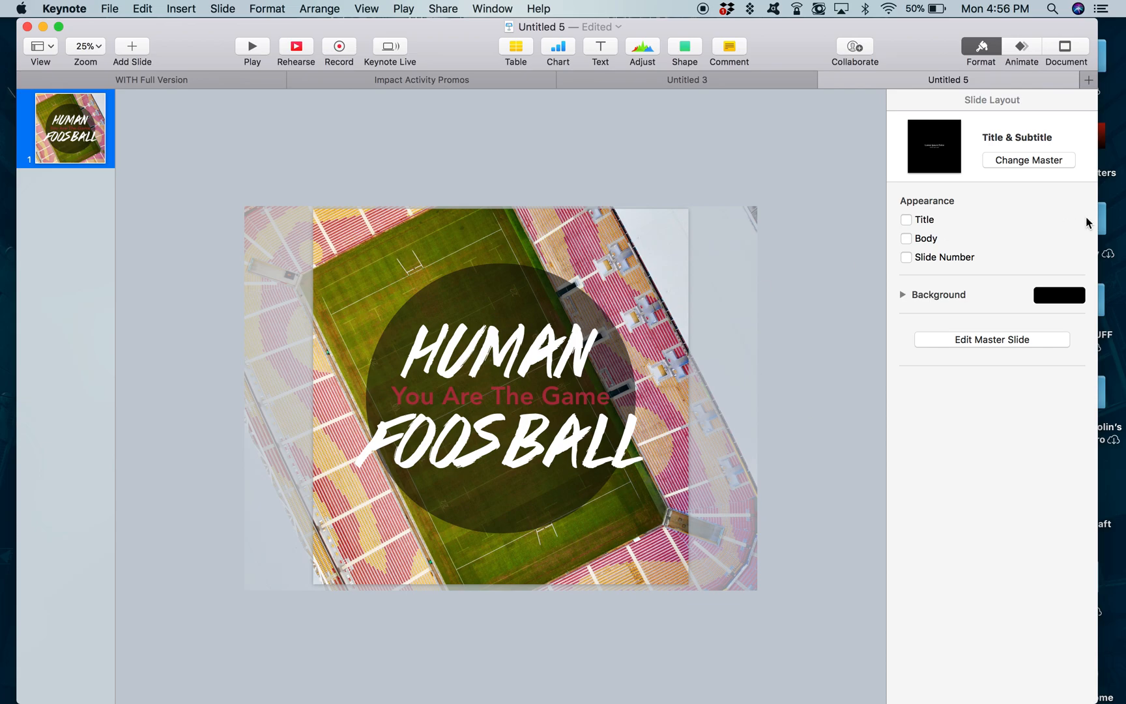
left_click(1024, 49)
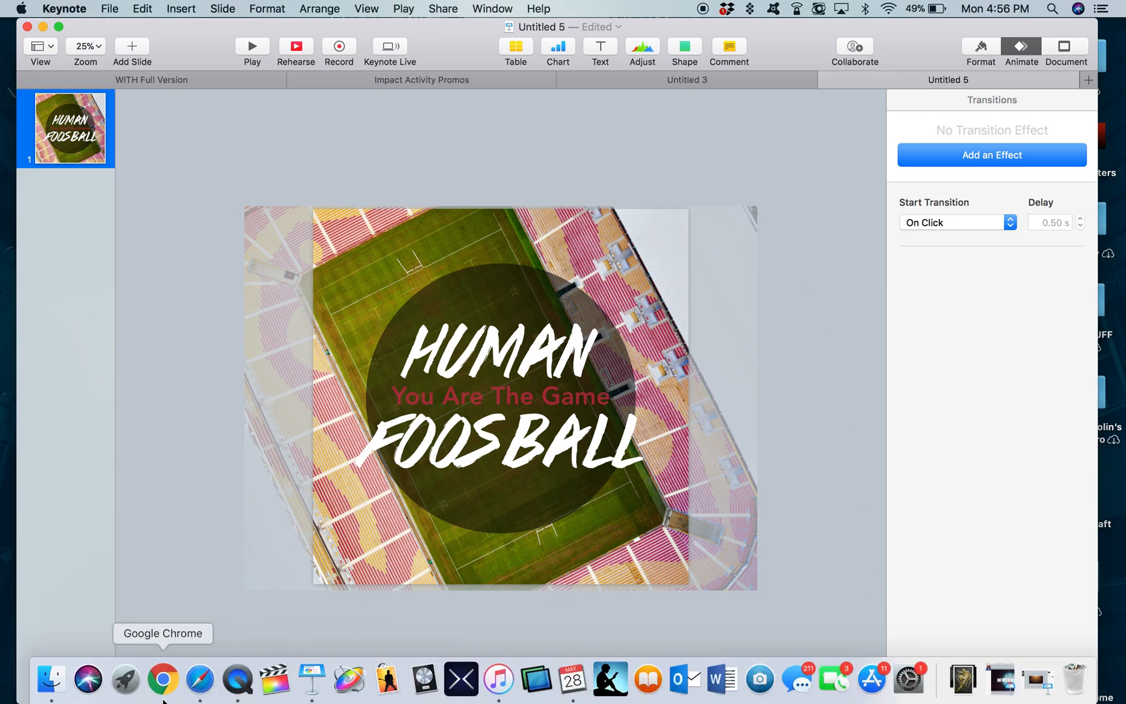
Look through the recent files in Finder for a music track
left_click(51, 683)
left_click(322, 266)
scroll(337, 351, "down", 5)
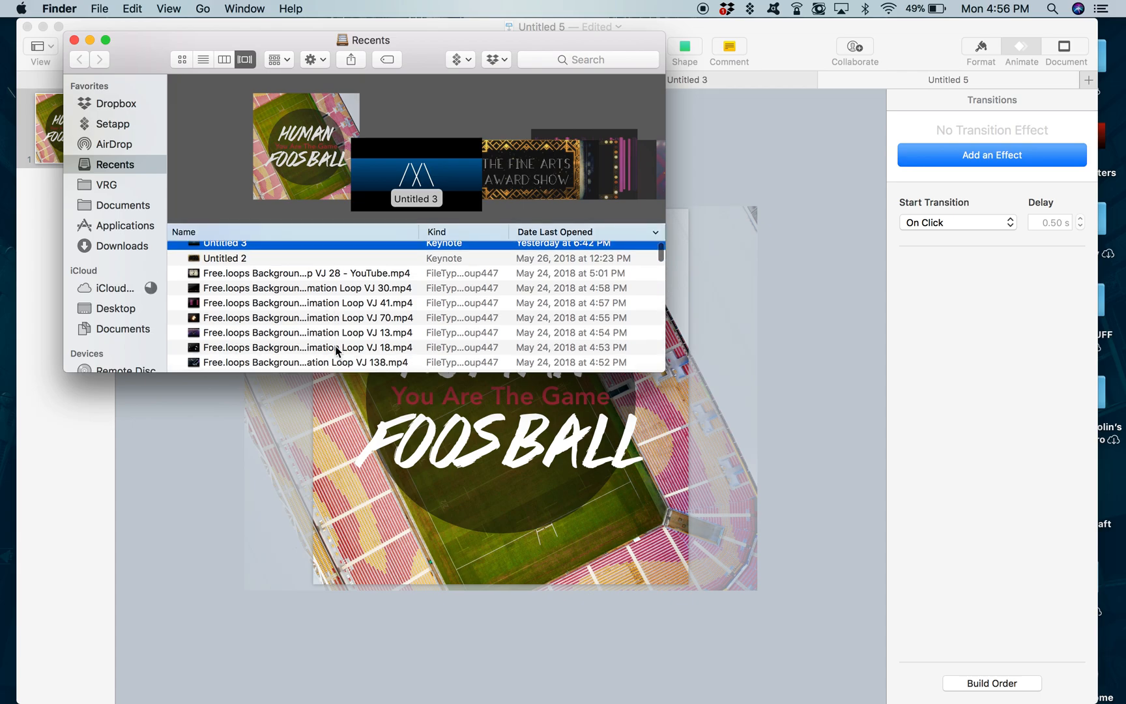
scroll(336, 351, "down", 10)
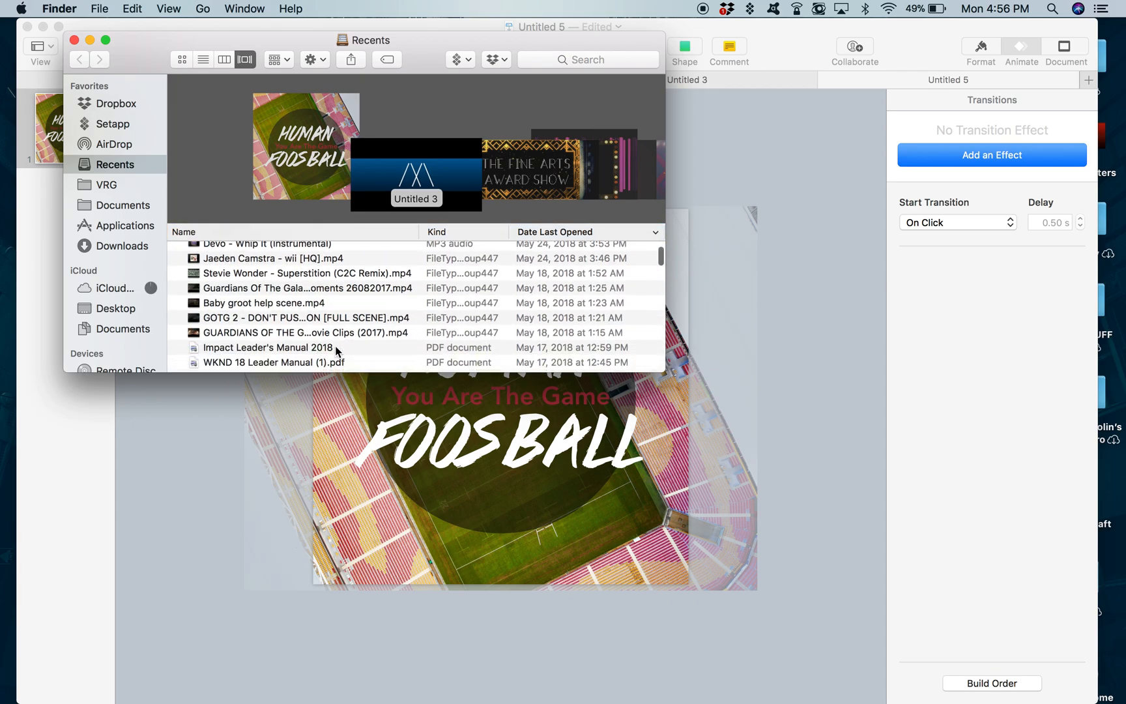
scroll(336, 352, "down", 8)
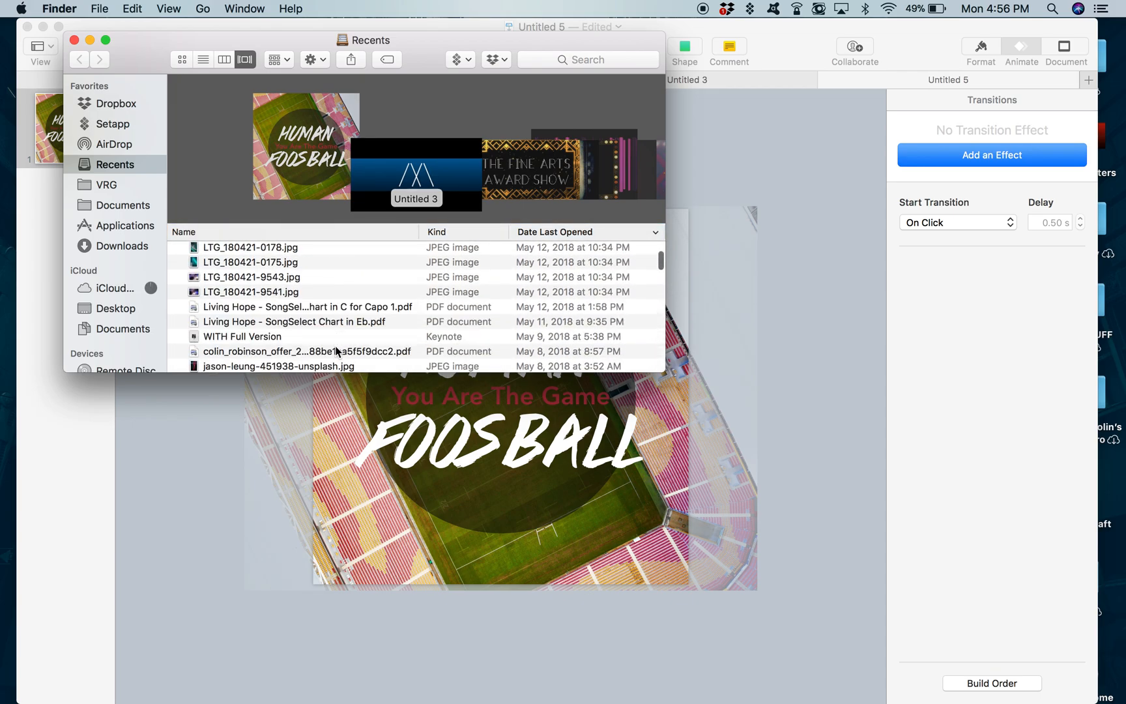
right_click(336, 352)
left_click(208, 431)
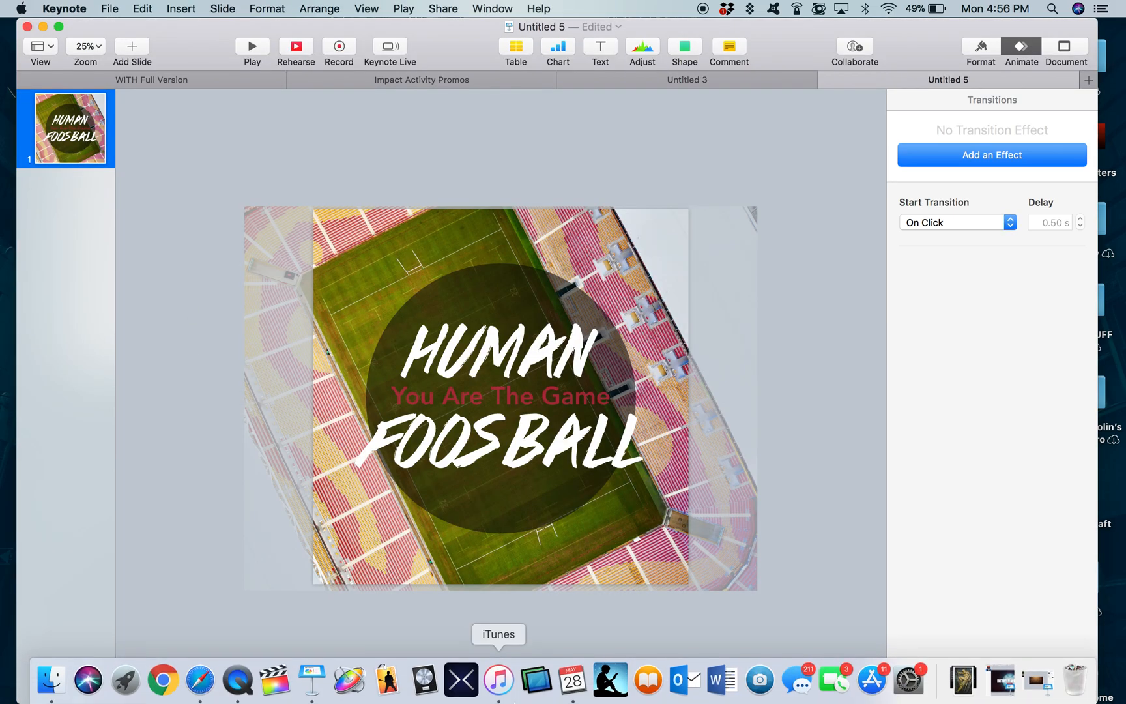
Download the "wii [HQ].mp3" track from the Music folder of Keynote Resources in Google Drive, declining the iPhone update offer
key("ctrl+Right")
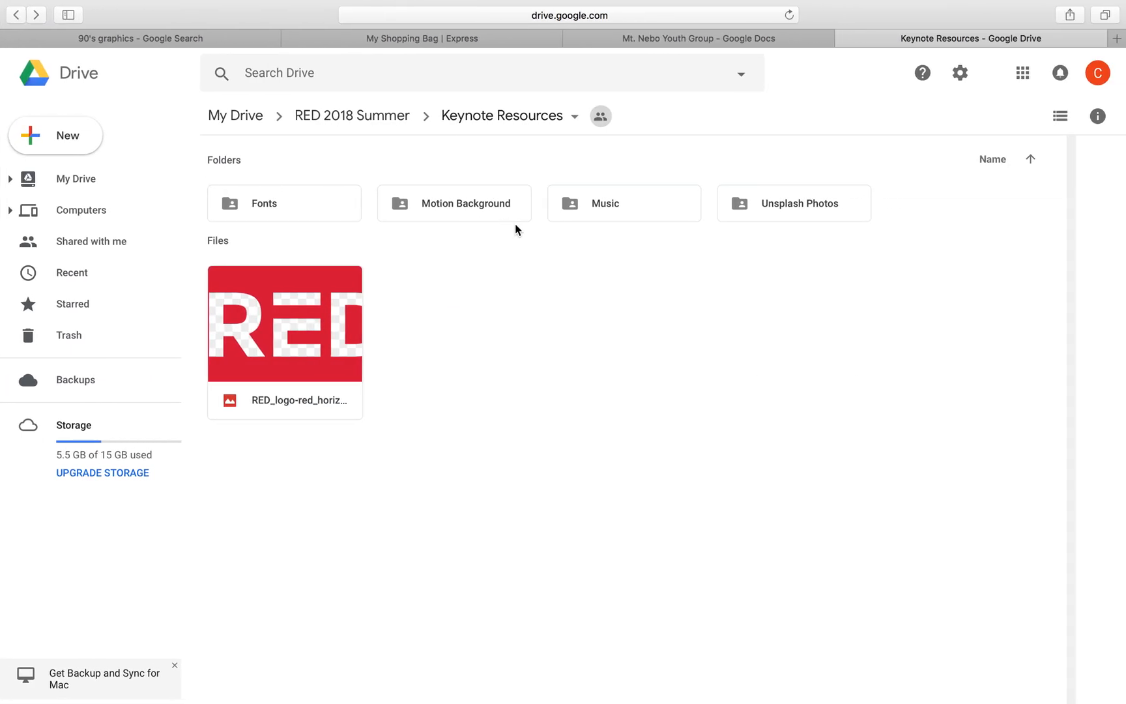
double_click(655, 217)
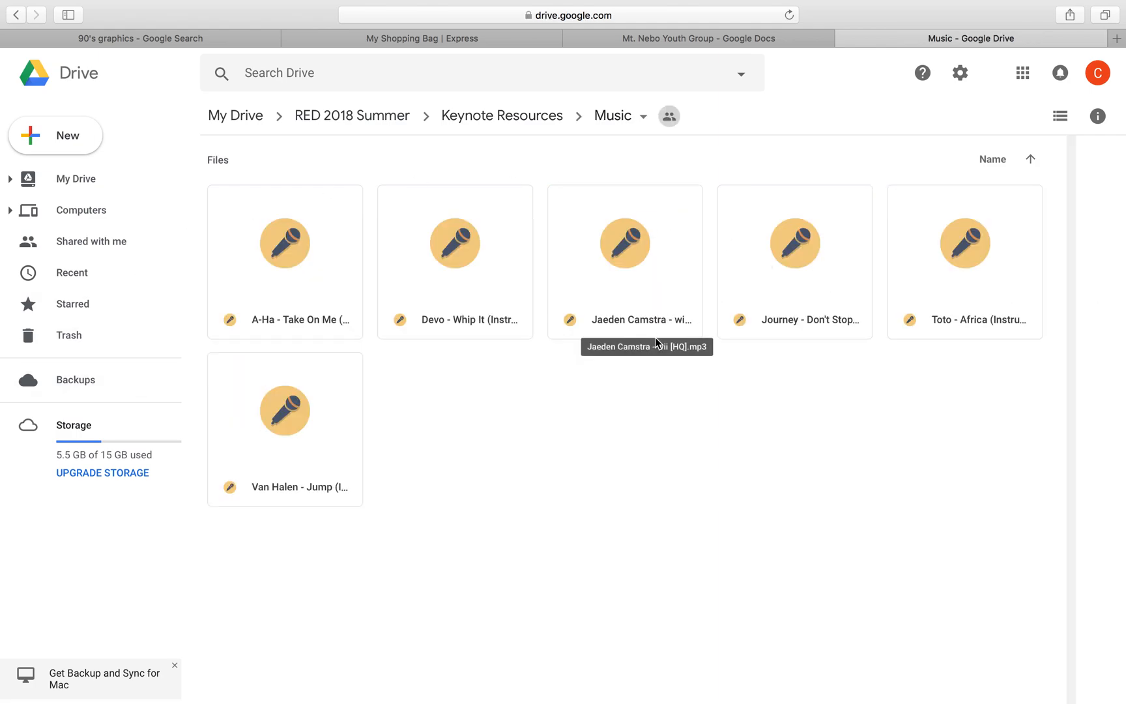
left_click(587, 294)
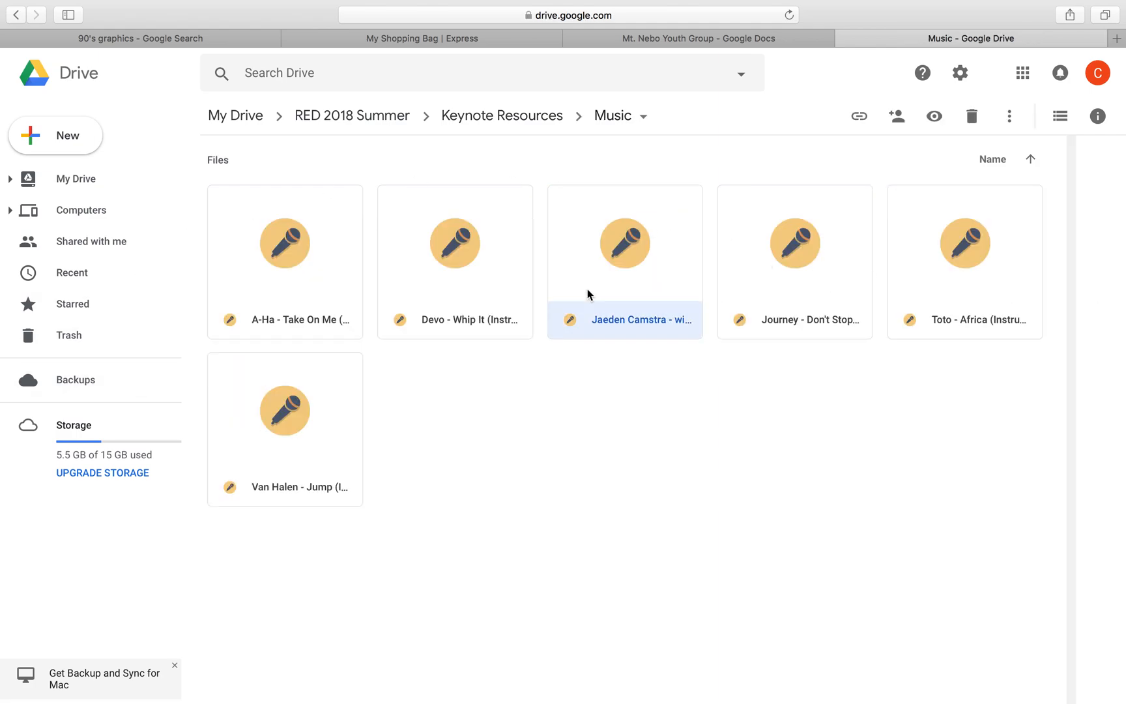
double_click(588, 293)
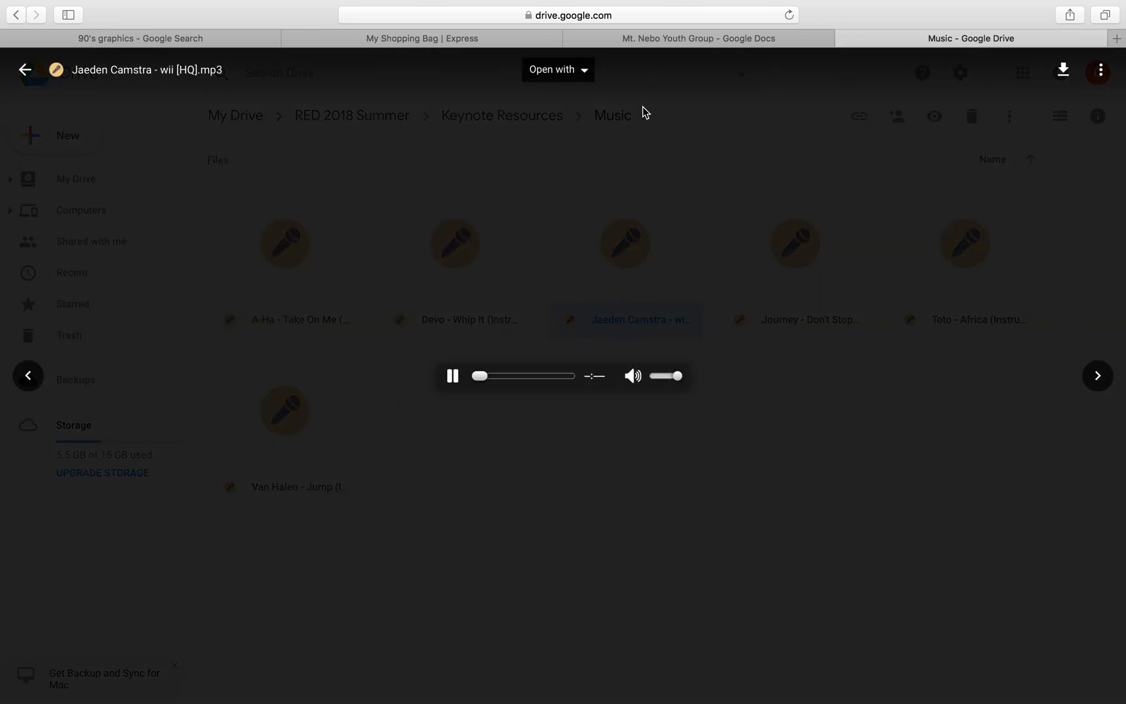
left_click(1064, 73)
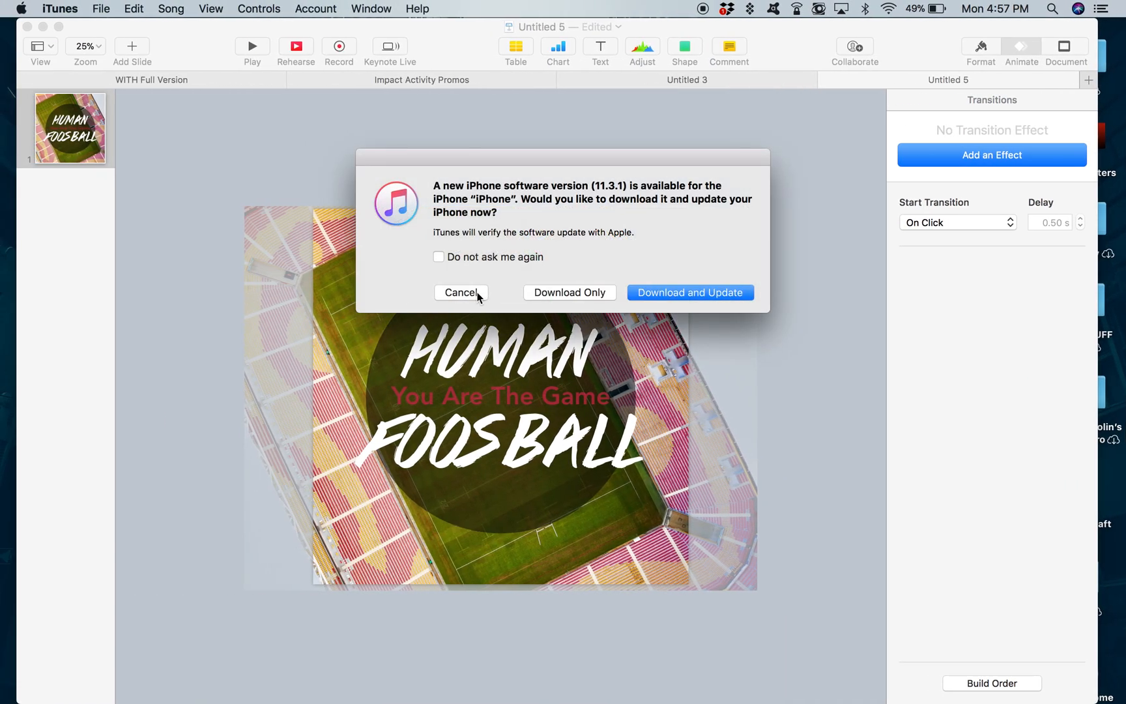
left_click(427, 292)
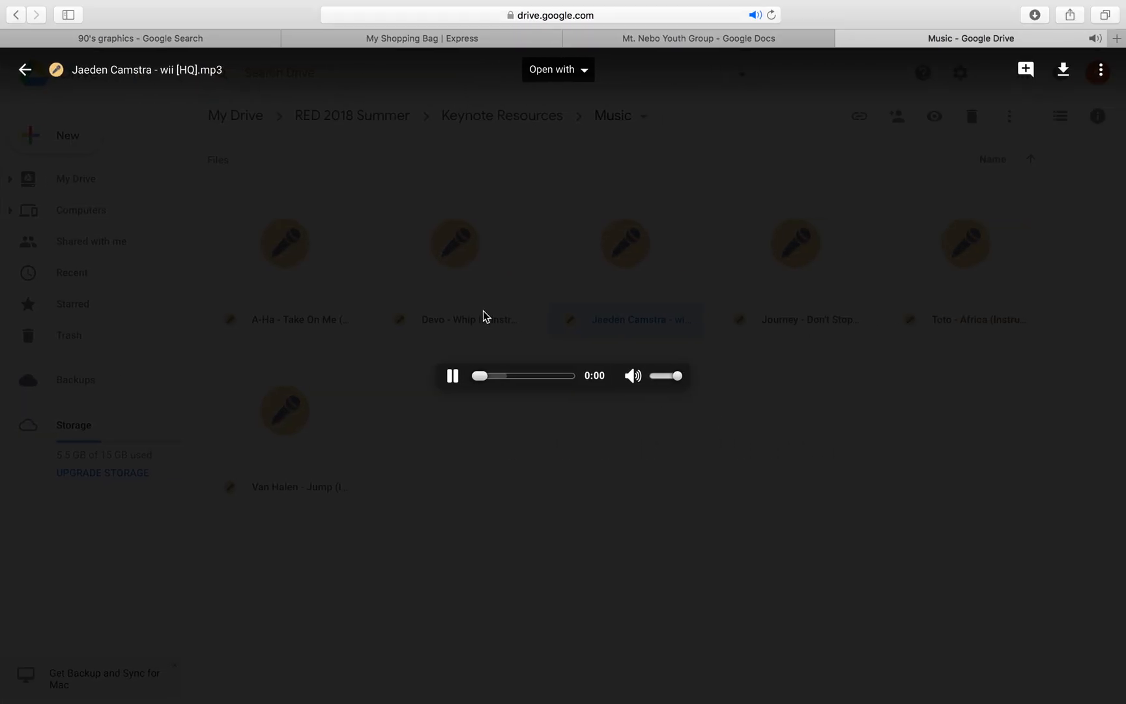
left_click(715, 215)
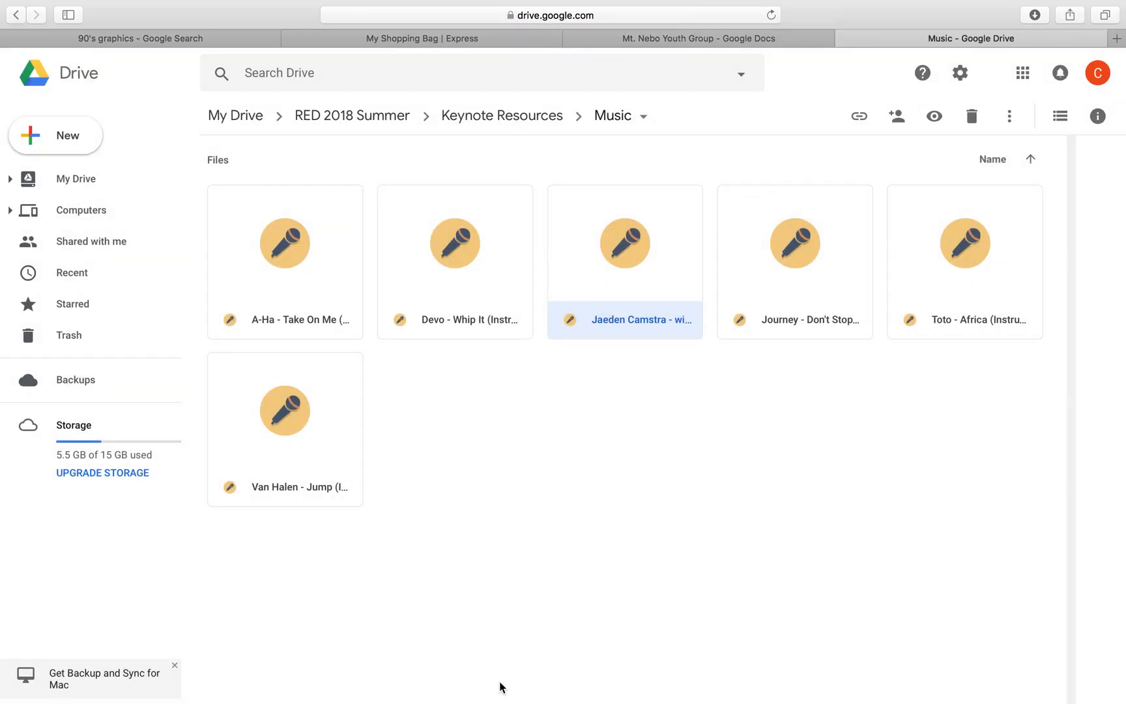
Return to Keynote and add the downloaded "wii [HQ].mp3" track from Finder's Downloads folder to the slide
key("ctrl+Left")
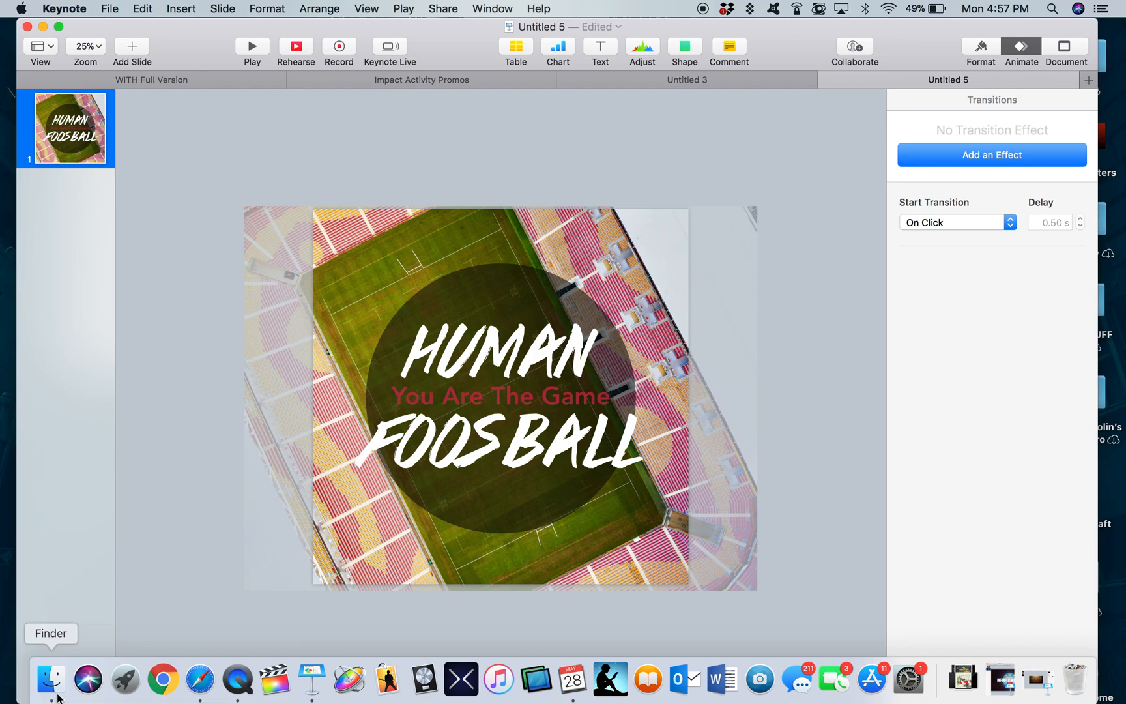
left_click(51, 678)
left_click(123, 246)
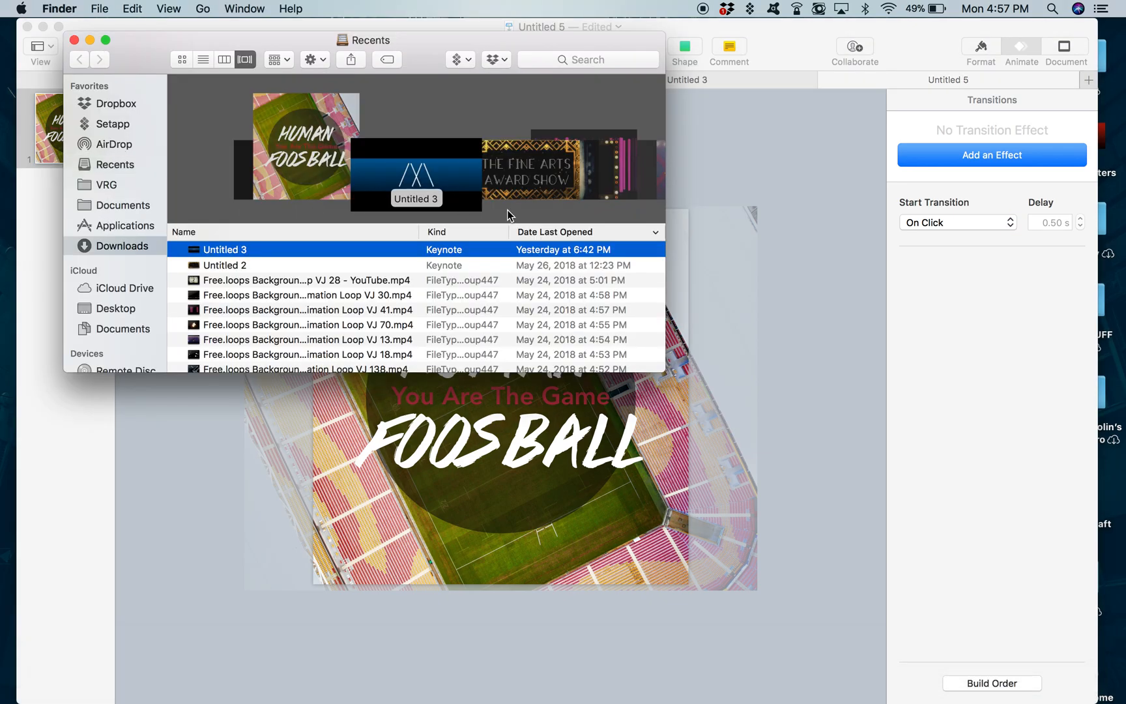
scroll(279, 270, "up", 2)
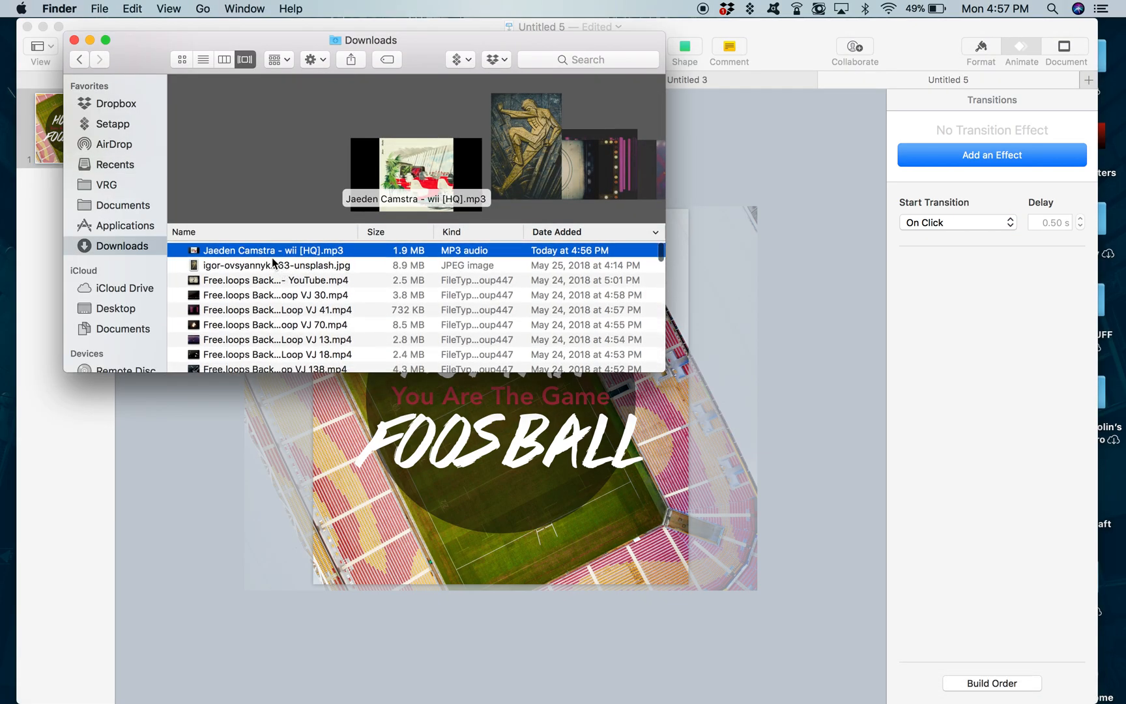
left_click_drag(272, 259, 594, 567)
left_click(74, 40)
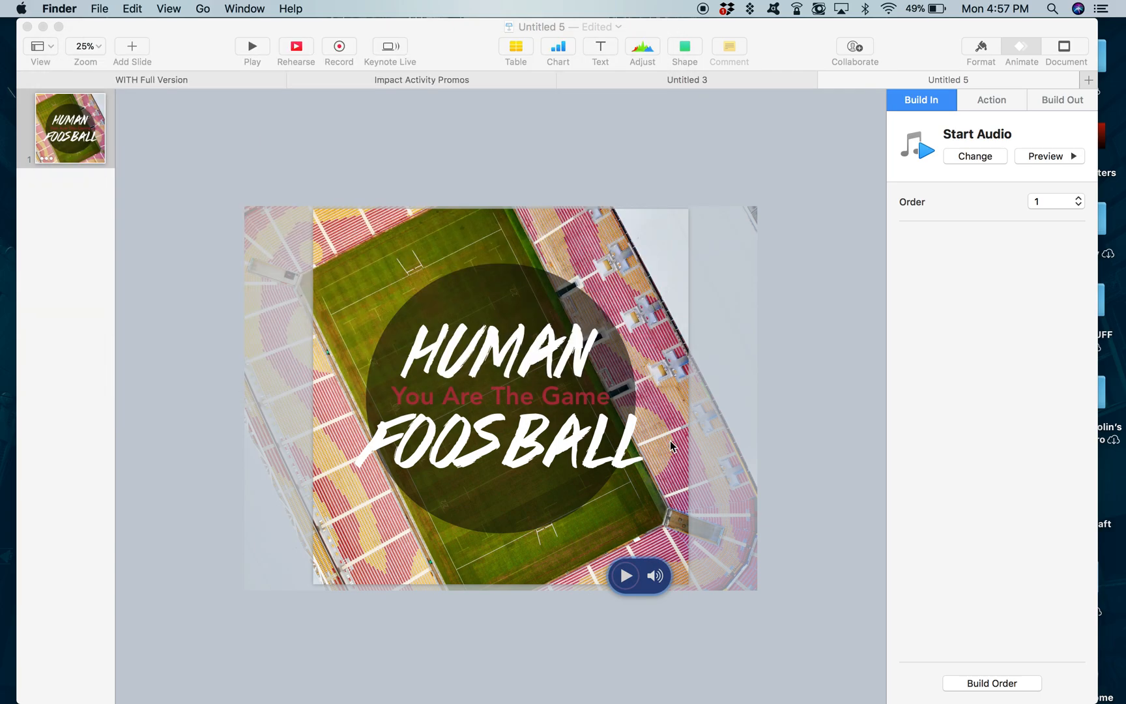
Move the audio object off the slide, below its lower-right corner, and play the track briefly
left_click_drag(644, 576, 672, 619)
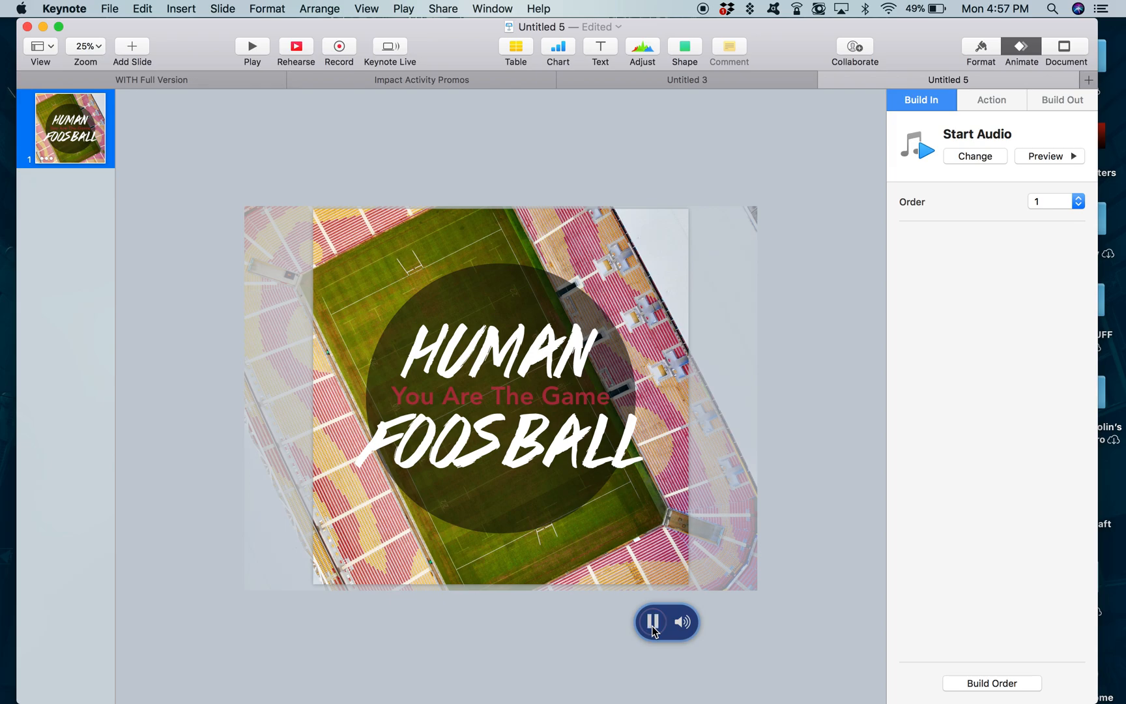
key("XF86AudioRaiseVolume")
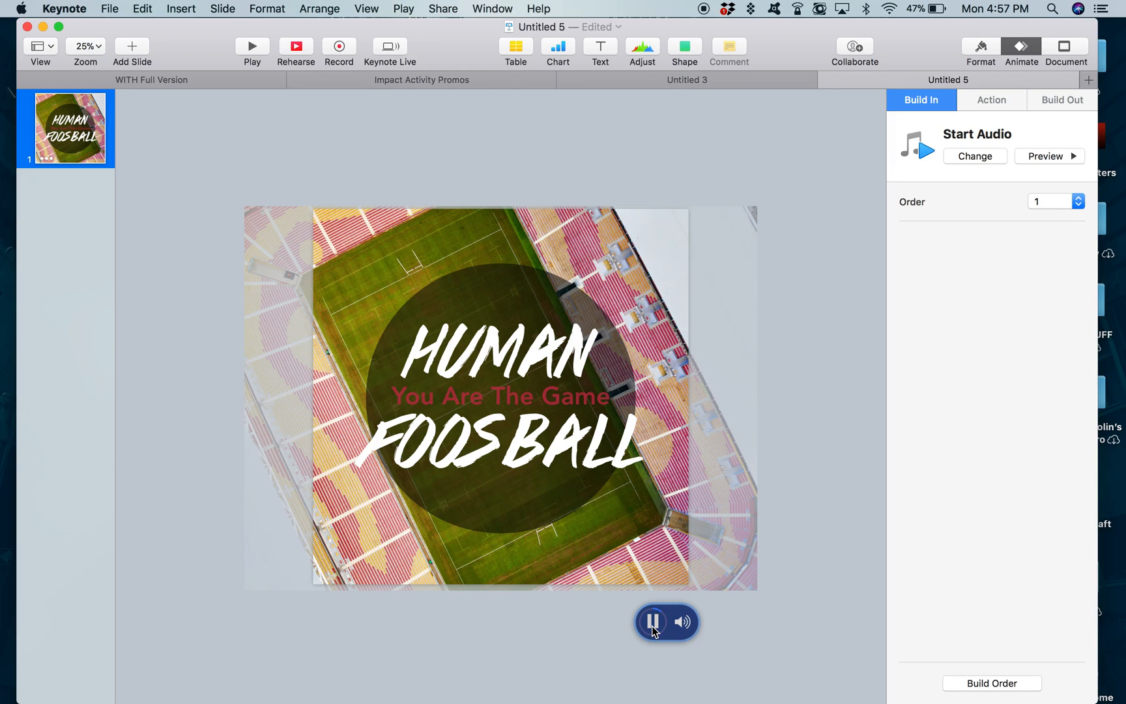
left_click(653, 623)
left_click_drag(678, 618, 731, 642)
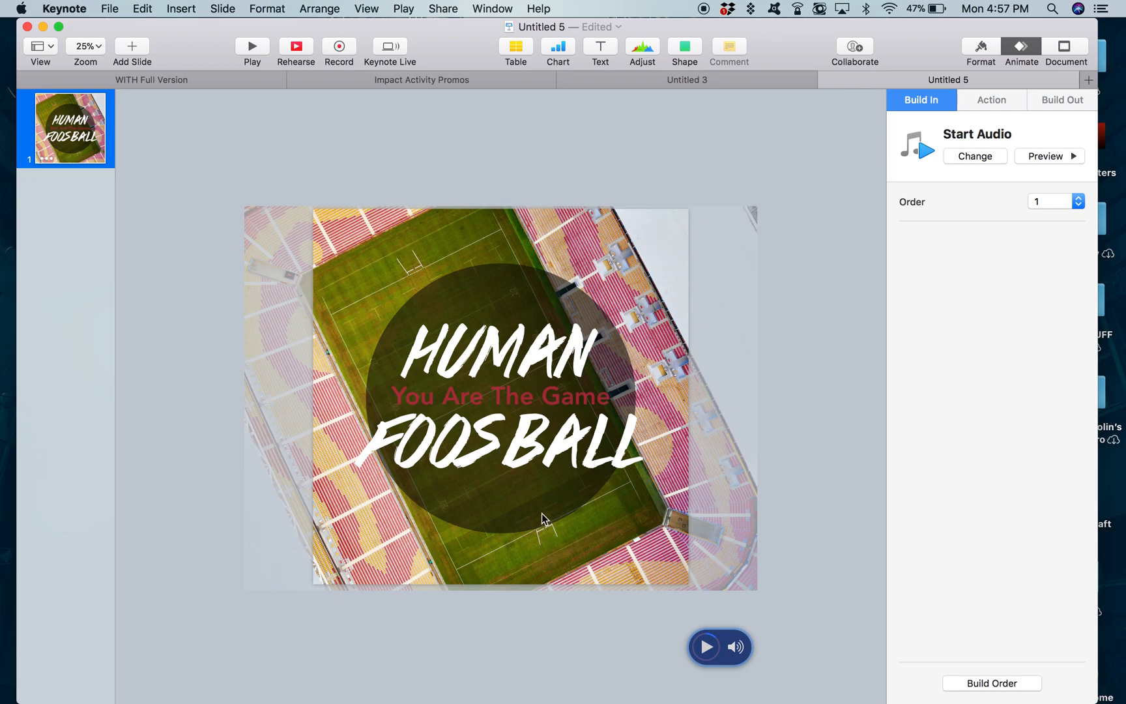
Give the black circle a Trace build-in effect with the direction Right to Left
left_click(527, 544)
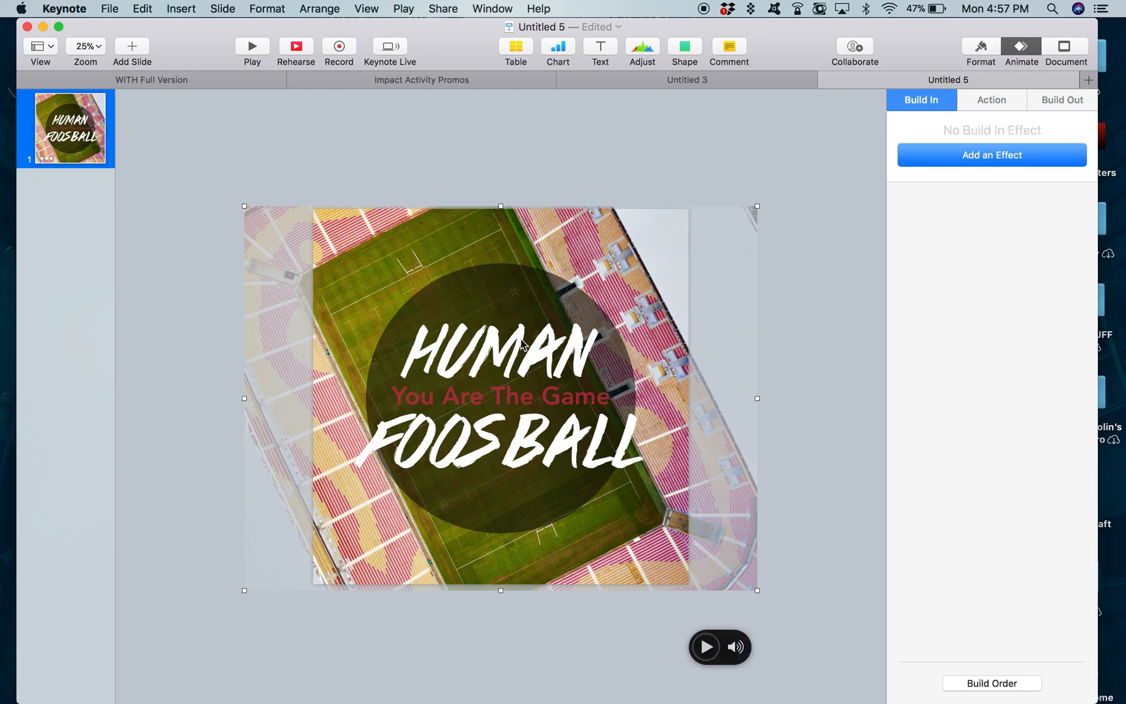
left_click(517, 507)
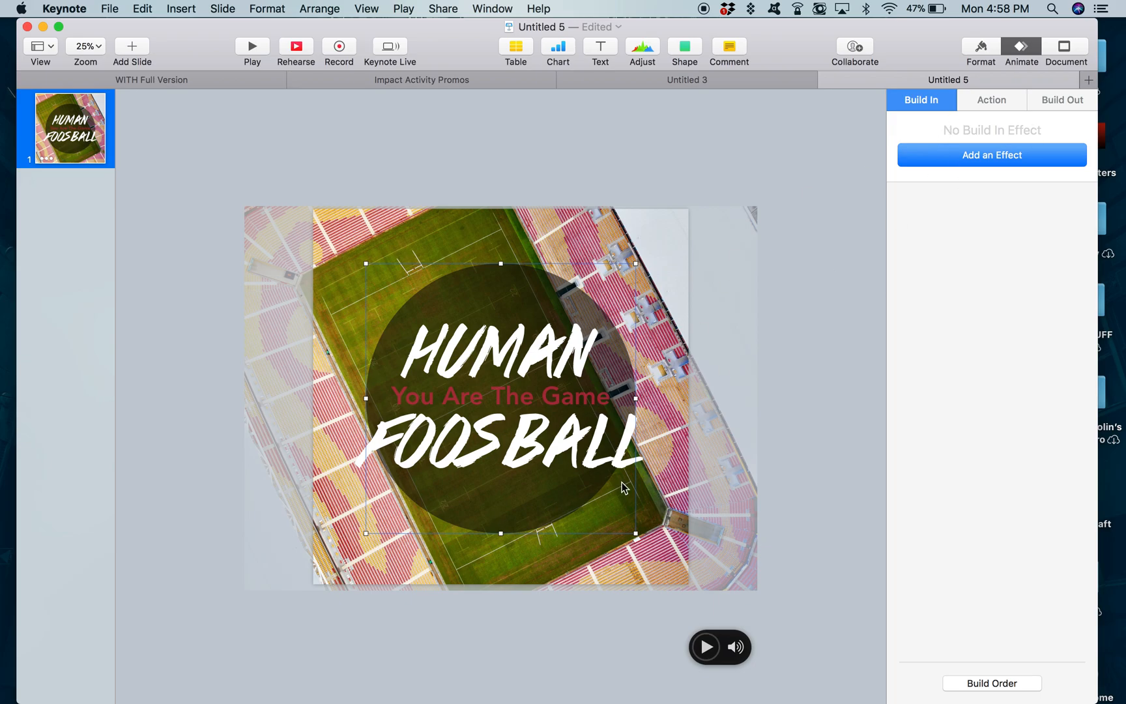
left_click(1024, 162)
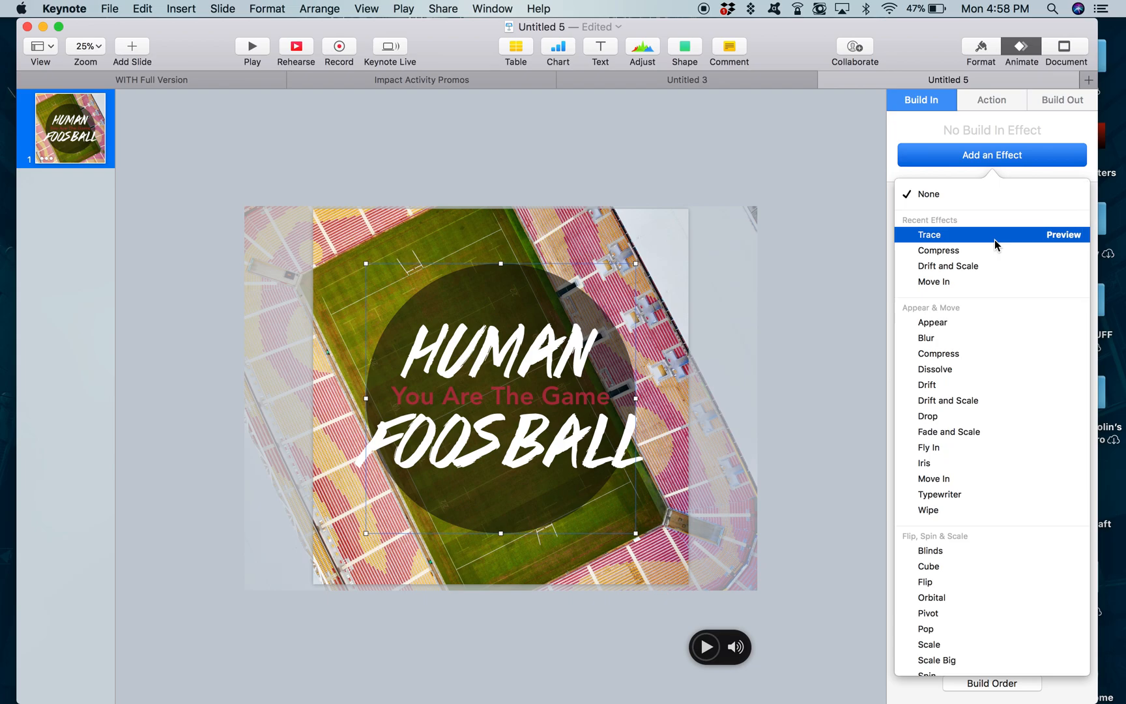
left_click(994, 239)
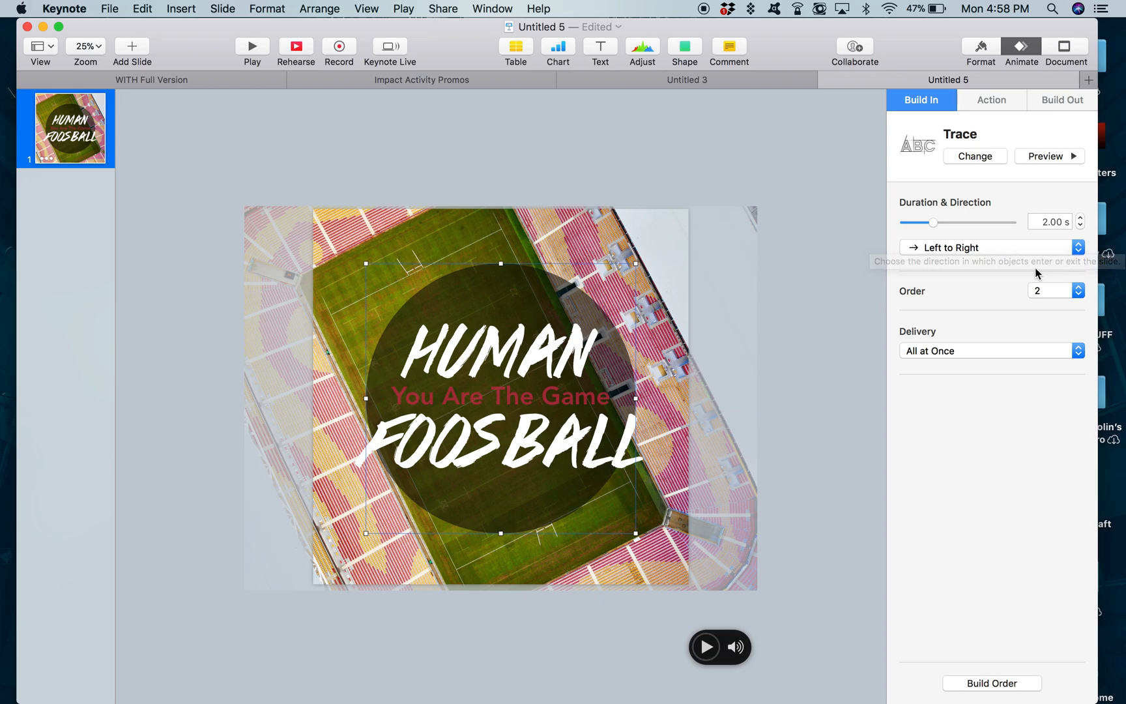
left_click(1018, 247)
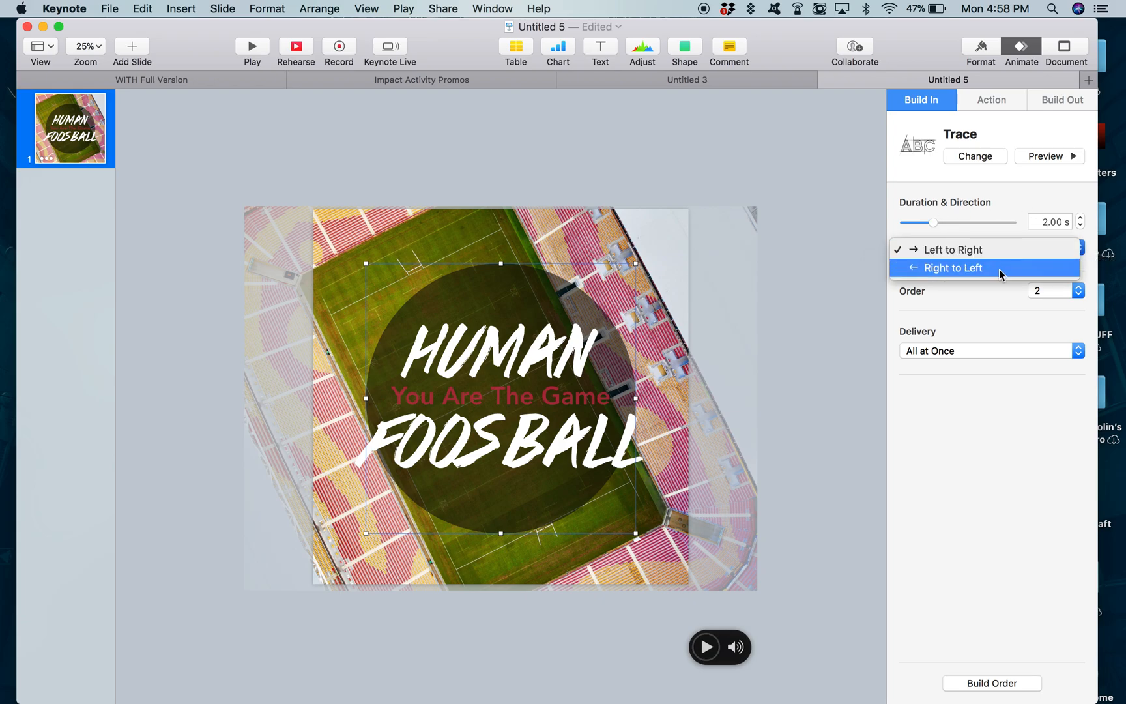
left_click(999, 269)
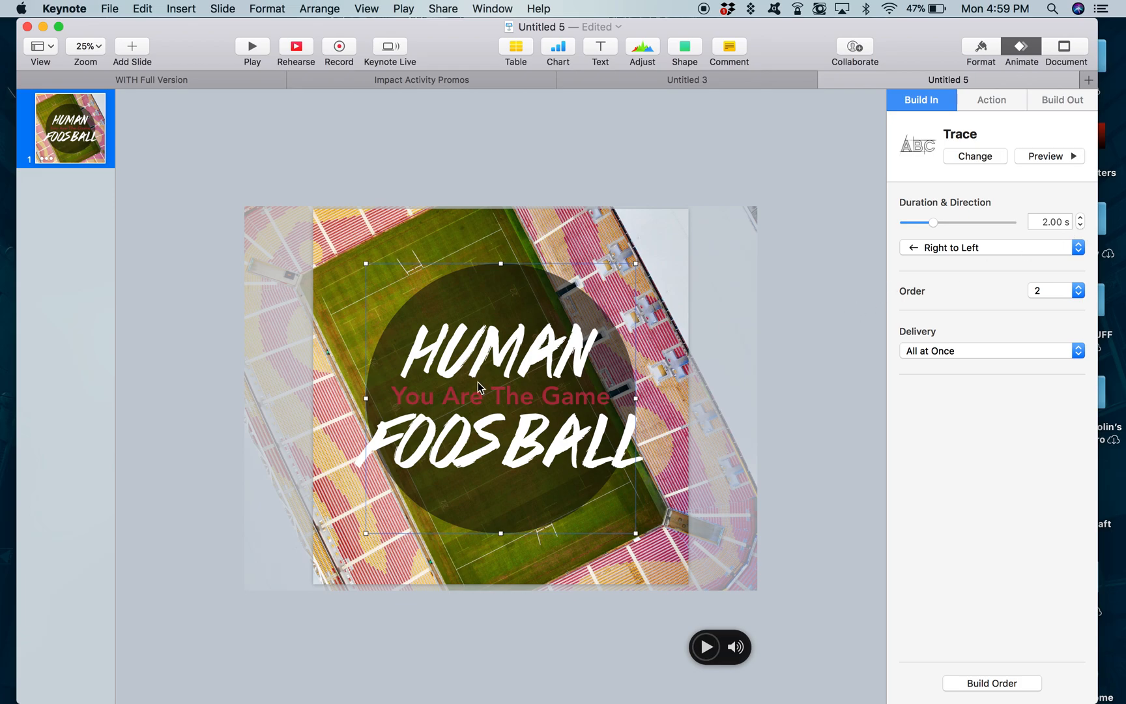
left_click(850, 392)
Give the "HUMAN FOOSBALL" title a Compress build-in effect with Bounce turned off and preview it
left_click(616, 440)
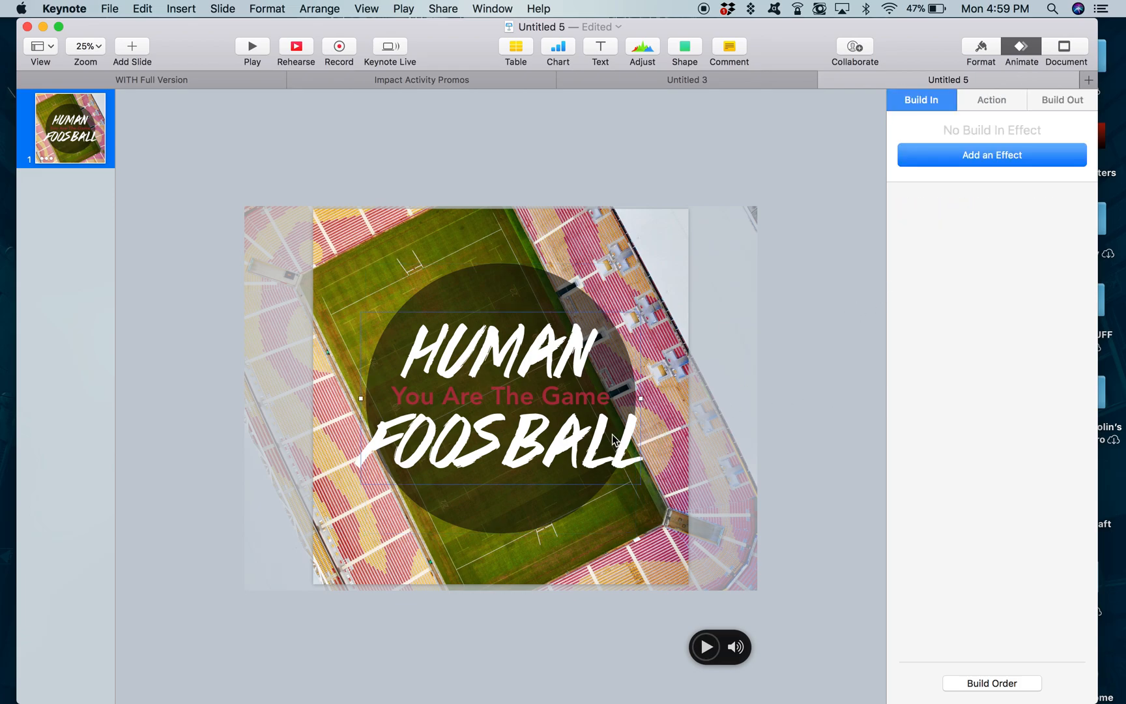
left_click(979, 158)
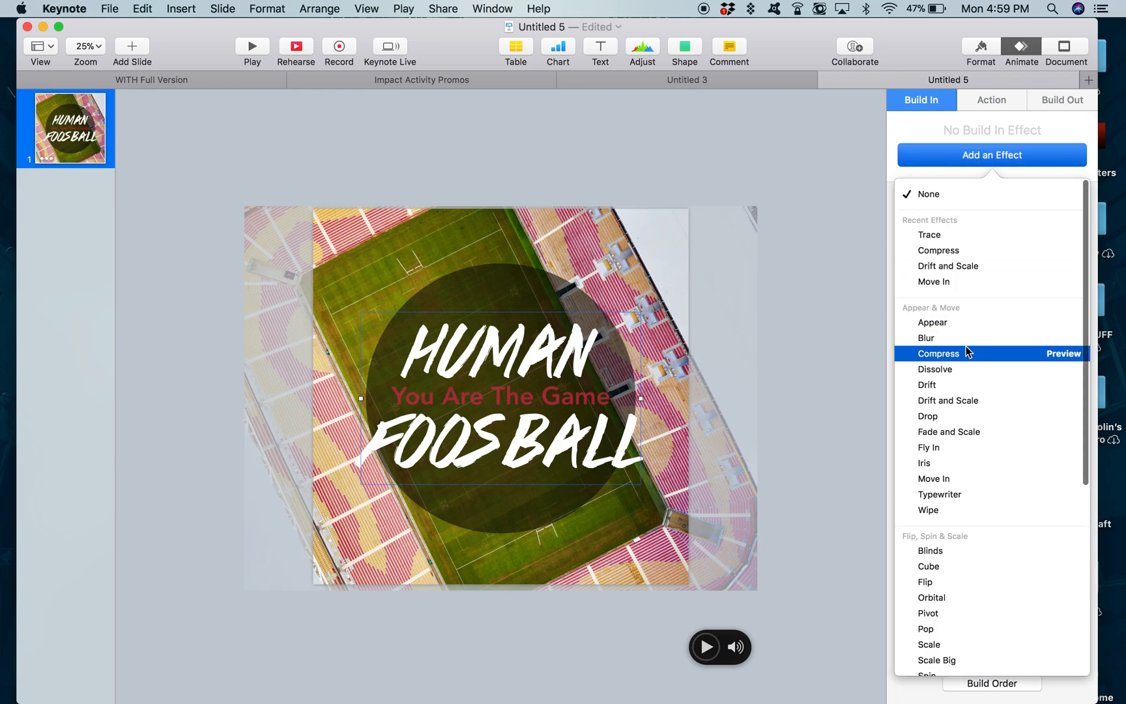
left_click(1002, 253)
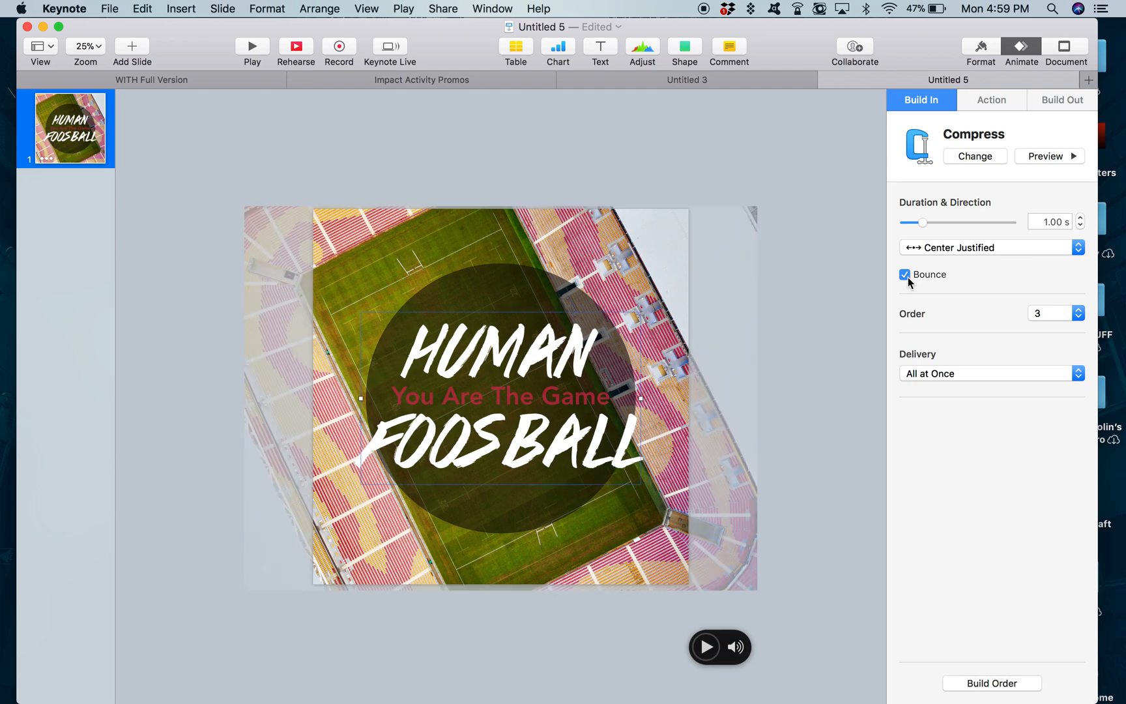
left_click(1075, 158)
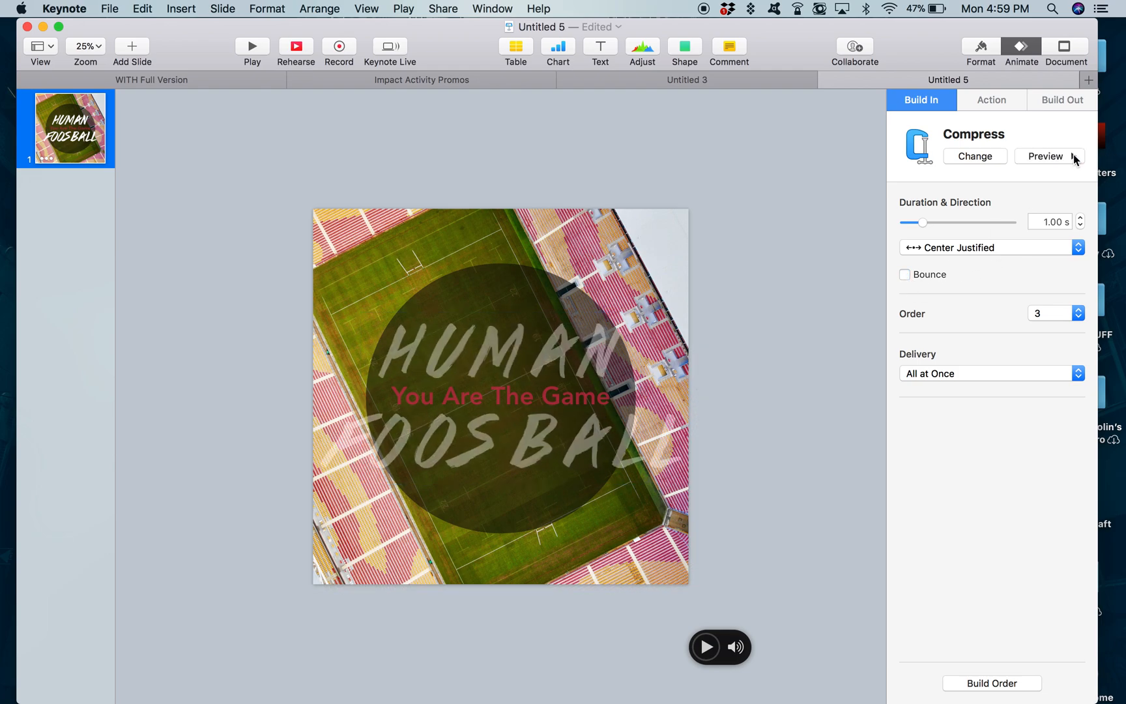
Change the "HUMAN FOOSBALL" title's build-in effect to Blur
left_click(526, 404)
left_click(997, 158)
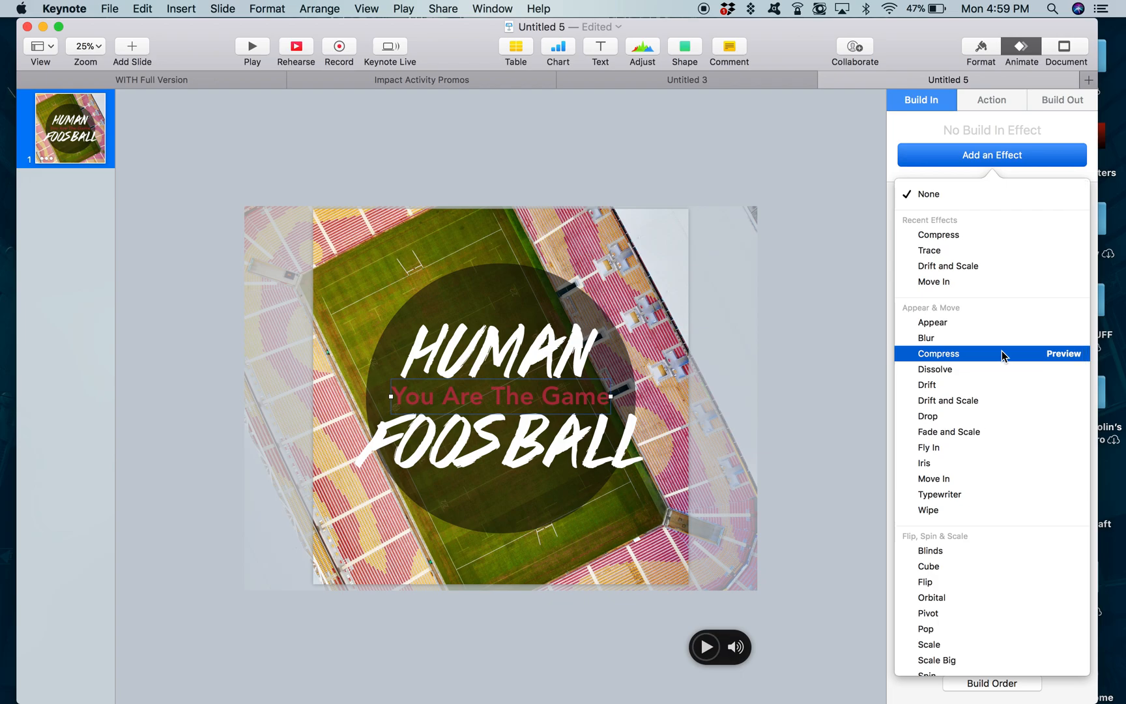
left_click(863, 373)
left_click(621, 435)
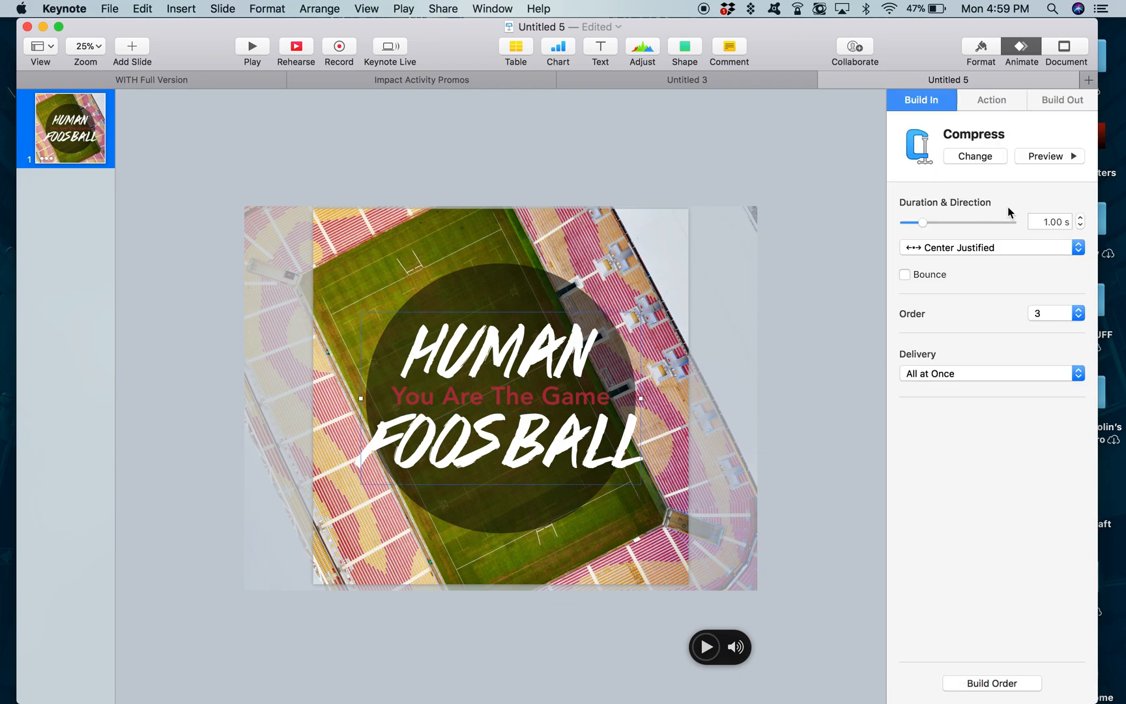
left_click(994, 159)
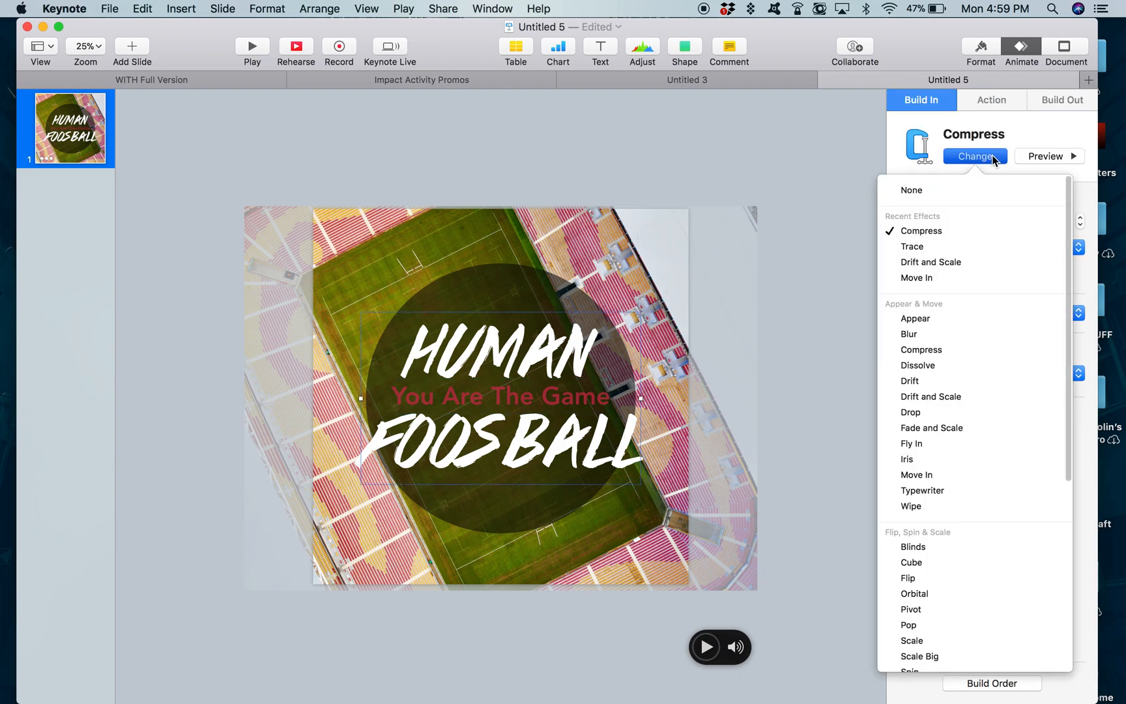
left_click(970, 339)
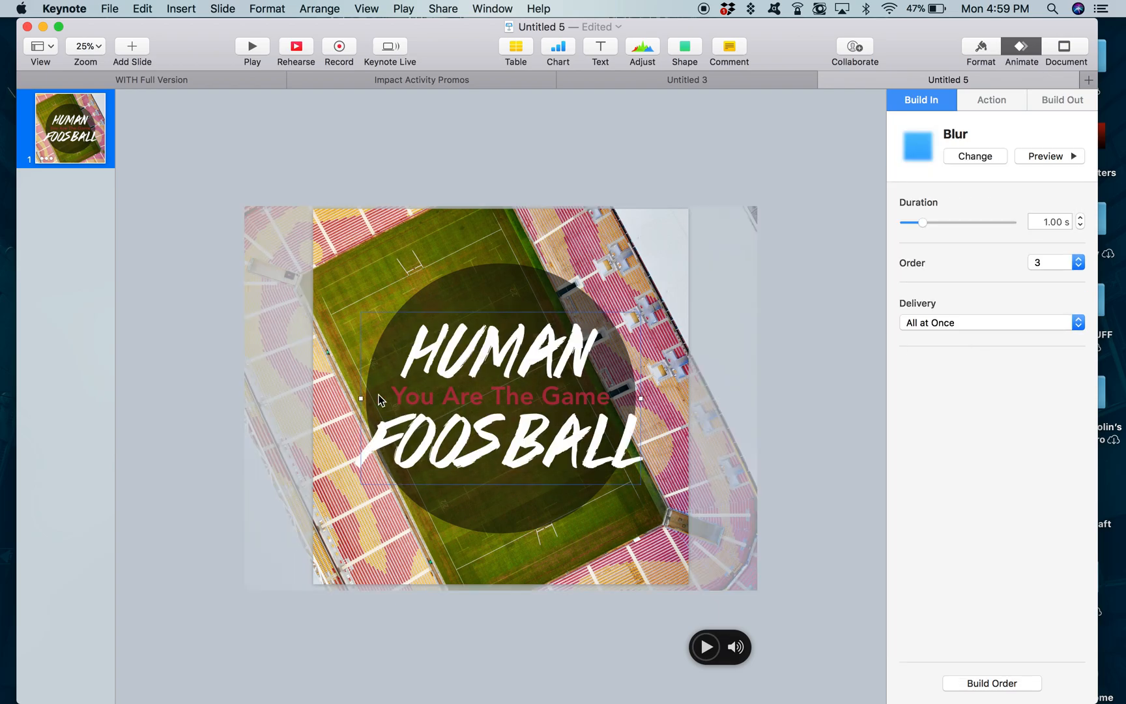
Give the "You Are The Game" subtitle a Compress build-in effect and deselect it
left_click(519, 396)
left_click(975, 157)
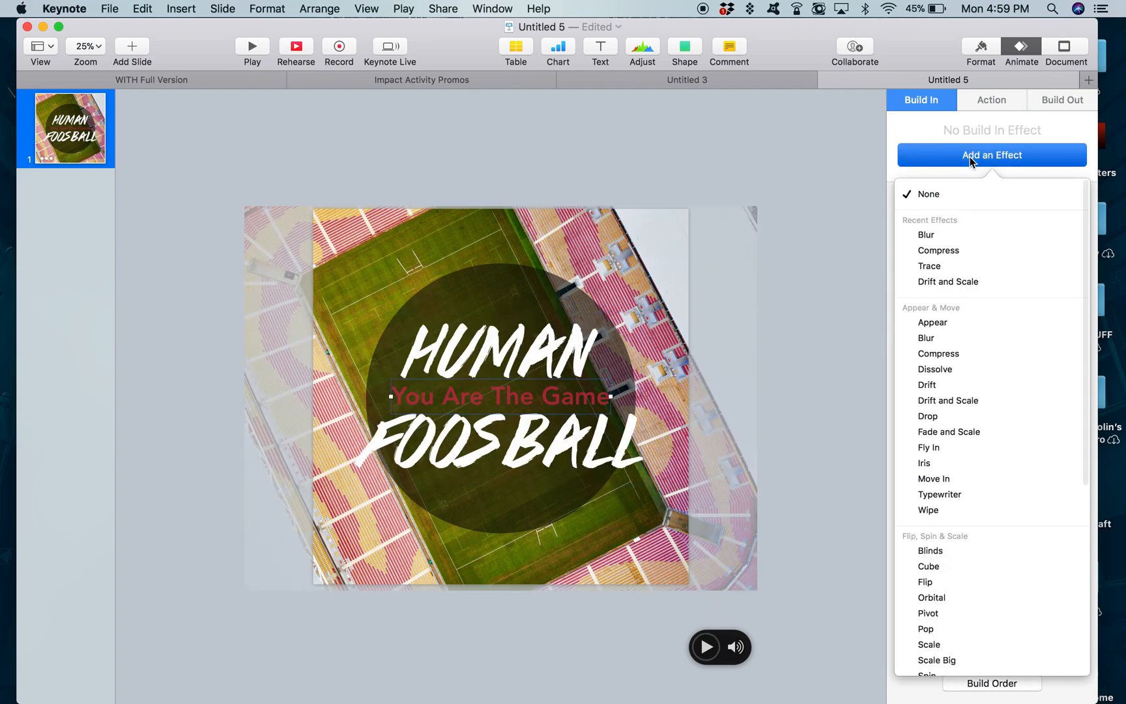
left_click(955, 246)
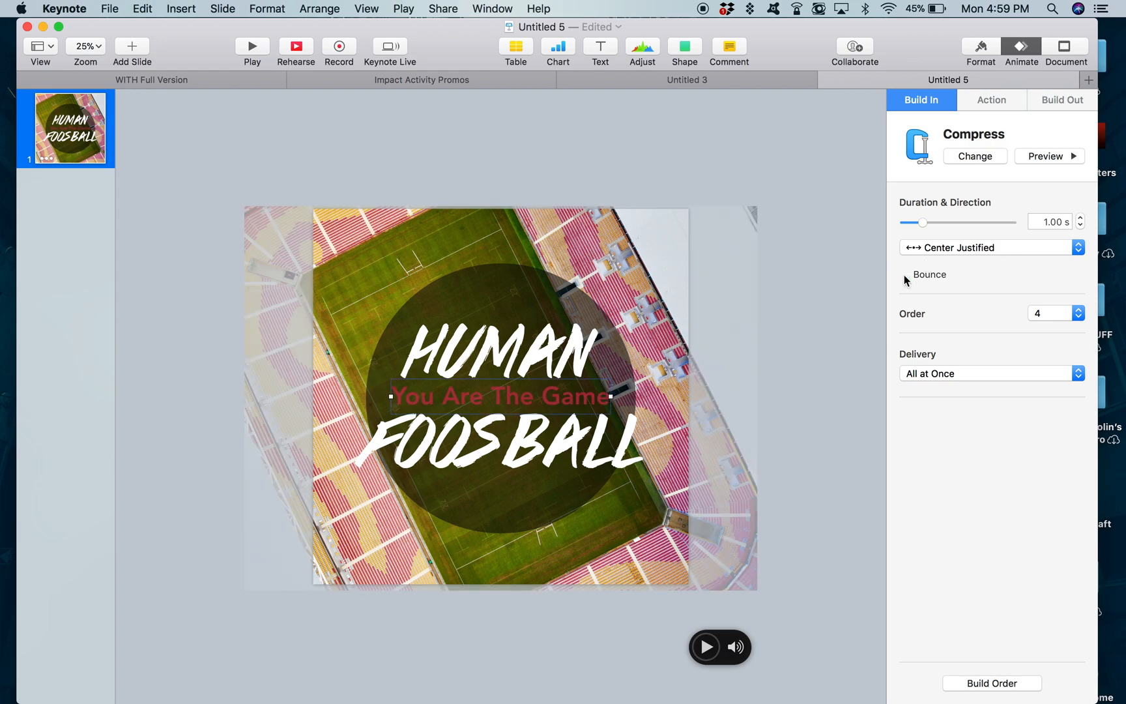
left_click(849, 377)
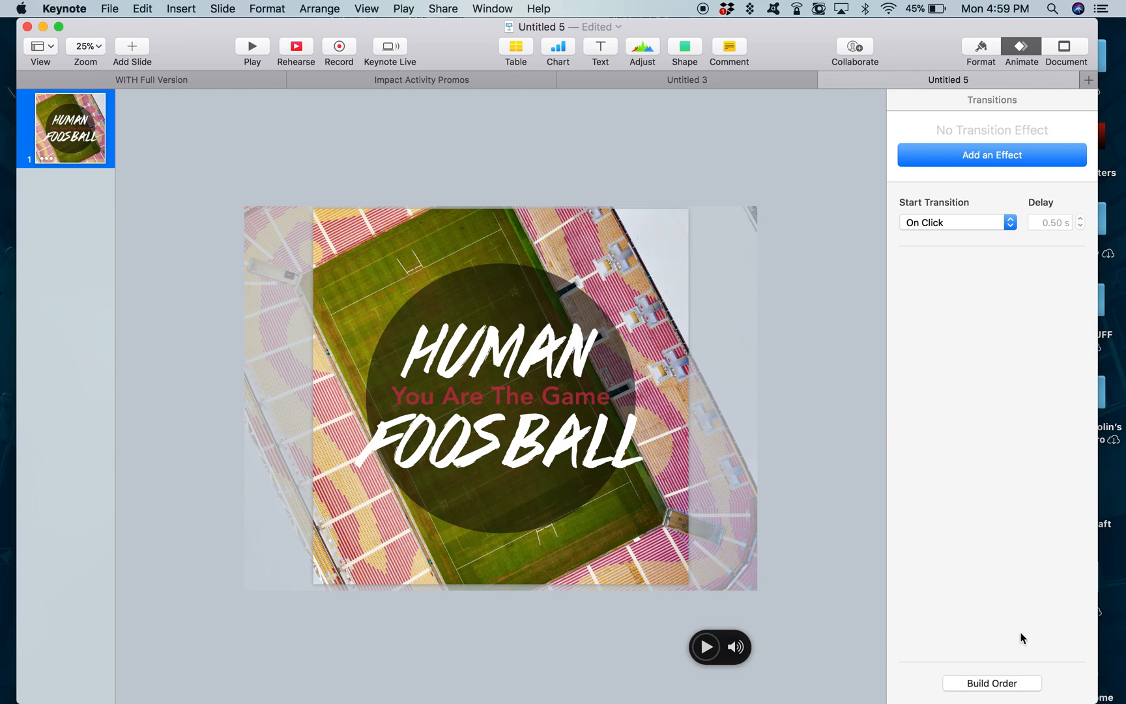
Bring up the build order list for the title slide
left_click(982, 47)
left_click(1075, 47)
left_click(1021, 47)
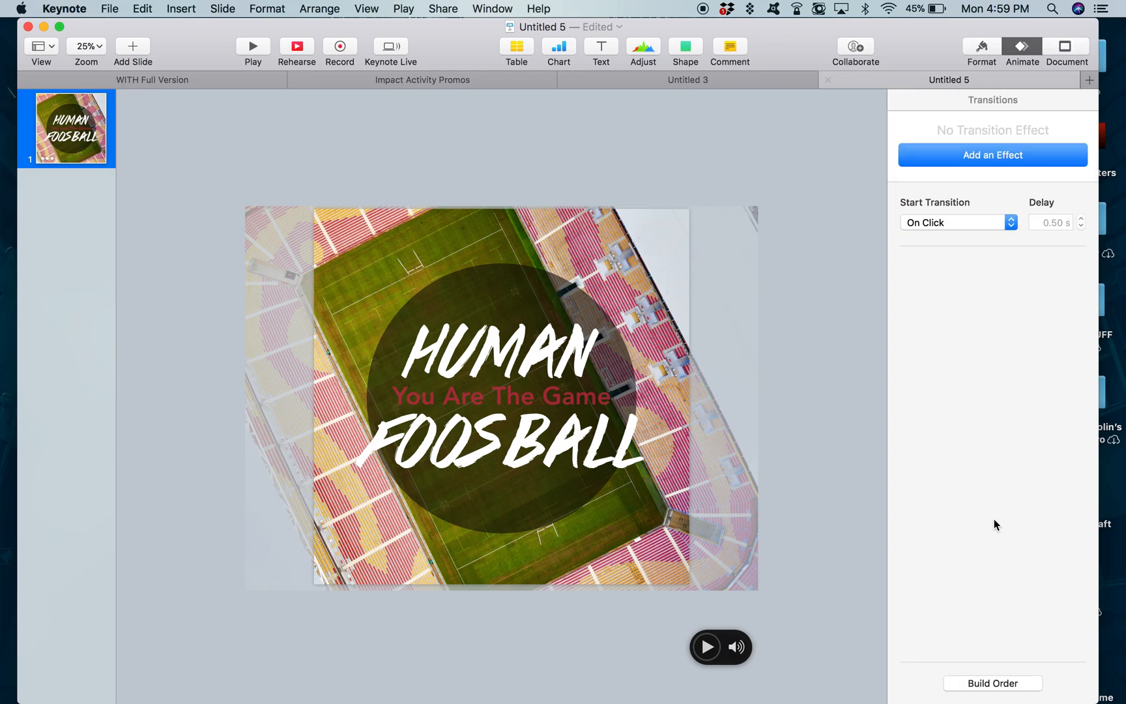
left_click(976, 684)
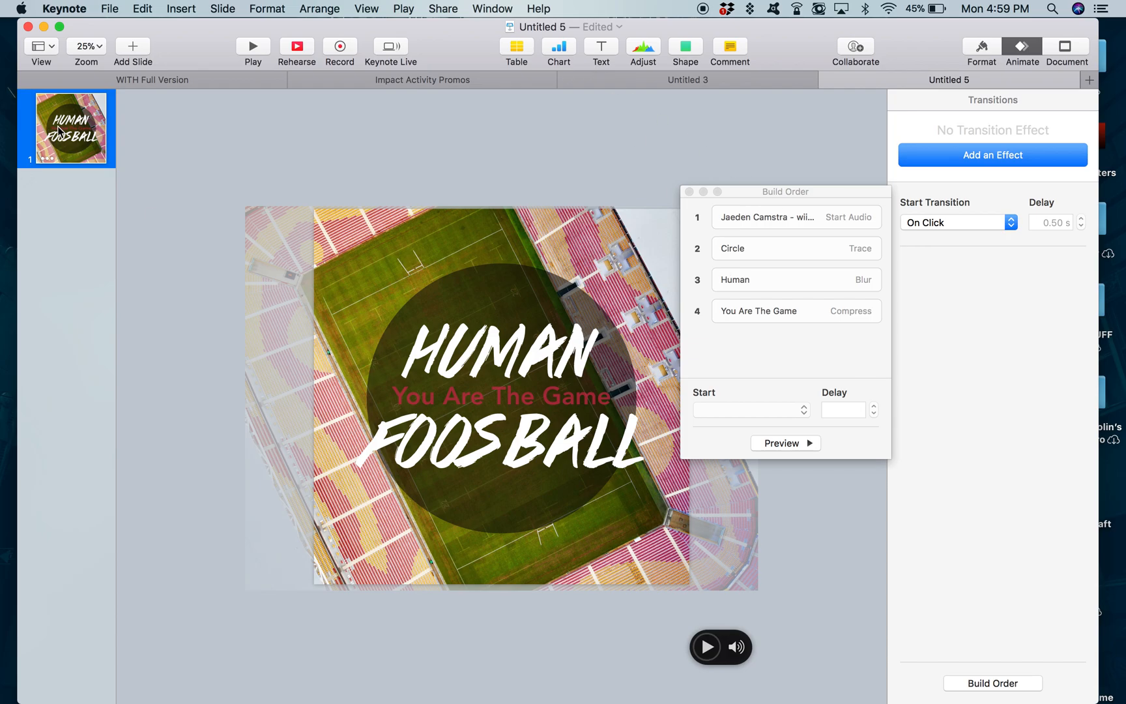
Add a blank black slide after the title slide, close the build order window and return to the title slide
left_click(129, 45)
left_click(186, 632)
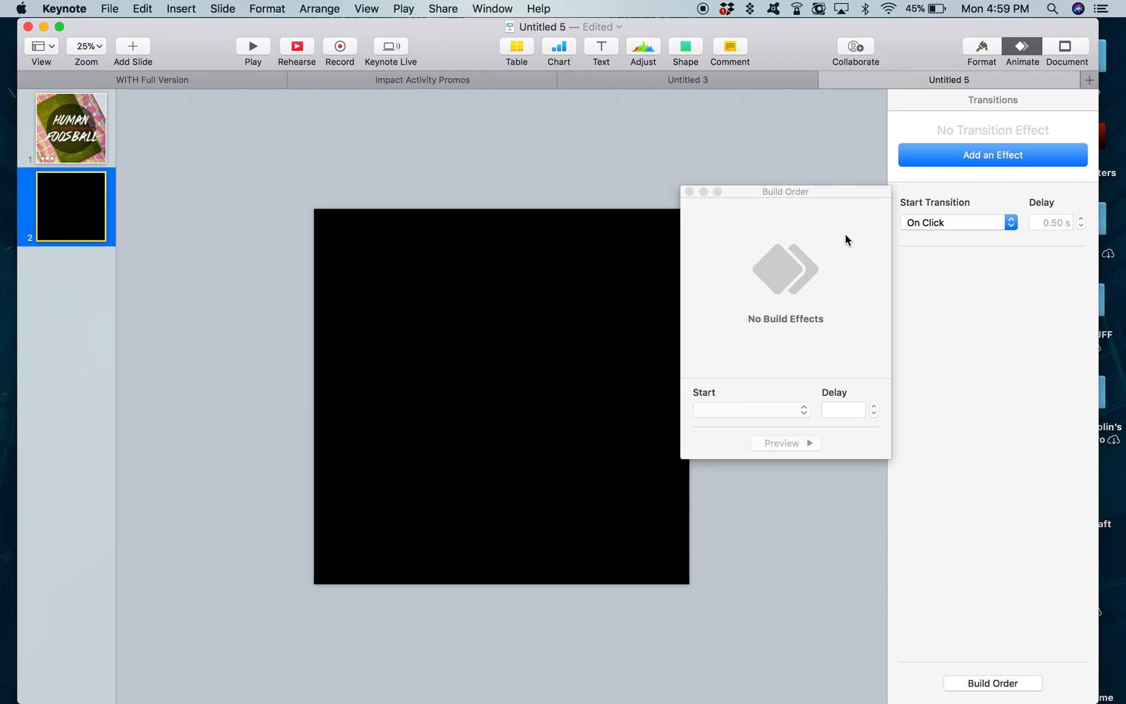
left_click(688, 191)
left_click(118, 150)
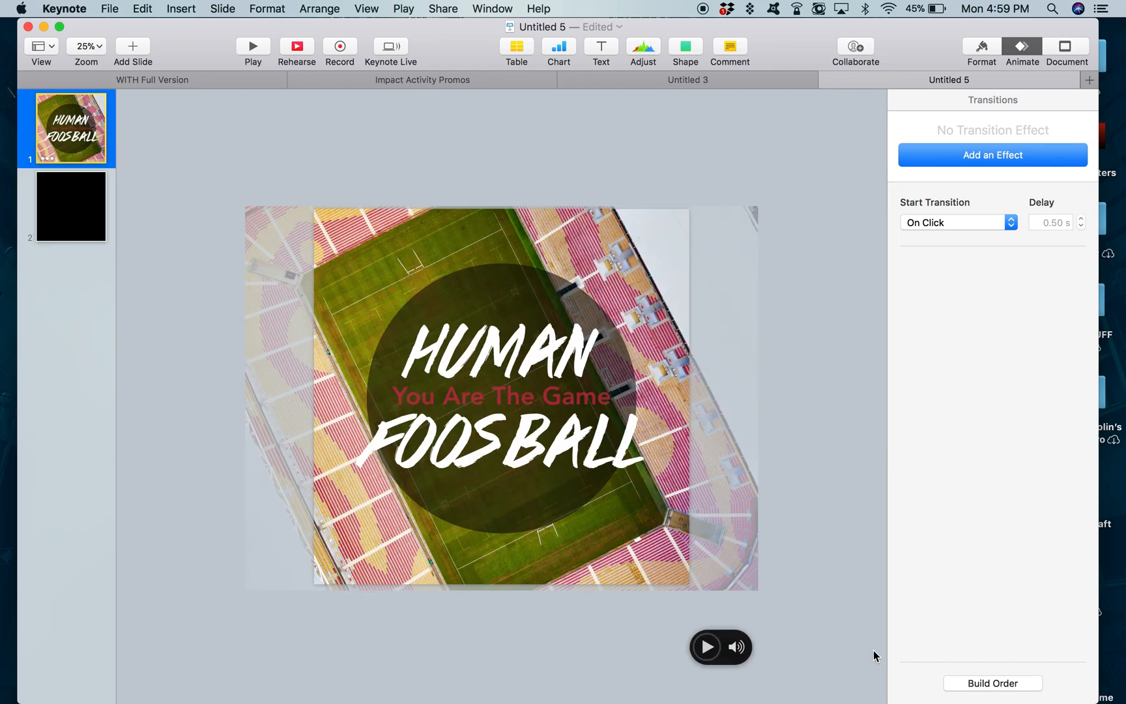
Reopen the title slide's build order, move its window off the slide and look through the circle, title and subtitle builds
left_click(993, 682)
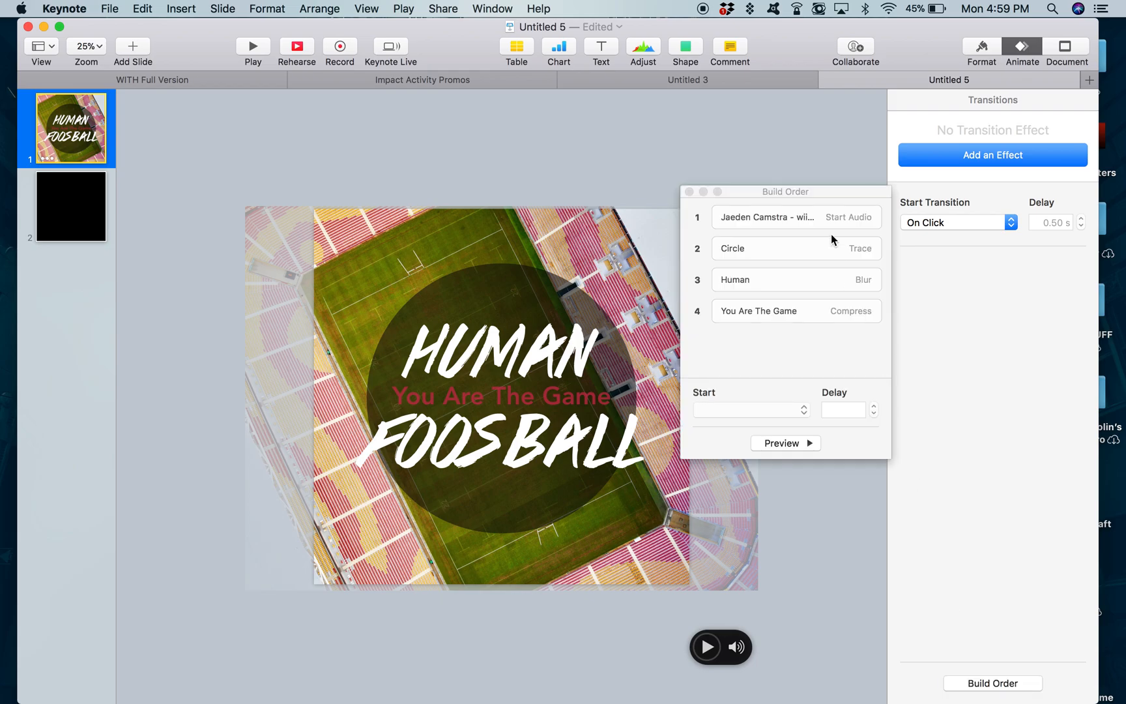
left_click(777, 218)
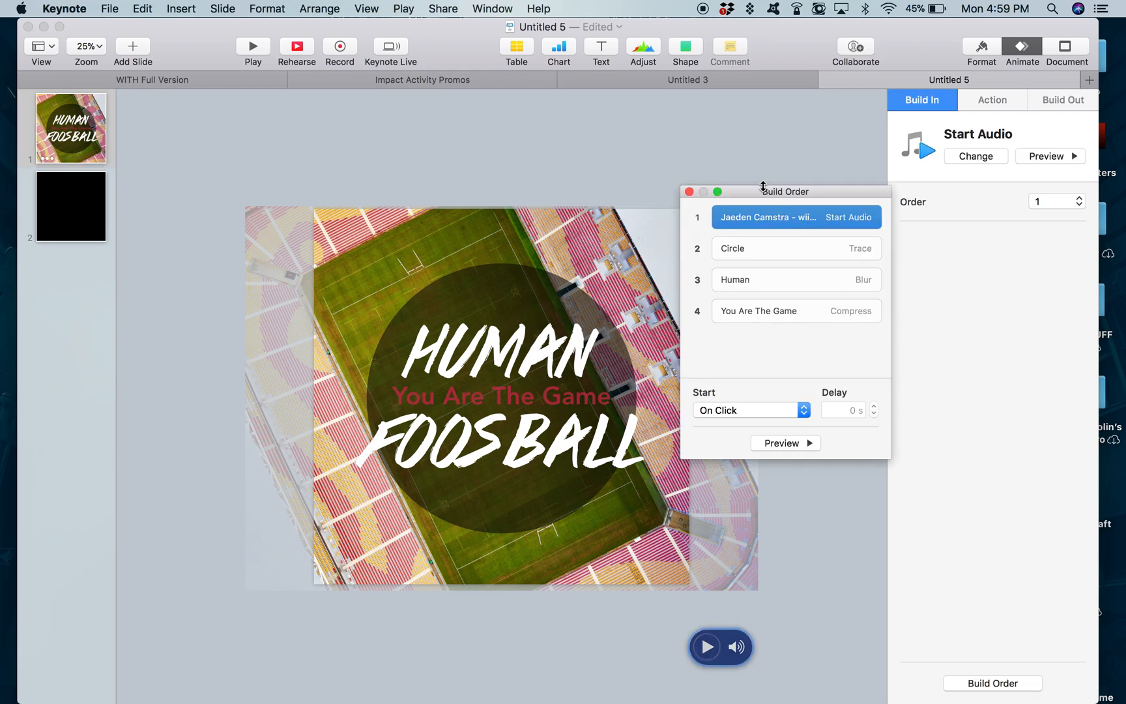
left_click_drag(756, 189, 954, 164)
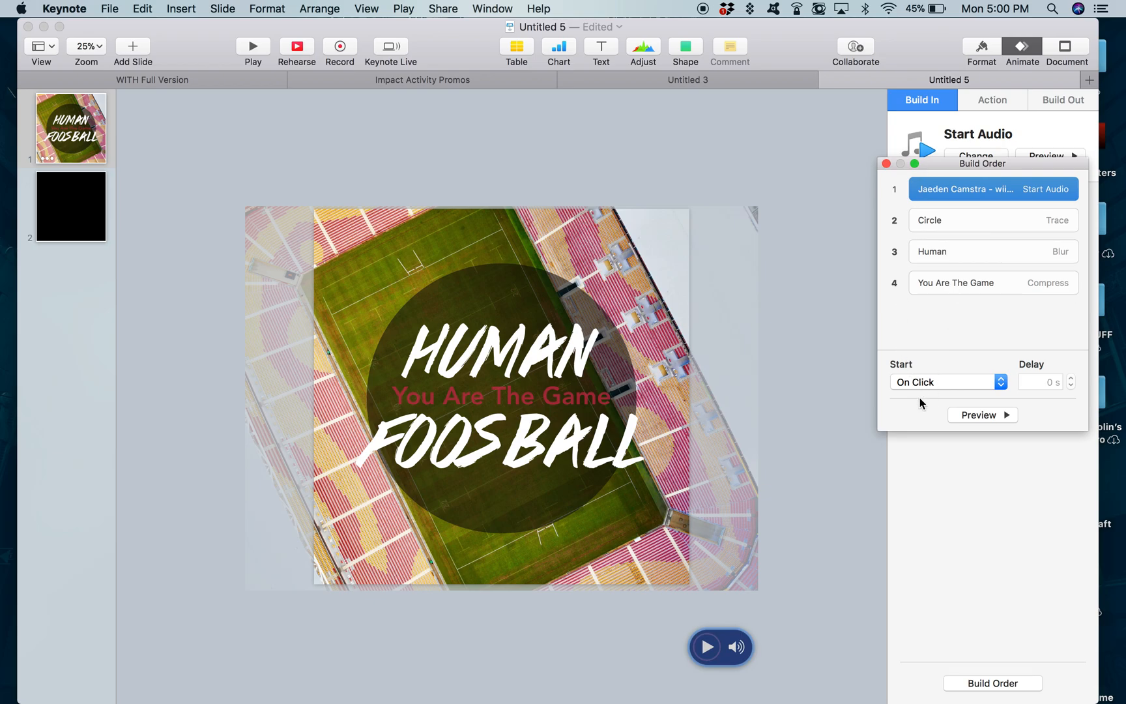
left_click(962, 221)
left_click(962, 261)
left_click(952, 285)
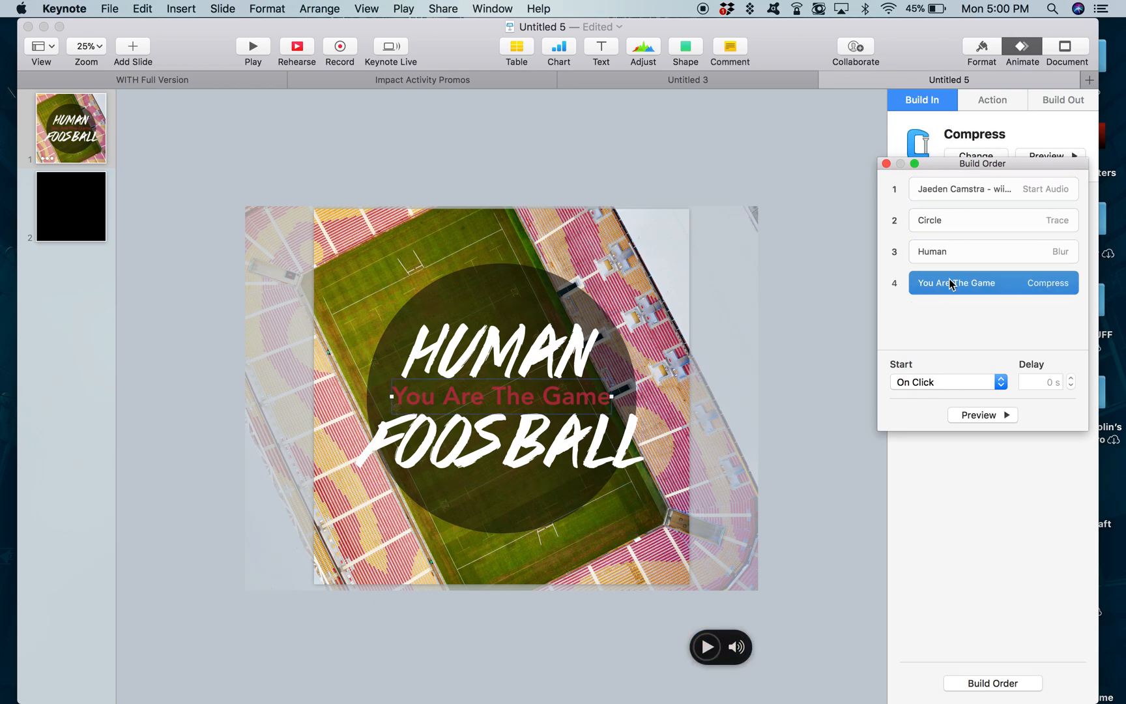
Set the audio build to start After Transition and play the slideshow briefly to test it
left_click(977, 197)
left_click(905, 382)
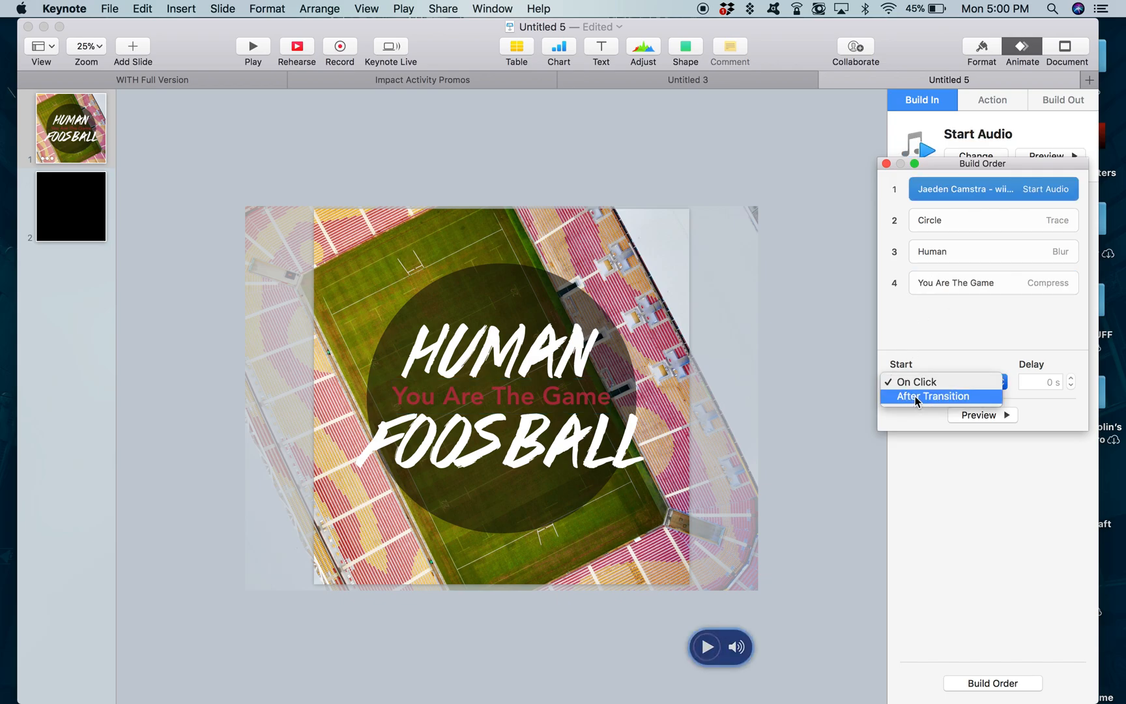
left_click(916, 397)
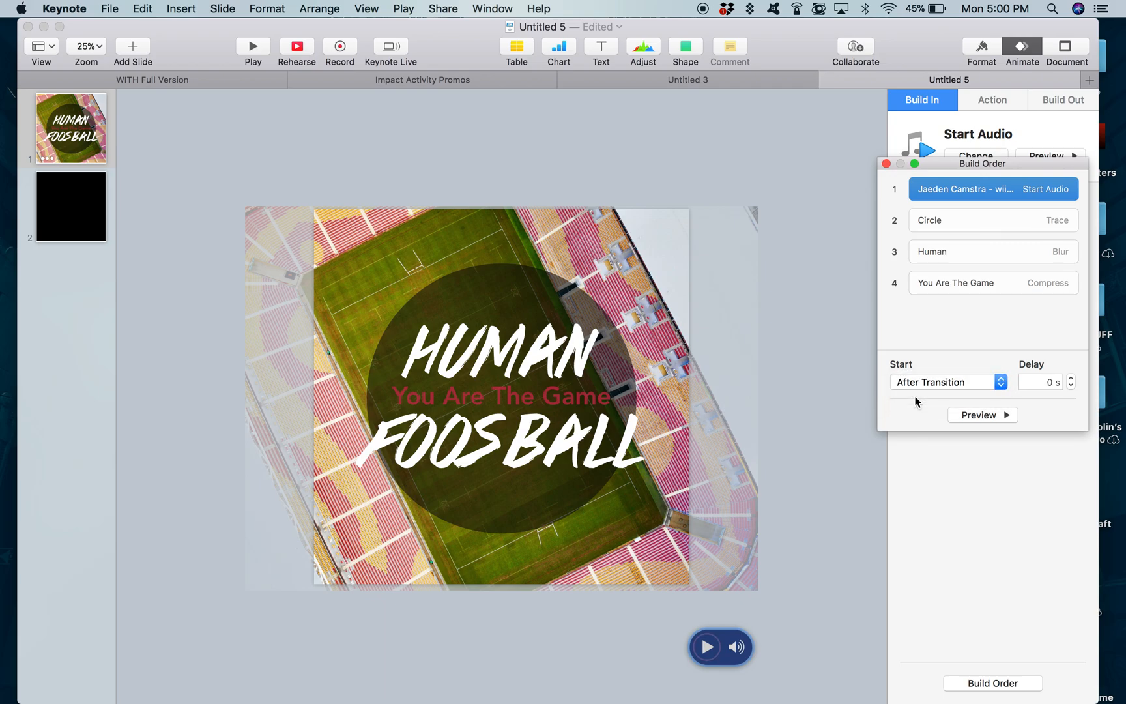
left_click(255, 55)
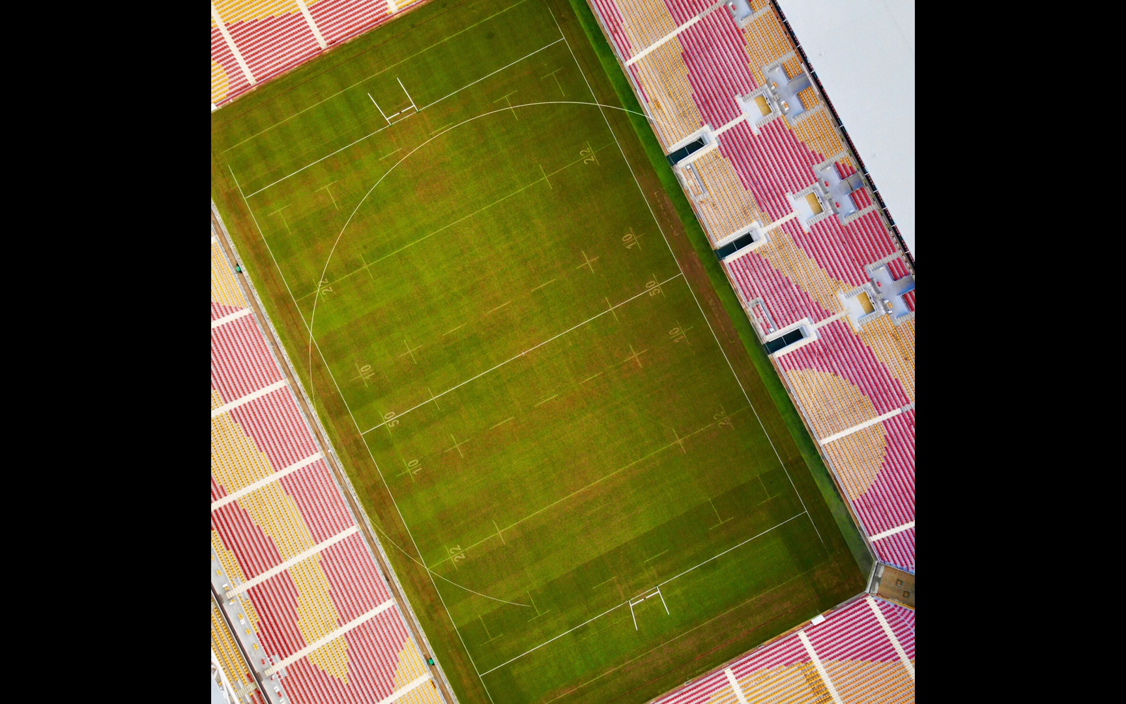
key("Escape")
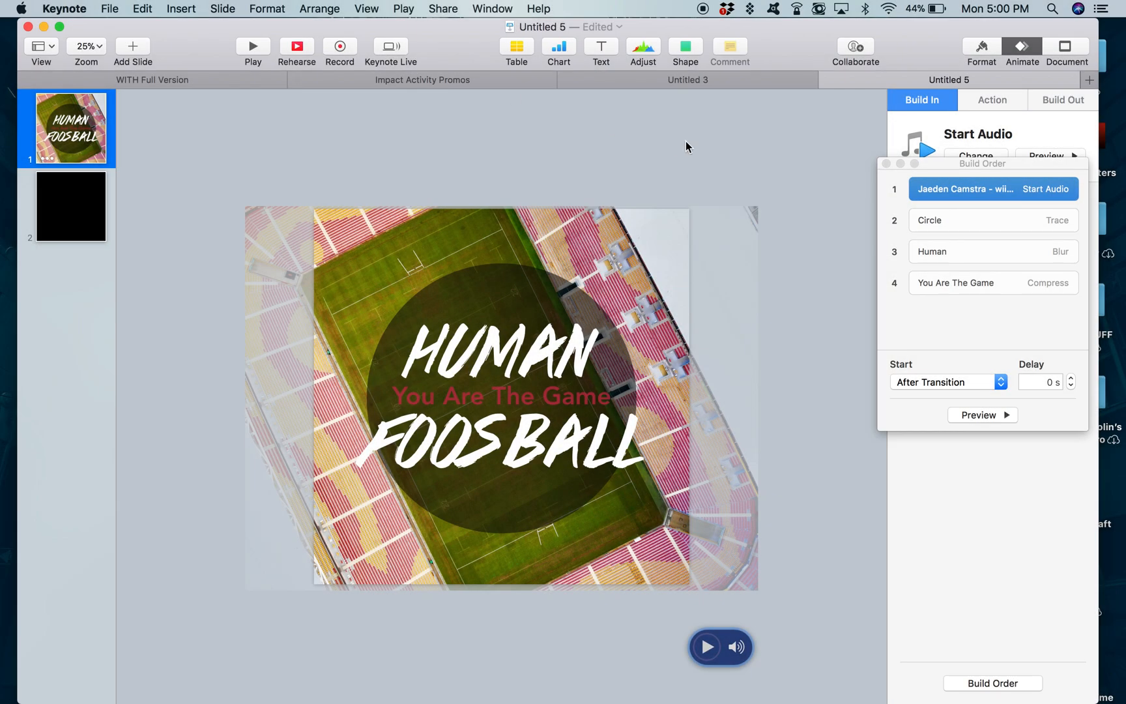
Set the Circle and "Human" title builds to start With Build 1
left_click(964, 220)
left_click(957, 257)
left_click(950, 290)
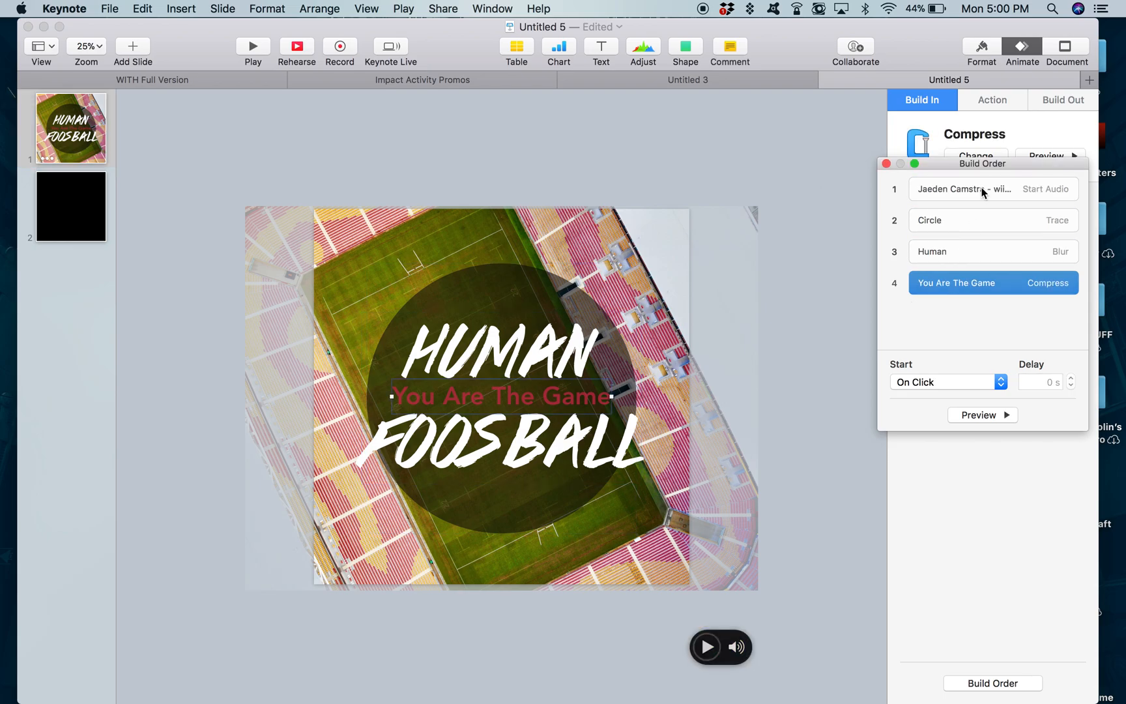
left_click(965, 228)
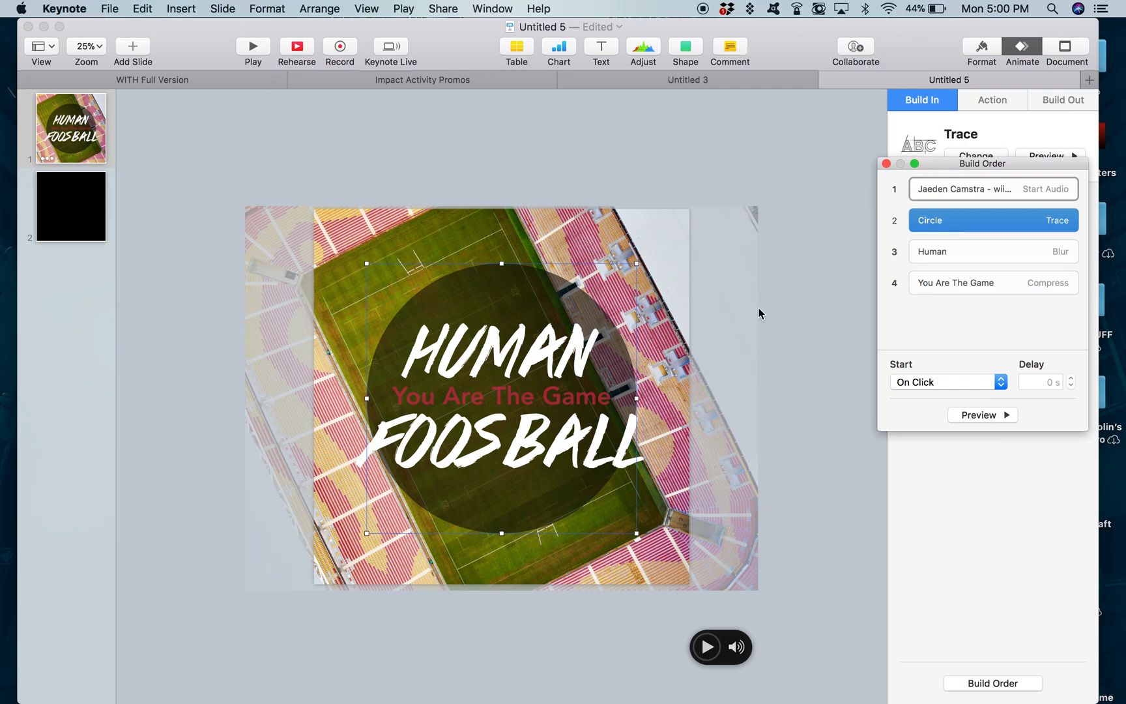
left_click(951, 380)
left_click(942, 394)
left_click(1035, 247)
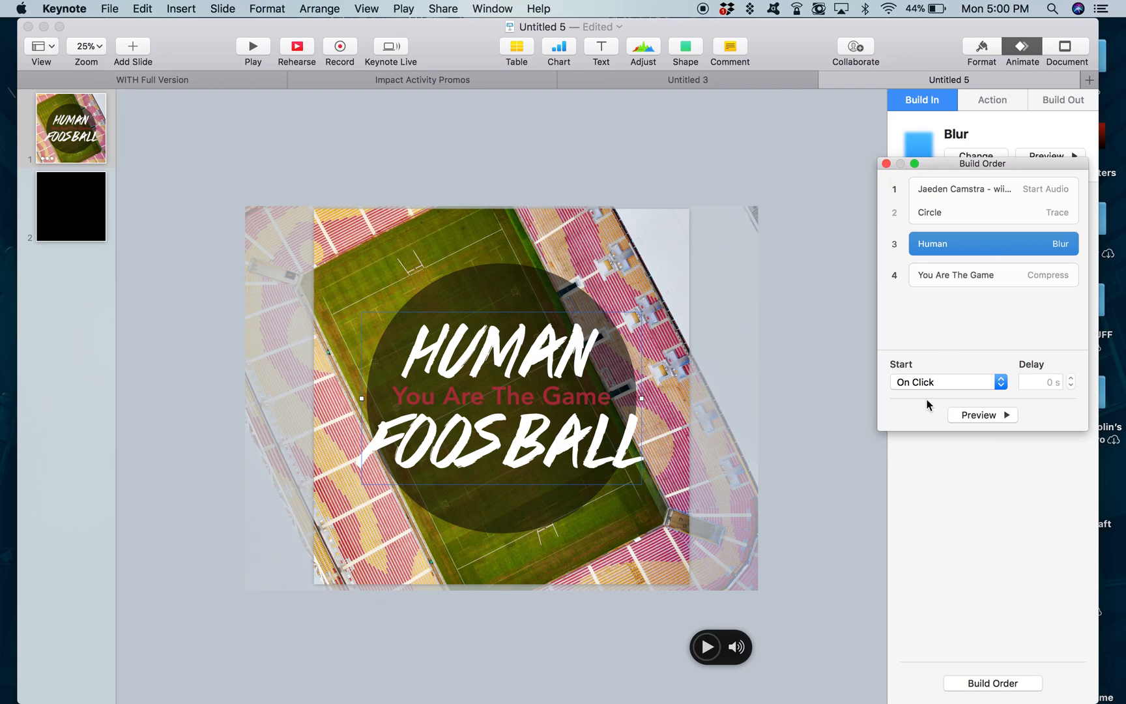
left_click(945, 382)
left_click(929, 400)
Set the "You Are The Game" build to start With Build 1
left_click(962, 274)
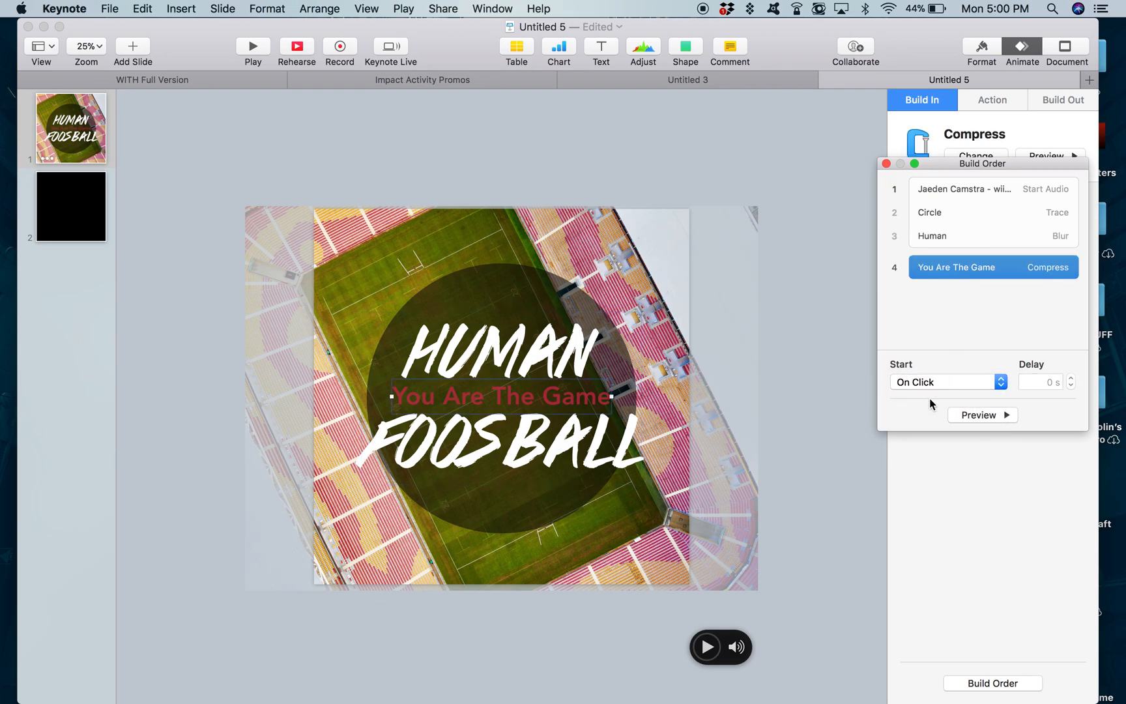
left_click(938, 382)
left_click(937, 396)
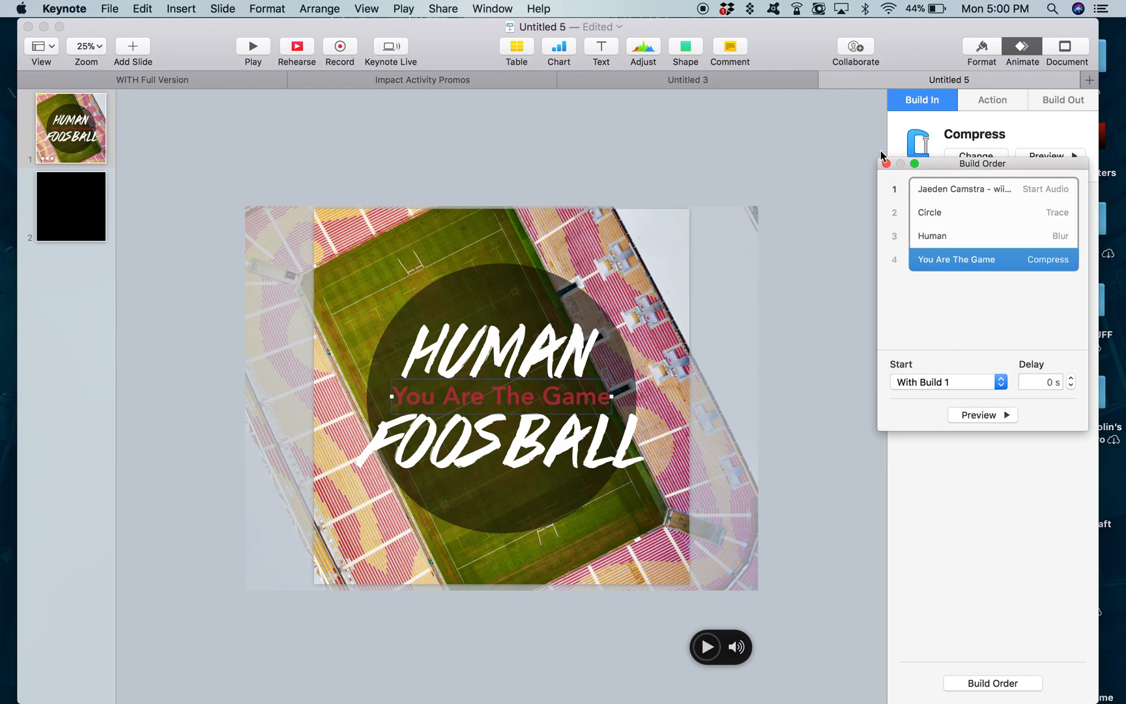
Preview the slide's builds starting together
left_click(971, 191)
left_click(987, 213)
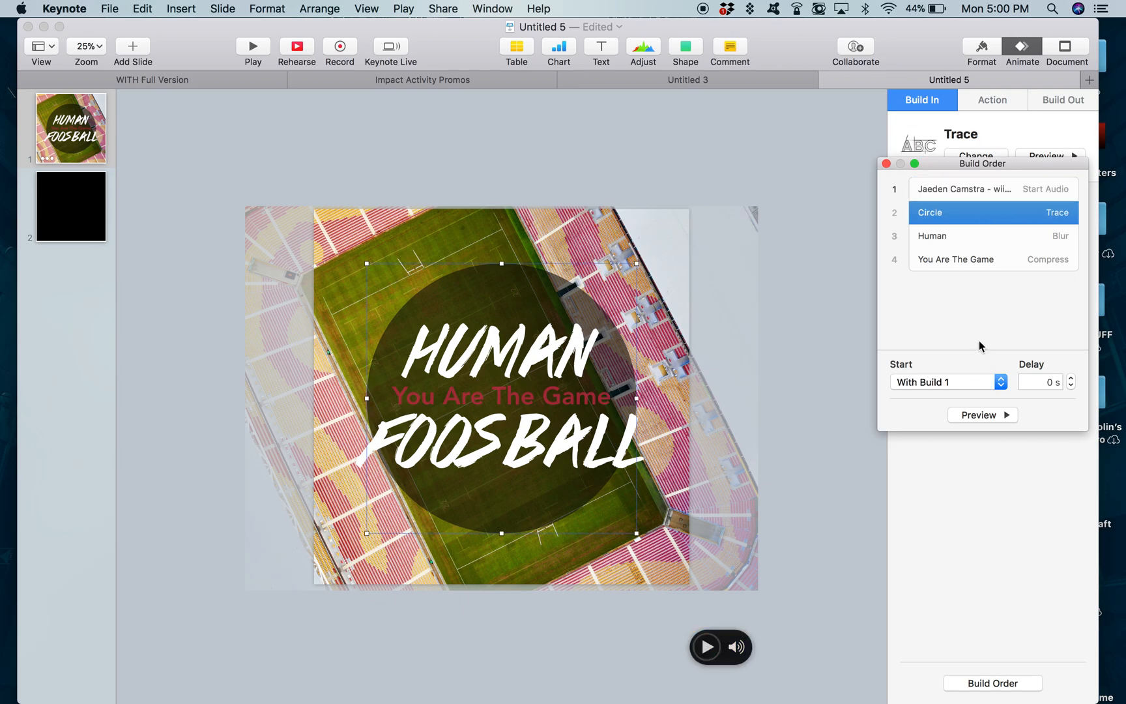
left_click(1002, 417)
Compare the start and delay settings of the circle, title and subtitle builds
left_click(947, 238)
left_click(954, 222)
left_click(960, 236)
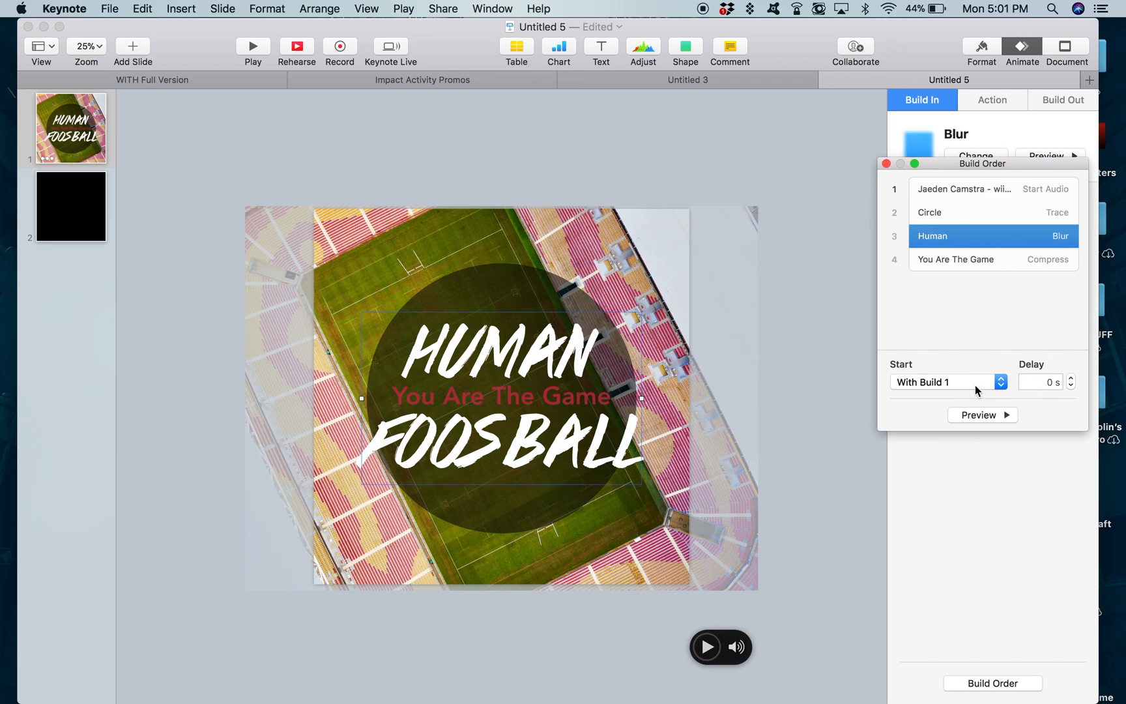
left_click(977, 259)
left_click(977, 238)
left_click(988, 215)
left_click(977, 236)
left_click(987, 215)
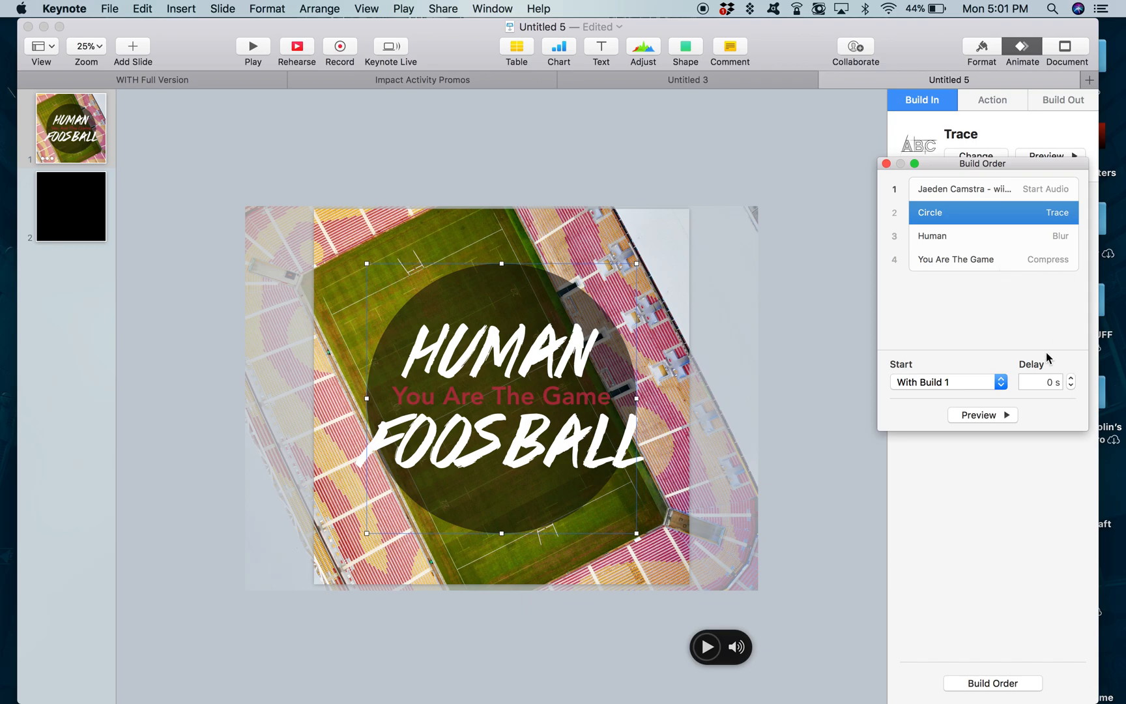
left_click(962, 237)
Set the Circle build's delay to 0.20 s
left_click(965, 210)
left_click(1070, 377)
left_click(1069, 377)
left_click(1070, 378)
left_click(1070, 387)
left_click(1070, 387)
left_click(1071, 387)
left_click(1071, 387)
left_click(1070, 387)
left_click(1070, 387)
Set the "Human" title build's delay to 0.50 s and preview the slide's builds
left_click(984, 239)
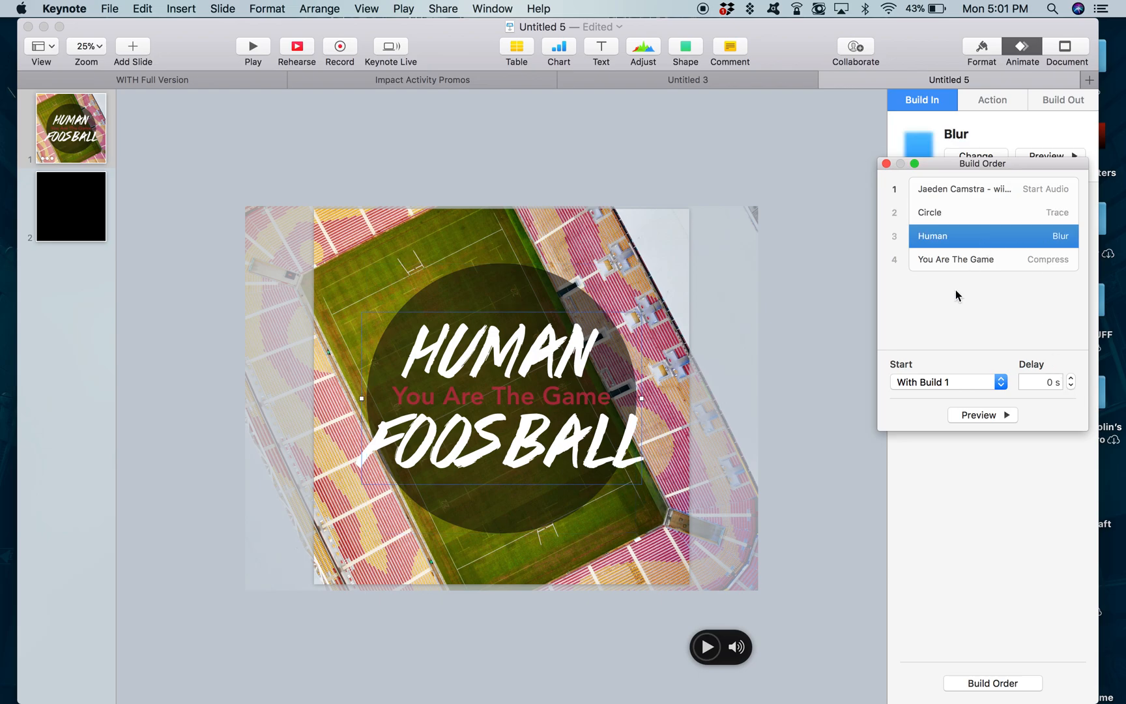
left_click(1071, 378)
left_click(1071, 378)
left_click(1070, 386)
left_click(1070, 386)
left_click(1071, 387)
left_click(988, 419)
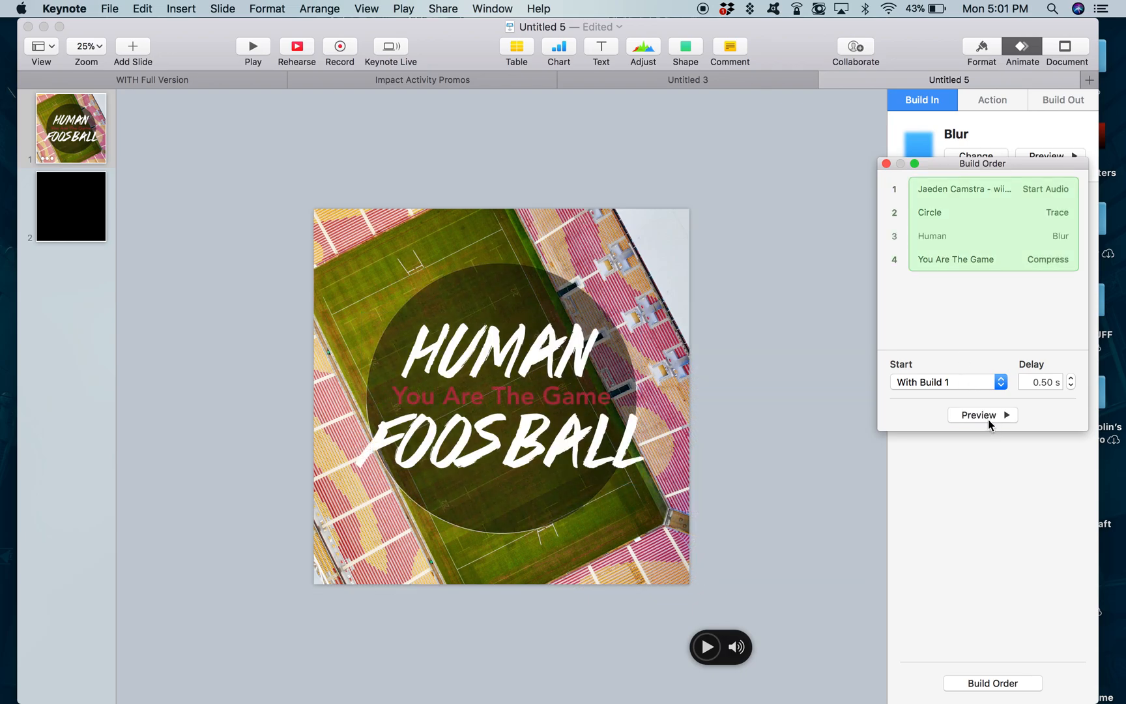
Set the "You Are The Game" build to start After Build 3 and preview the sequence
left_click(960, 267)
left_click(963, 385)
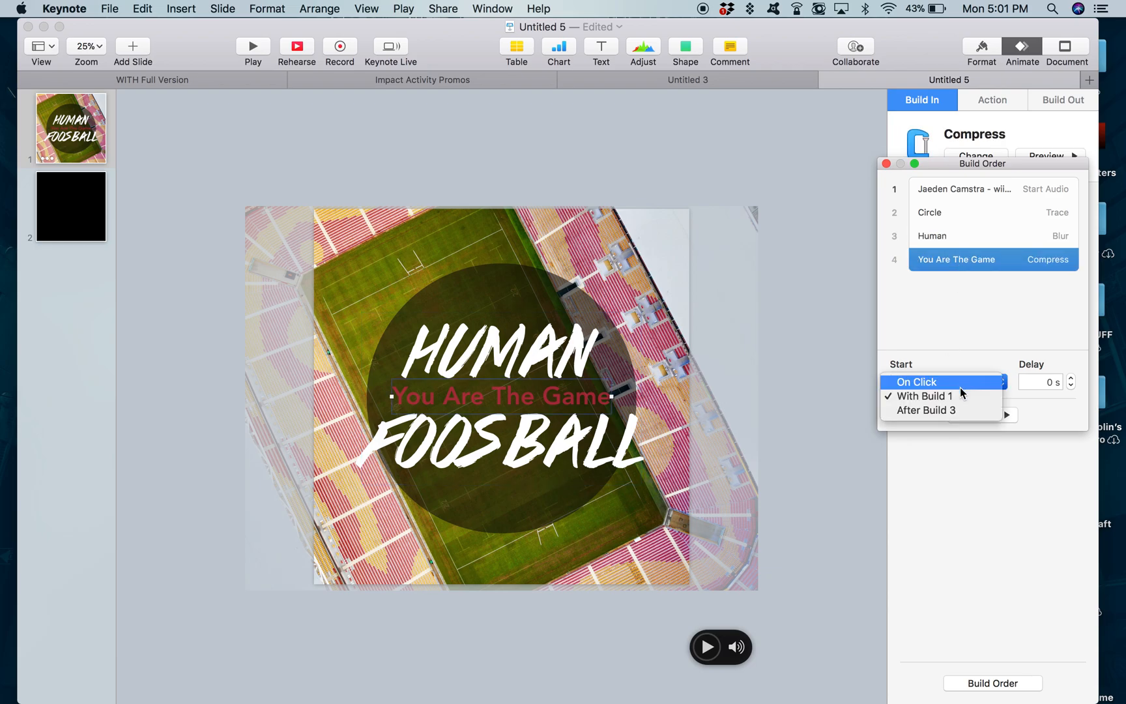
left_click(954, 412)
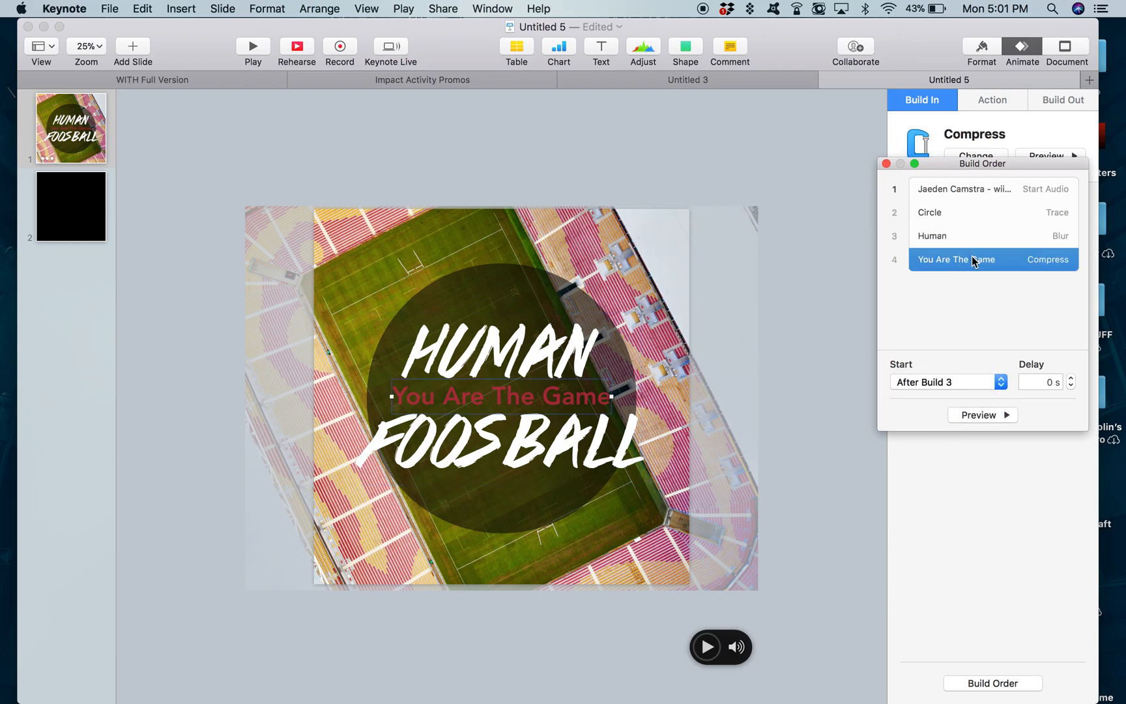
left_click(976, 421)
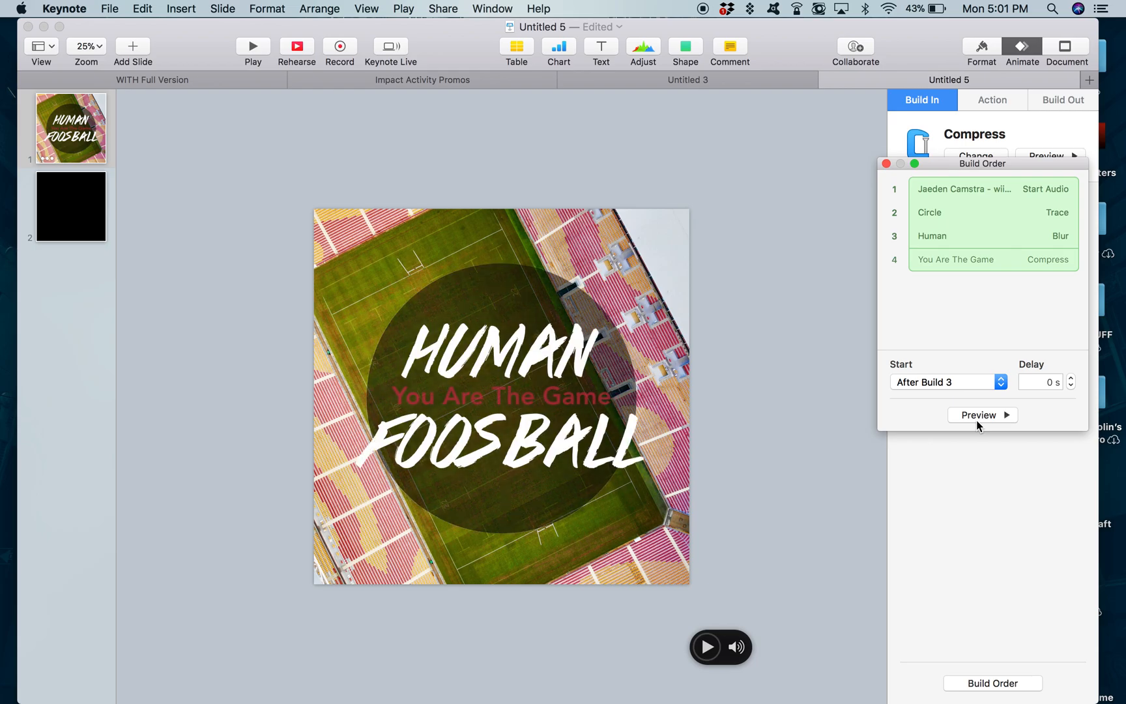
Close the build order window and increase the duration of the subtitle's Compress effect
left_click(886, 164)
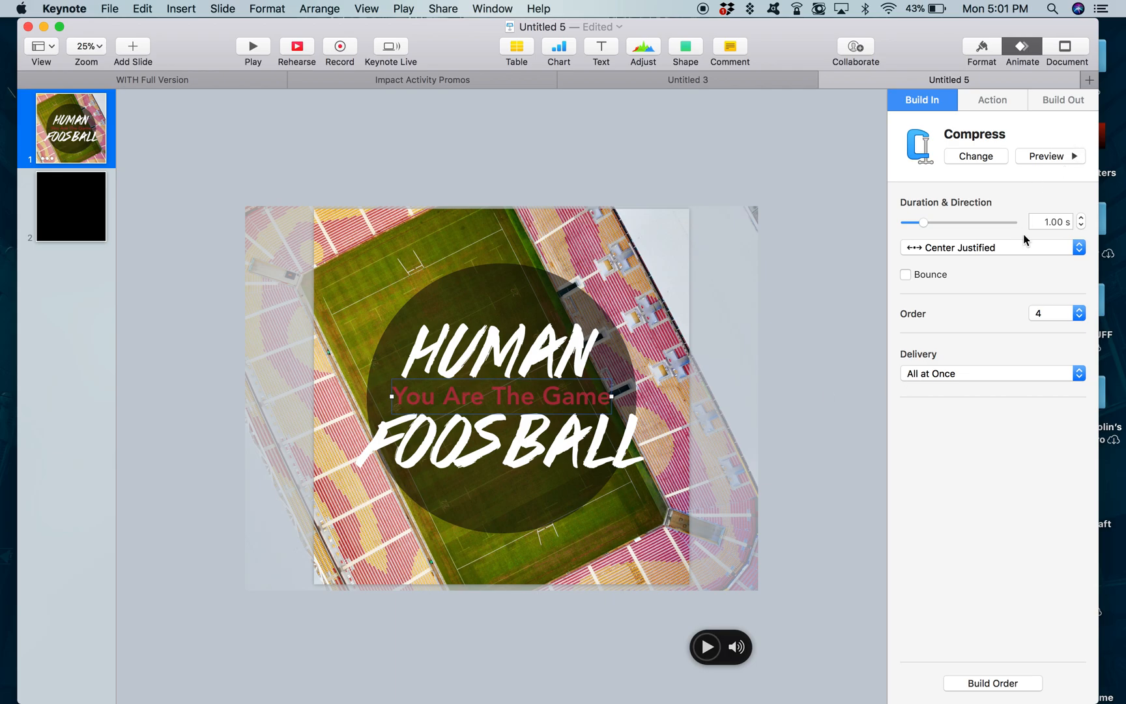
left_click(1081, 218)
left_click(1081, 218)
Review the Circle, "Human" and "You Are The Game" builds in the build order and close its window
left_click(987, 681)
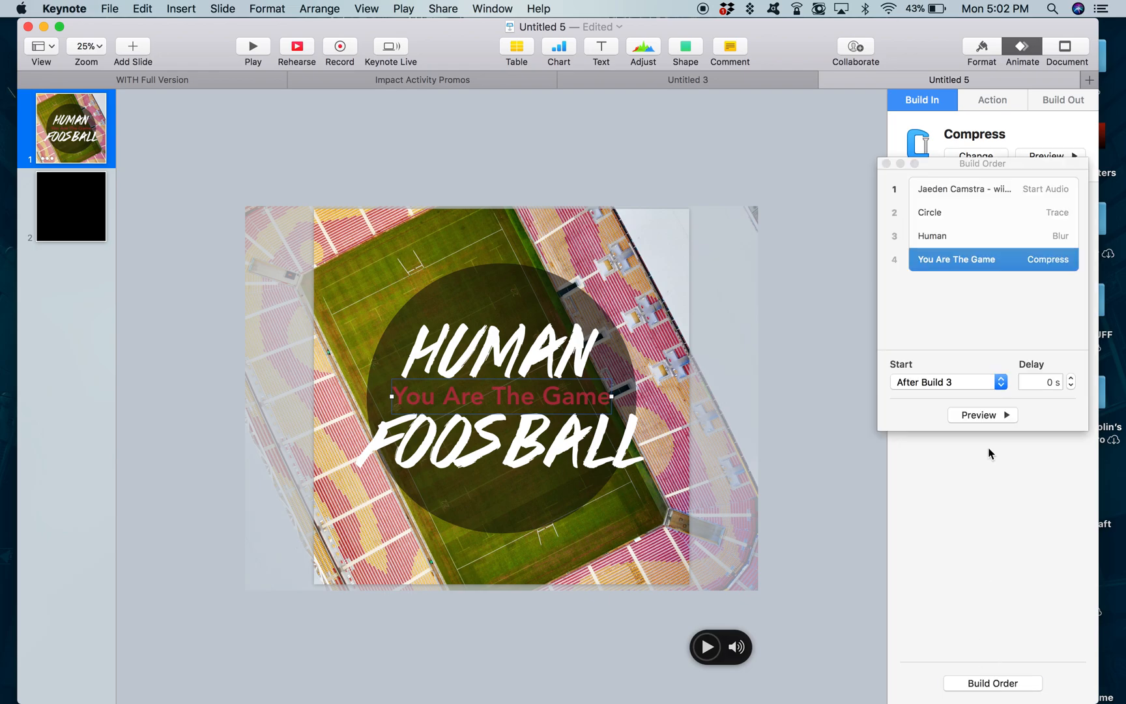
left_click(1002, 216)
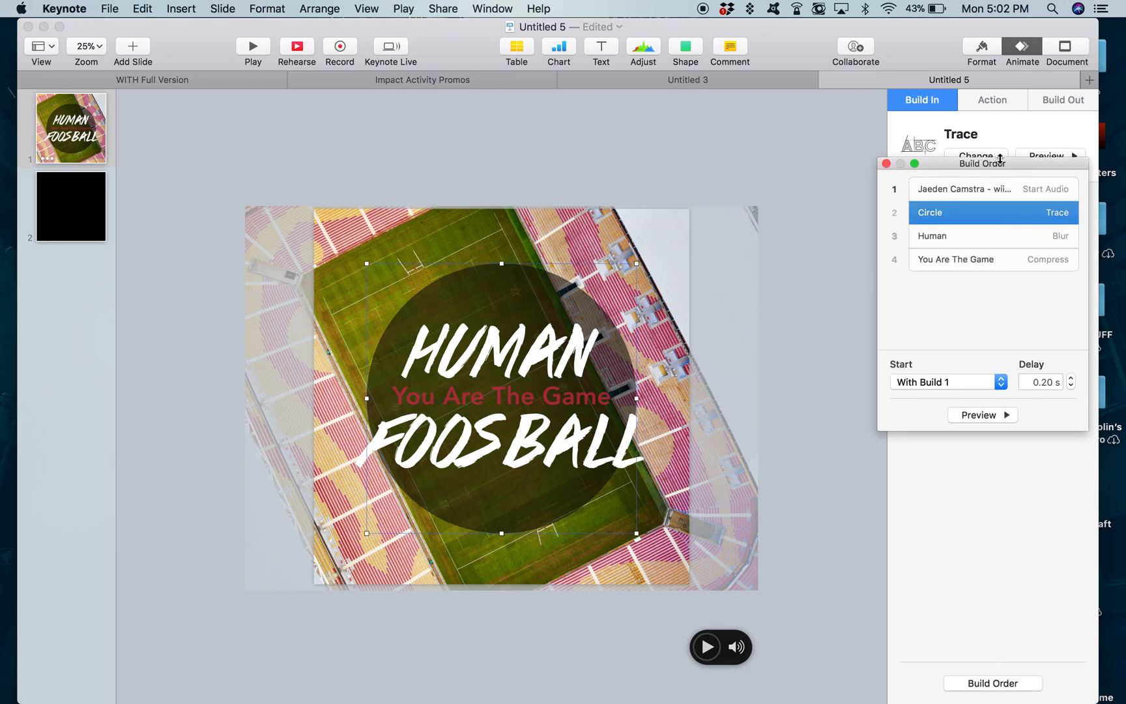
mouse_move(1000, 163)
left_mouse_down()
mouse_move(738, 143)
mouse_move(749, 81)
left_mouse_up()
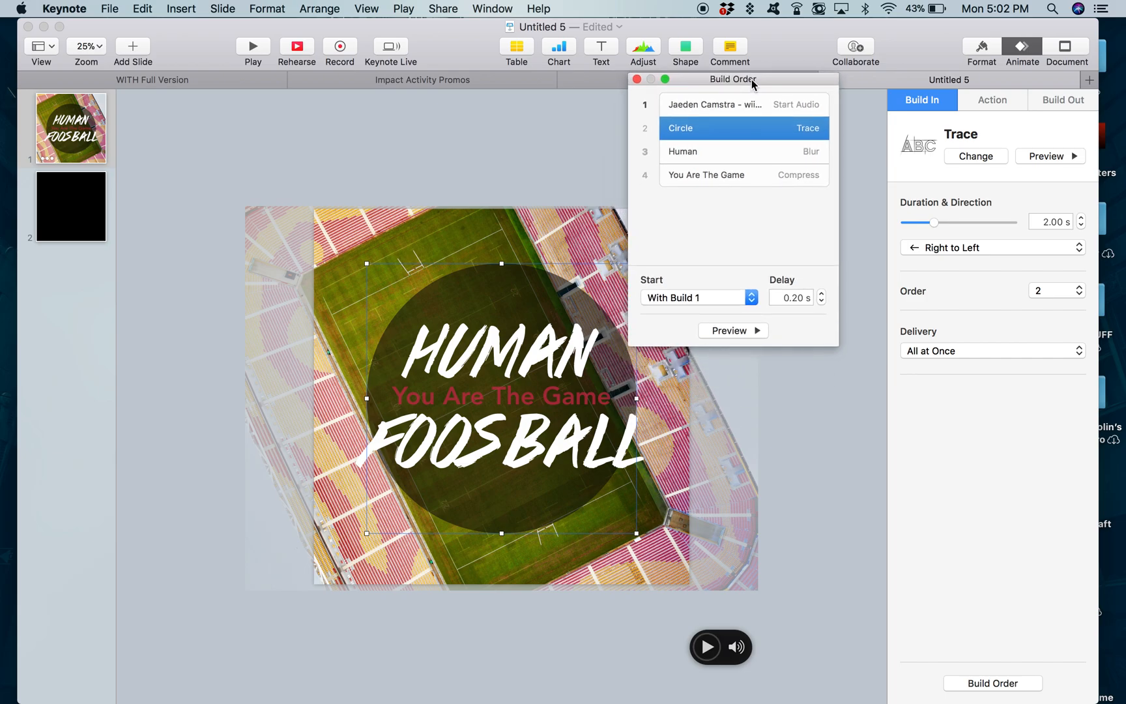
left_click(725, 158)
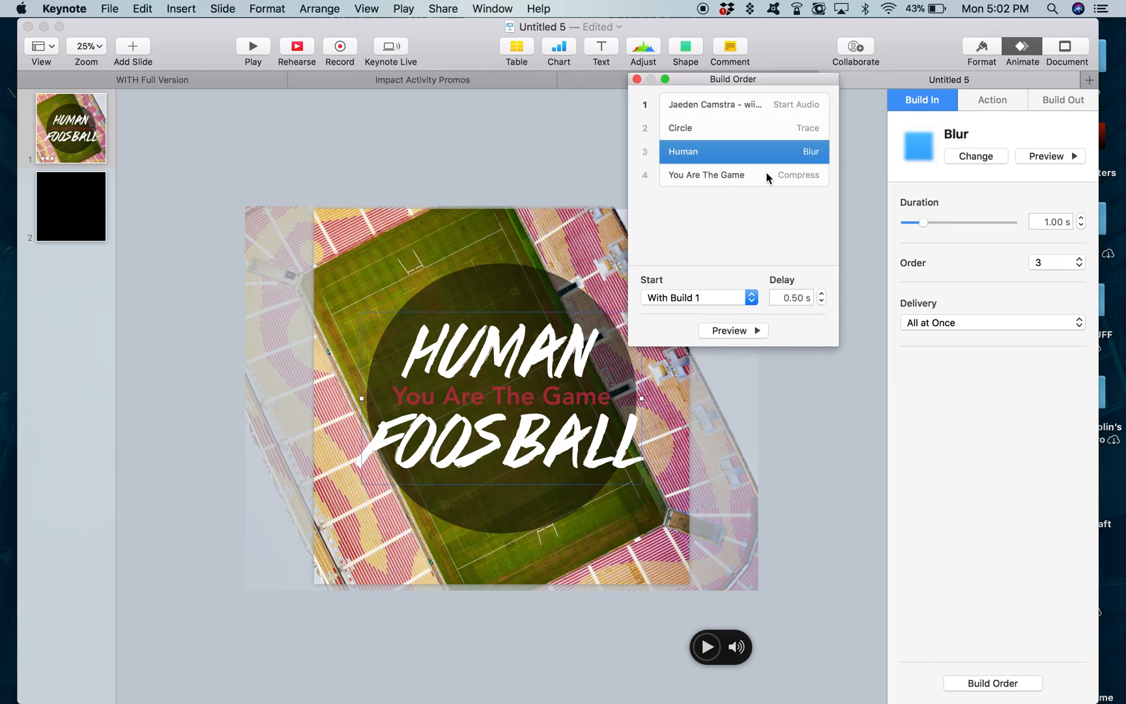
left_click(694, 170)
left_click(637, 79)
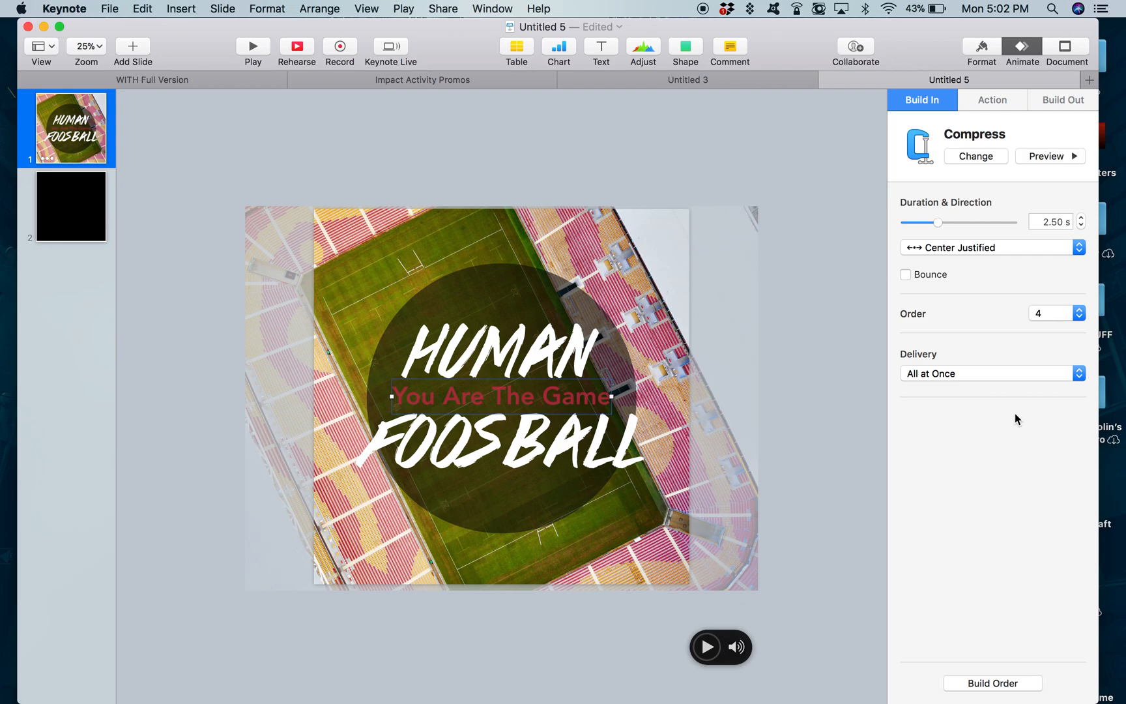
Add a Move action effect to the dark circle
left_click(834, 419)
left_click(537, 517)
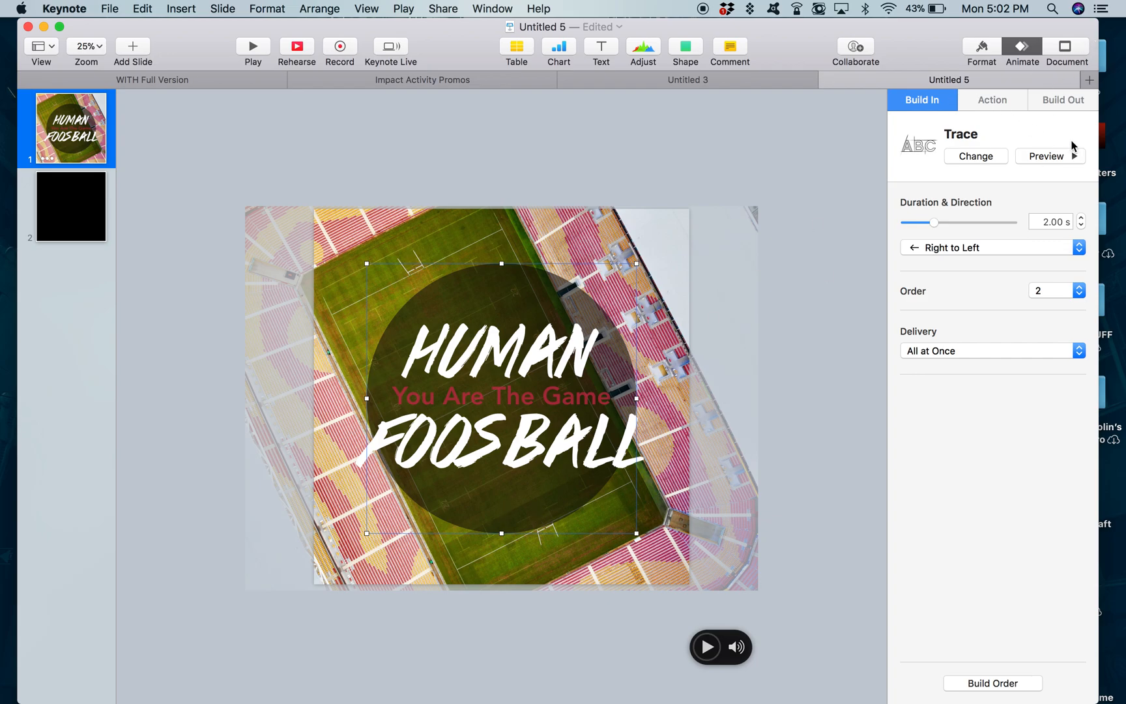
left_click(976, 108)
left_click(948, 158)
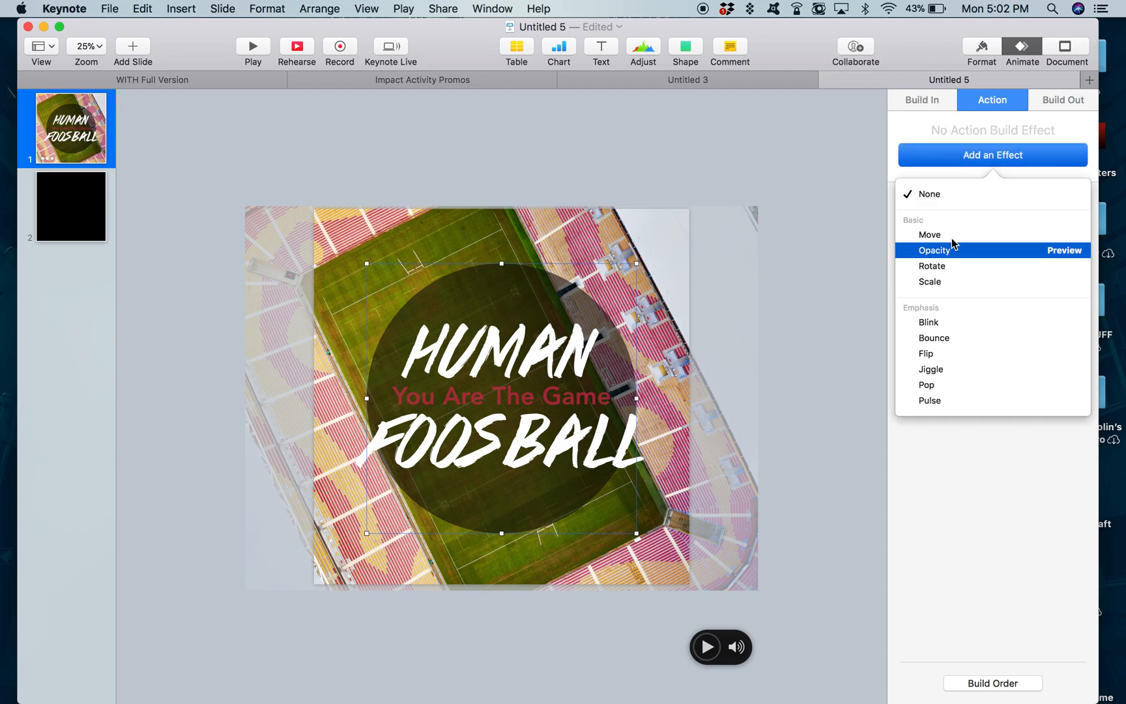
left_click(998, 239)
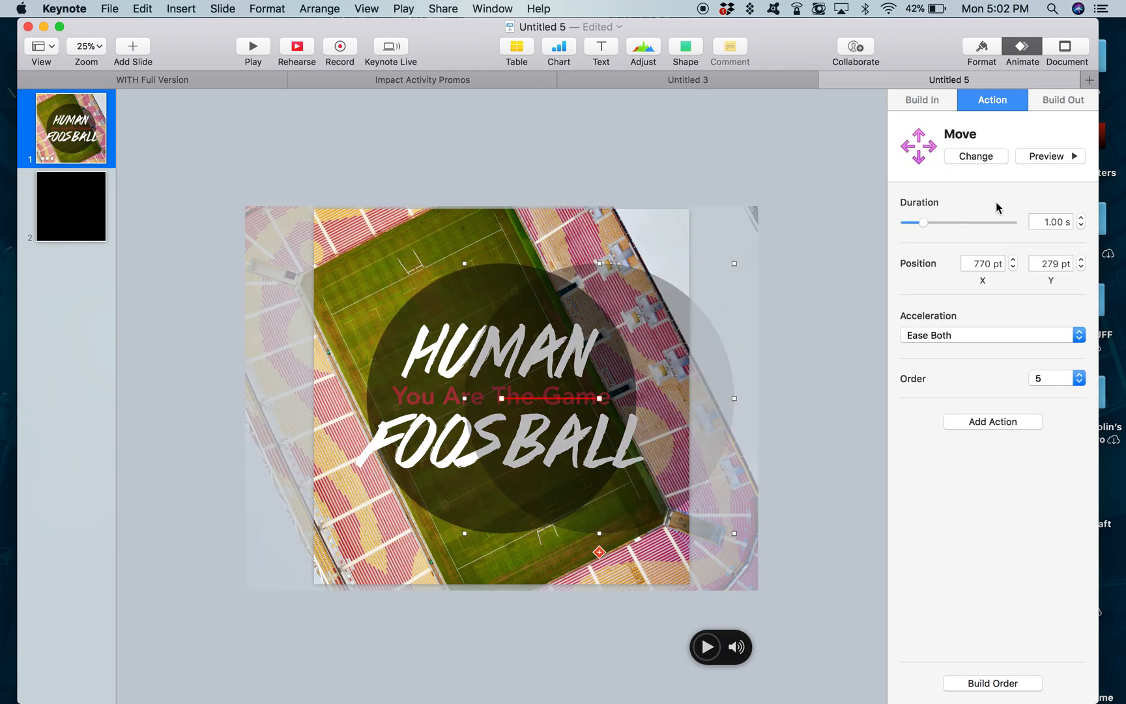
Compare the circle's Build In effect settings with its Move action settings
left_click(976, 156)
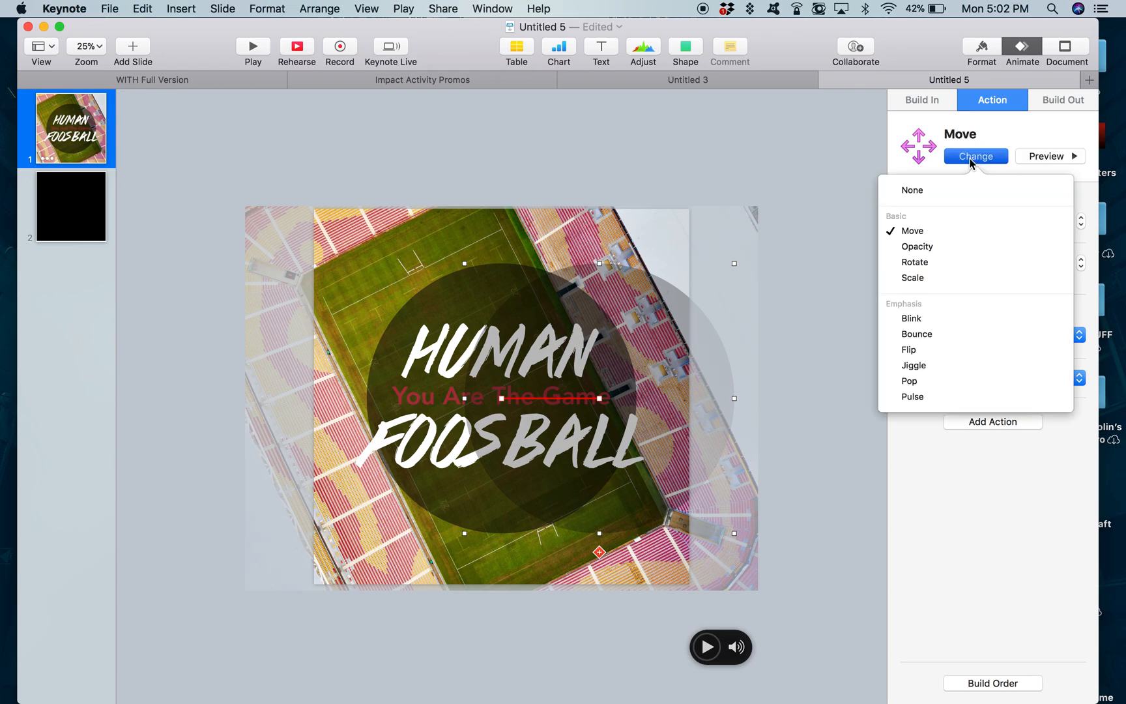
left_click(1000, 144)
left_click(928, 106)
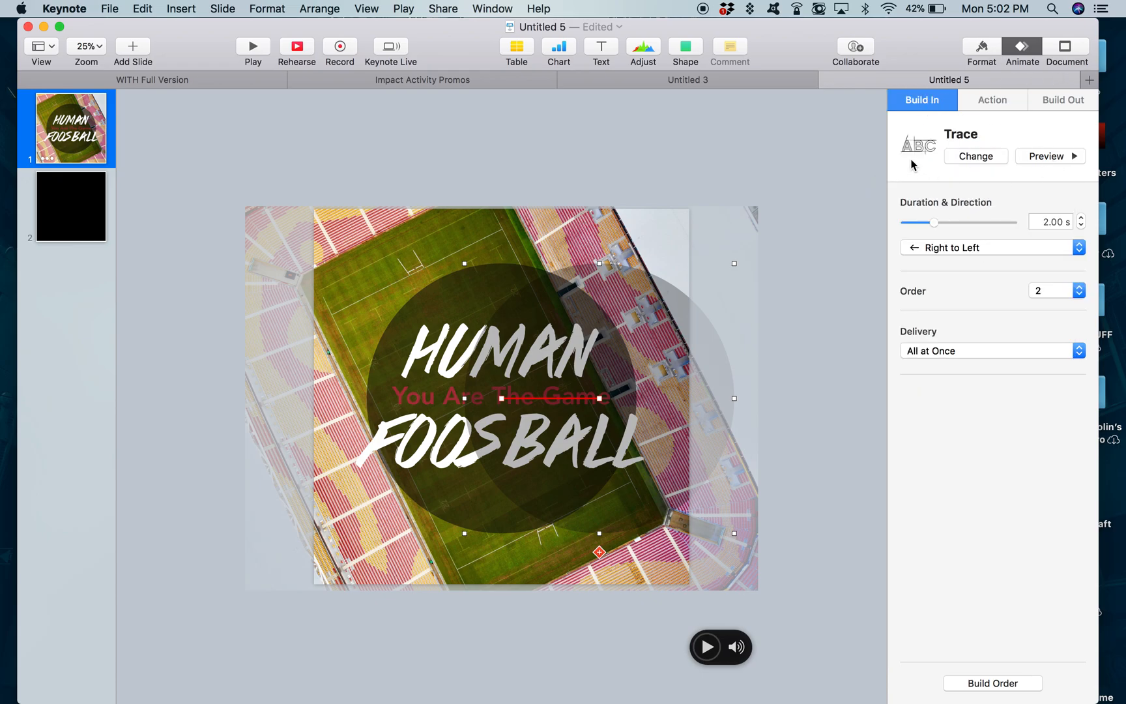
left_click(1000, 104)
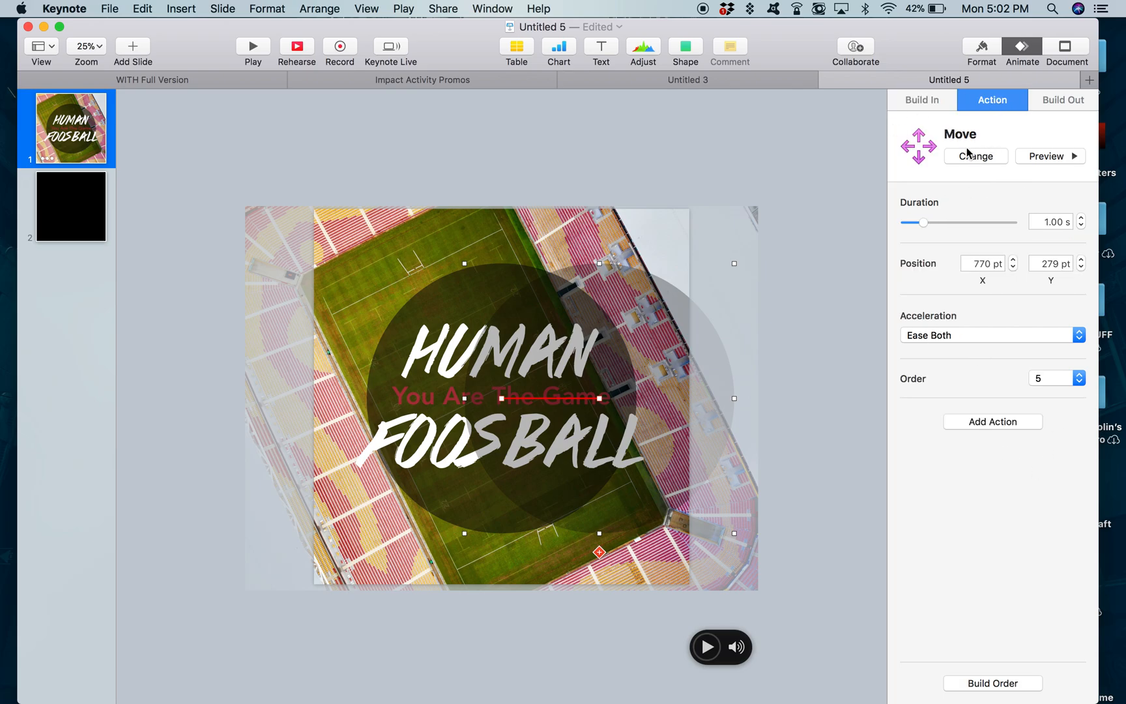
left_click(939, 106)
left_click(1006, 106)
Inspect the subtitle build and the circle's Move build in the build order, and close its window
left_click(1018, 682)
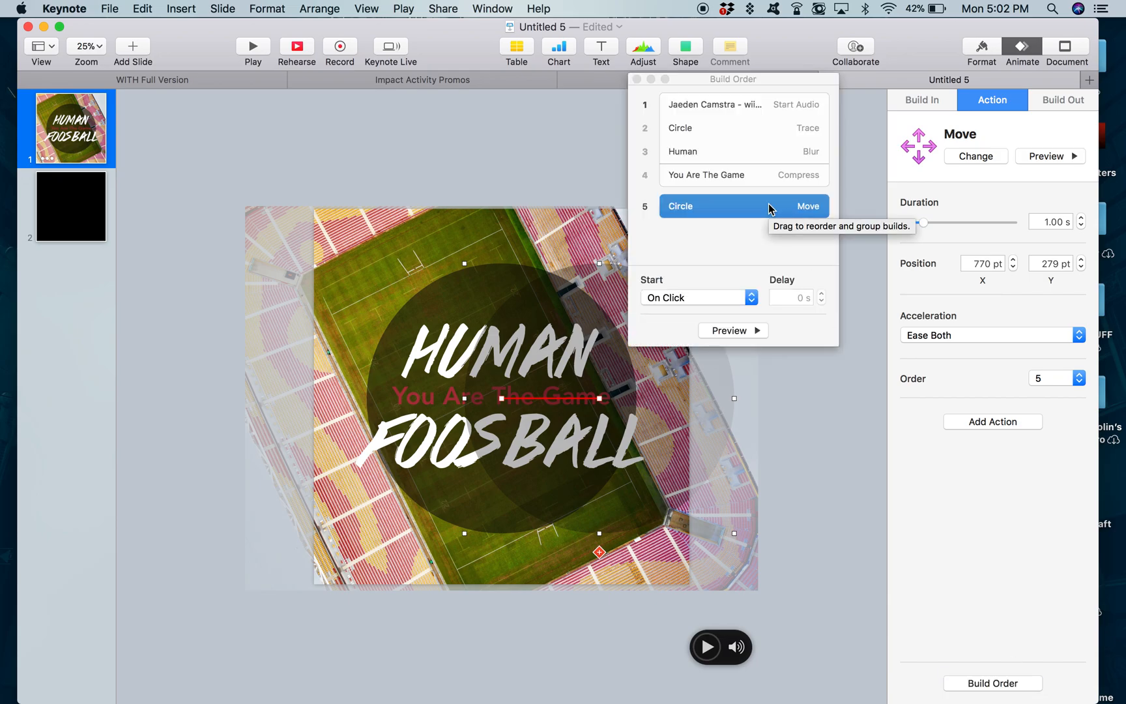
left_click(744, 177)
left_click(733, 206)
left_click(721, 181)
left_click(708, 205)
left_click(636, 79)
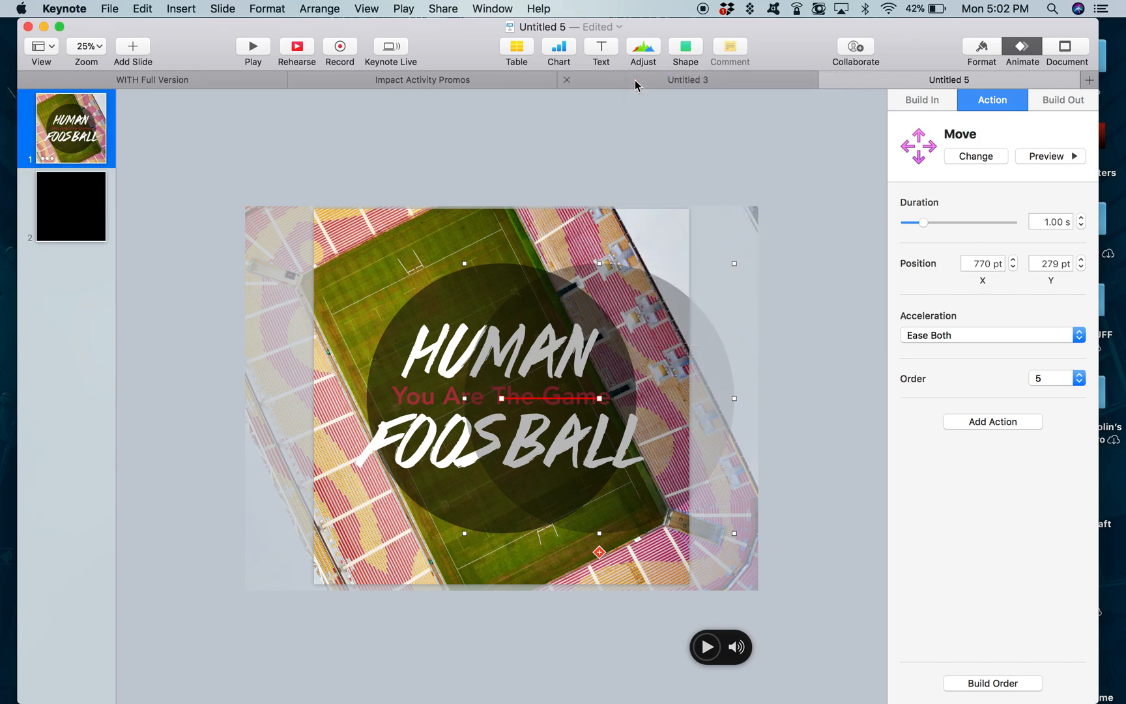
Try Blink as the circle's action effect and change it to Scale
left_click(963, 158)
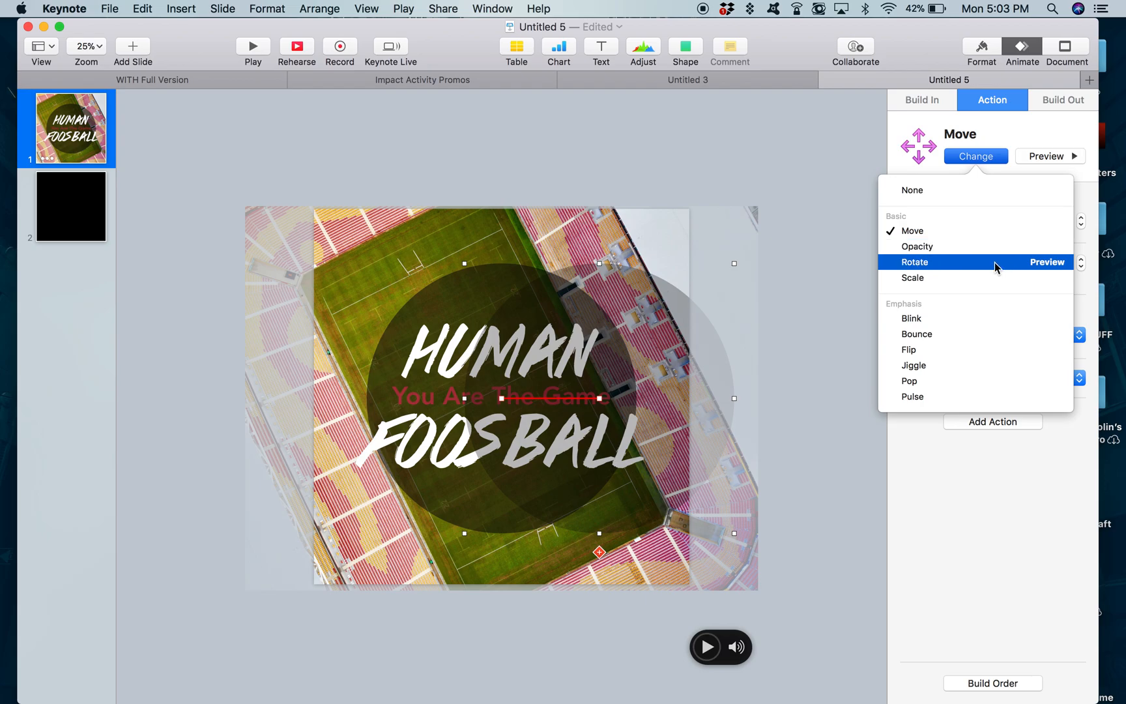
left_click(994, 317)
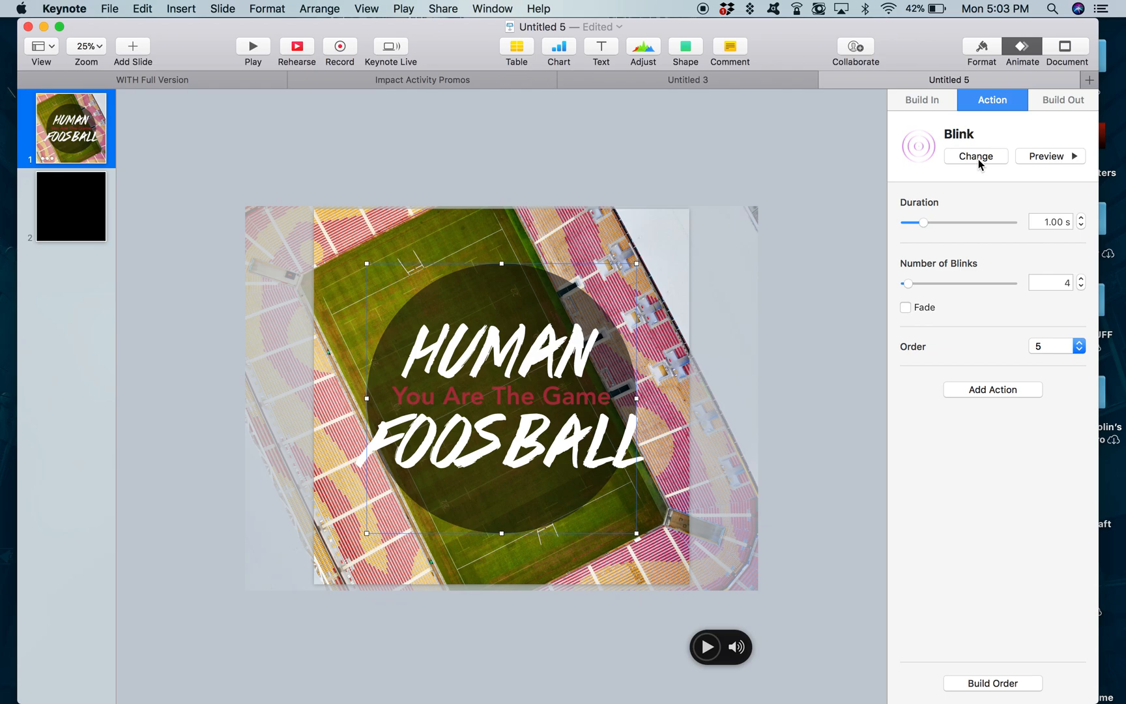
left_click(977, 159)
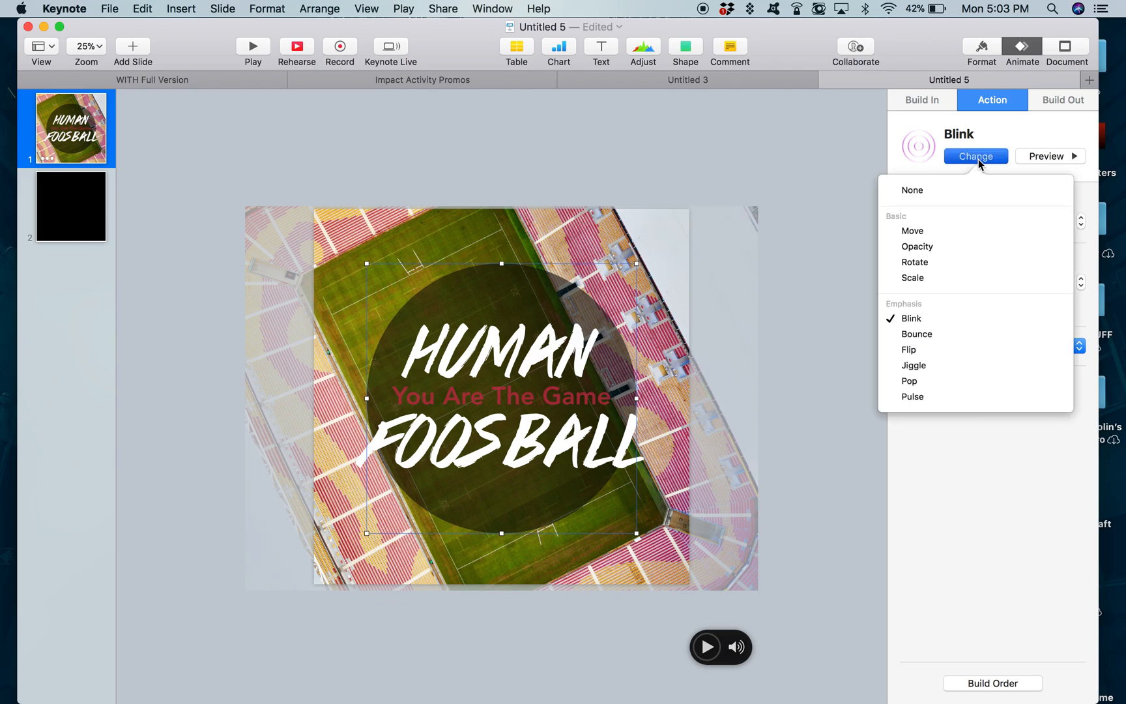
left_click(971, 282)
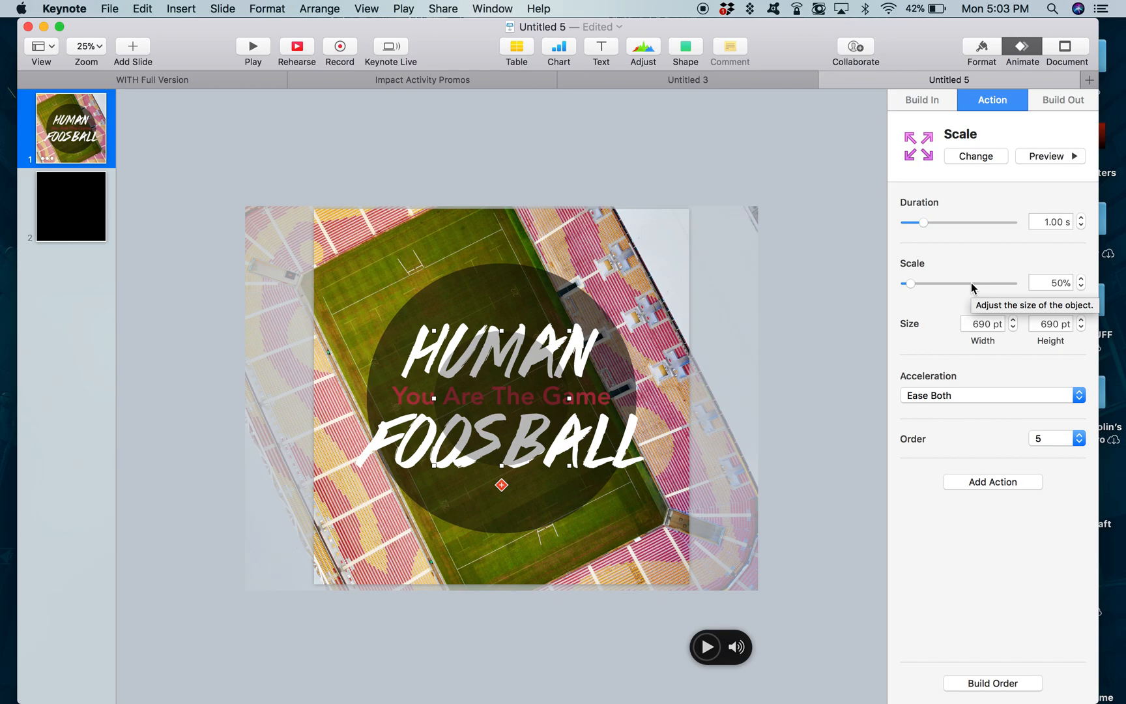
Set the circle's Scale action to 200%
left_click_drag(911, 284, 927, 284)
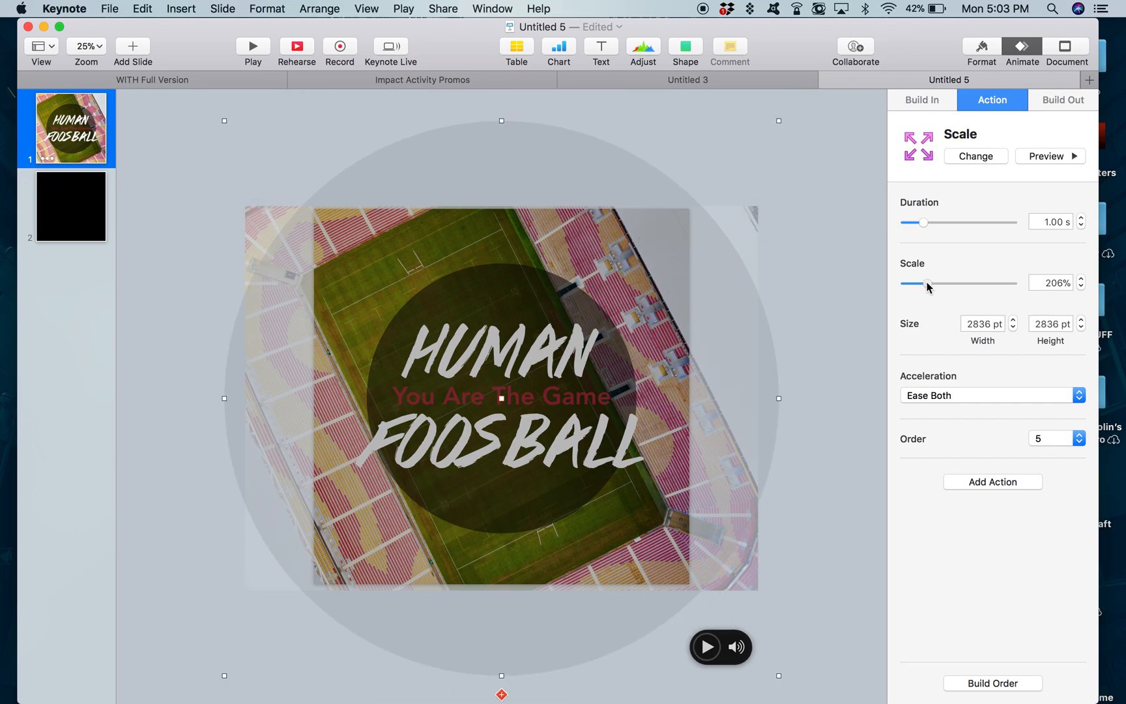
left_click_drag(926, 283, 925, 282)
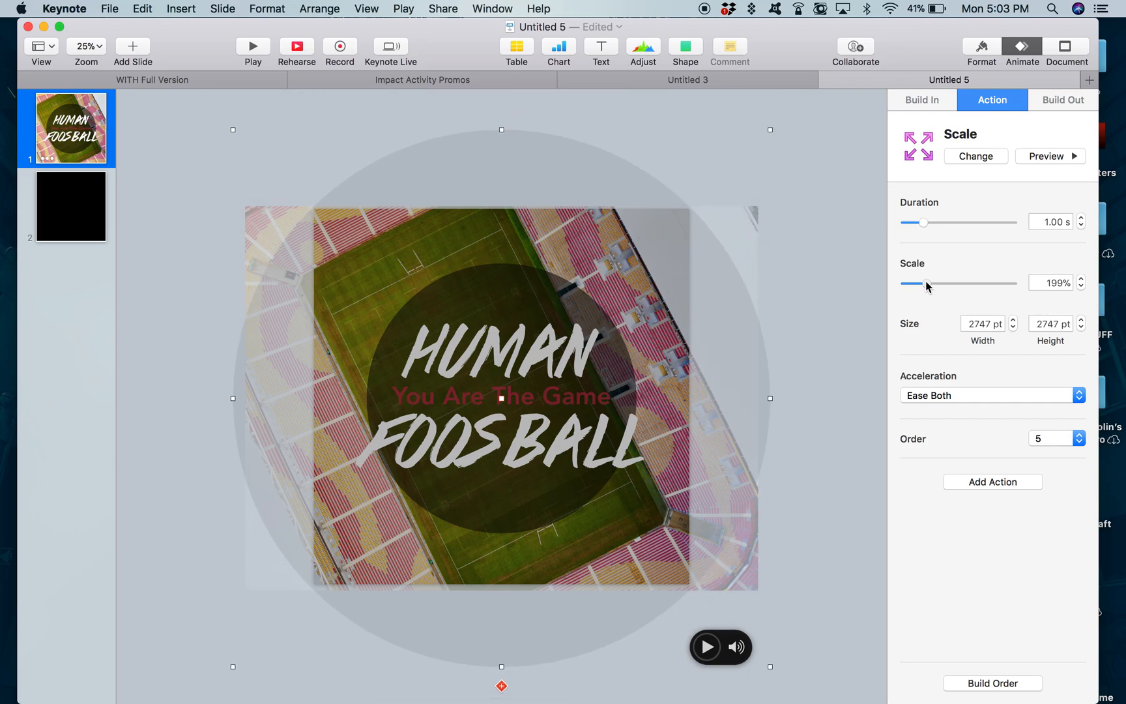
left_click(1080, 279)
left_click(1081, 288)
left_click(1056, 283)
type("200")
key("Return")
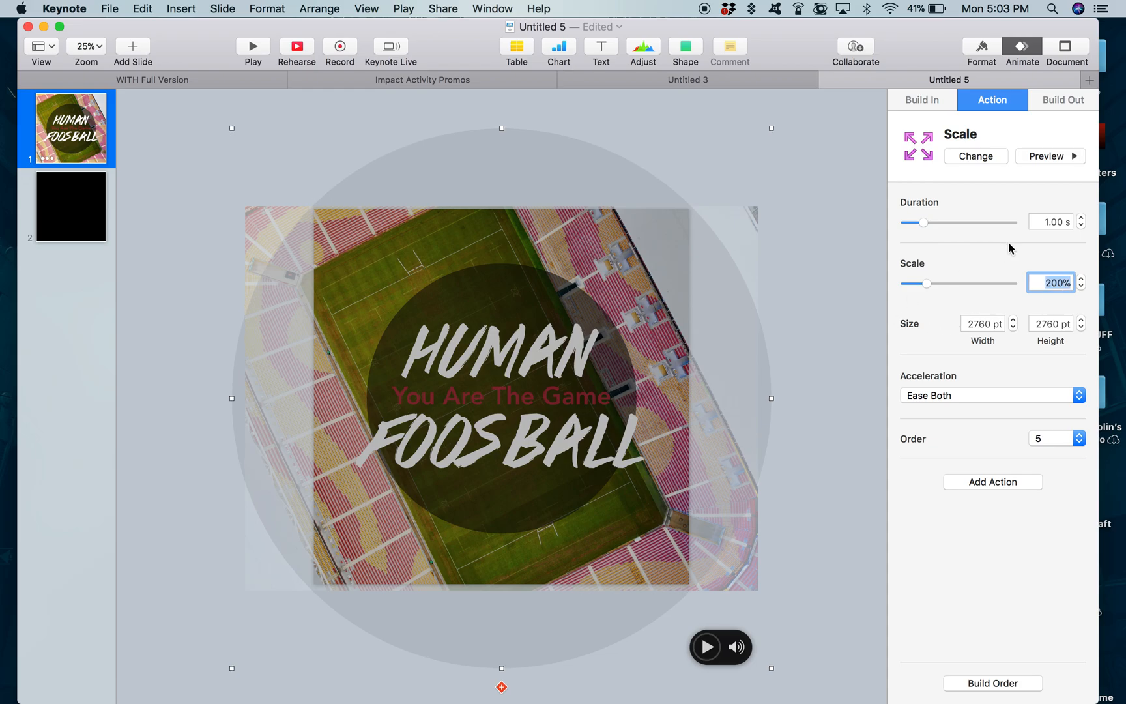
Set the duration of the circle's Scale action to 8.00 s
left_click(1081, 218)
left_click(1081, 217)
left_click(1081, 218)
left_click(1081, 218)
left_click(1081, 218)
left_click(1081, 217)
left_click(1081, 217)
left_click(1081, 217)
left_click(1081, 218)
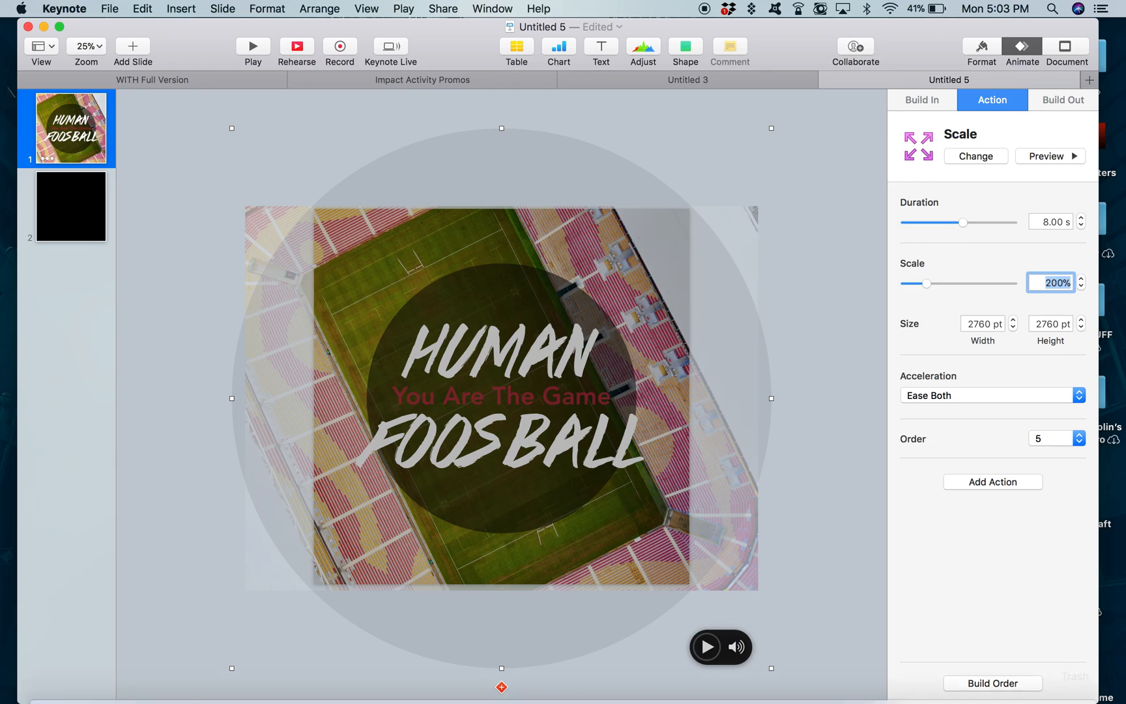
Set the circle's Scale build to start With Build 4 and close the build order window
left_click(977, 684)
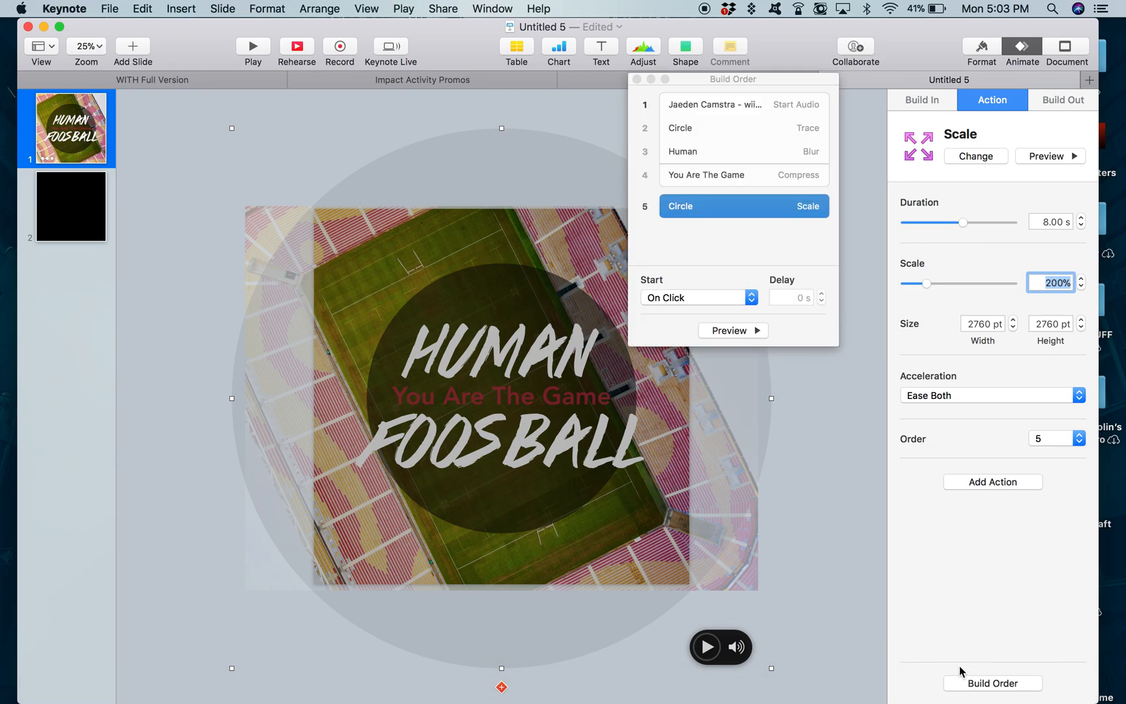
left_click(704, 297)
left_click(699, 313)
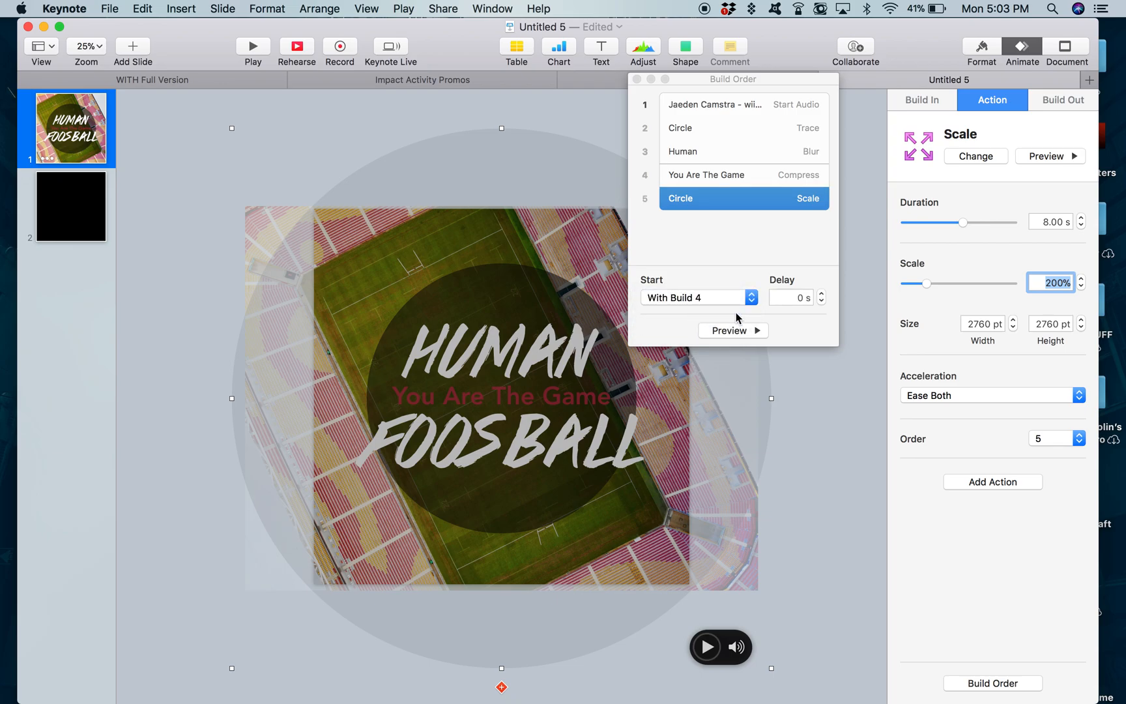
left_click(637, 80)
Preview the build sequence and play the slide full screen to check the circle's scaling
left_click(1019, 689)
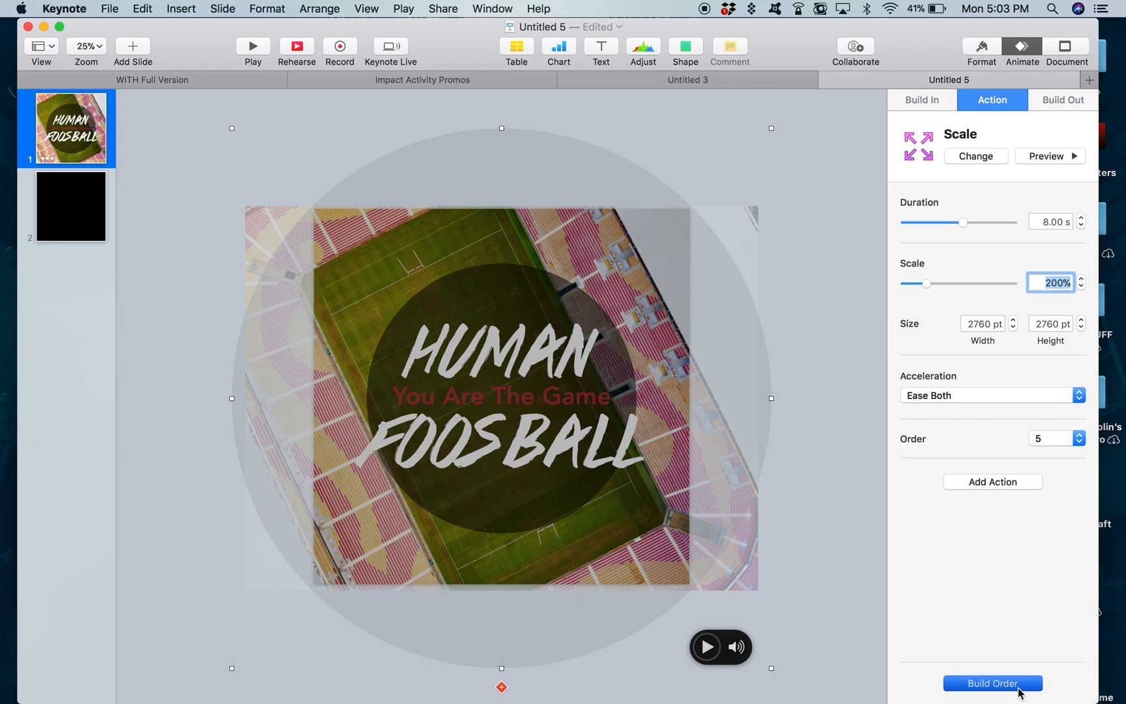
left_click(730, 331)
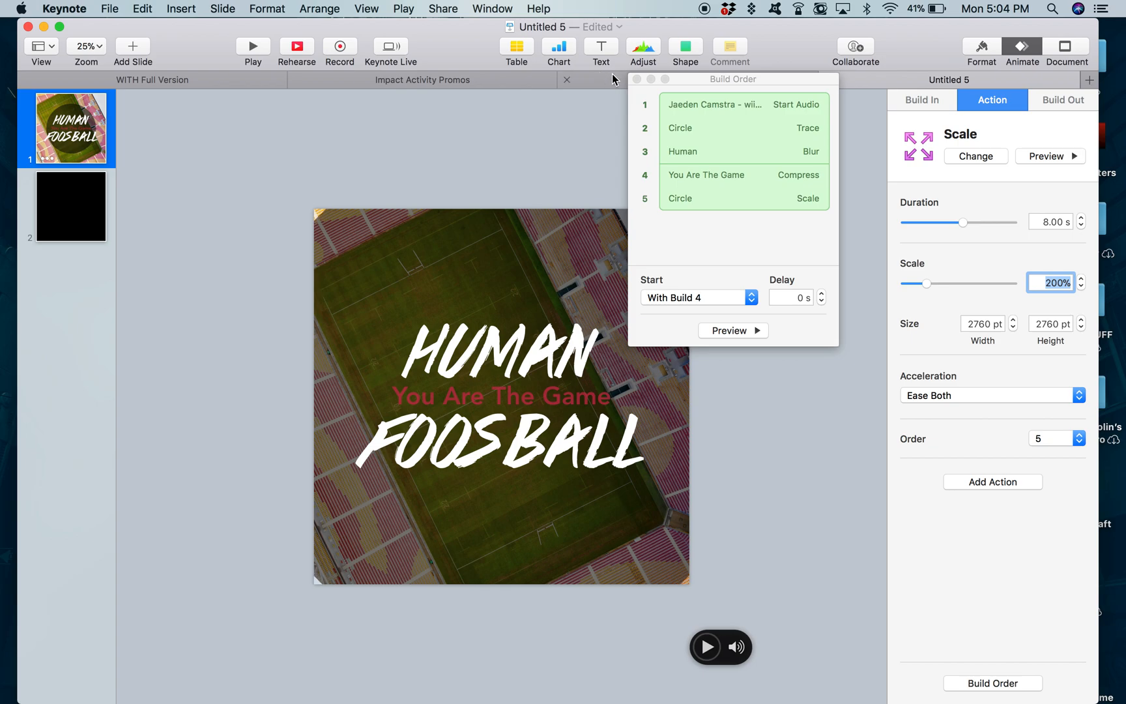
left_click(636, 78)
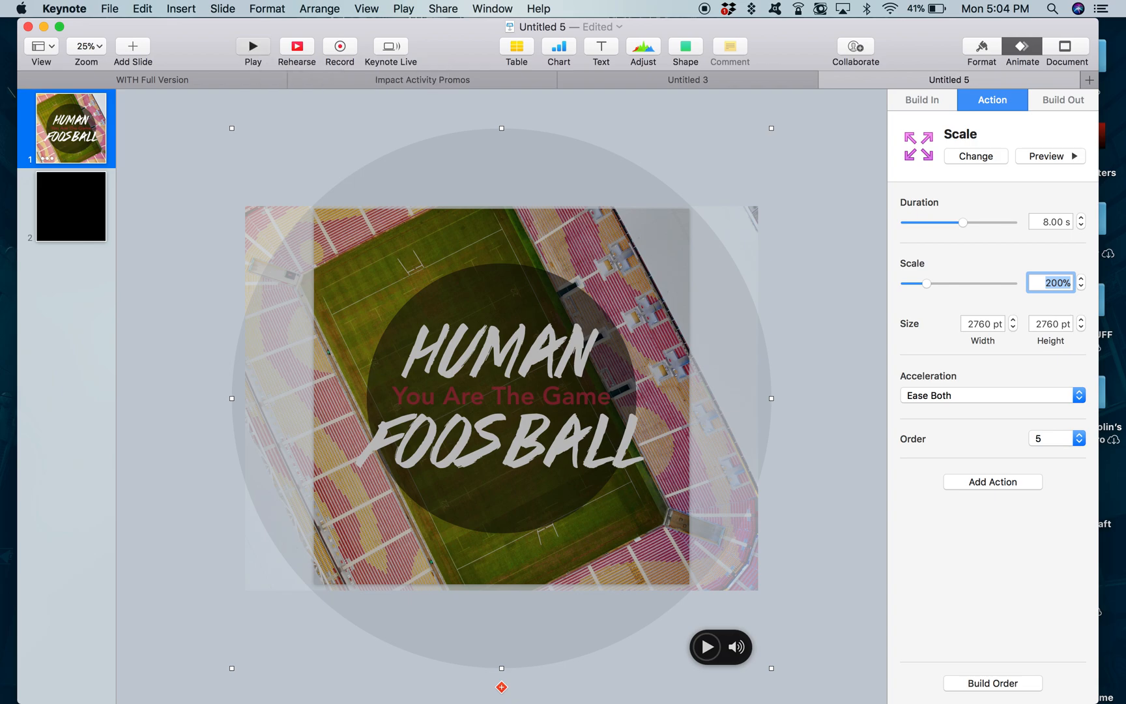
left_click(253, 49)
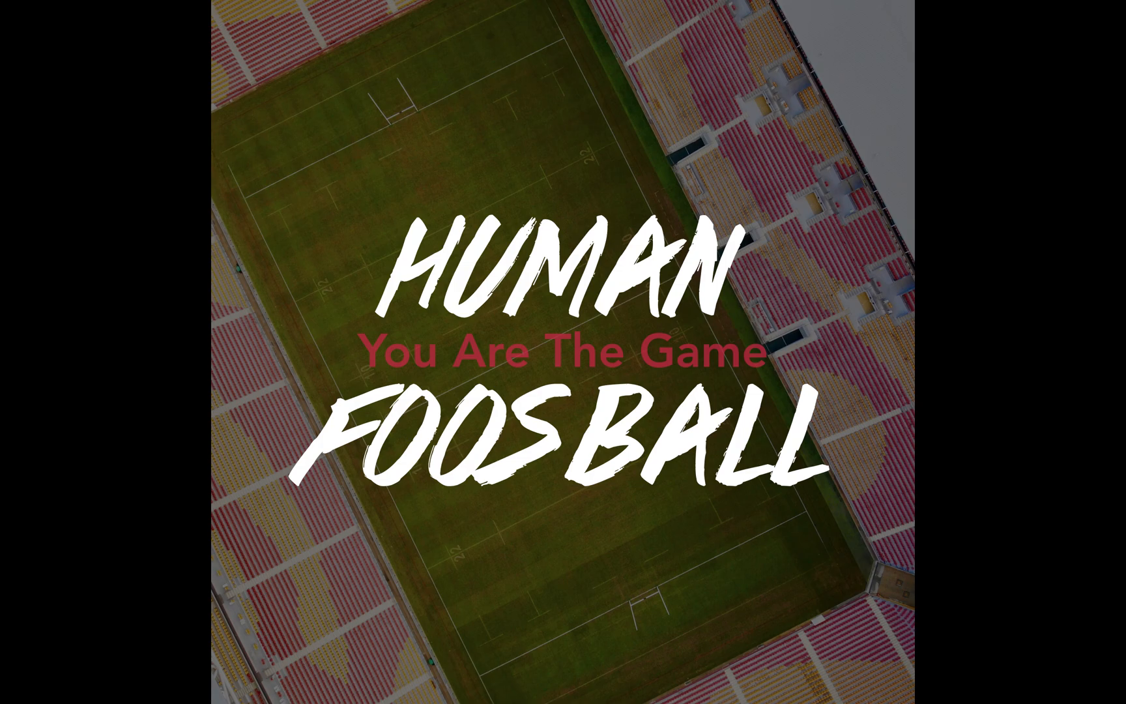
key("Escape")
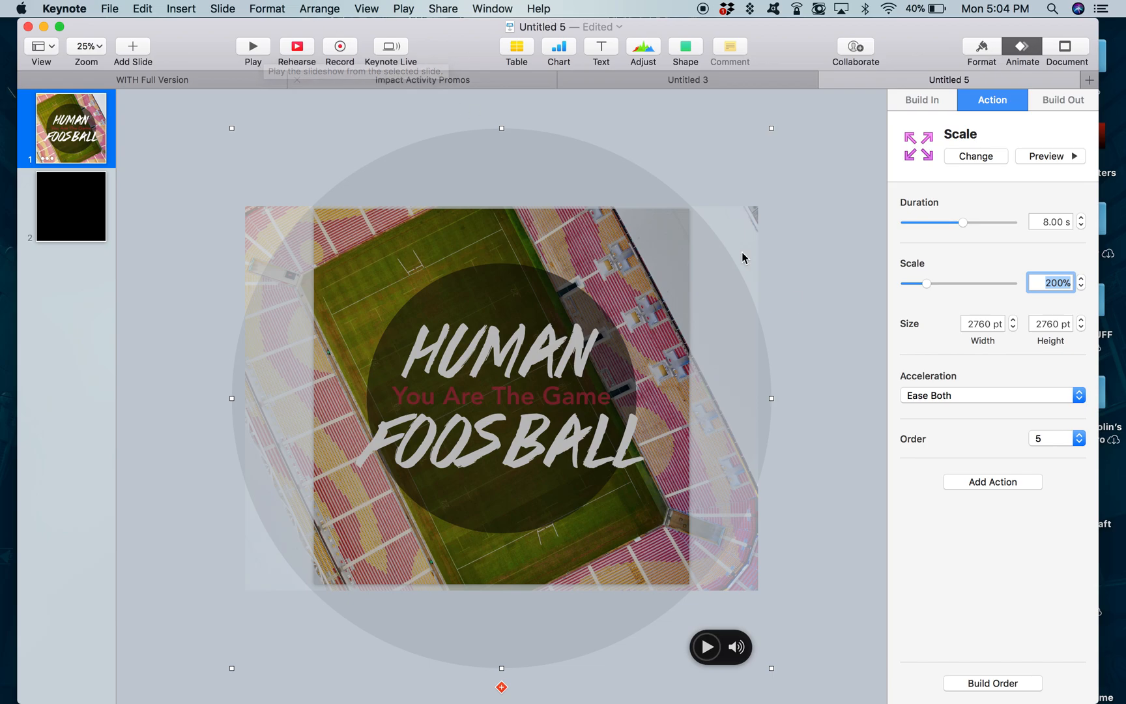
Add a Dissolve build-out effect to the "Human Foosball" title and preview it
left_click(794, 299)
left_click(547, 371)
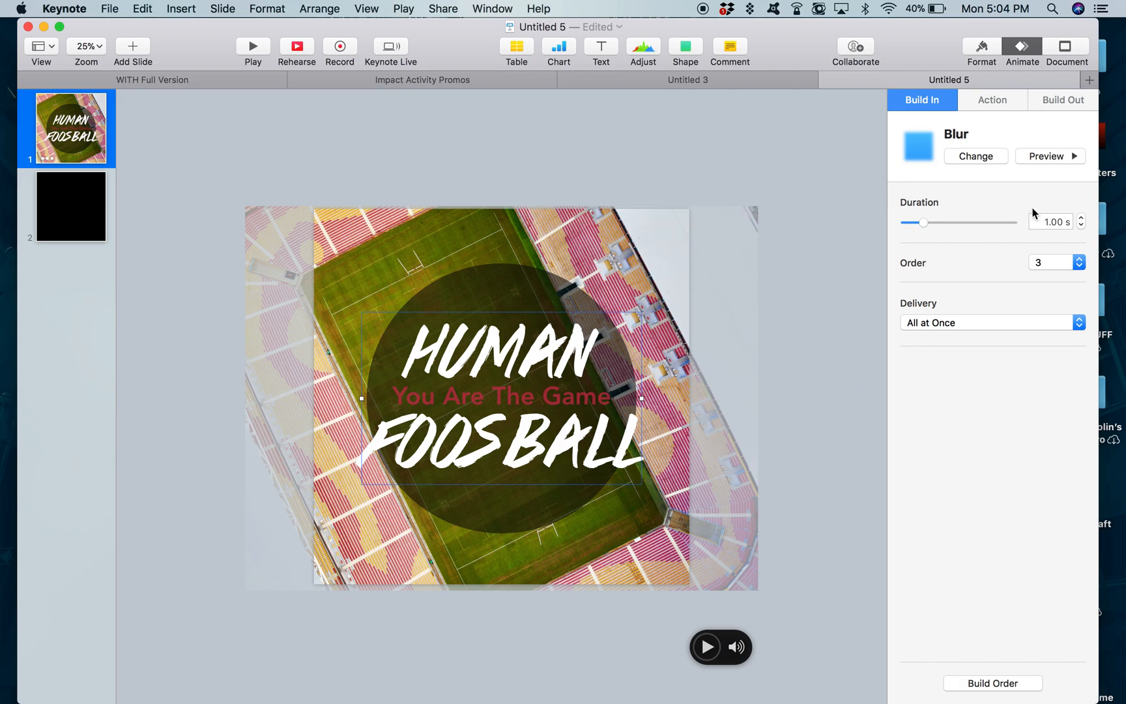
left_click(1063, 102)
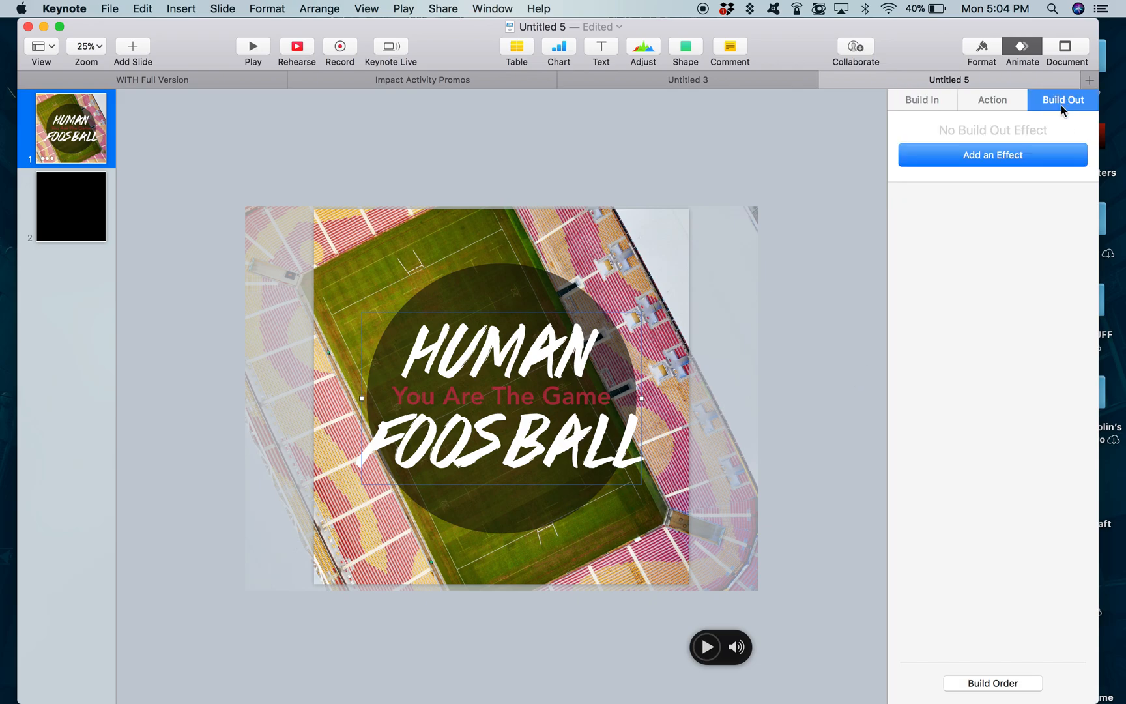
left_click(1026, 159)
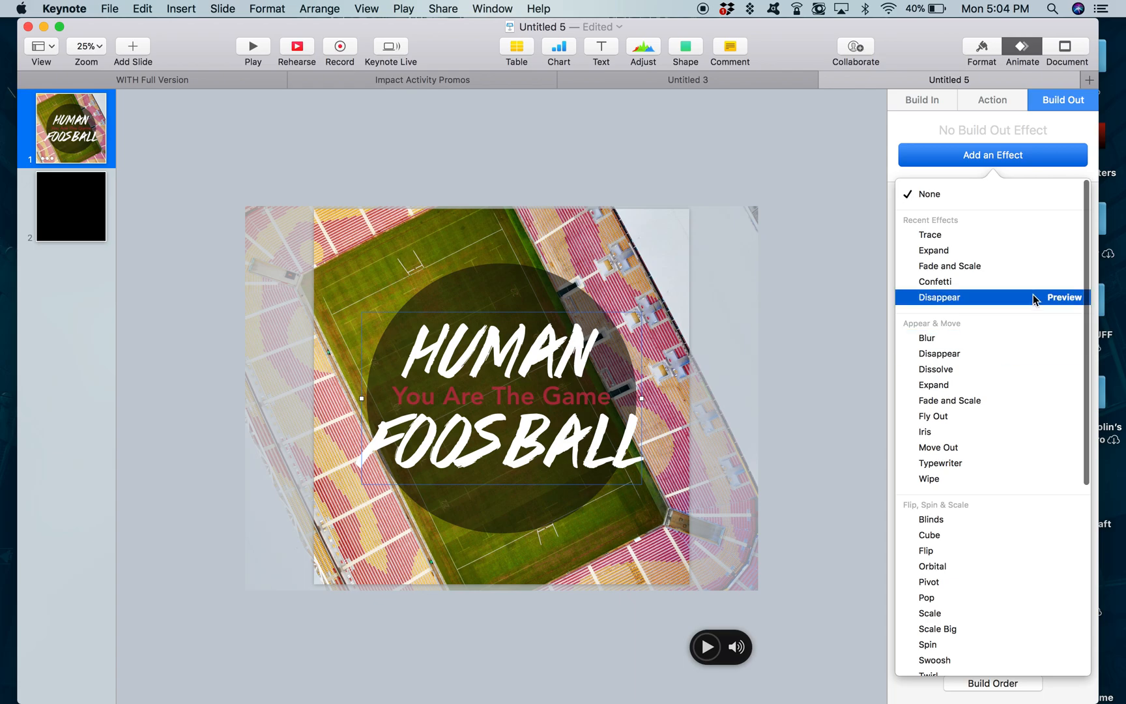
scroll(1014, 348, "down", 3)
scroll(1014, 344, "down", 3)
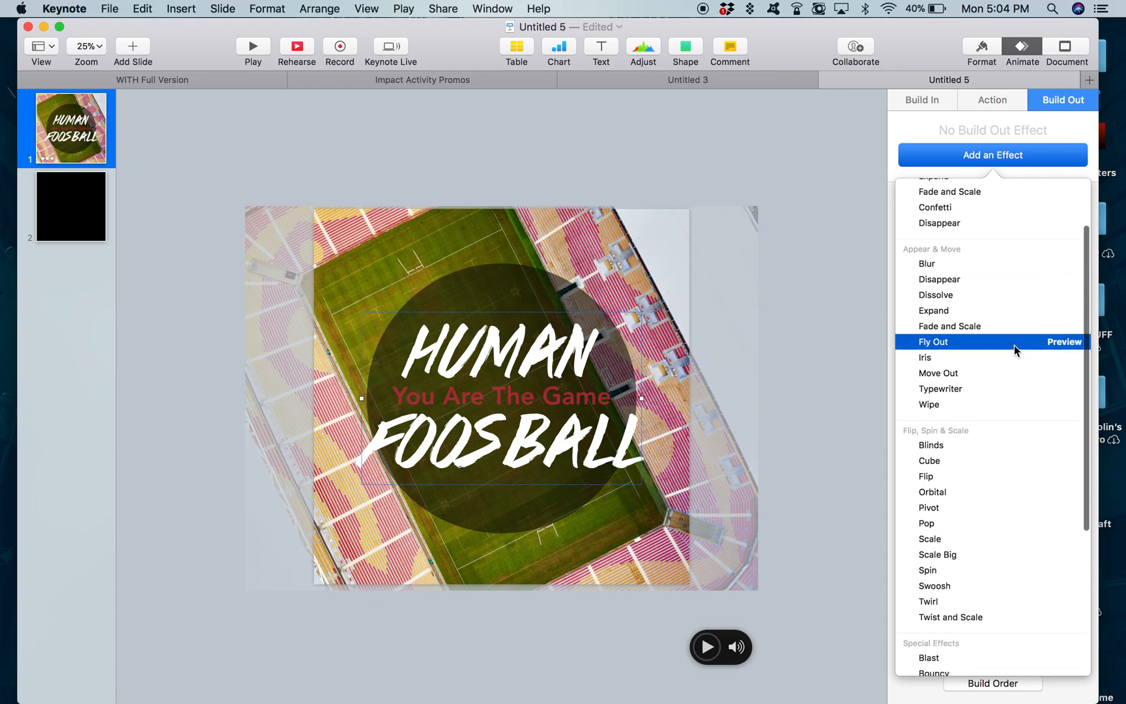
left_click(1036, 284)
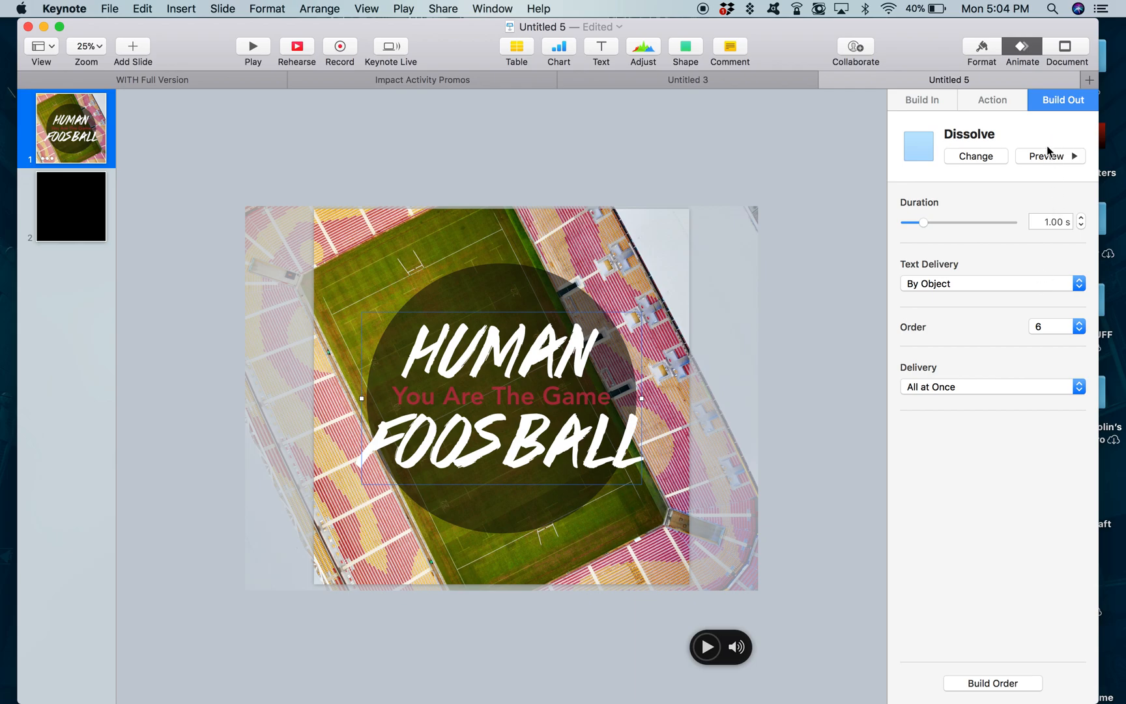
left_click(1042, 156)
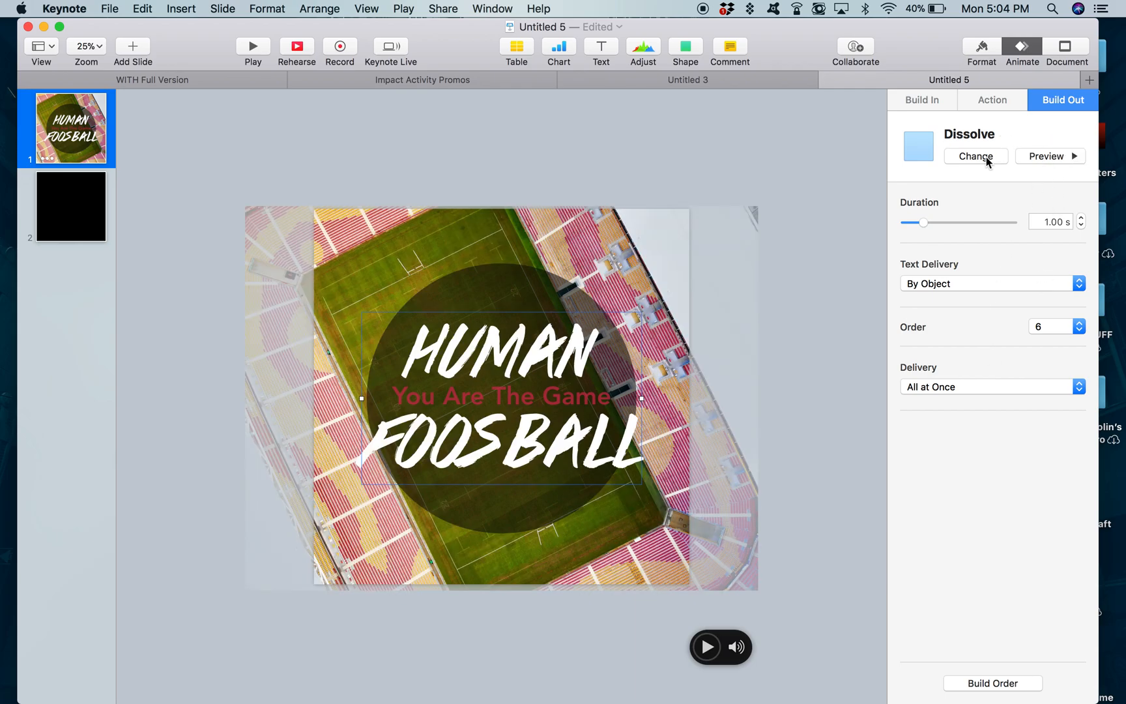
Change the title's build-out effect to Crumble
left_click(985, 156)
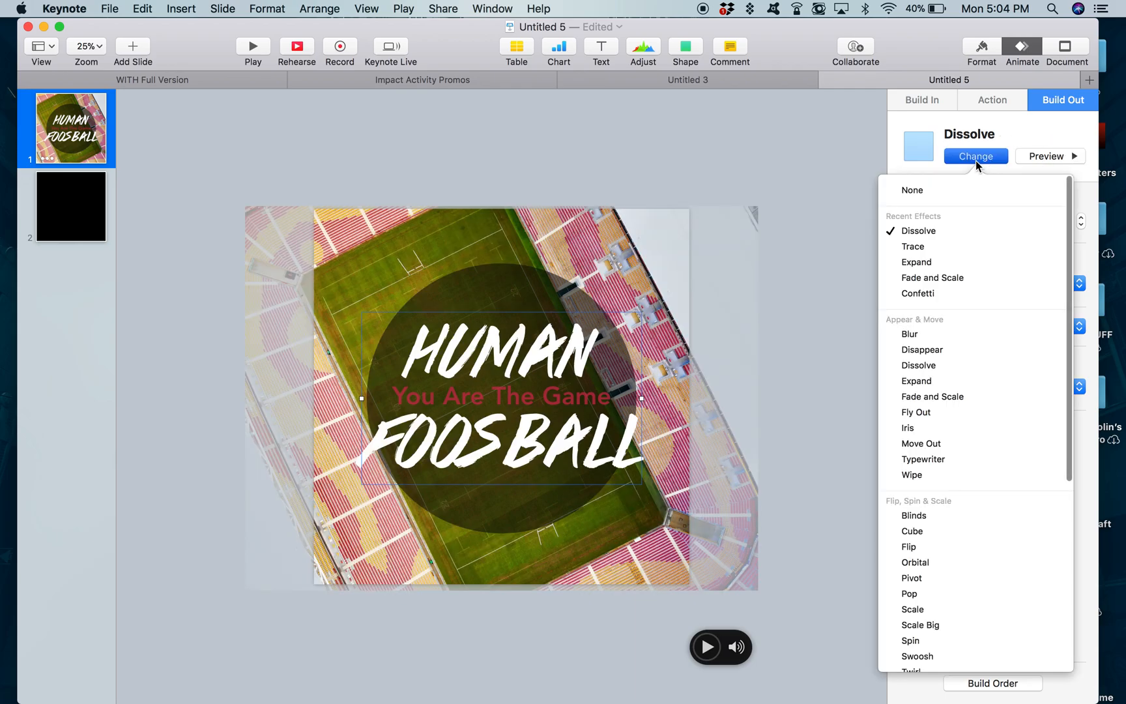
scroll(937, 520, "down", 3)
scroll(937, 522, "down", 5)
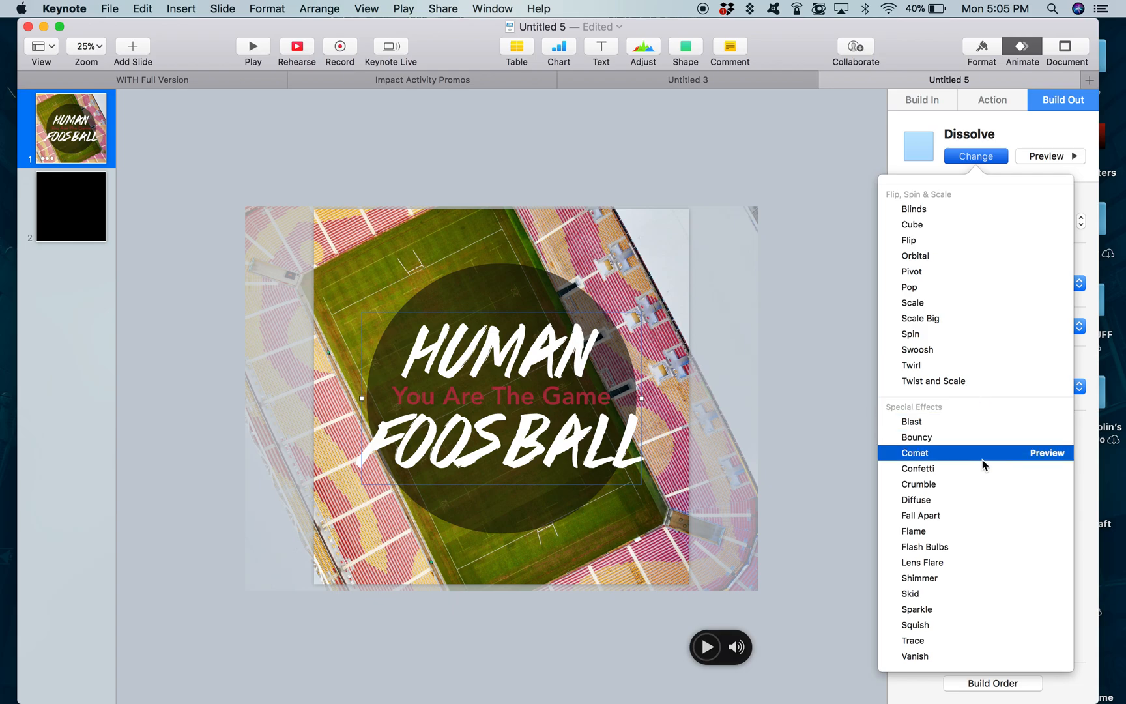
left_click(983, 483)
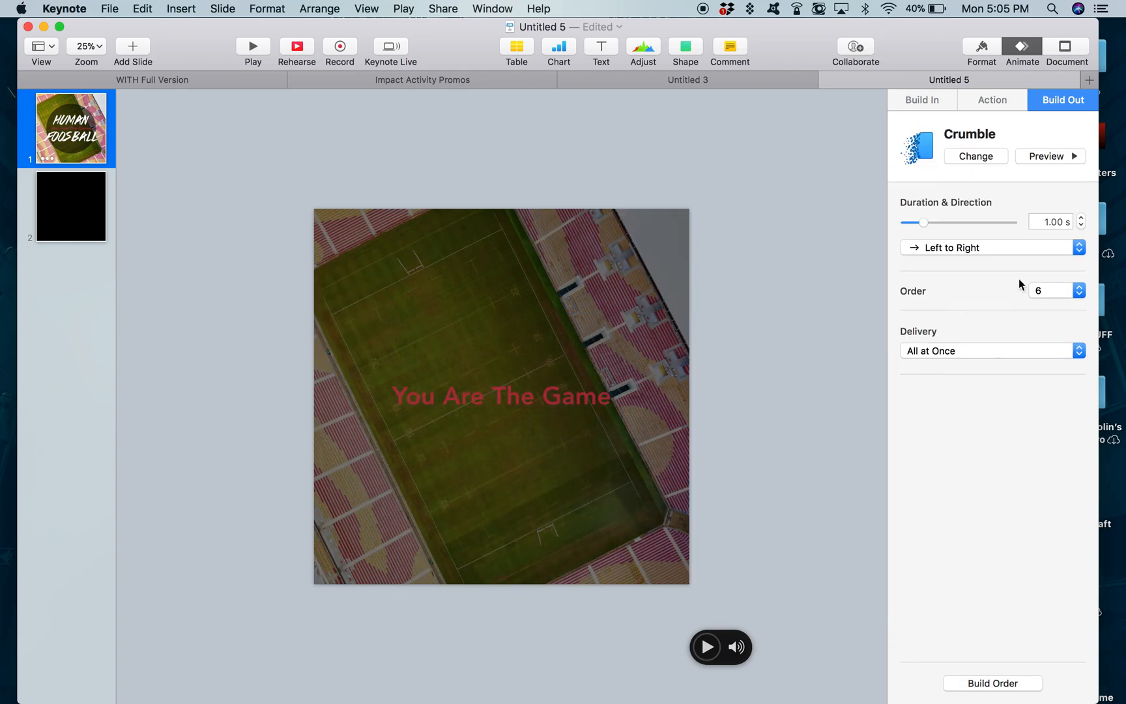
Browse the build-out effects for a replacement for the title's Crumble effect
left_click(976, 156)
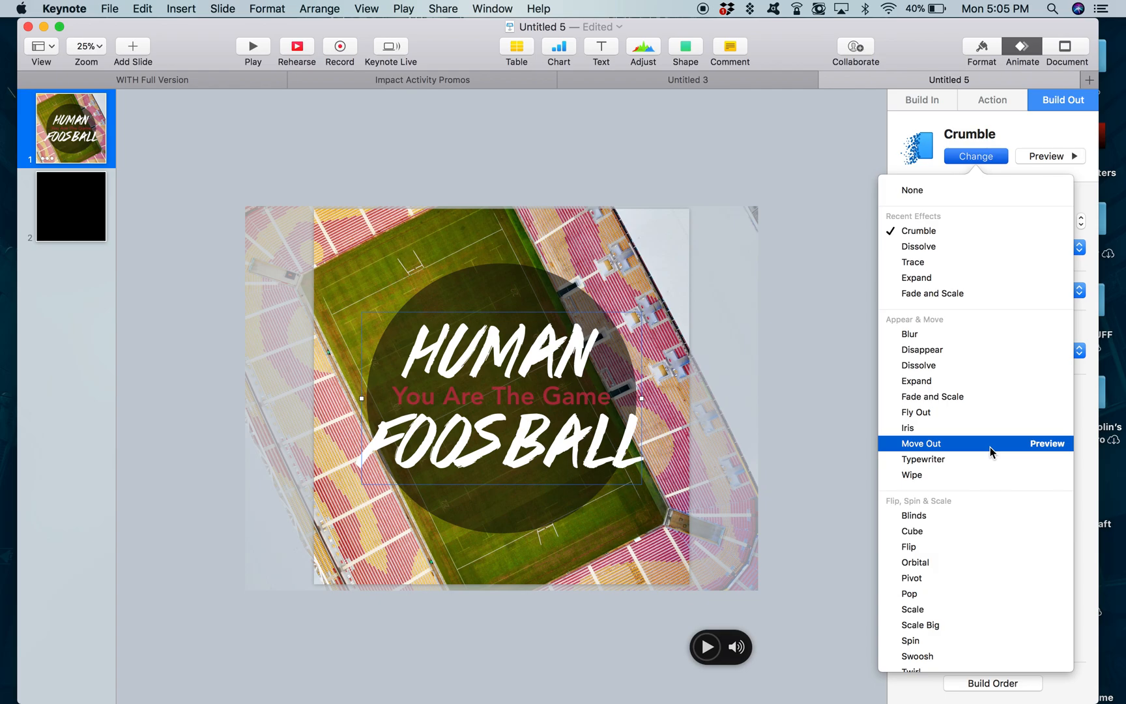
Apply the Fade and Scale build-out effect to the Human Foosball title and to the "You Are The Game" text
left_click(1000, 399)
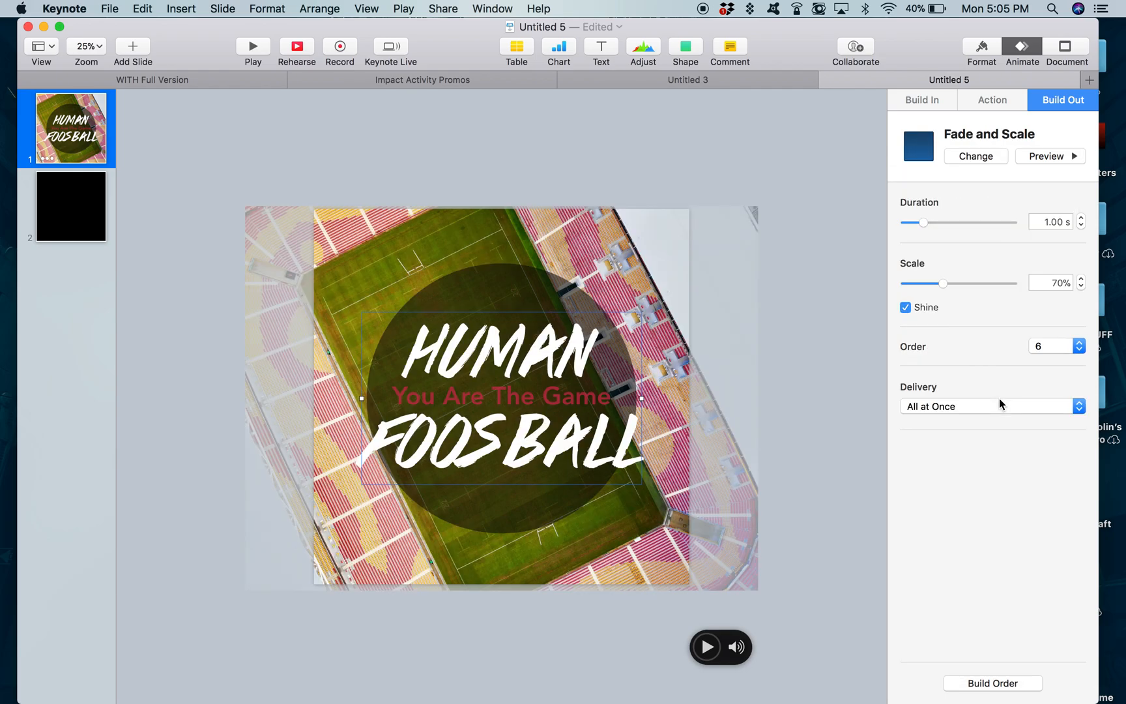
left_click(579, 399)
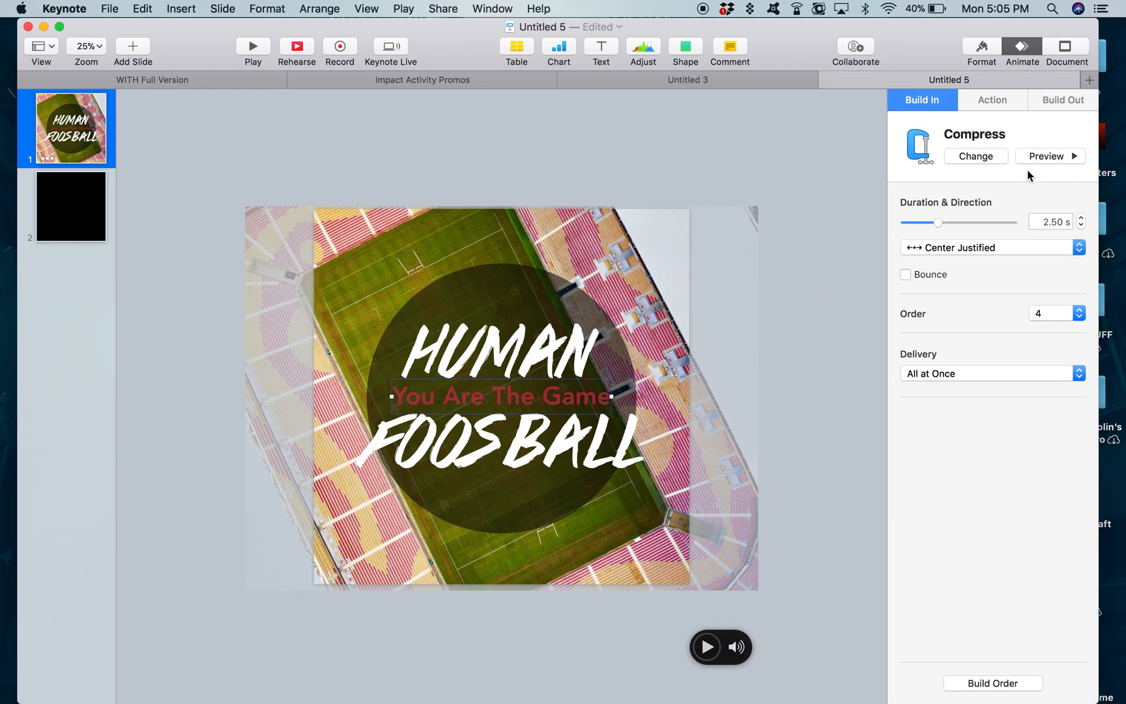
left_click(1055, 108)
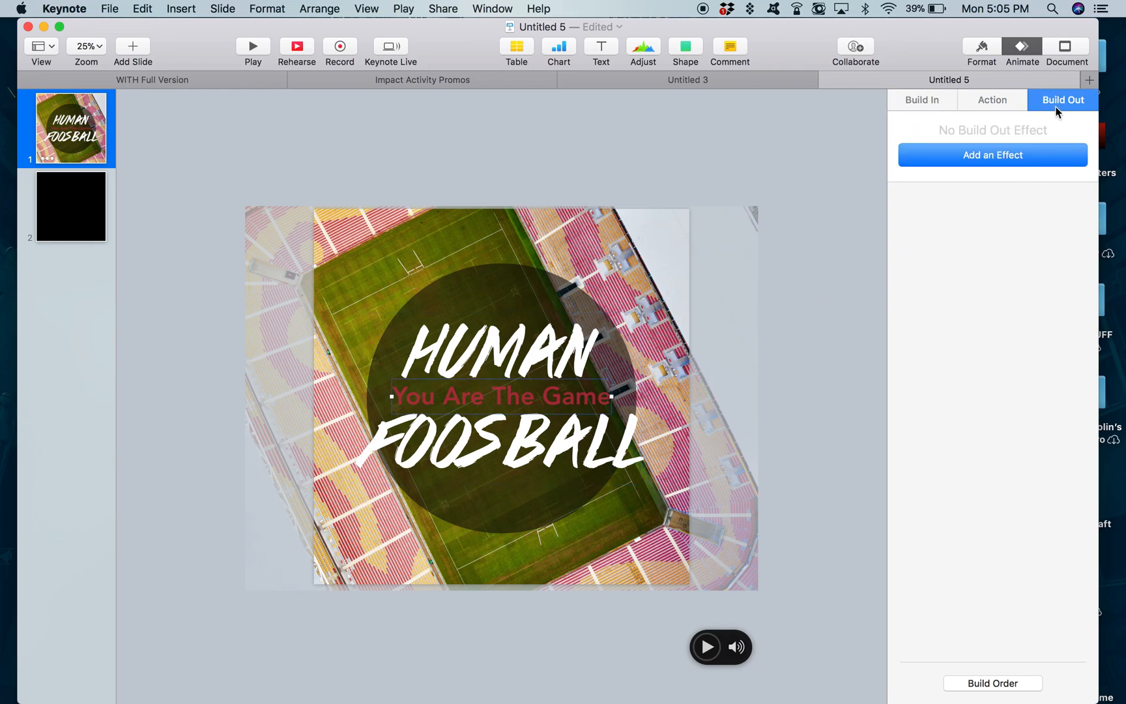
left_click(979, 164)
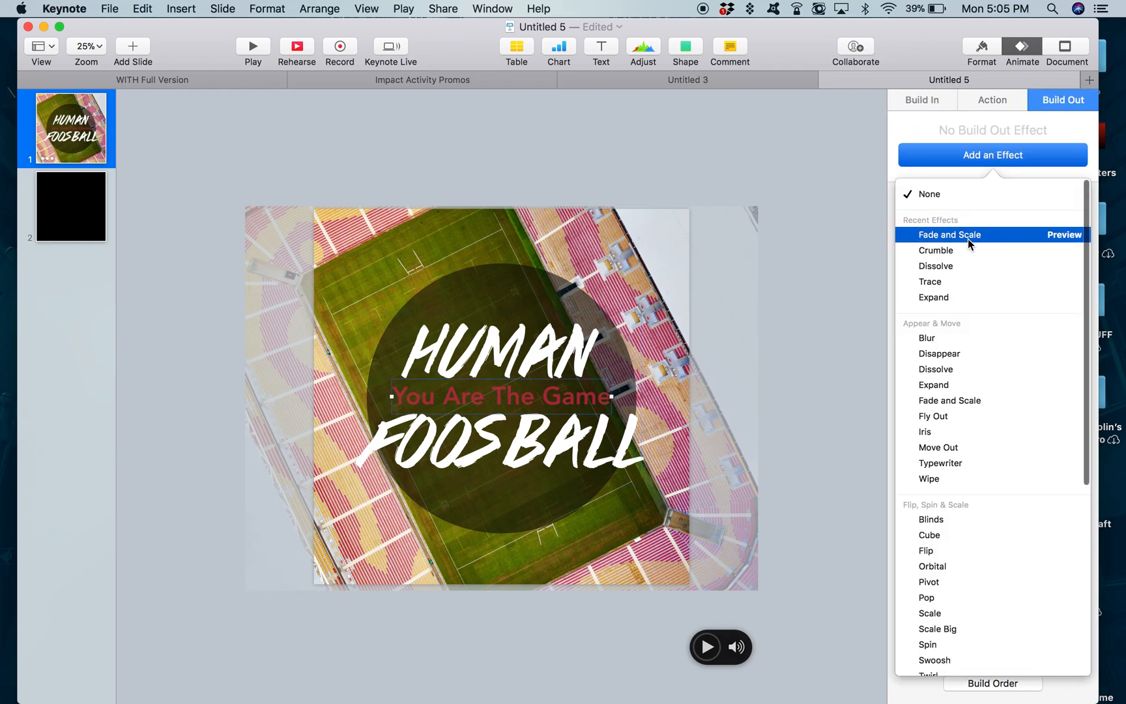
left_click(968, 237)
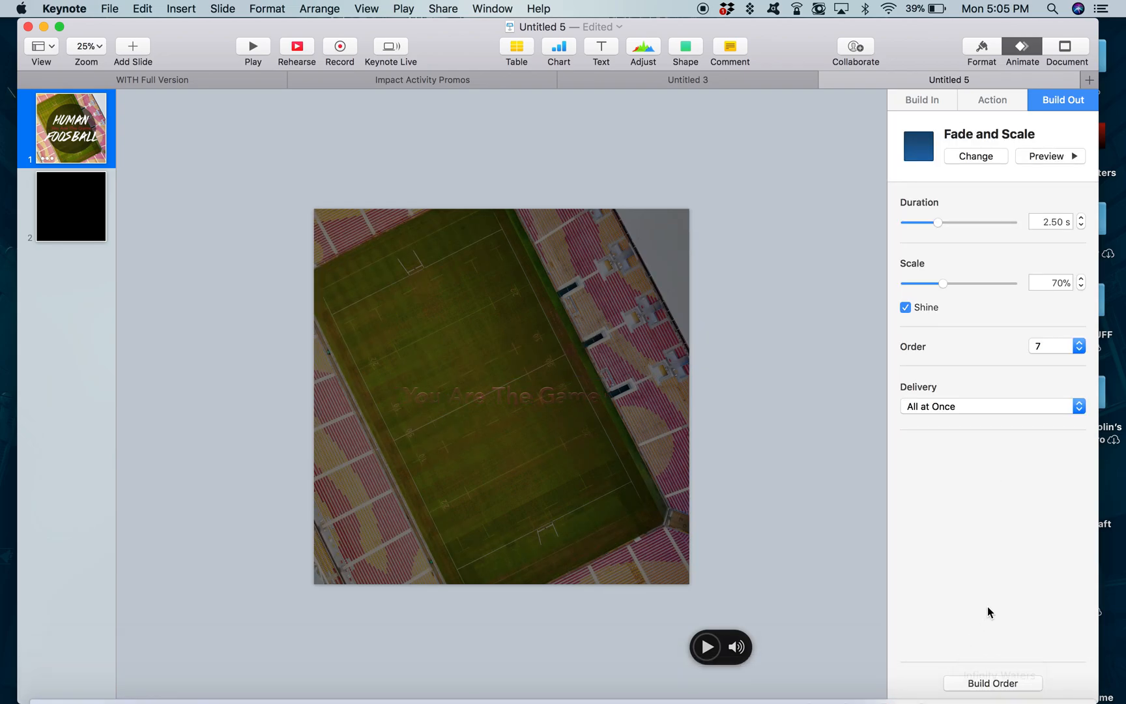
In the build order, start the "You Are The Game" fade-out With Build 6 and the Human fade-out After Build 5
left_click(962, 683)
left_click(702, 297)
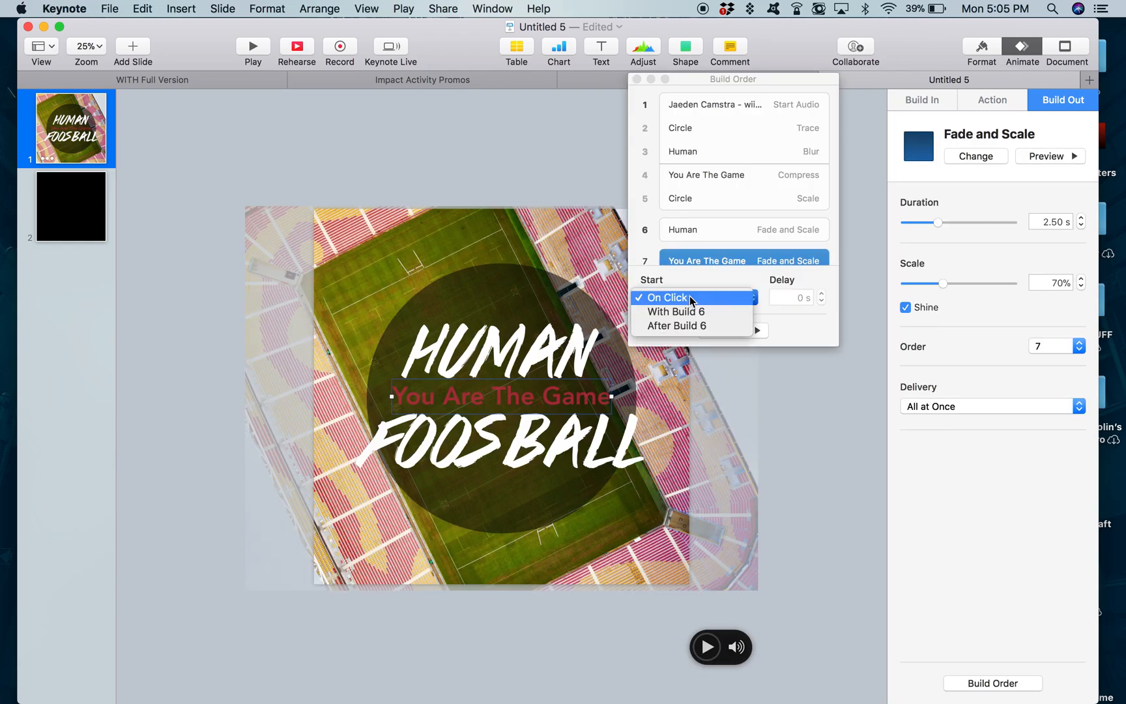
left_click(691, 311)
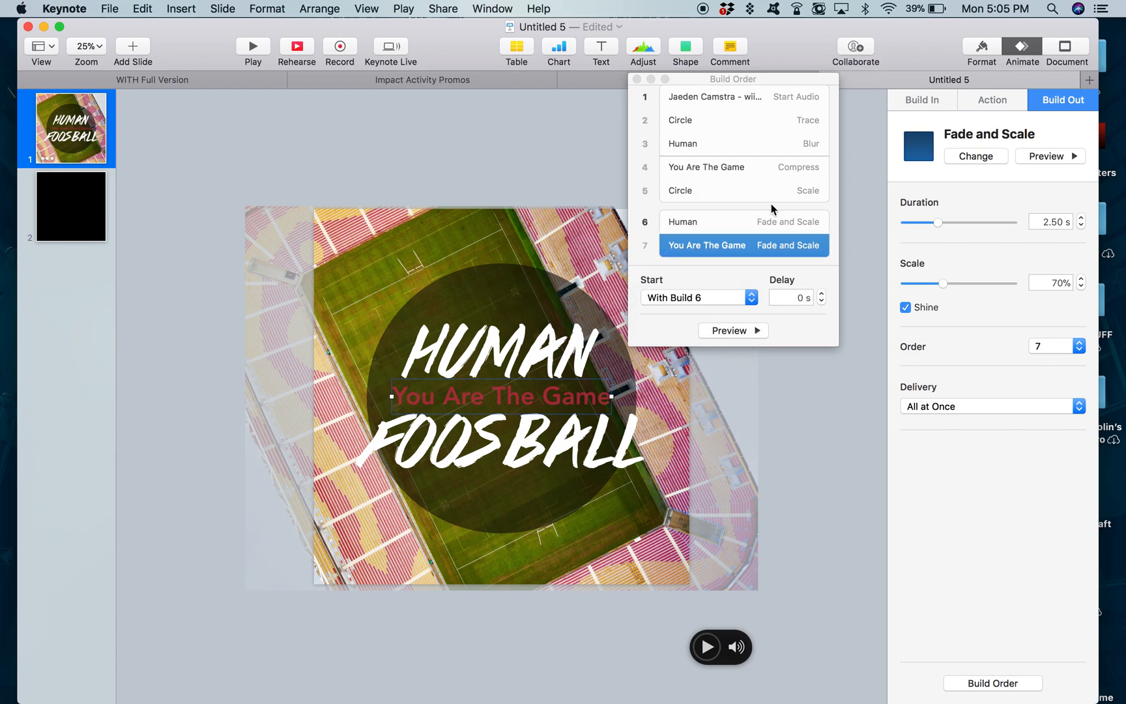
left_click(720, 223)
left_click(704, 299)
left_click(694, 325)
left_click(637, 78)
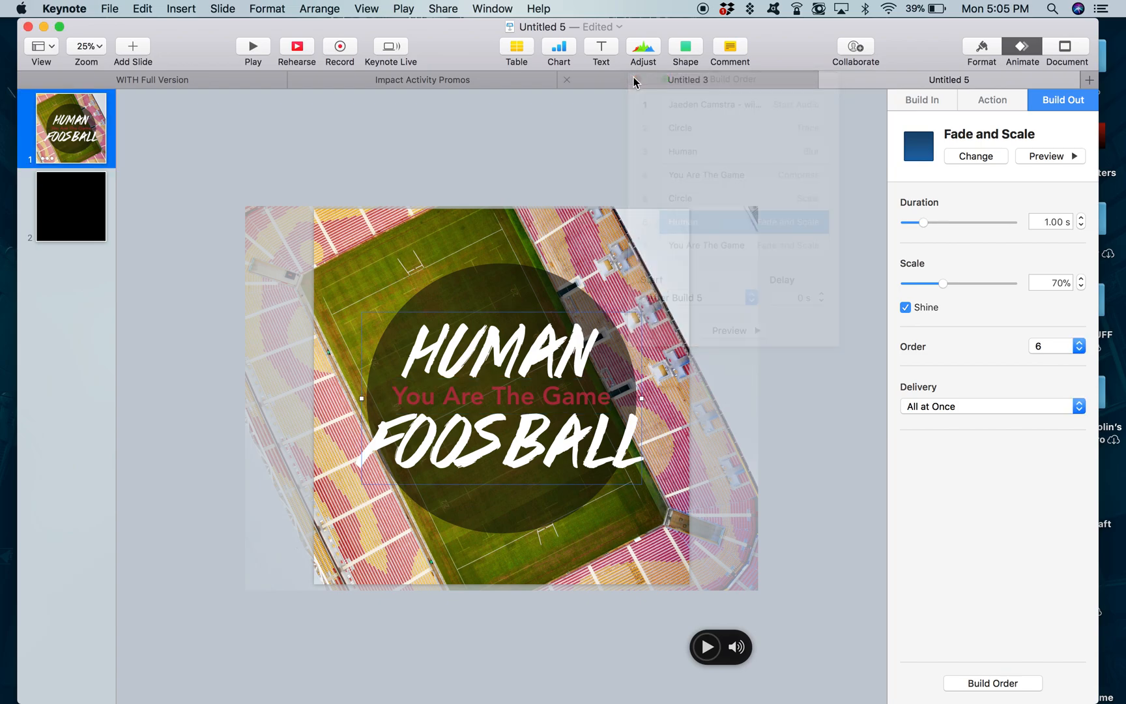
Preview the slide's builds and set the duration of the "You Are The Game" Fade and Scale build-out to 1.00 s
left_click(981, 683)
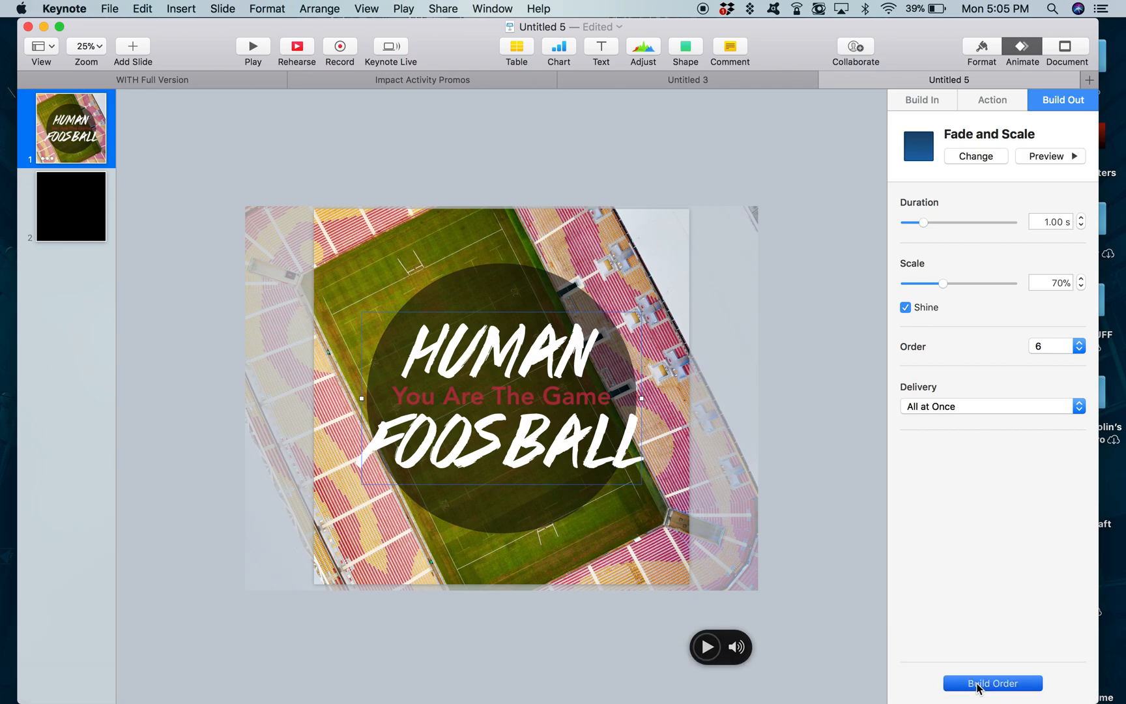
left_click(742, 337)
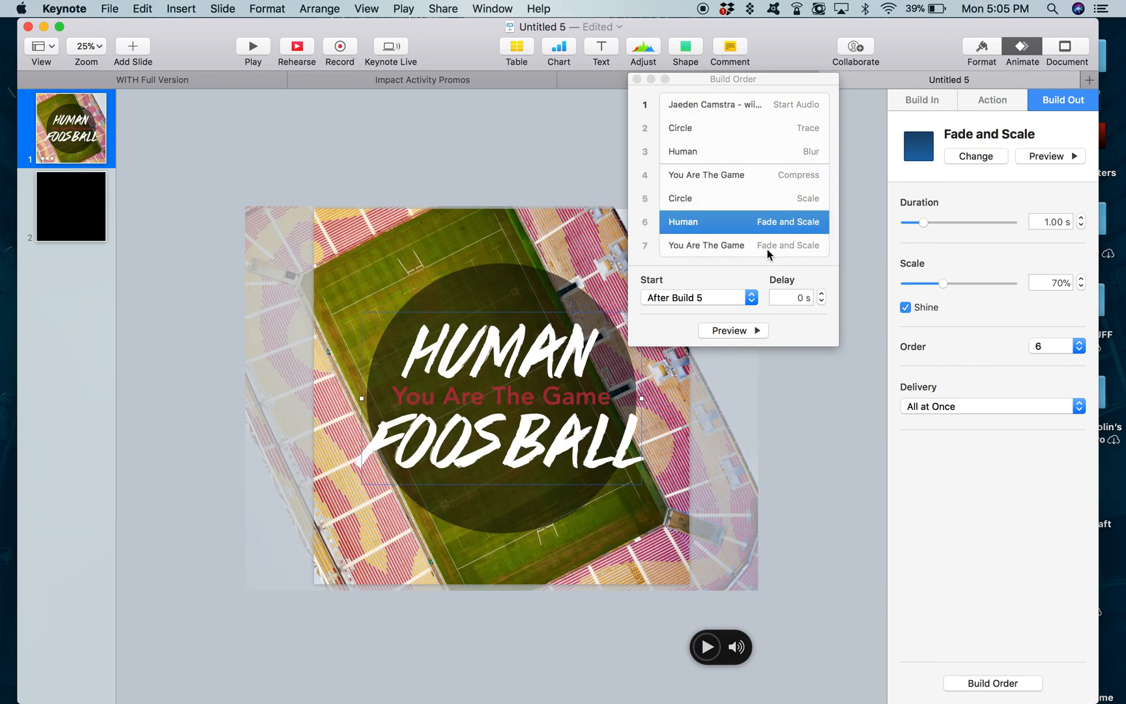
left_click(767, 249)
left_click(775, 225)
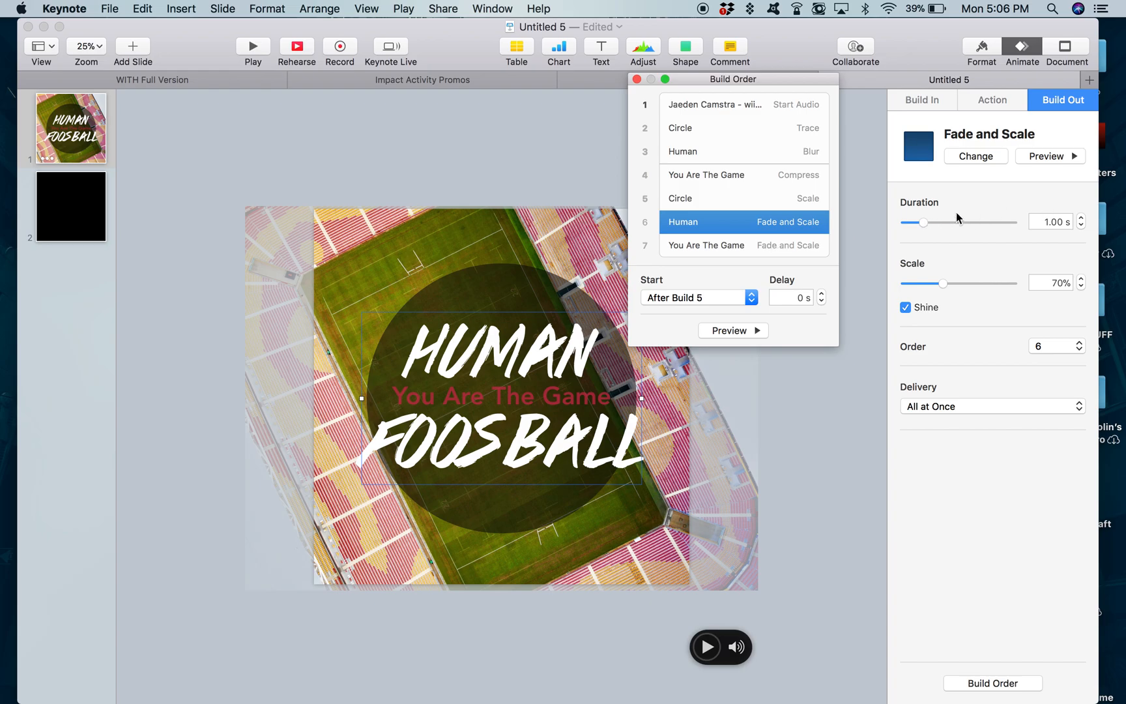
left_click(734, 245)
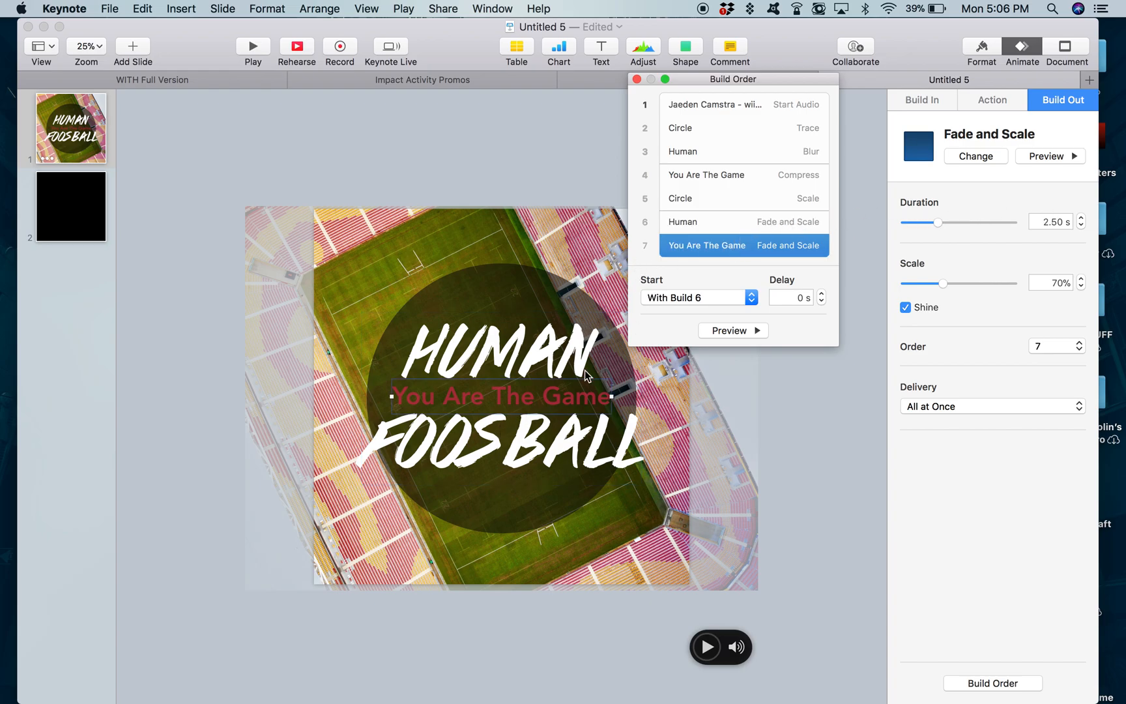
left_click(787, 229)
left_click(783, 251)
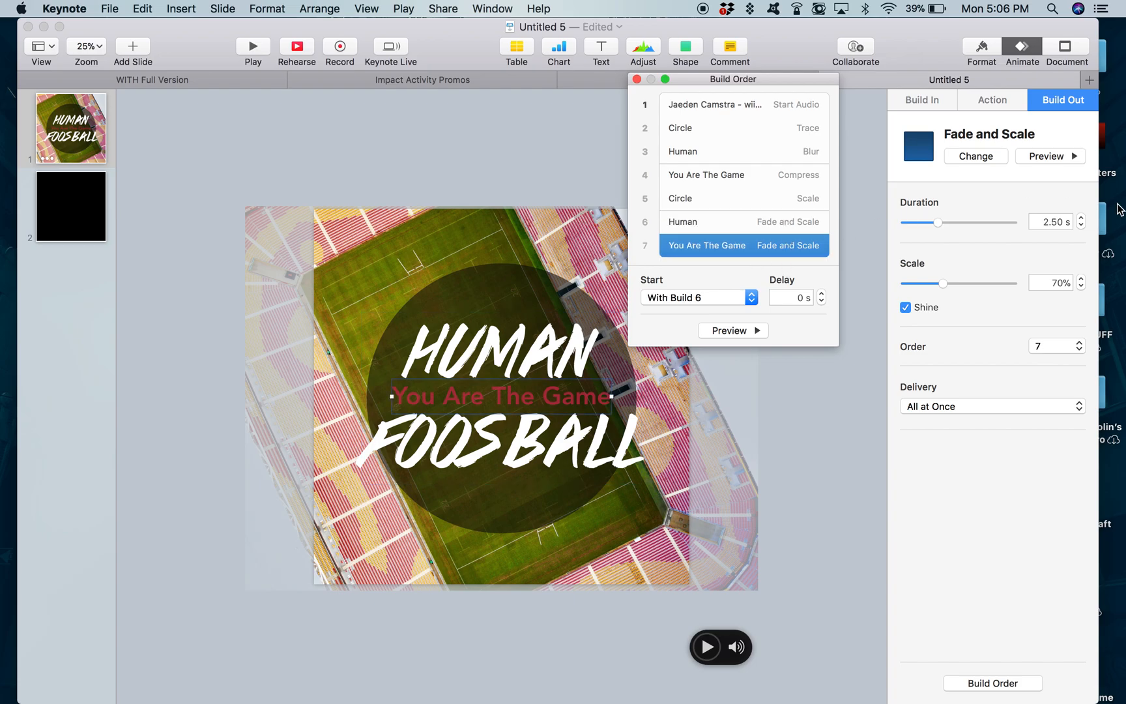
left_click(1081, 226)
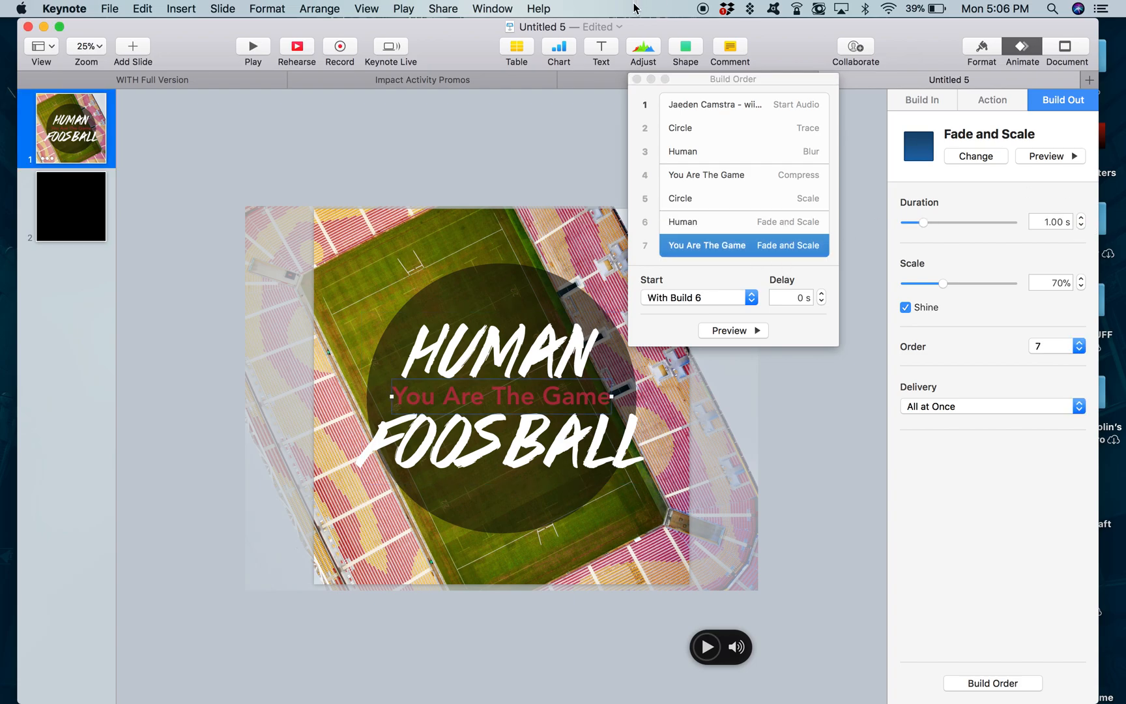
left_click(726, 332)
left_click(636, 79)
Delete the blank black second slide from the presentation
left_click(835, 316)
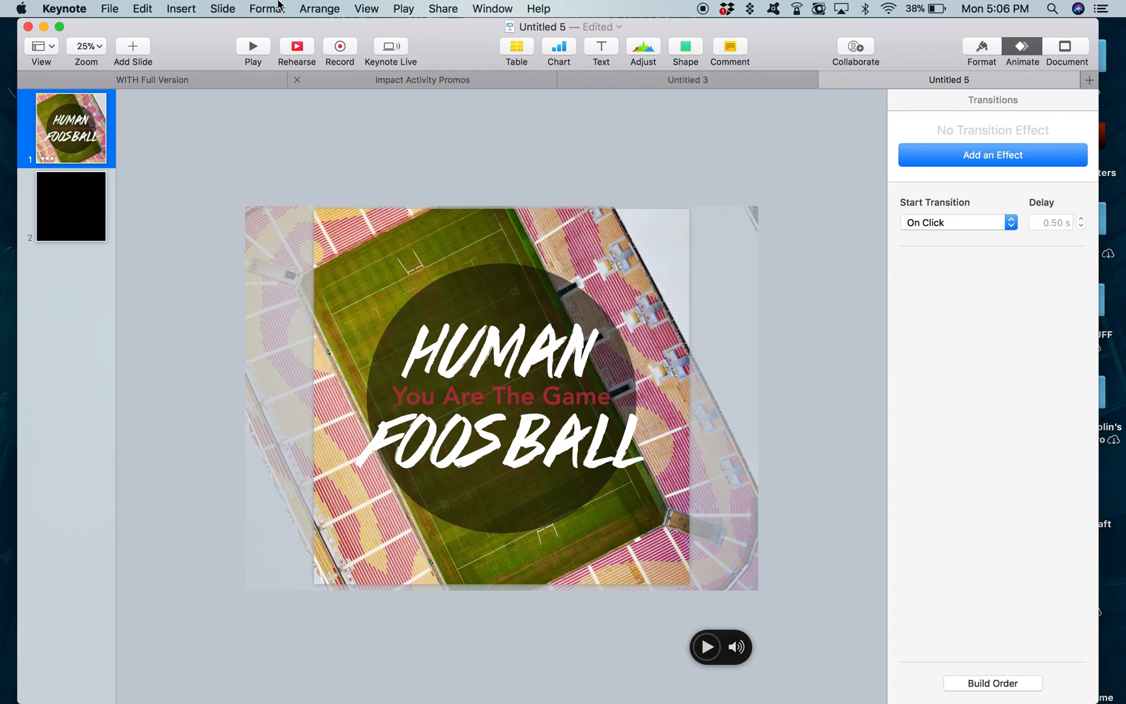
left_click(55, 212)
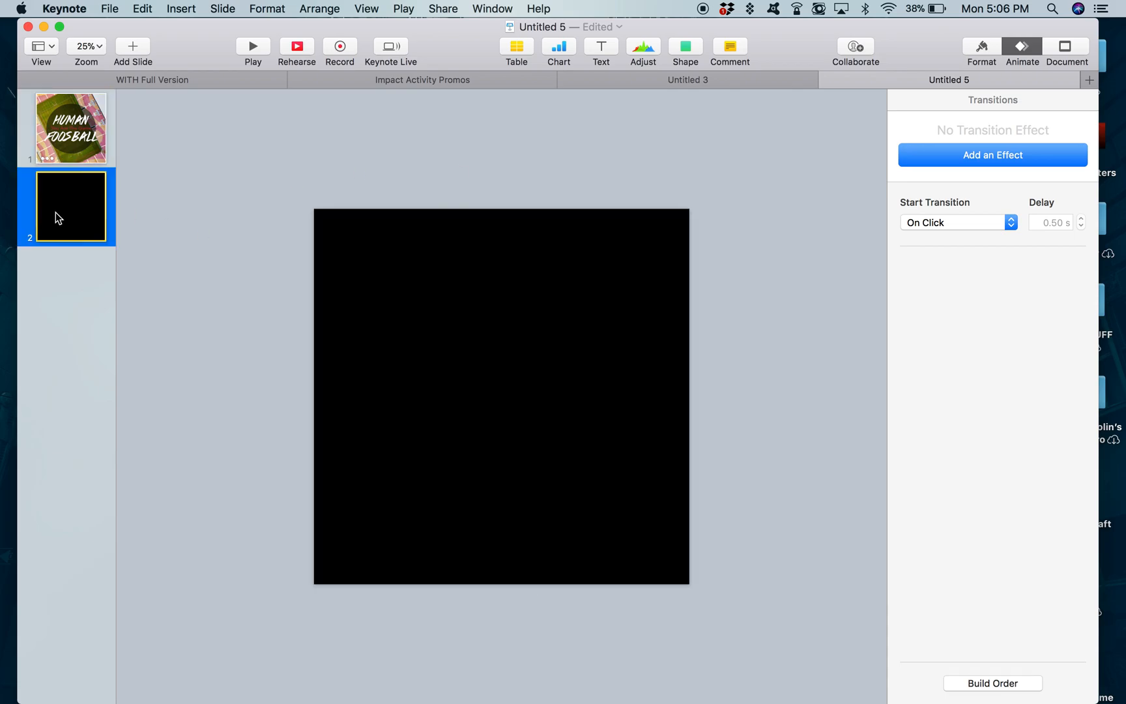
key("Delete")
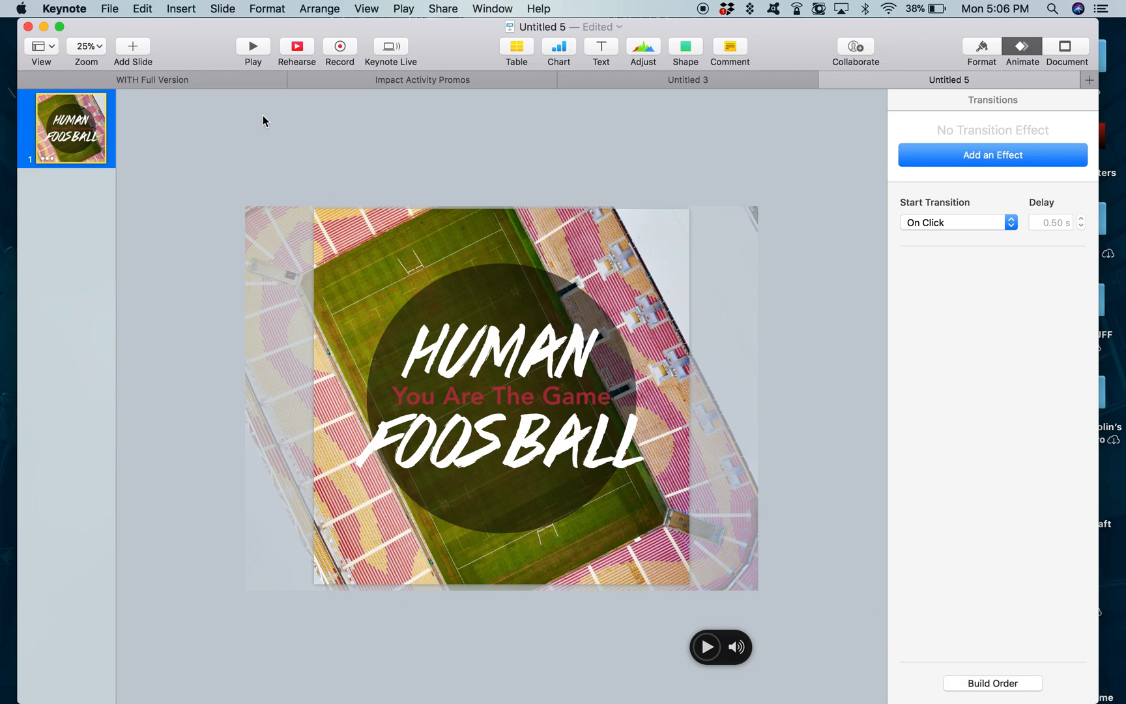
Set up a QuickTime export of the presentation in 1080p format and proceed to the save options
left_click(109, 8)
mouse_move(138, 186)
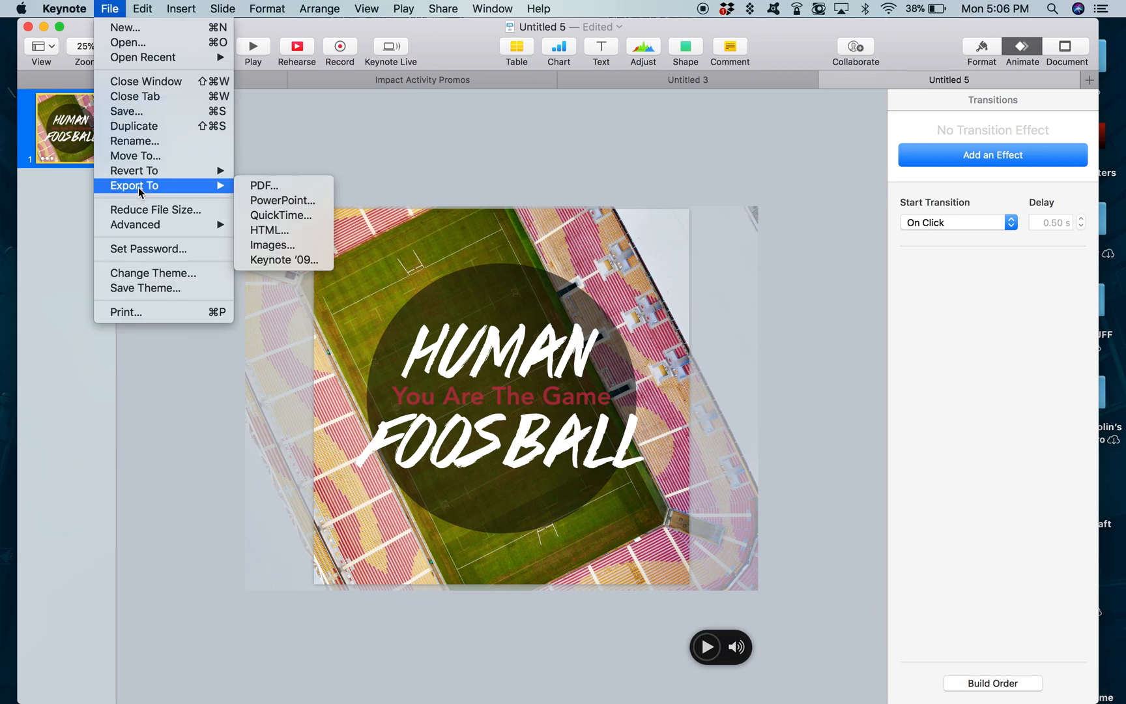
left_click(301, 221)
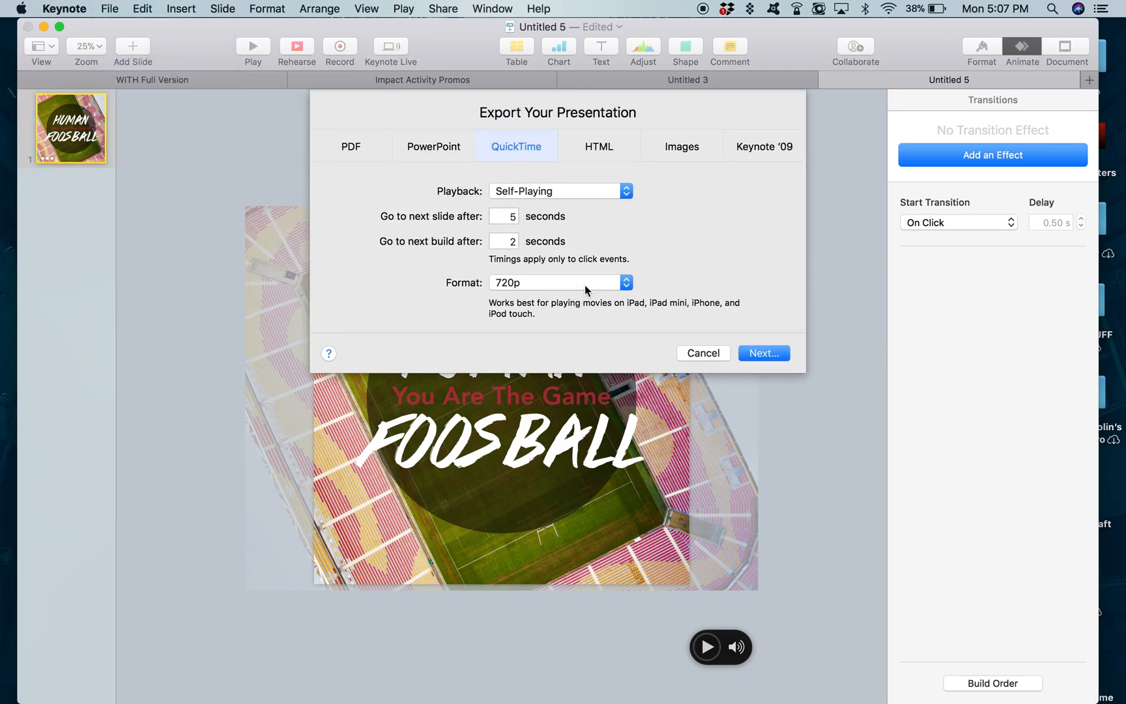
left_click(584, 285)
left_click(585, 299)
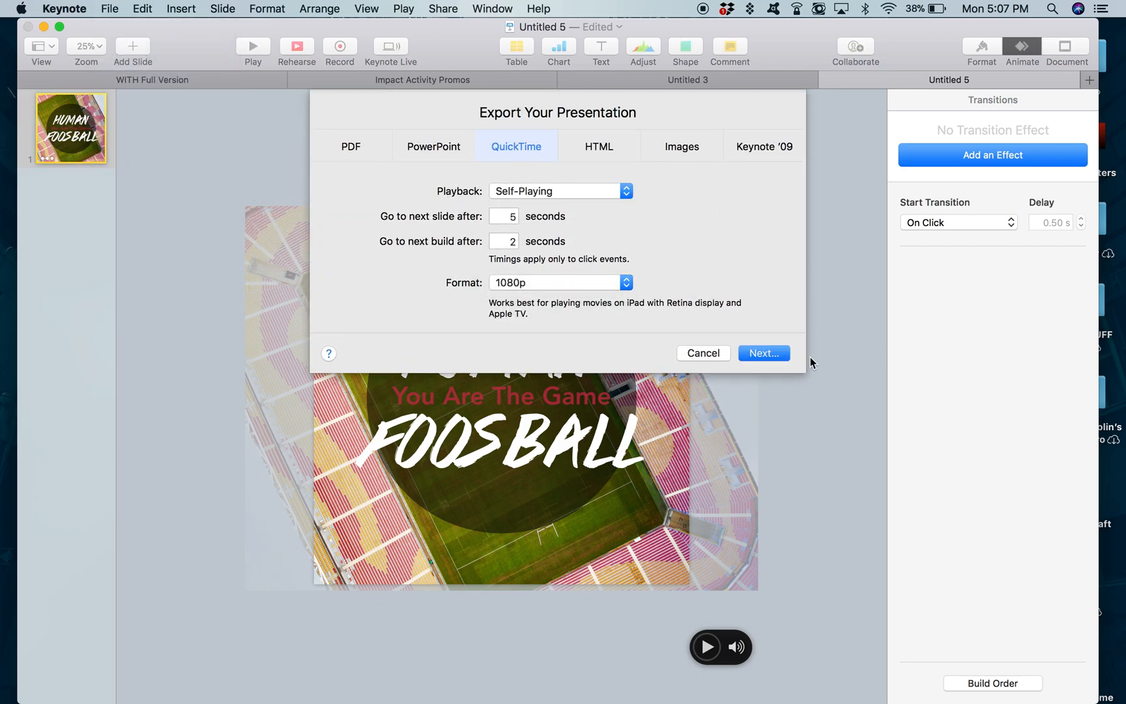
left_click(768, 355)
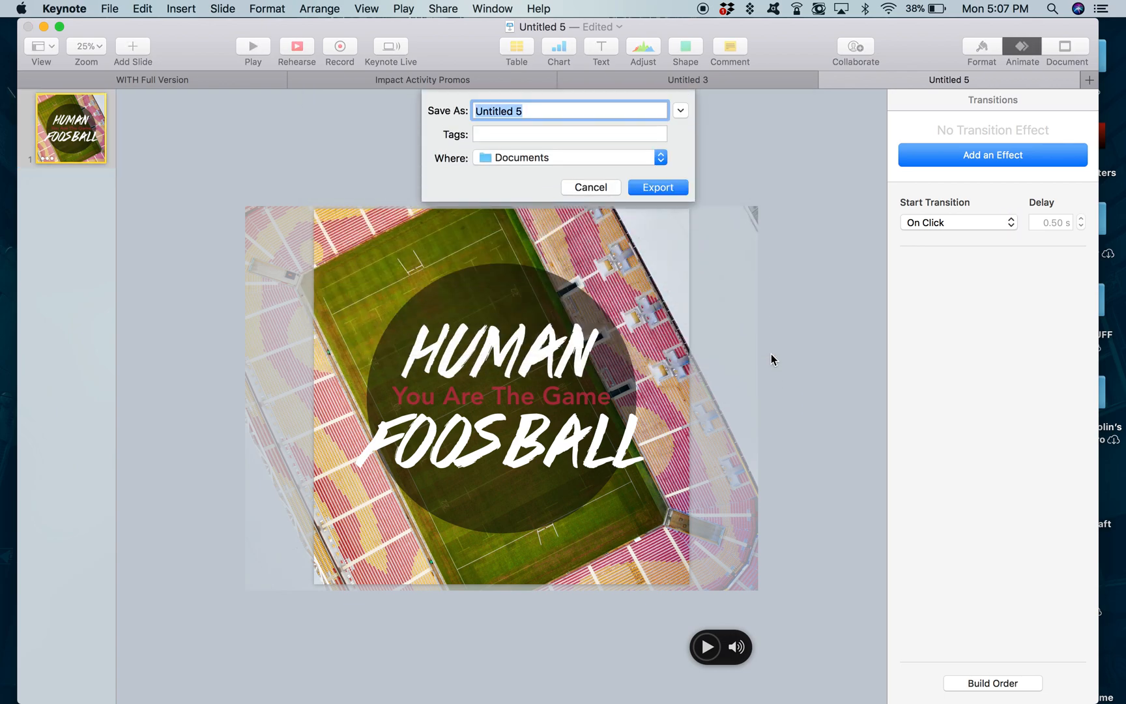
Name the exported movie "Human Foosball" and export it to the Documents folder
key("BackSpace")
type("H")
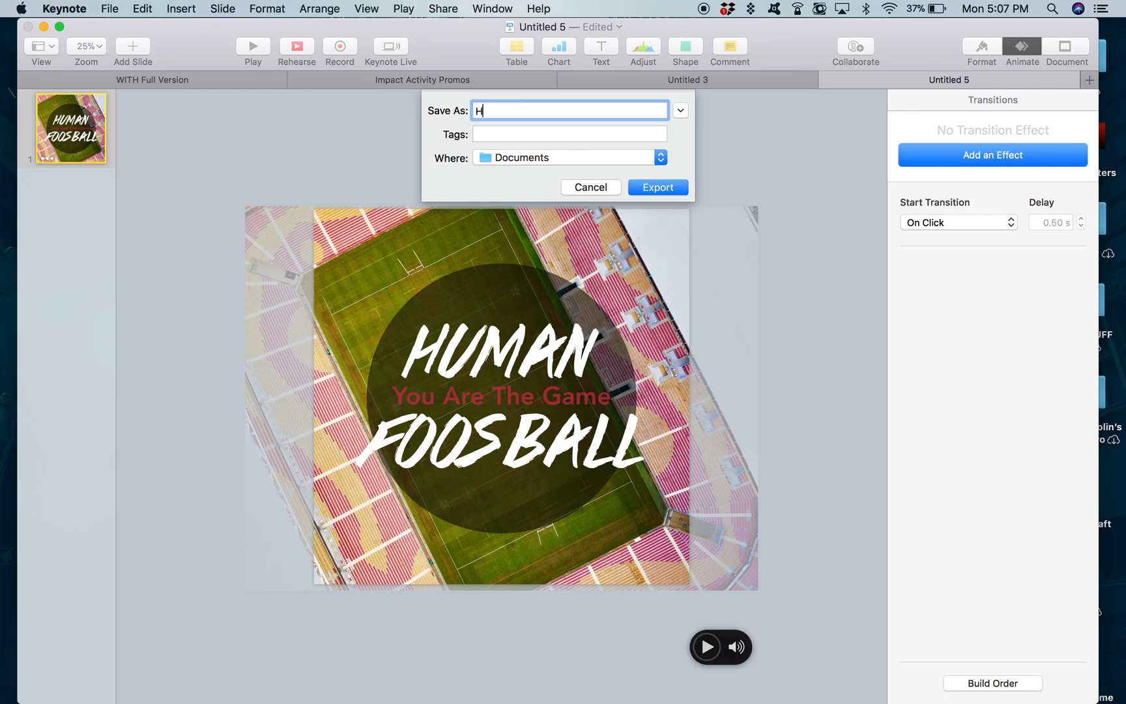
type("uman Foosball")
left_click(668, 185)
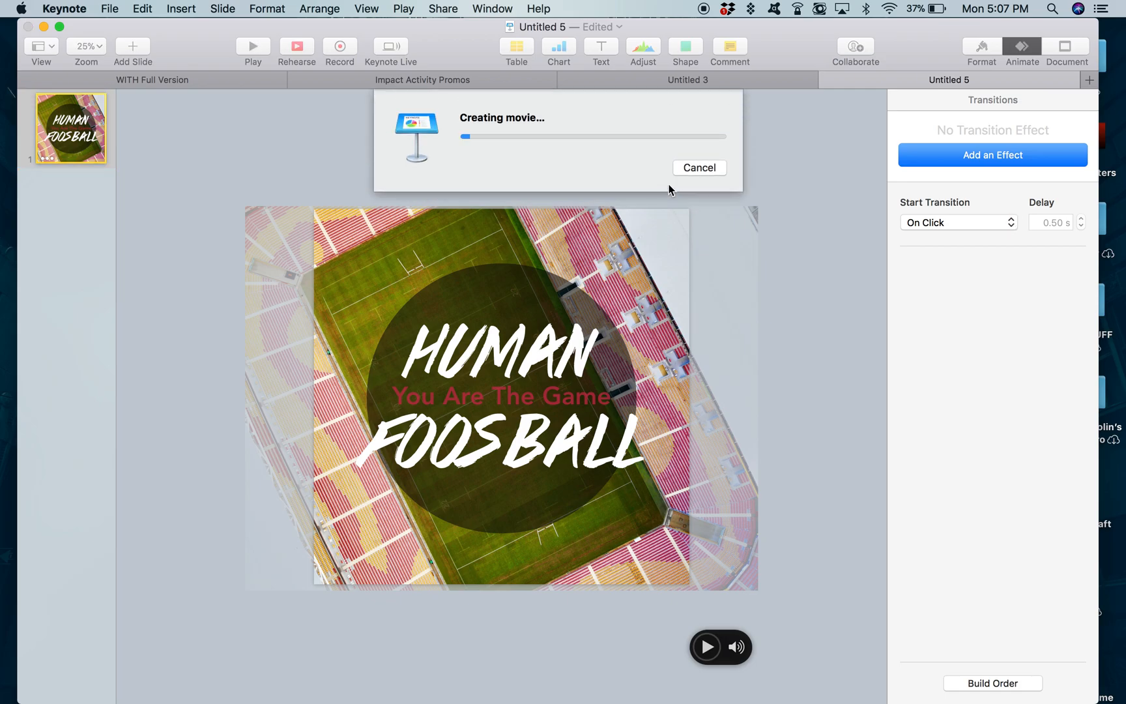
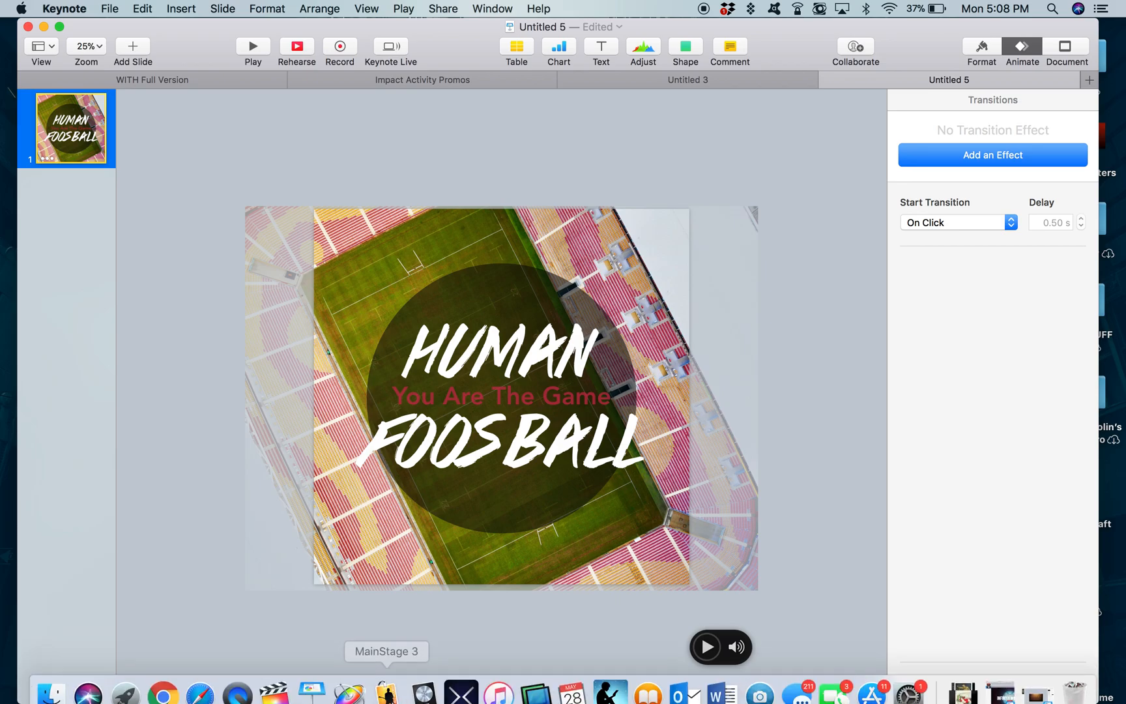
Switch to Finder and send the exported movie from Documents to the nearby iPhone over AirDrop, then close the window
left_click(46, 676)
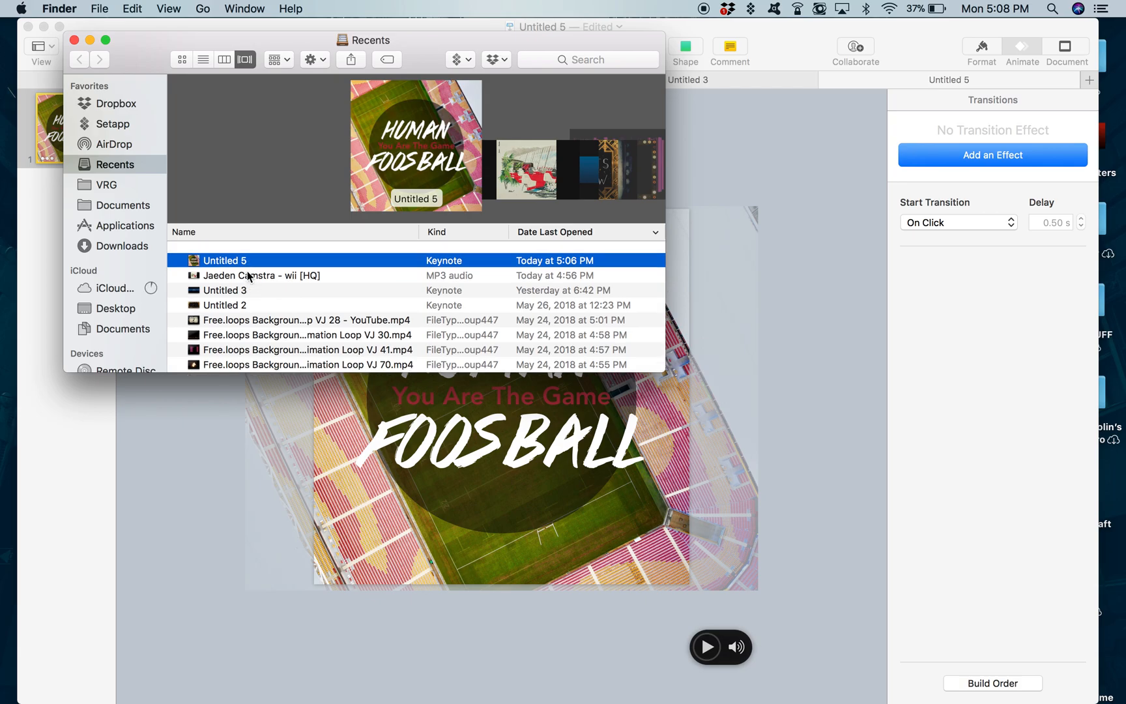
left_click(128, 207)
left_click_drag(240, 252, 420, 165)
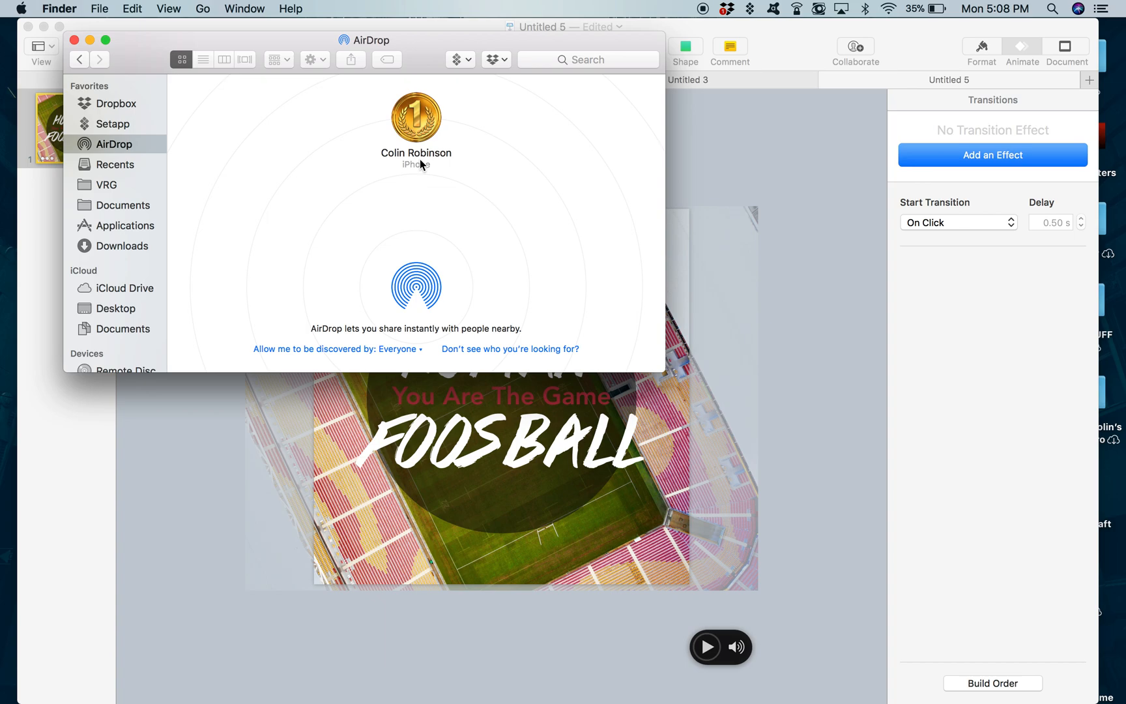
left_click(74, 40)
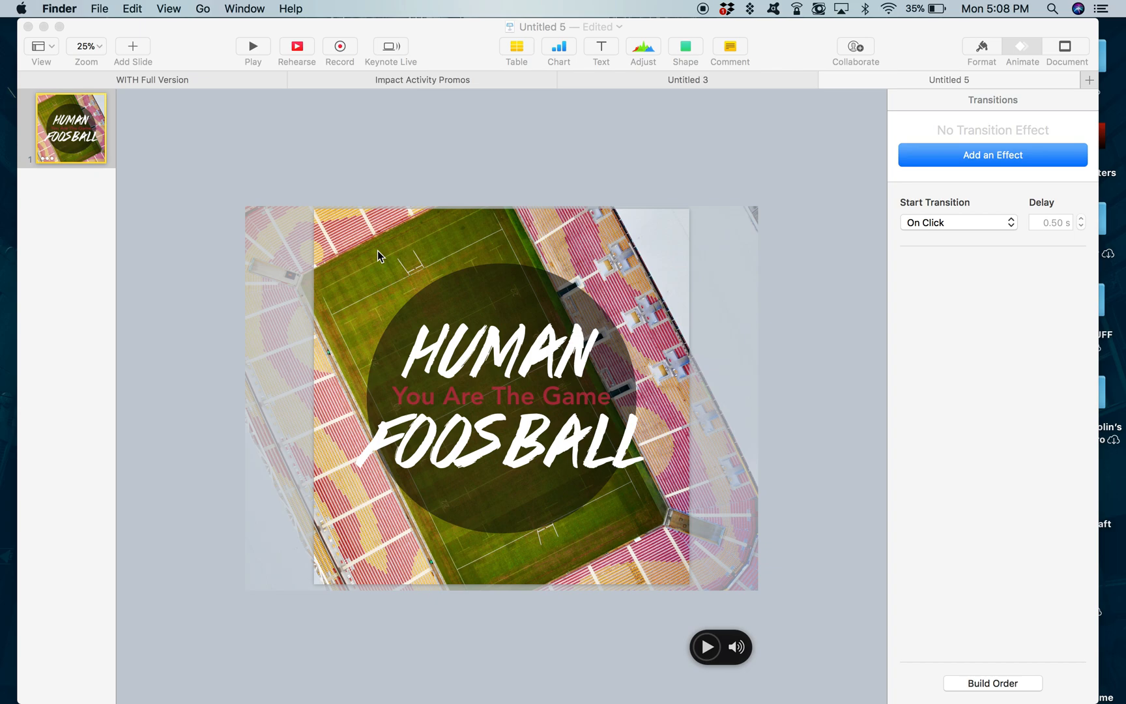
Delete the stadium background image and the dark circle behind the title from the slide
left_click(637, 234)
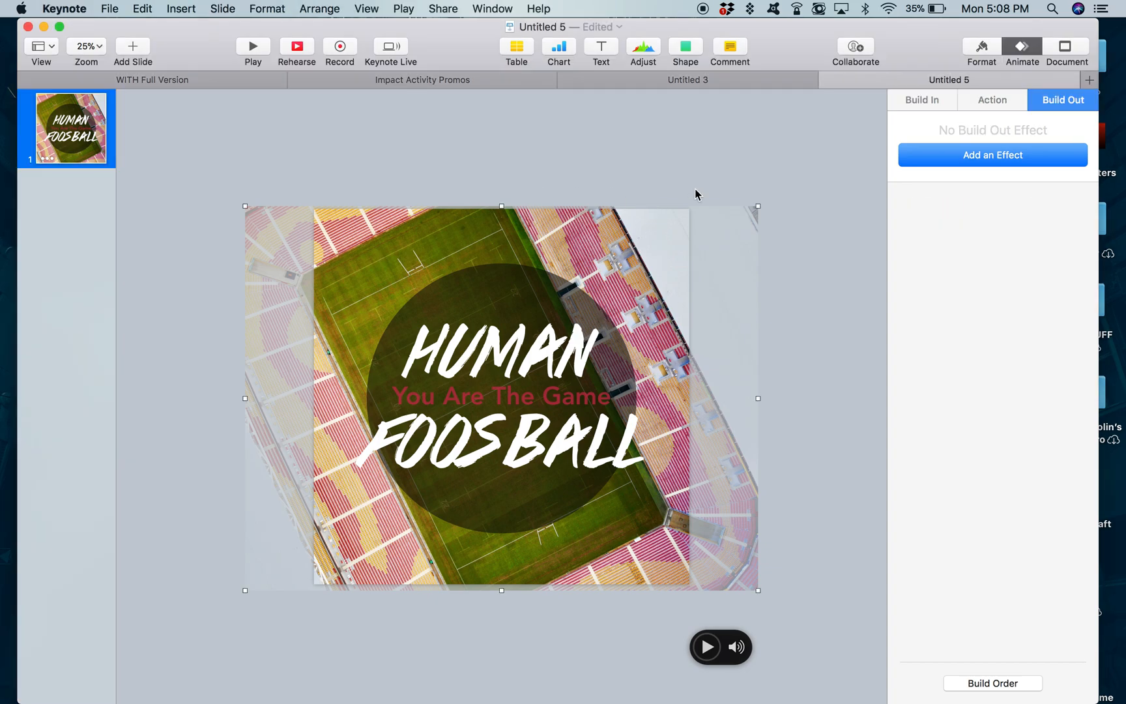
key("BackSpace")
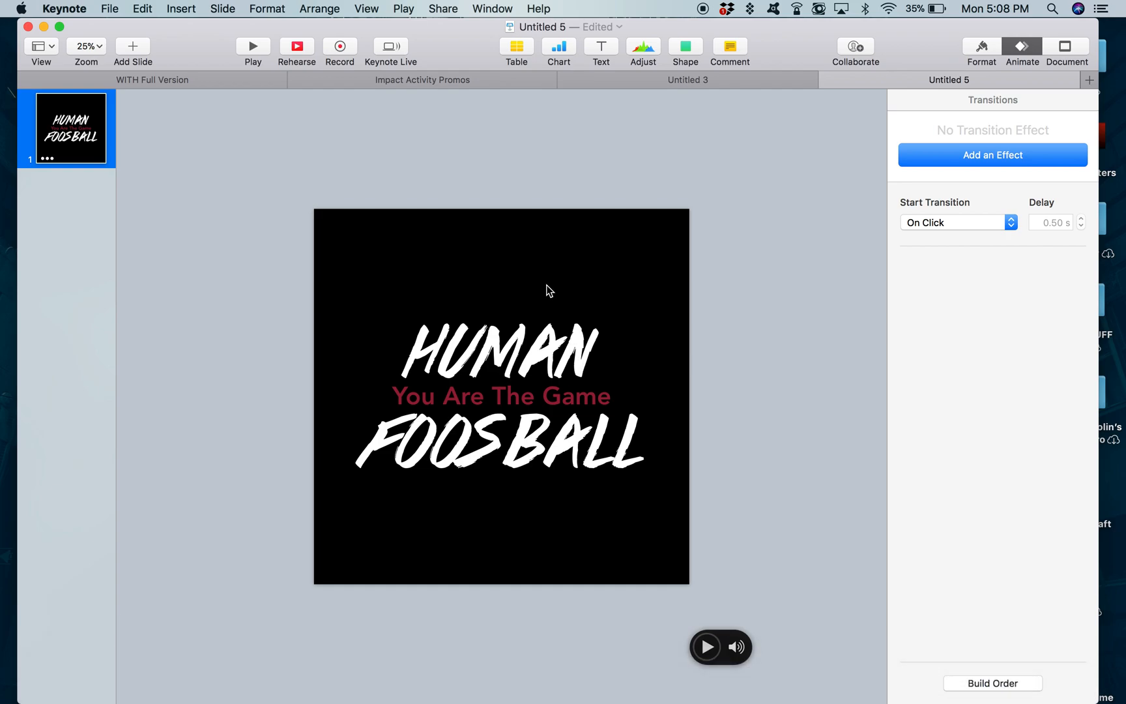
left_click(538, 304)
key("Escape")
Insert the video "Free.loops Background Animation Loop VJ 41.mp4" from Finder's recent files onto the slide
left_click(52, 671)
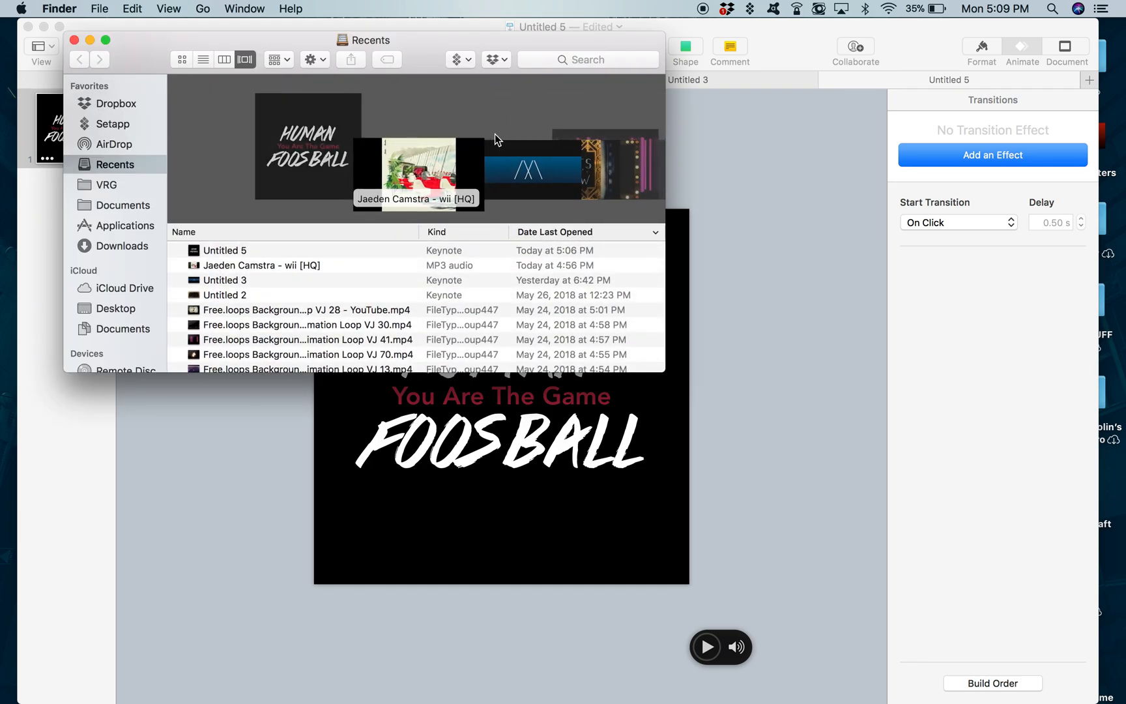
scroll(494, 133, "right", 10)
scroll(495, 133, "left", 5)
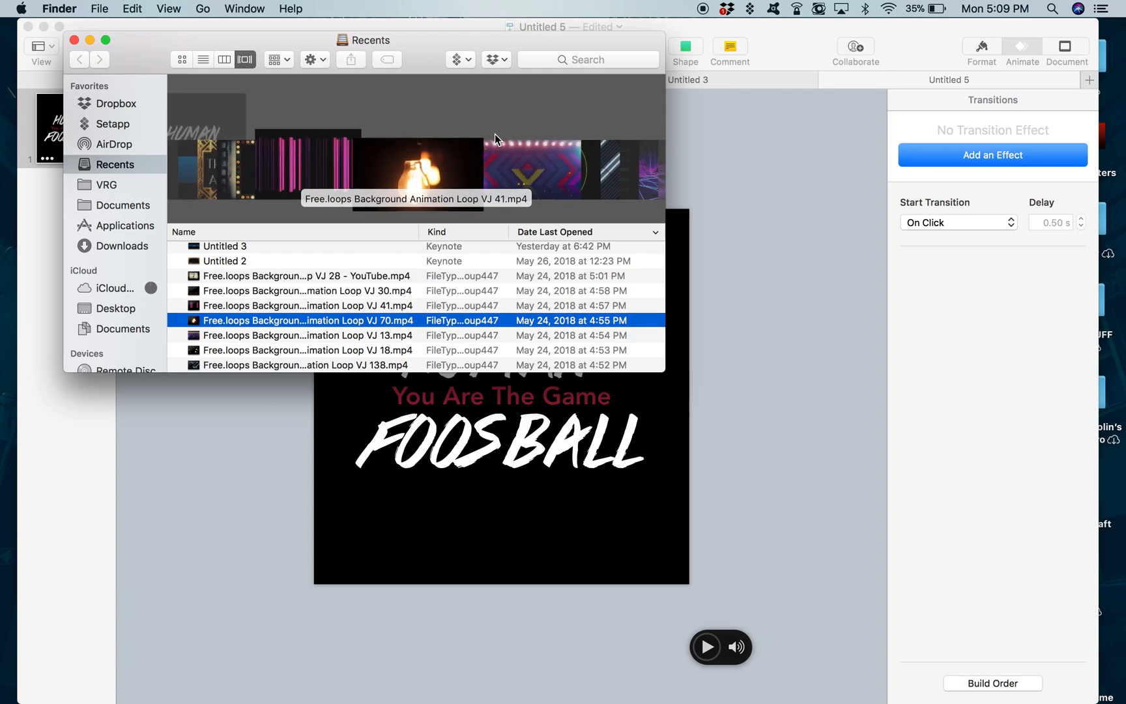
scroll(495, 133, "left", 1)
left_click_drag(305, 309, 470, 543)
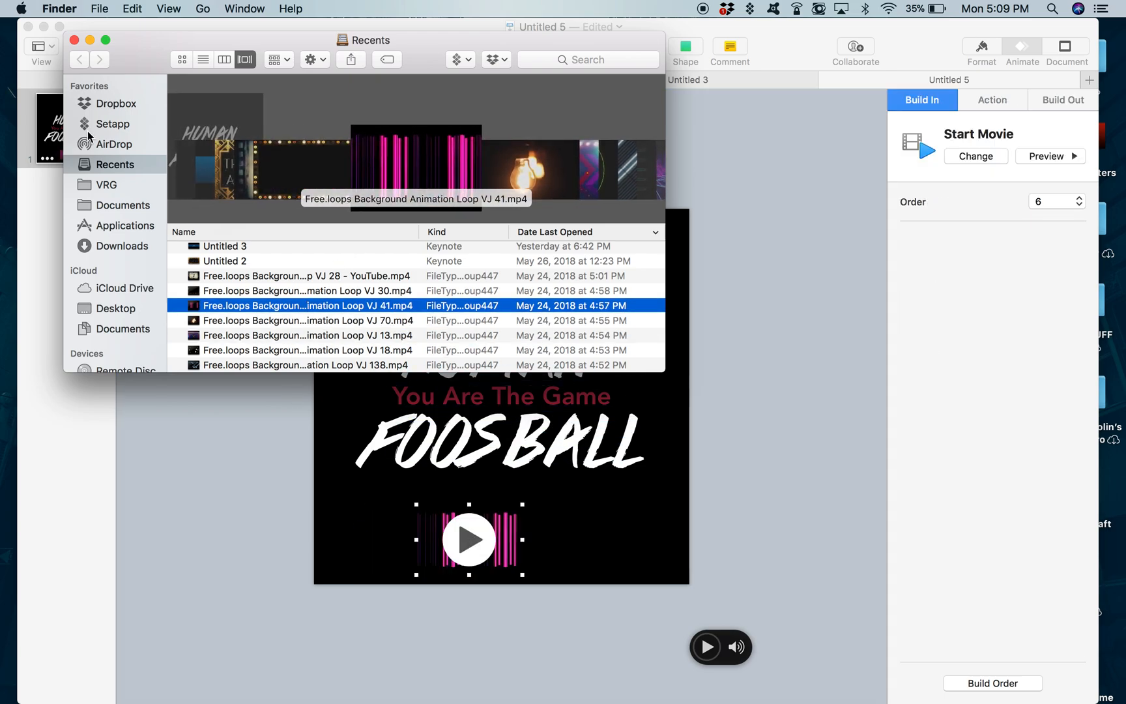
left_click(75, 39)
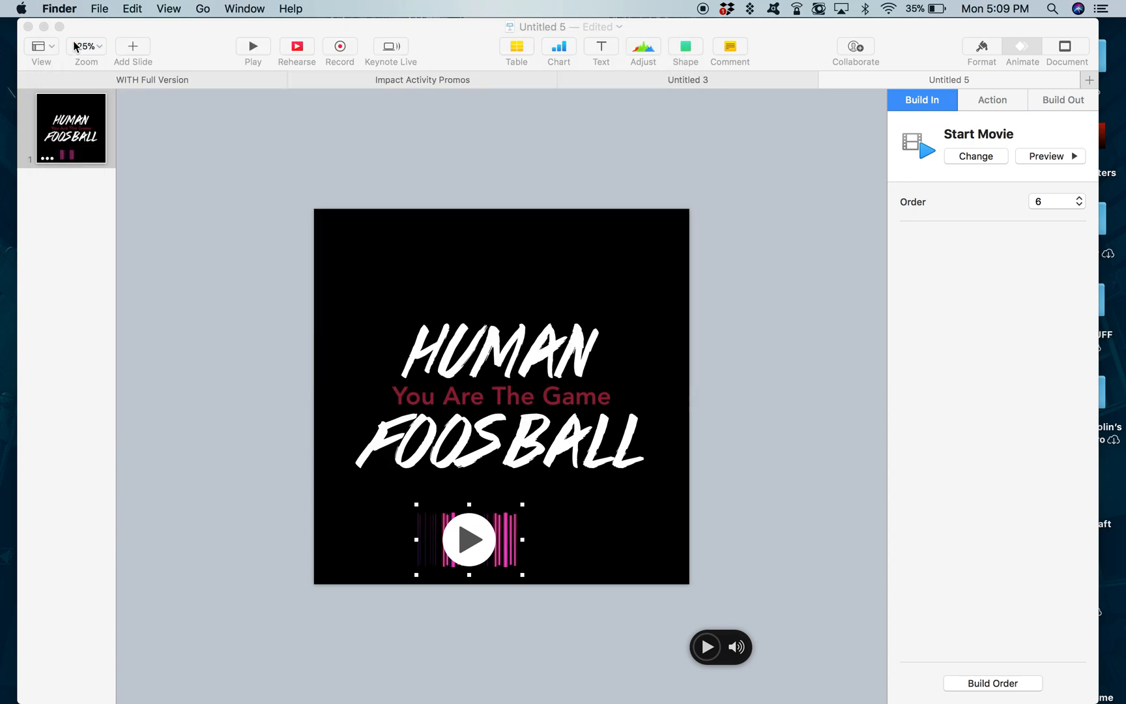
Enlarge the inserted video proportionally and center it so that it covers the whole slide
left_click(521, 540)
left_click_drag(522, 539, 956, 541)
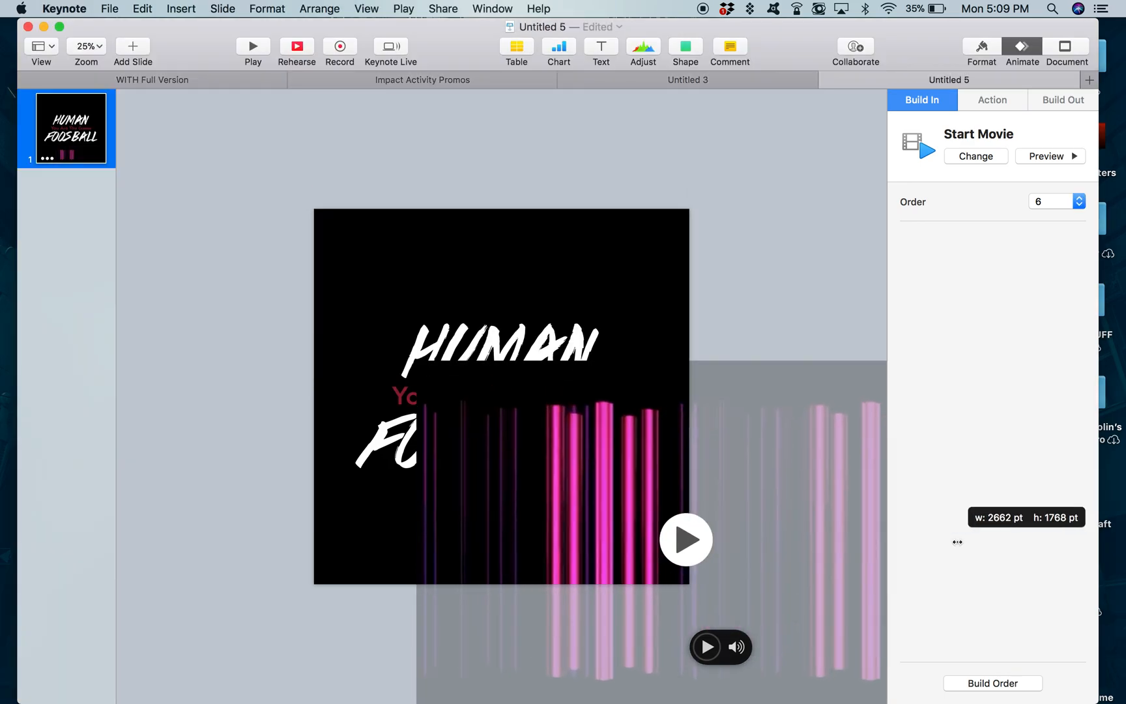
left_click_drag(741, 455, 560, 320)
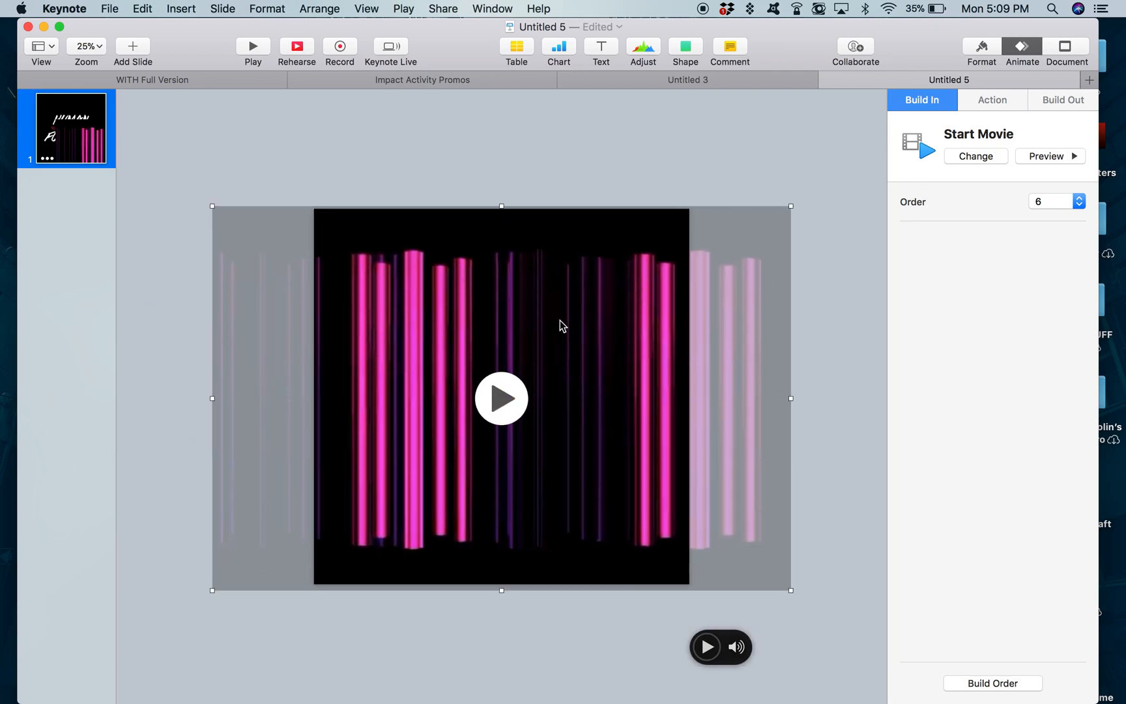
Enlarge the background video slightly around its center and send it behind the title and subtitle text
left_click_drag(502, 206, 502, 198)
mouse_move(501, 257)
left_mouse_down()
mouse_move(502, 283)
mouse_move(502, 259)
left_mouse_up()
right_click(502, 259)
left_click(529, 281)
Move the video's Start Movie build to first place in the build order, ahead of the music's Start Audio build
left_click(985, 681)
left_click_drag(732, 232, 711, 99)
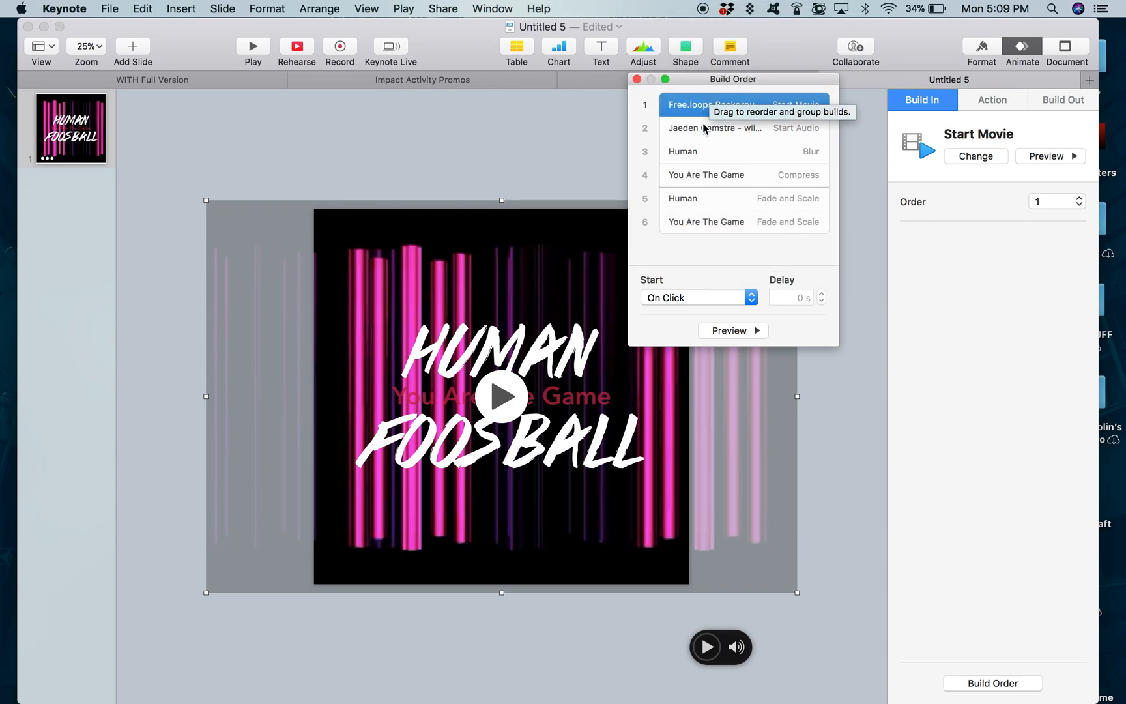
left_click(703, 128)
left_click(714, 107)
left_click(701, 127)
left_click(704, 111)
left_click(702, 128)
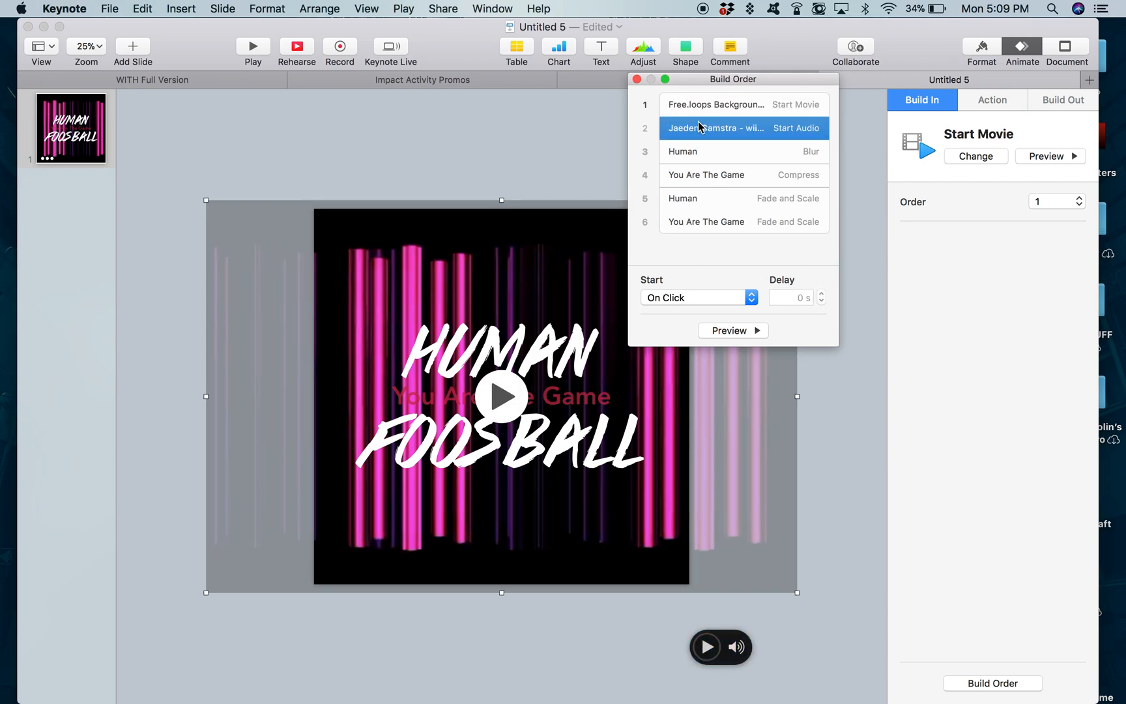
Change the start option of the music's audio build and set the video's Start Movie build to start After Transition
left_click(671, 299)
left_click(670, 312)
left_click(751, 106)
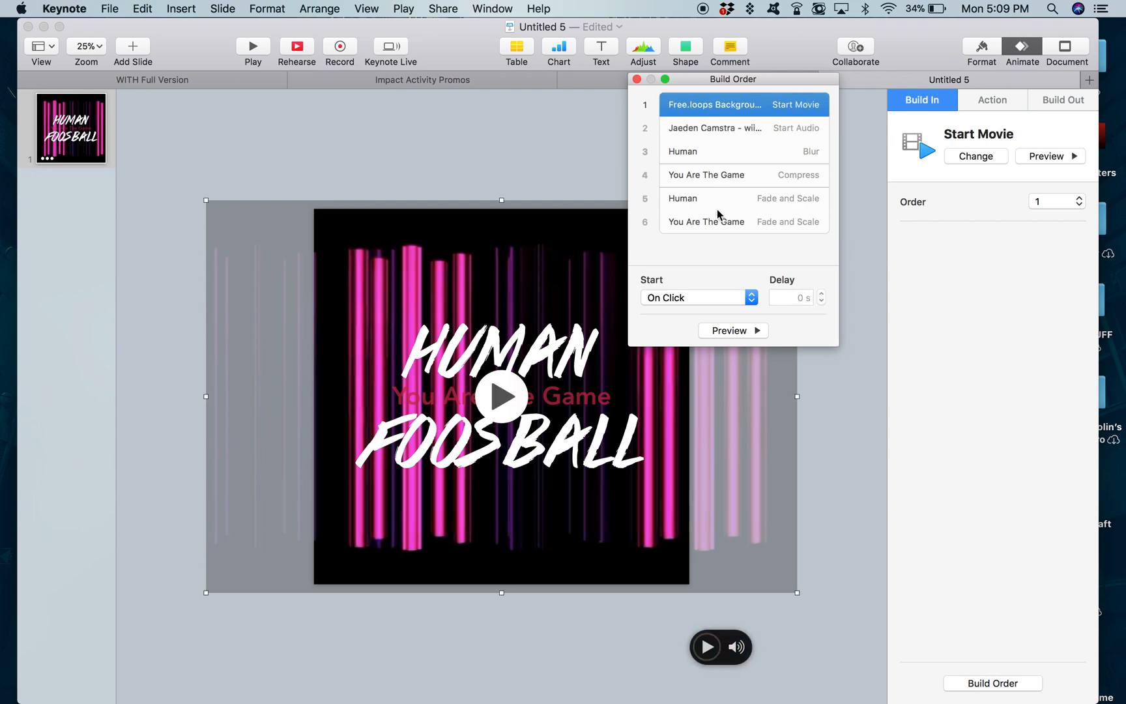
left_click(710, 297)
left_click(696, 311)
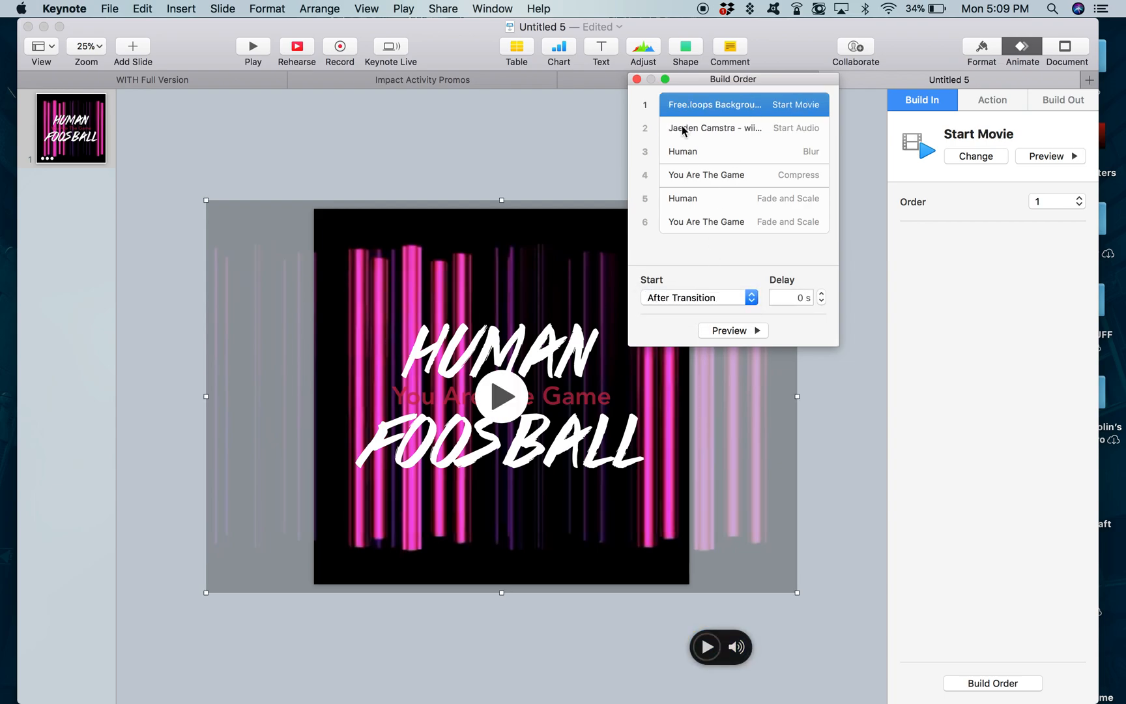
left_click(635, 80)
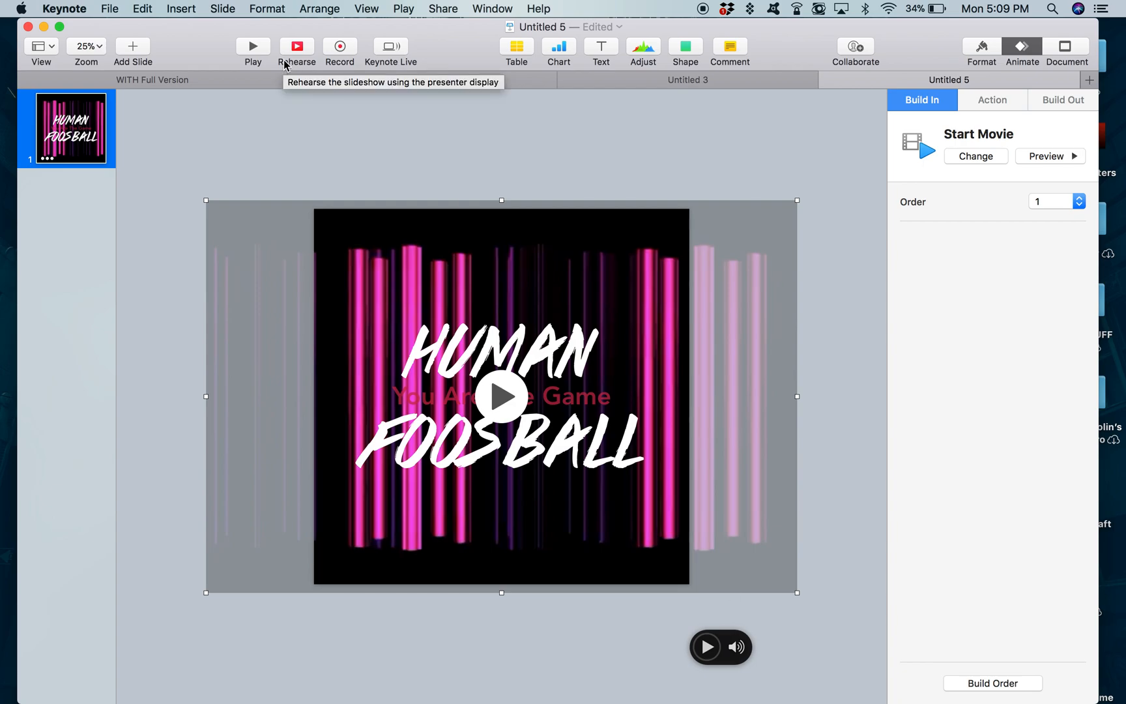
Recolor the "You Are The Game" text green, and play the slideshow to preview the slide
left_click(437, 400)
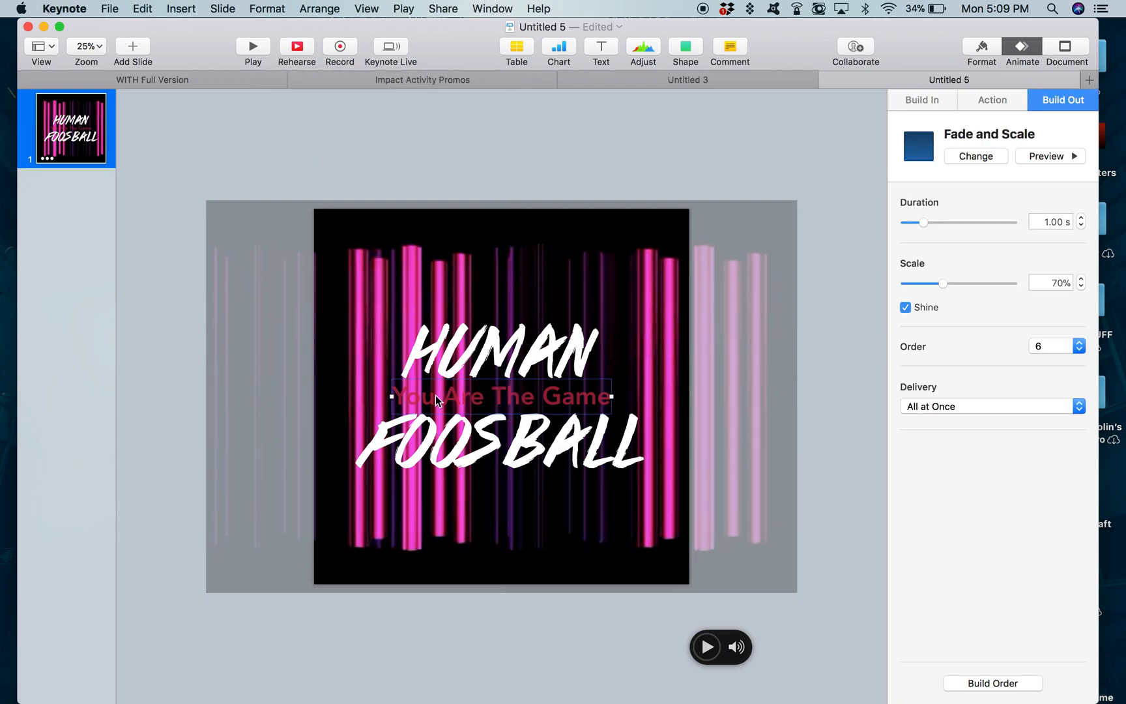
triple_click(436, 396)
left_click(918, 97)
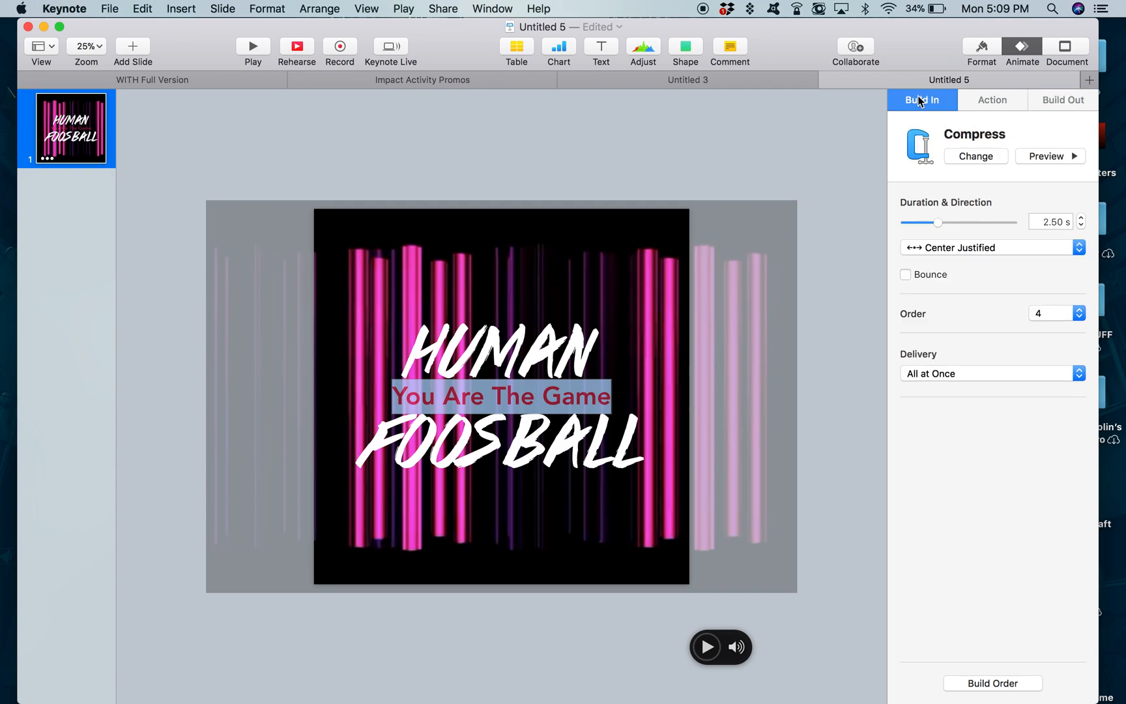
left_click(981, 49)
left_click(1060, 302)
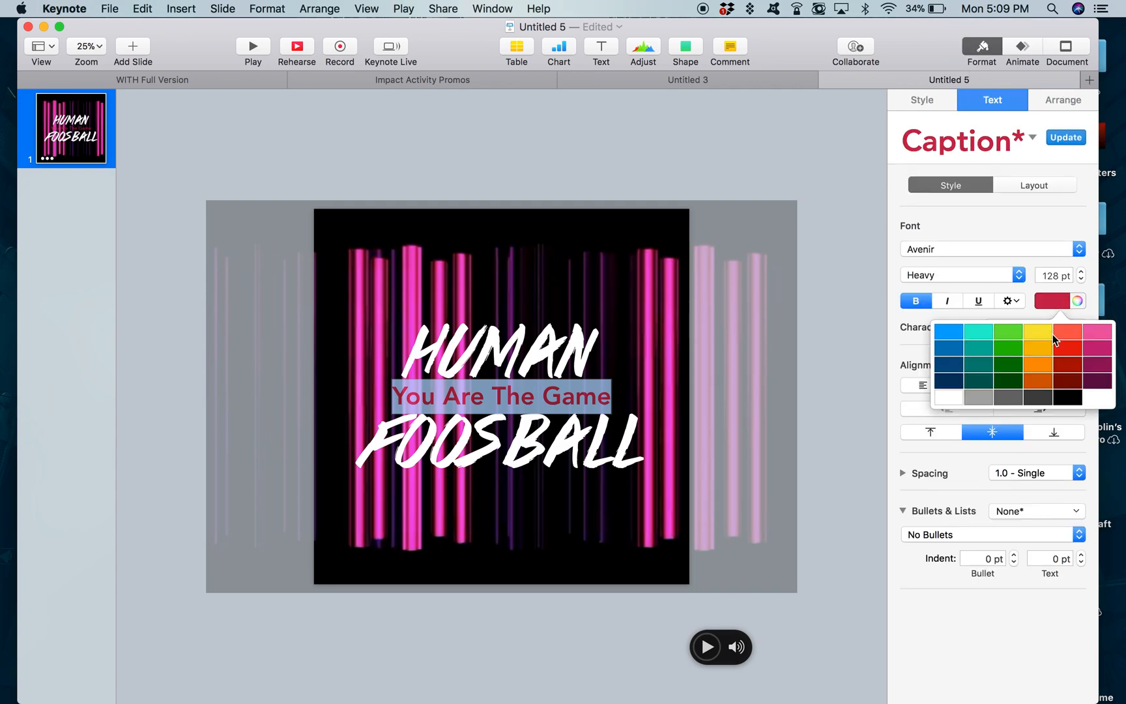
left_click(1010, 334)
left_click(827, 357)
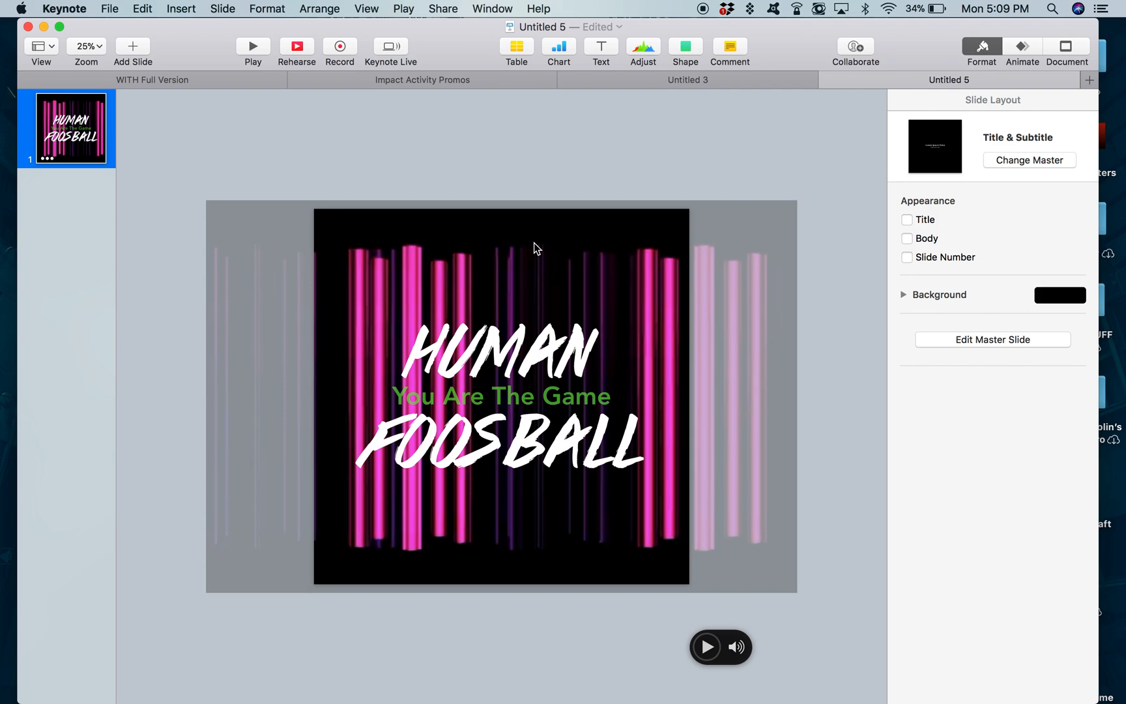
left_click(254, 47)
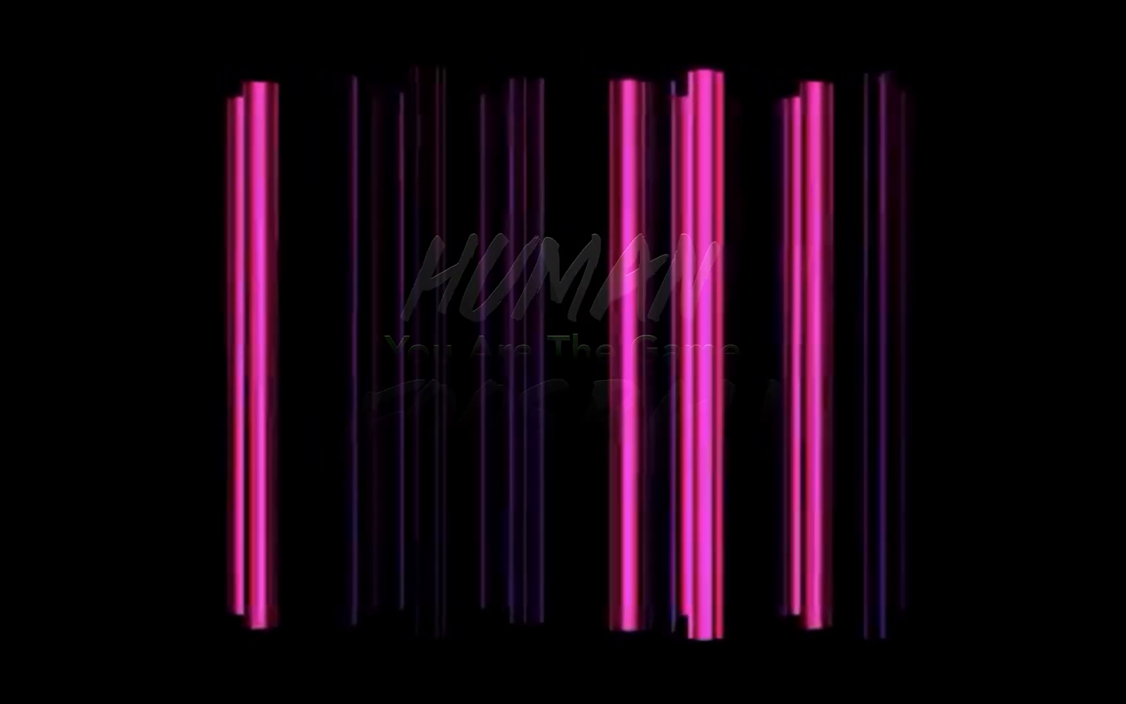
key("Escape")
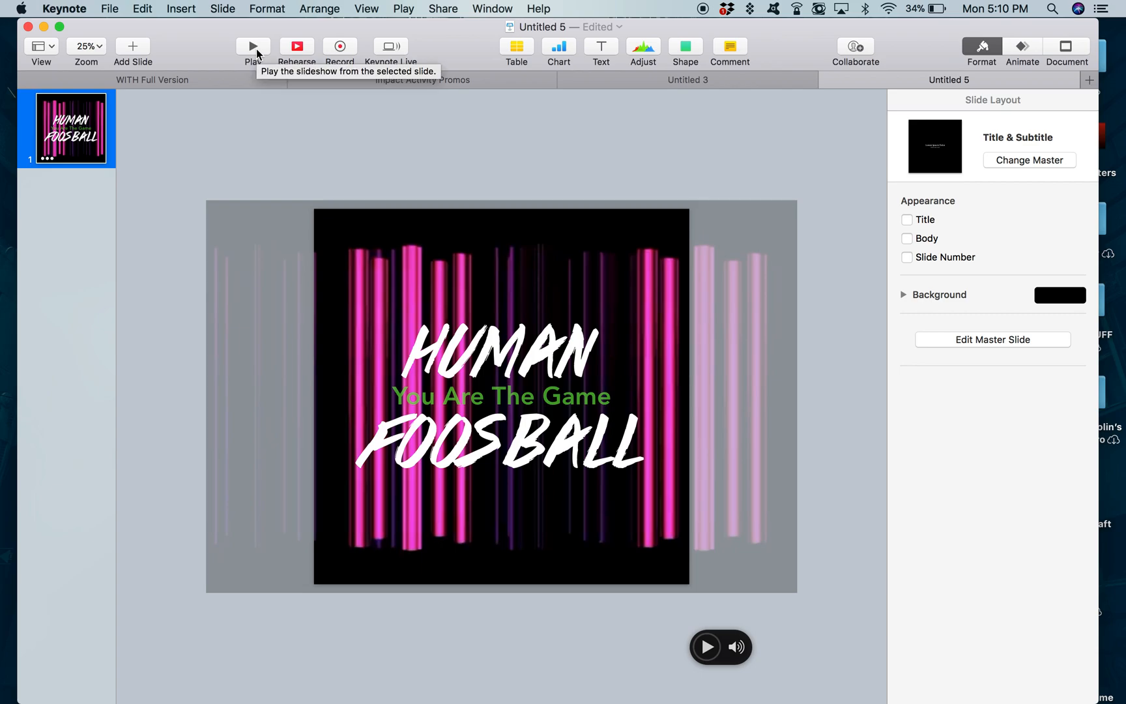
Switch to Safari, browse the Motion Background folder under Keynote Resources in Google Drive, and return to Keynote
key("ctrl+Right")
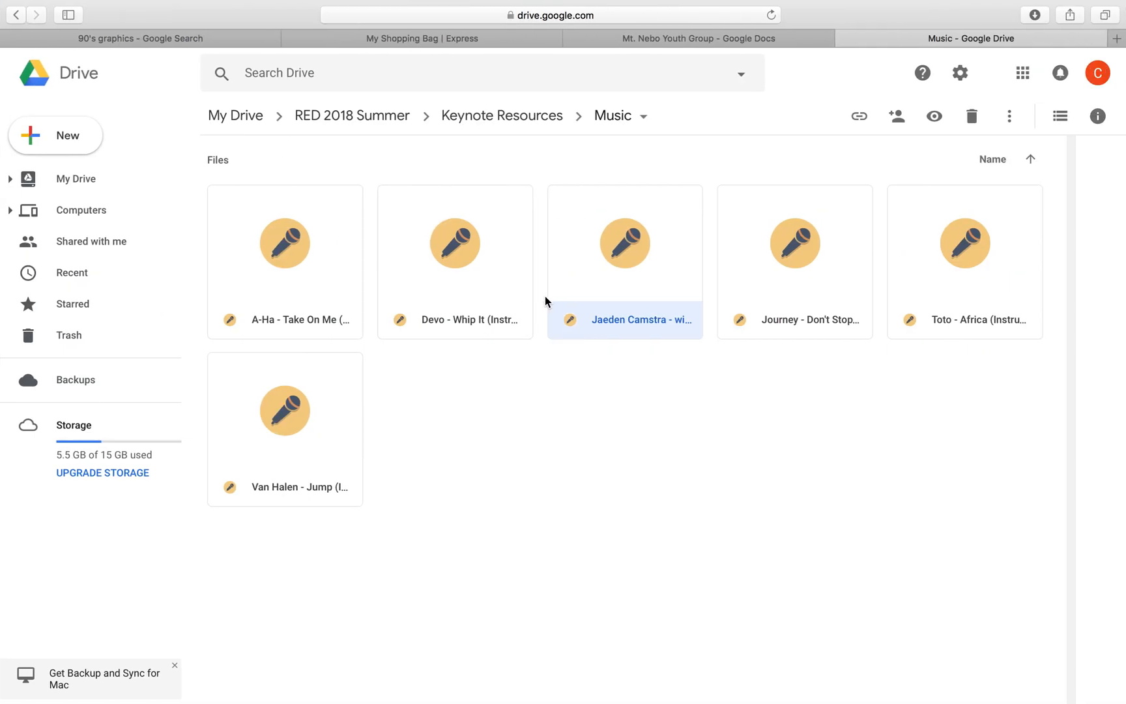
left_click(16, 15)
double_click(506, 212)
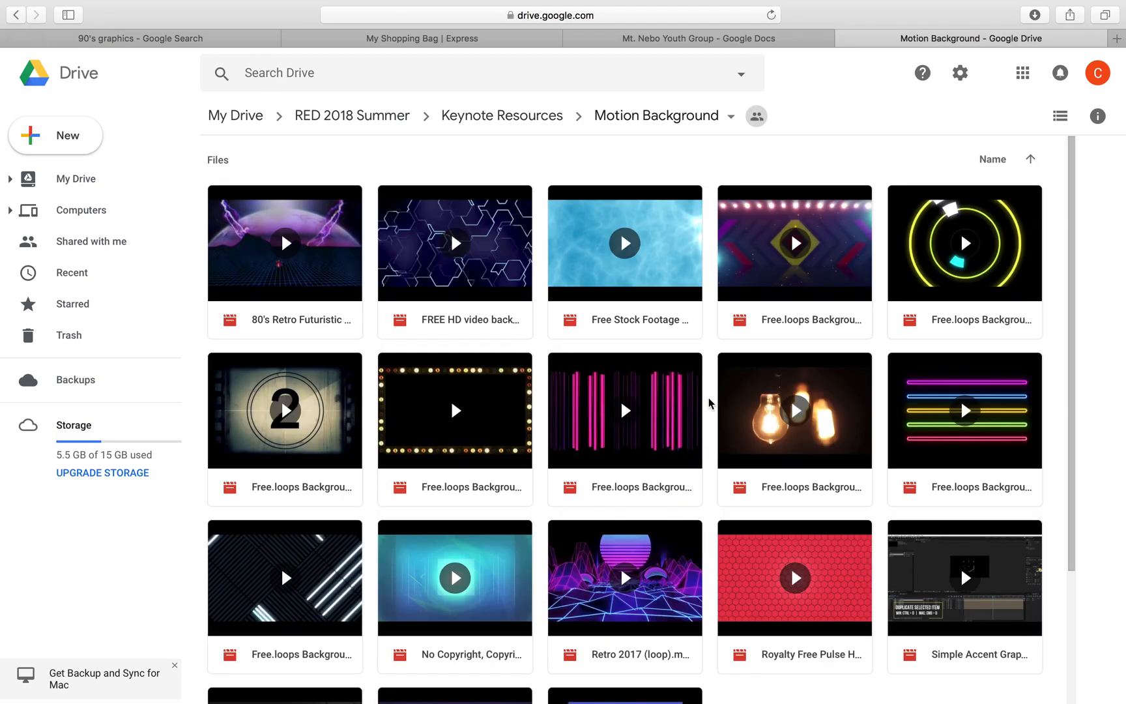
scroll(709, 400, "down", 2)
scroll(710, 402, "down", 3)
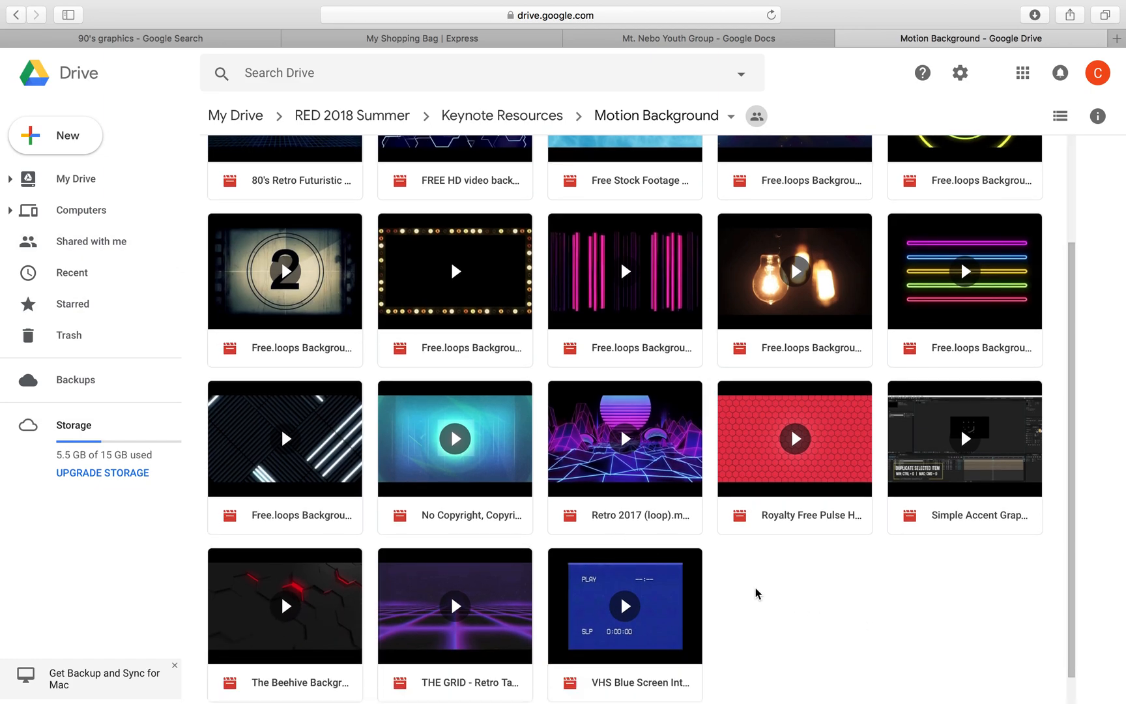
scroll(769, 635, "down", 1)
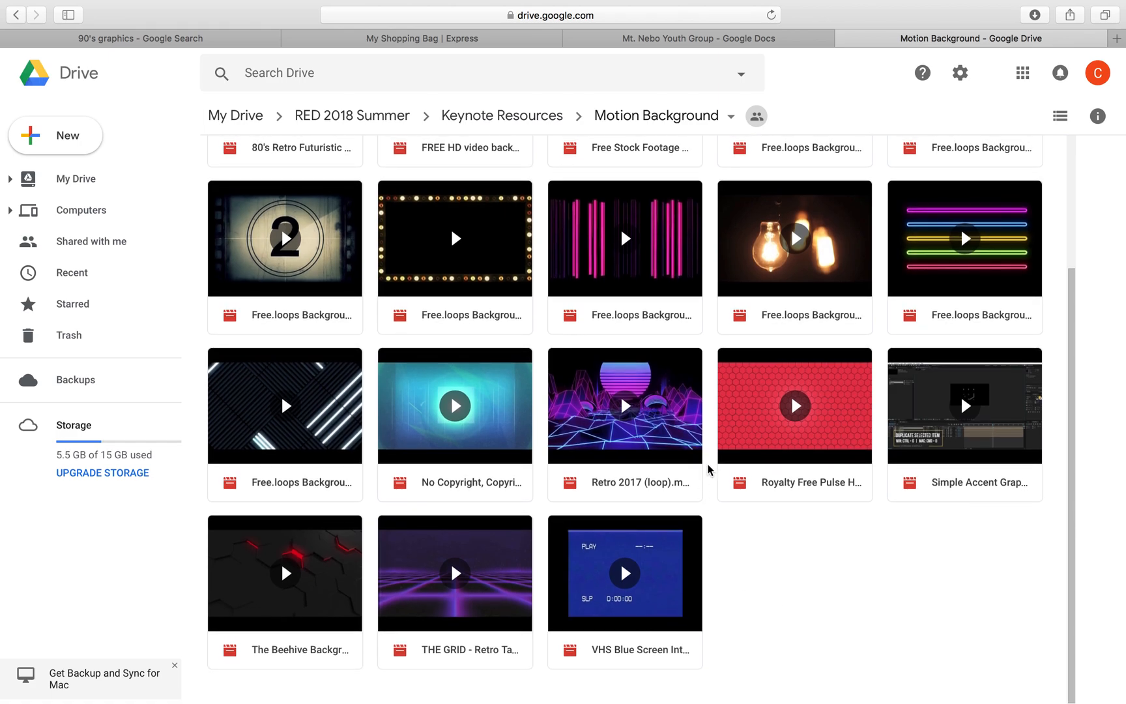
scroll(709, 467, "up", 5)
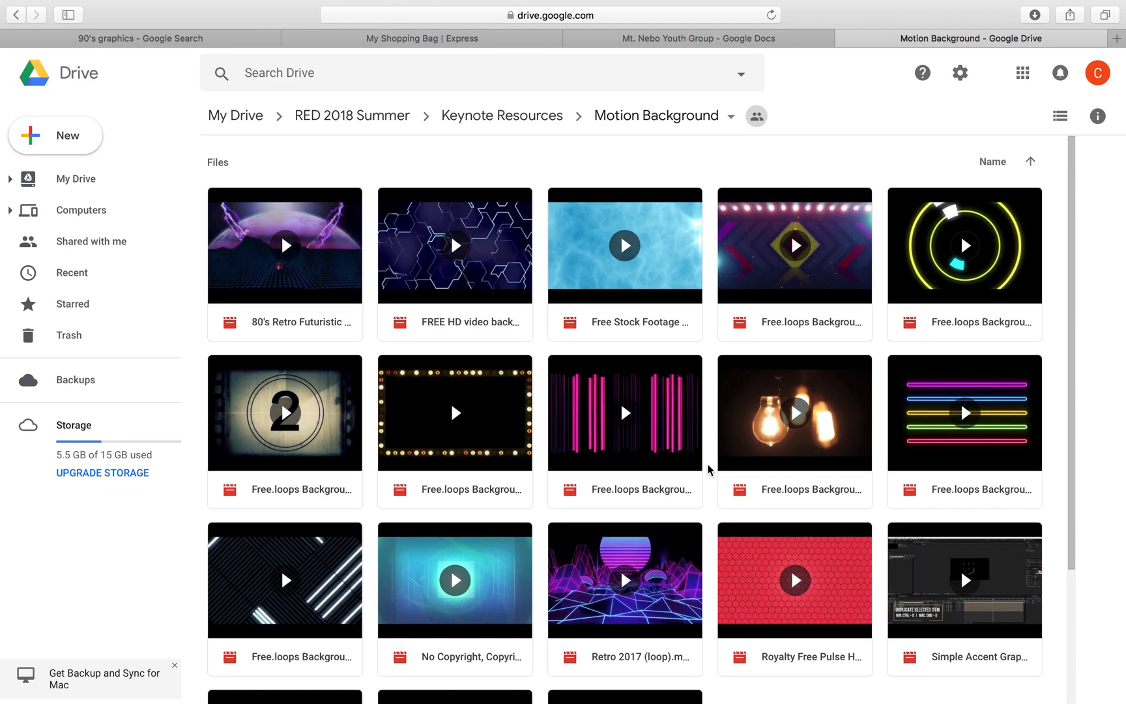
key("ctrl+Left")
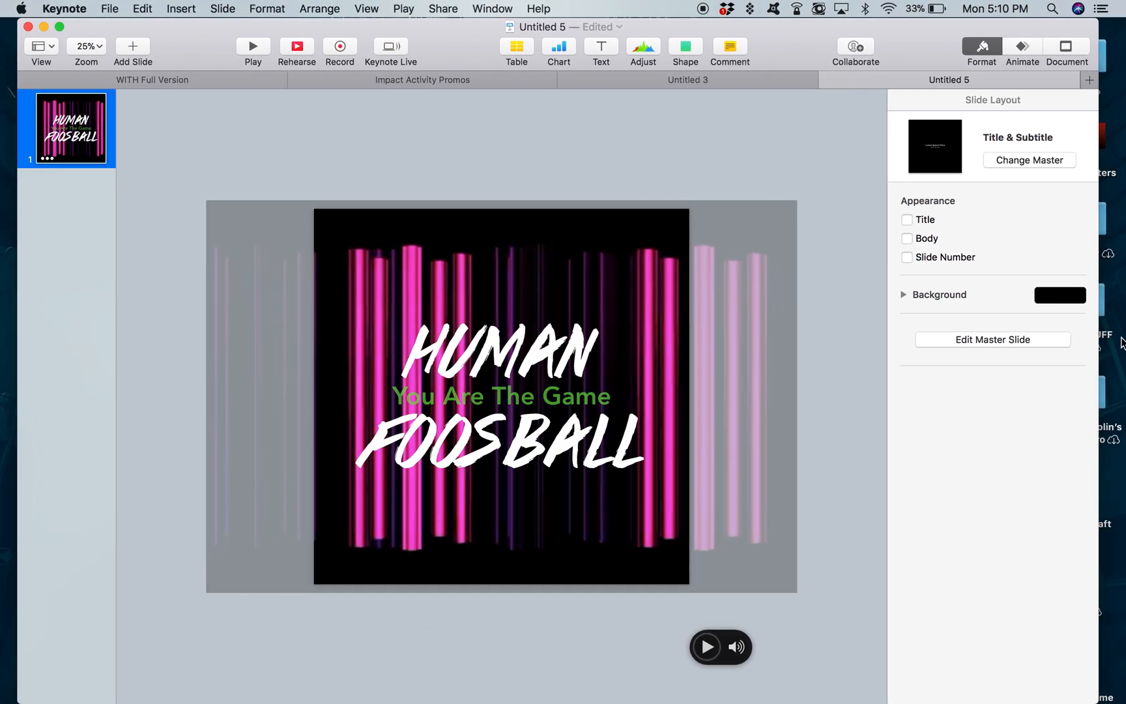
Set the slide size to Widescreen (16:9)
left_click(1065, 46)
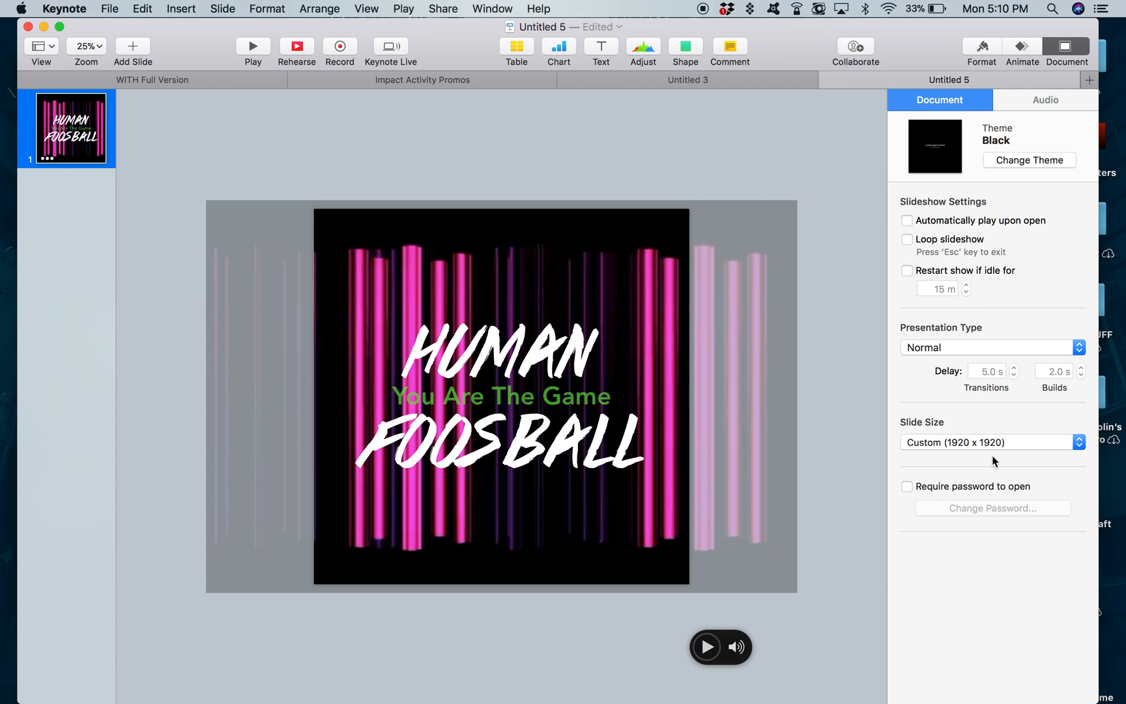
left_click(996, 445)
left_click(937, 419)
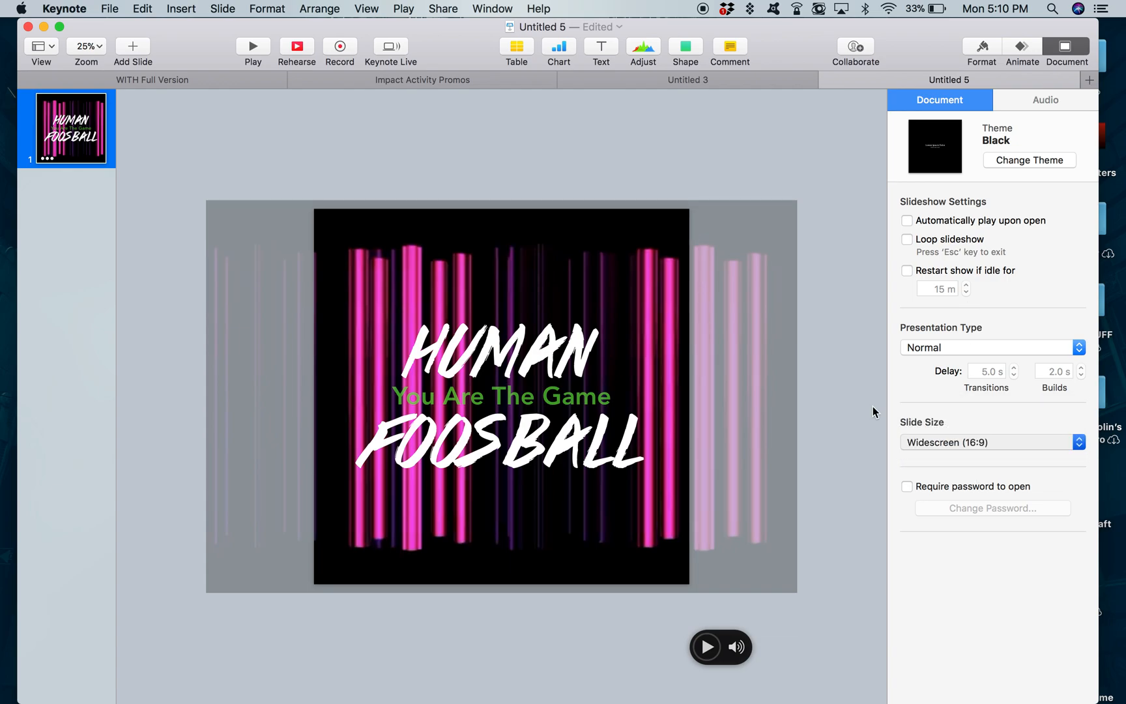
scroll(579, 362, "down", 5)
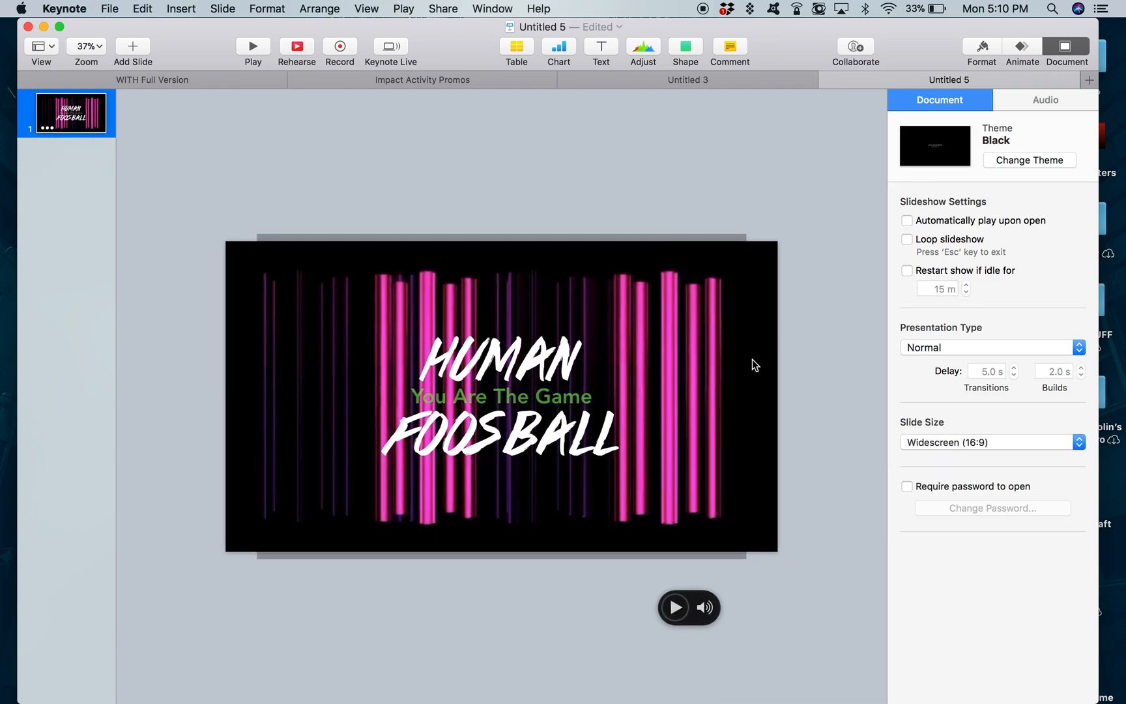
Enlarge the background video proportionally on both sides so that it spans the full width of the widescreen slide
mouse_move(318, 409)
left_mouse_down()
mouse_move(315, 393)
mouse_move(301, 407)
mouse_move(322, 407)
left_mouse_up()
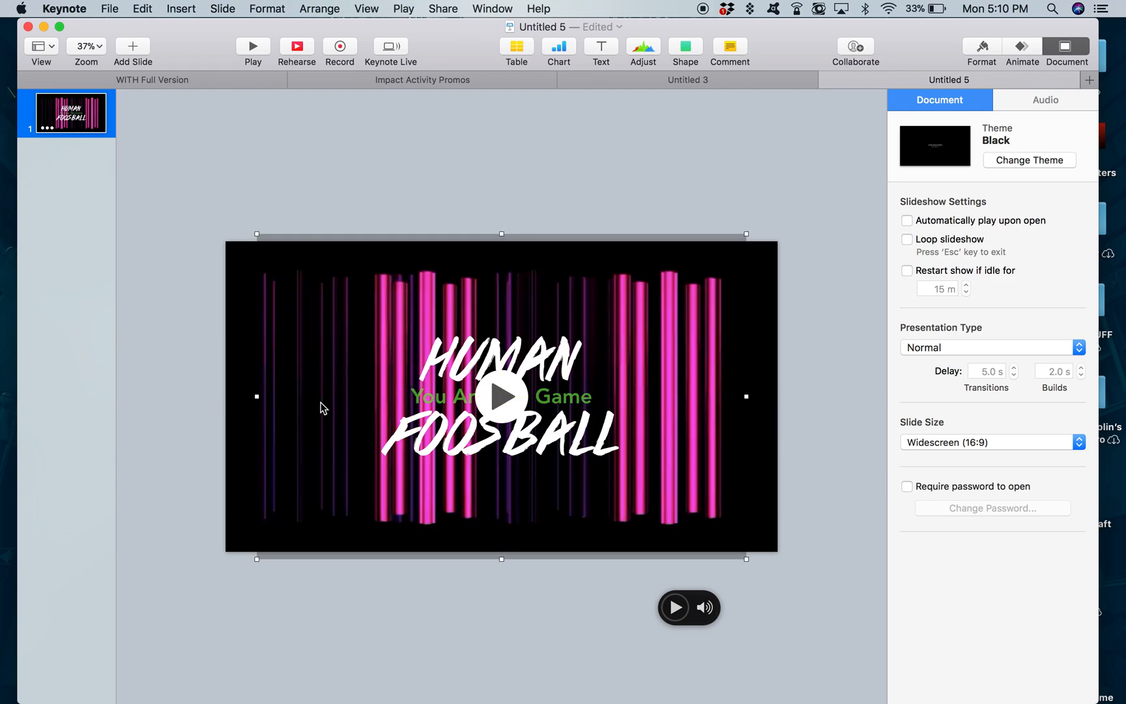
left_click_drag(255, 396, 223, 393)
left_click_drag(746, 396, 777, 396)
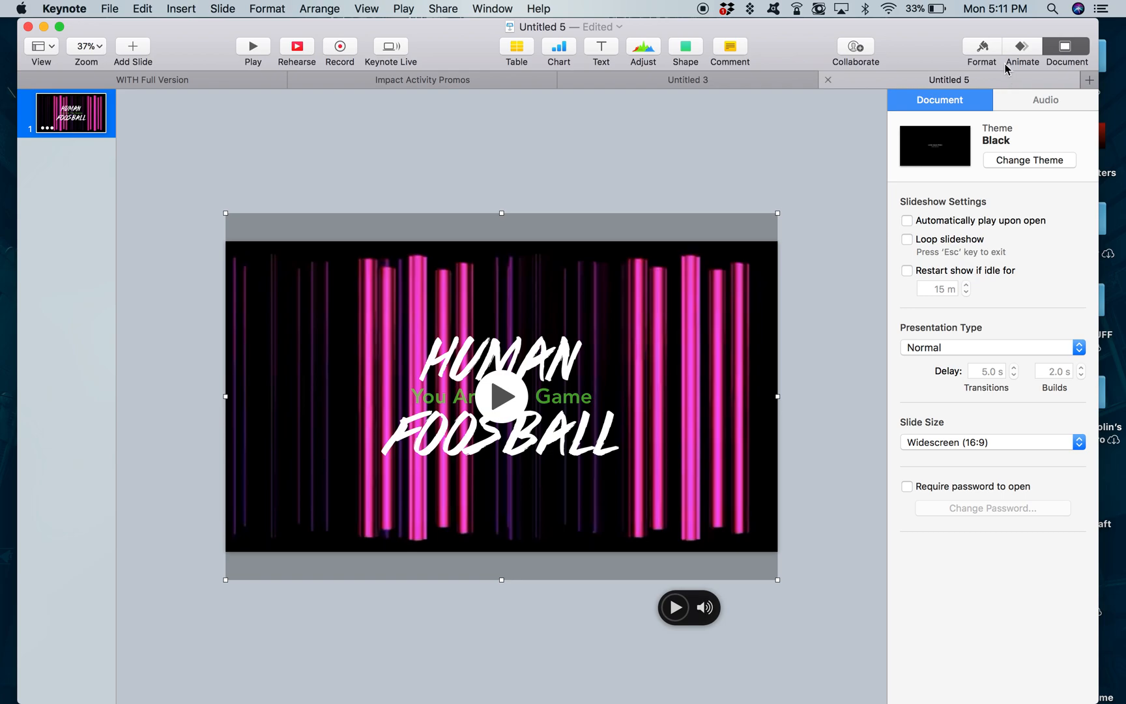
Play the background video on the slide and open its movie settings to check the clip's length
left_click(619, 236)
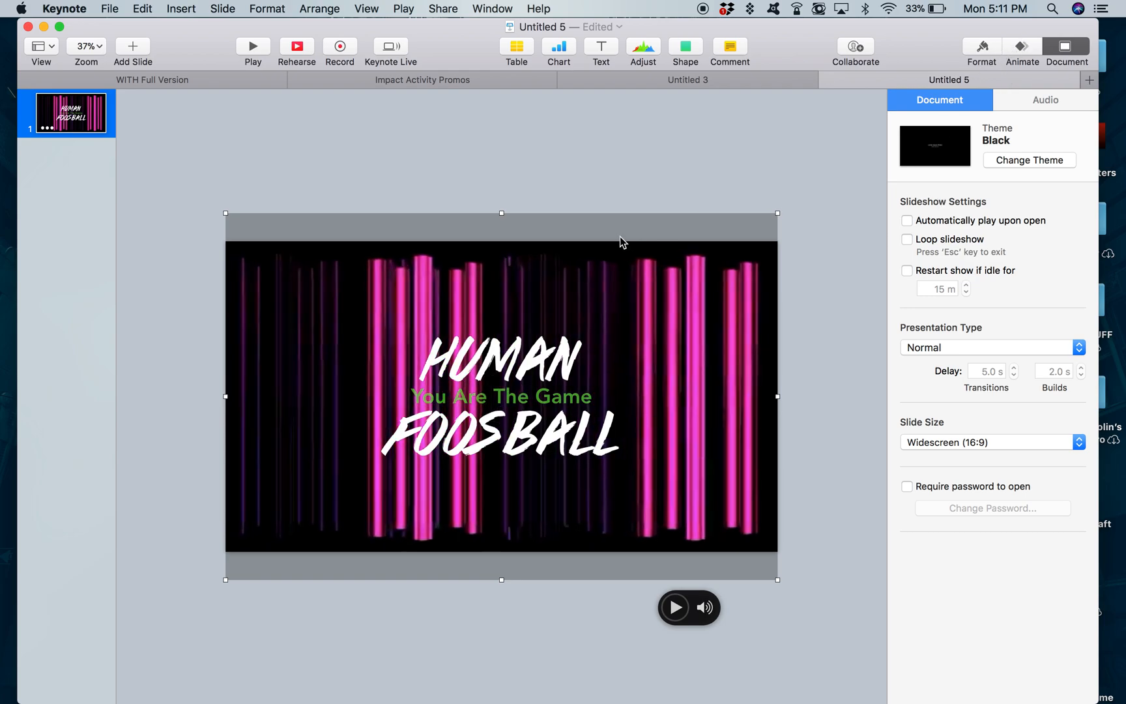
left_click(984, 46)
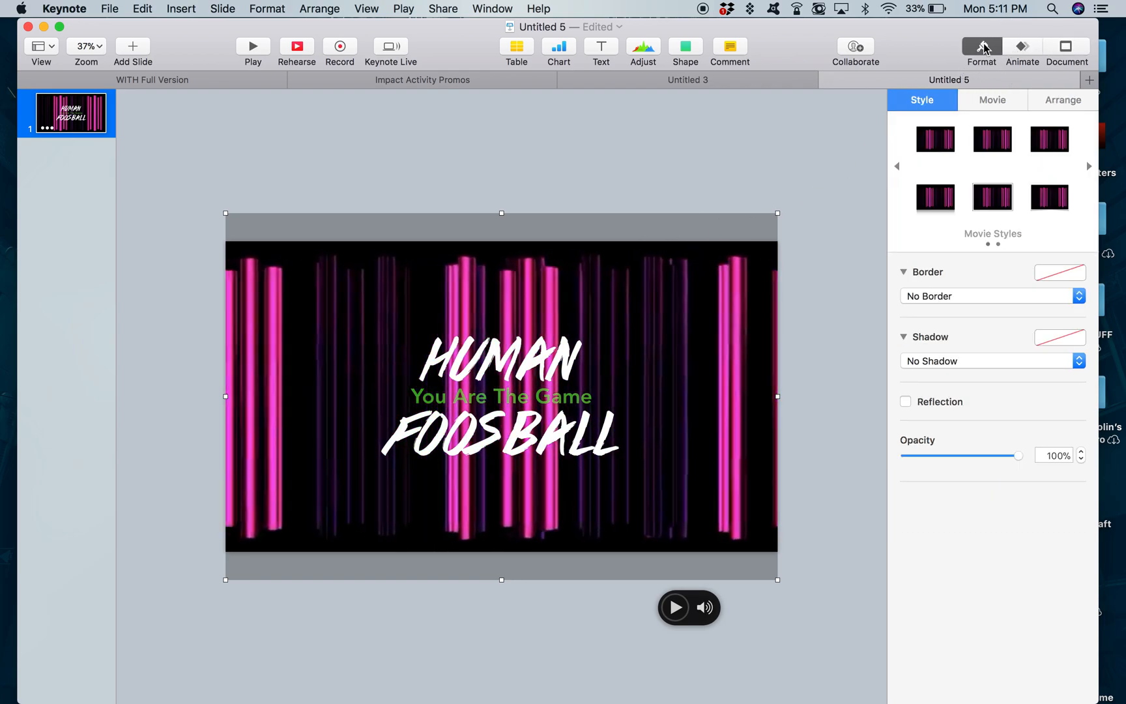
left_click(1001, 104)
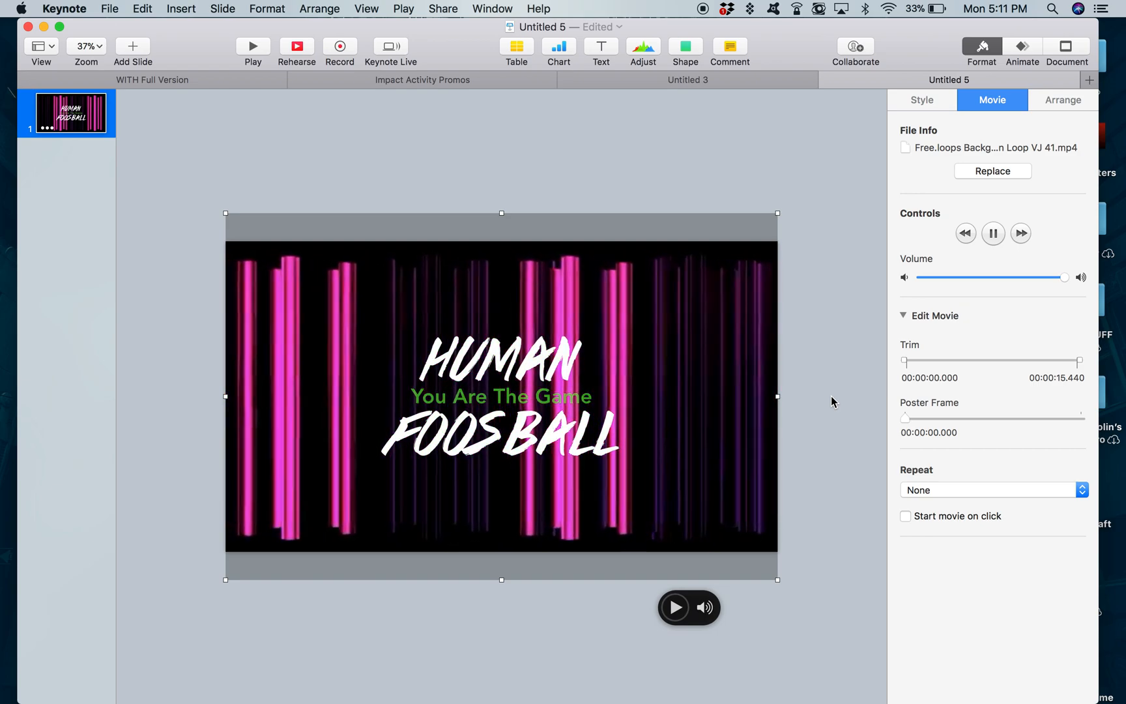
Review the title text's Build In animation and the slide's build order
left_click(552, 422)
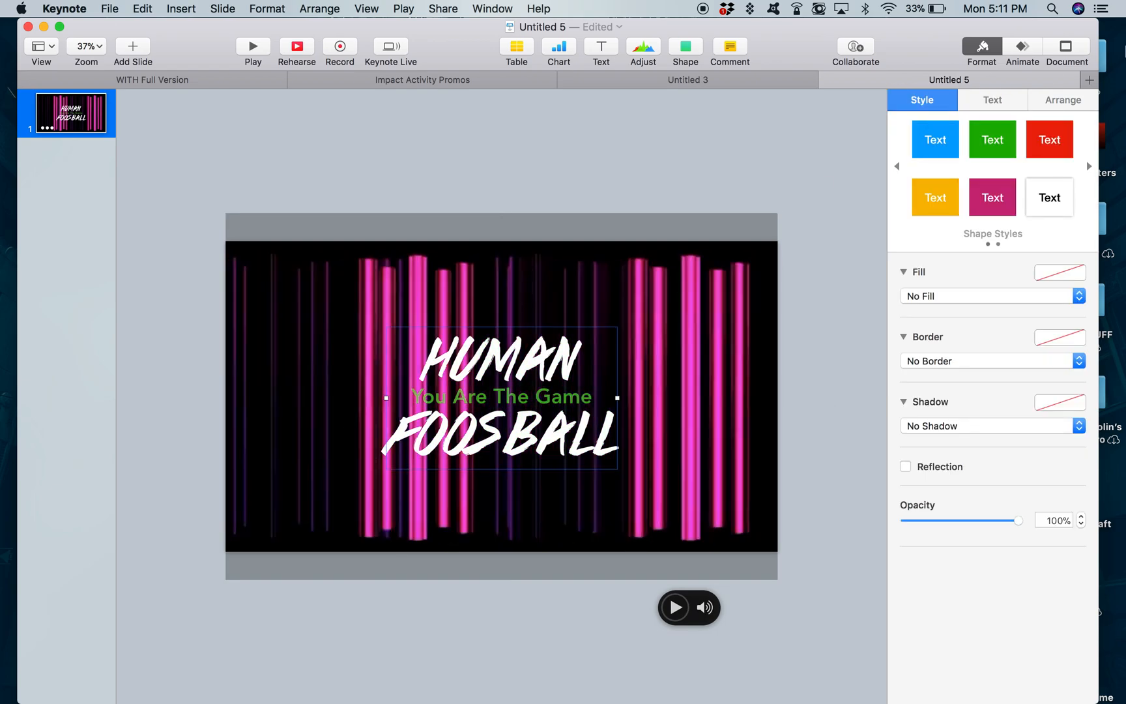
left_click(1022, 47)
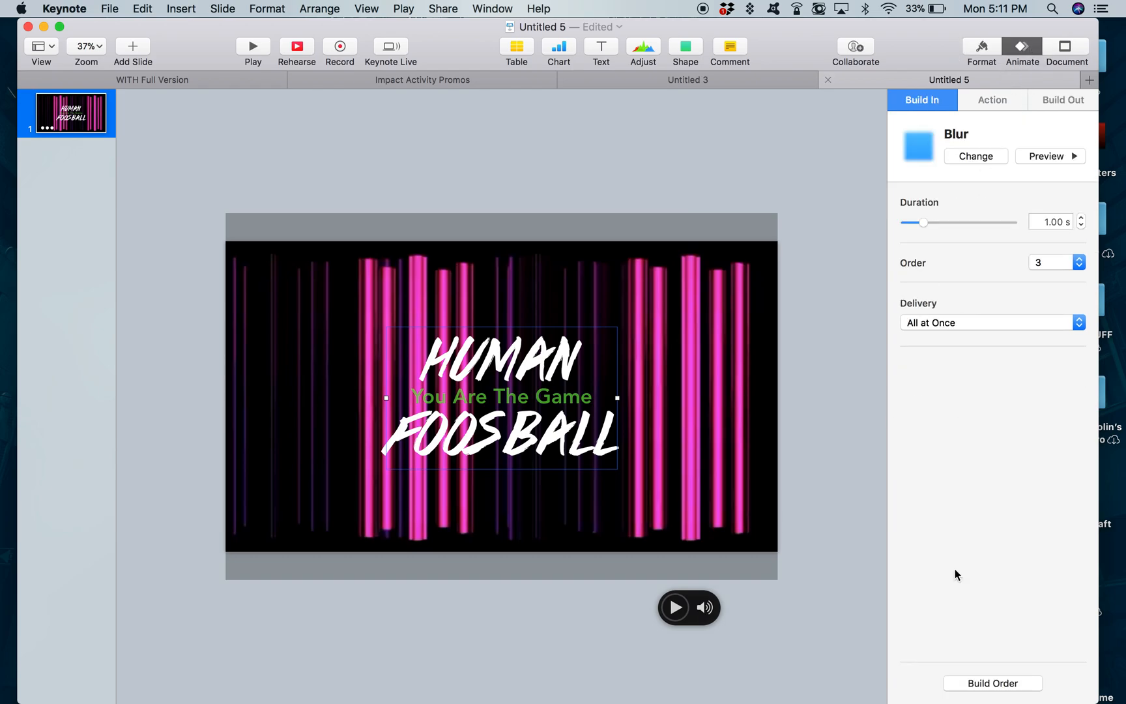
left_click(992, 682)
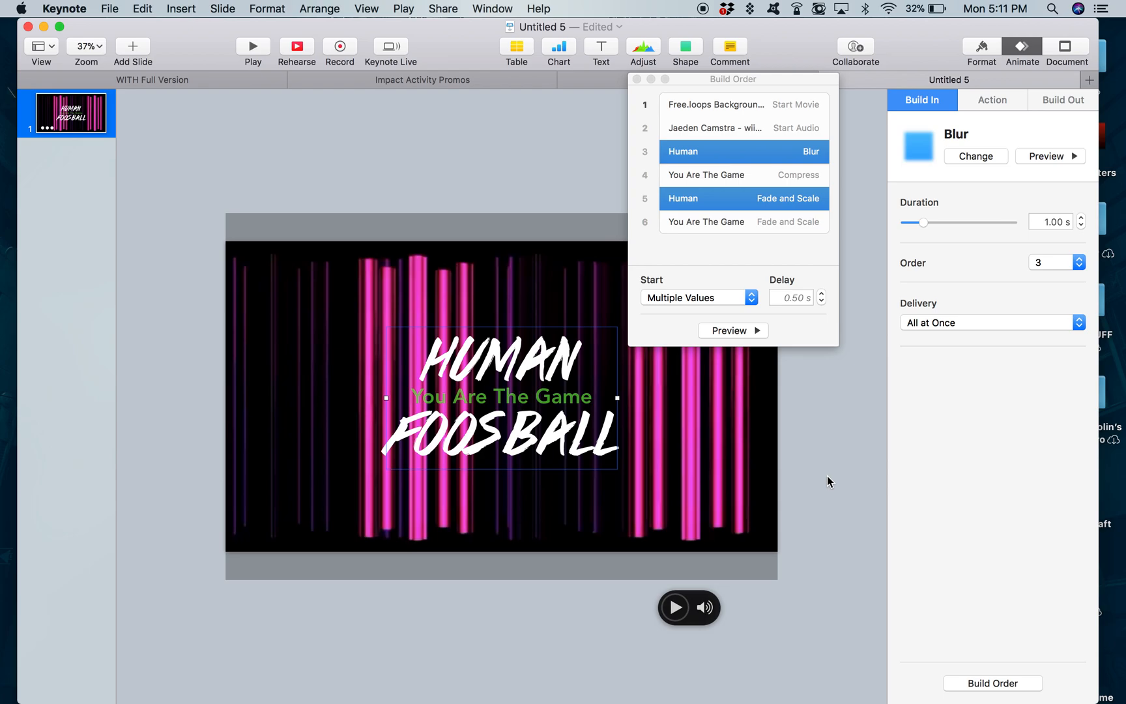
left_click(637, 78)
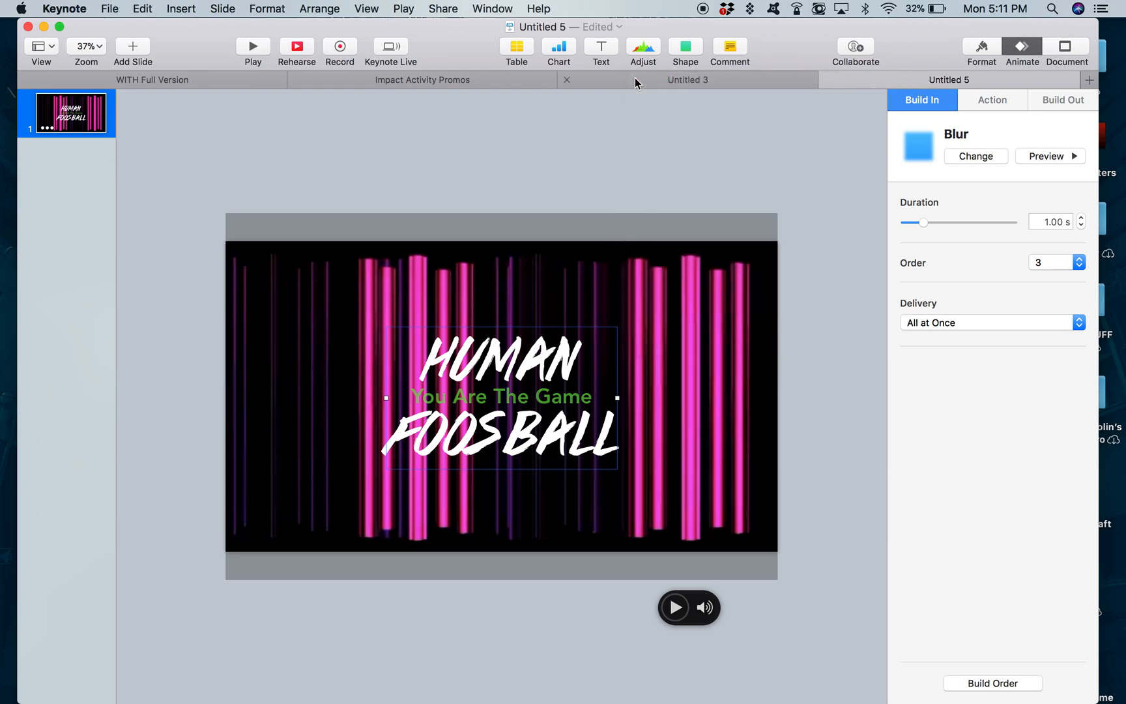
Set the delay of the title's Fade and Scale build-out to 10.50 s in the build order, and preview the builds
left_click(635, 180)
left_click(1001, 683)
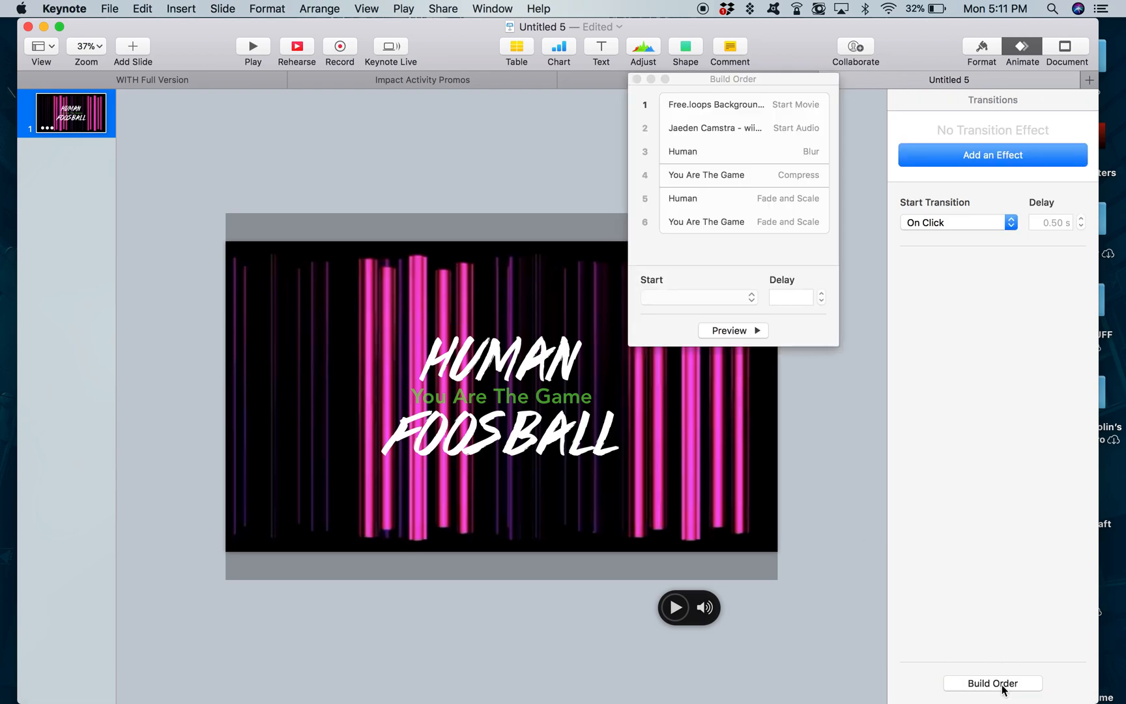
left_click(724, 178)
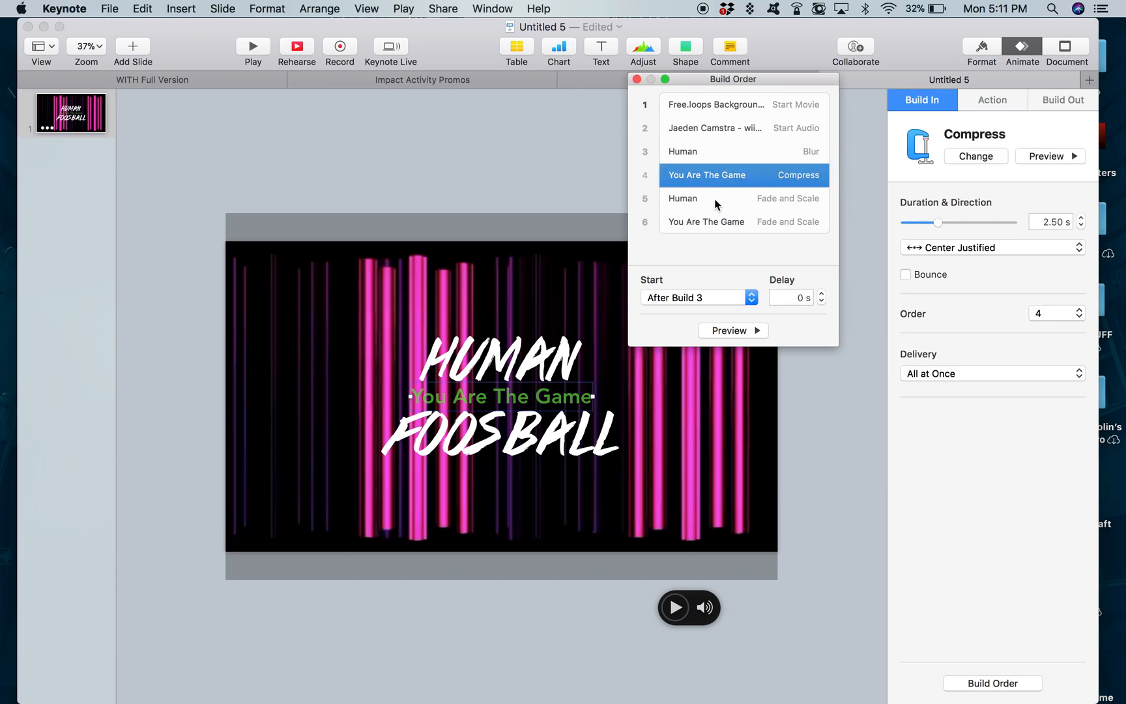
left_click(714, 198)
left_click(822, 294)
left_click_drag(821, 295, 822, 294)
left_click(742, 332)
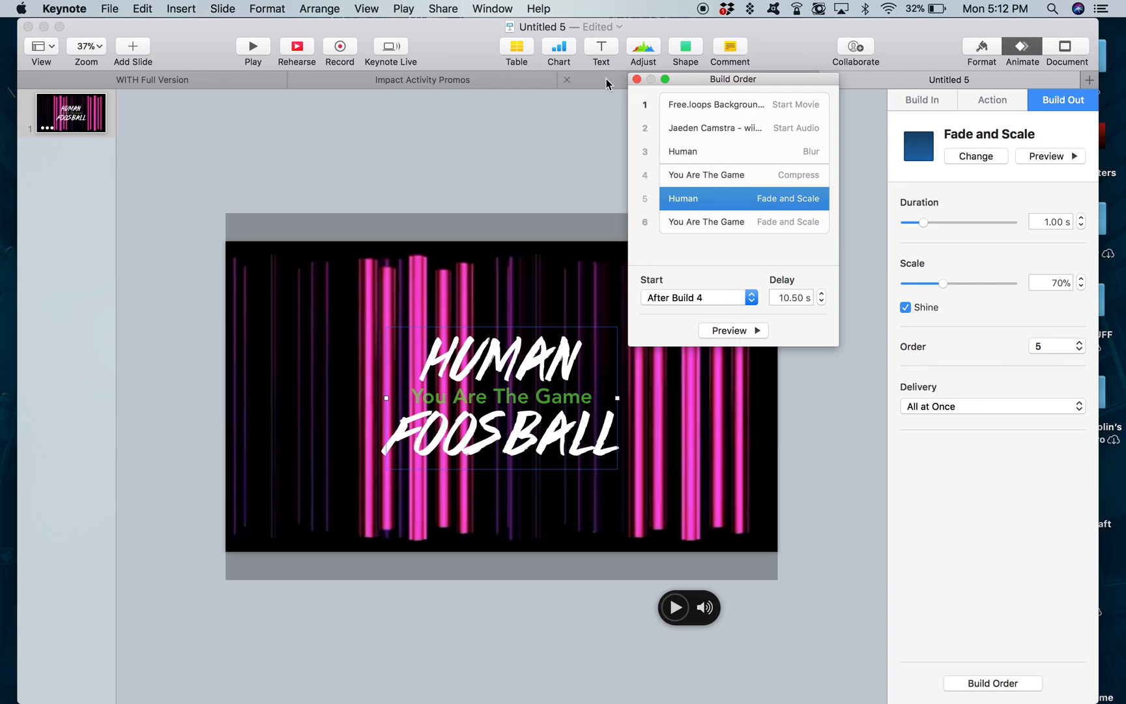
left_click(637, 79)
left_click(782, 352)
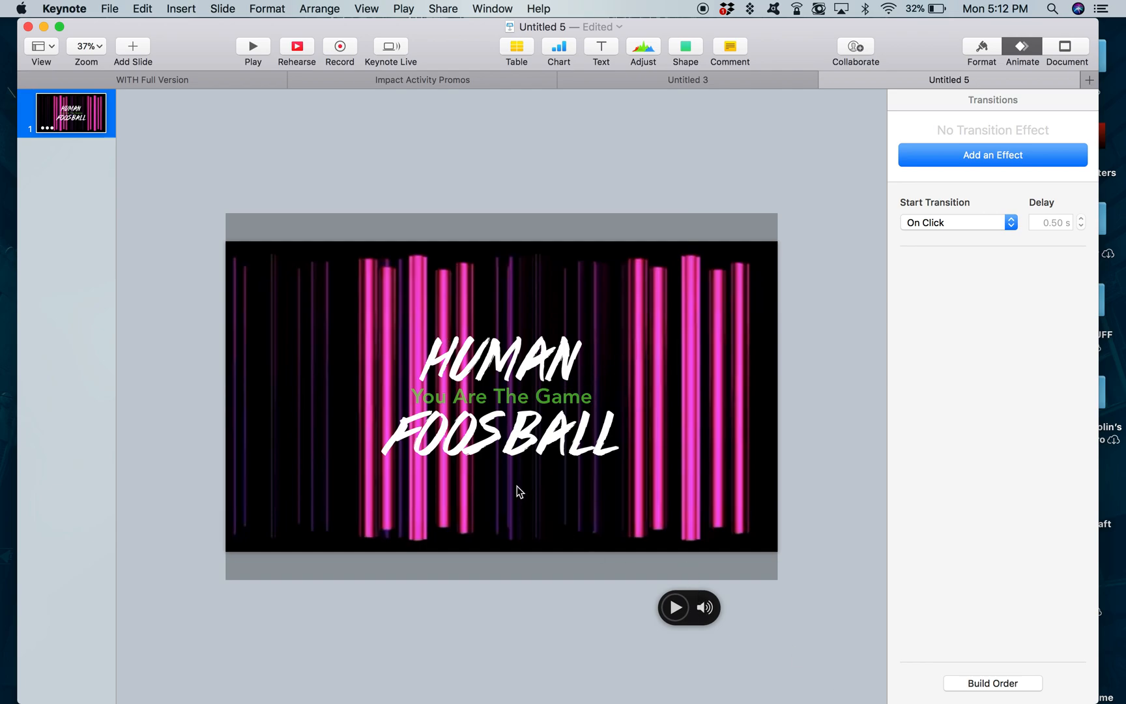
Delete the music audio clip from the slide
left_click(703, 607)
key("Delete")
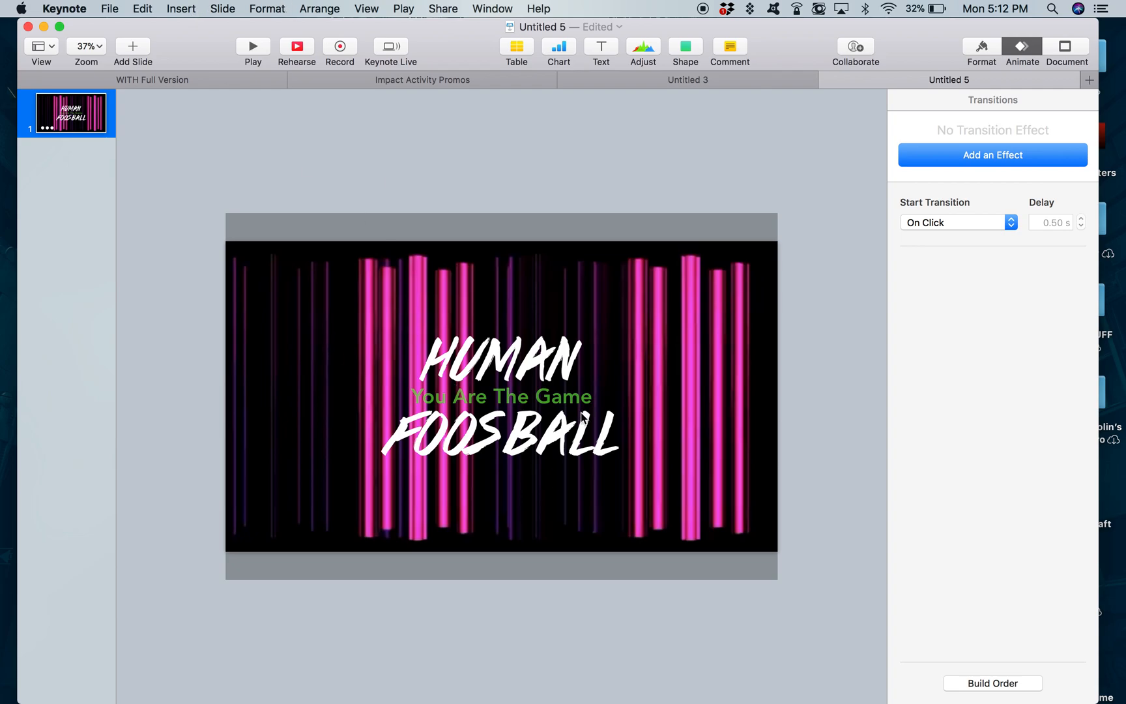
left_click(109, 7)
mouse_move(163, 185)
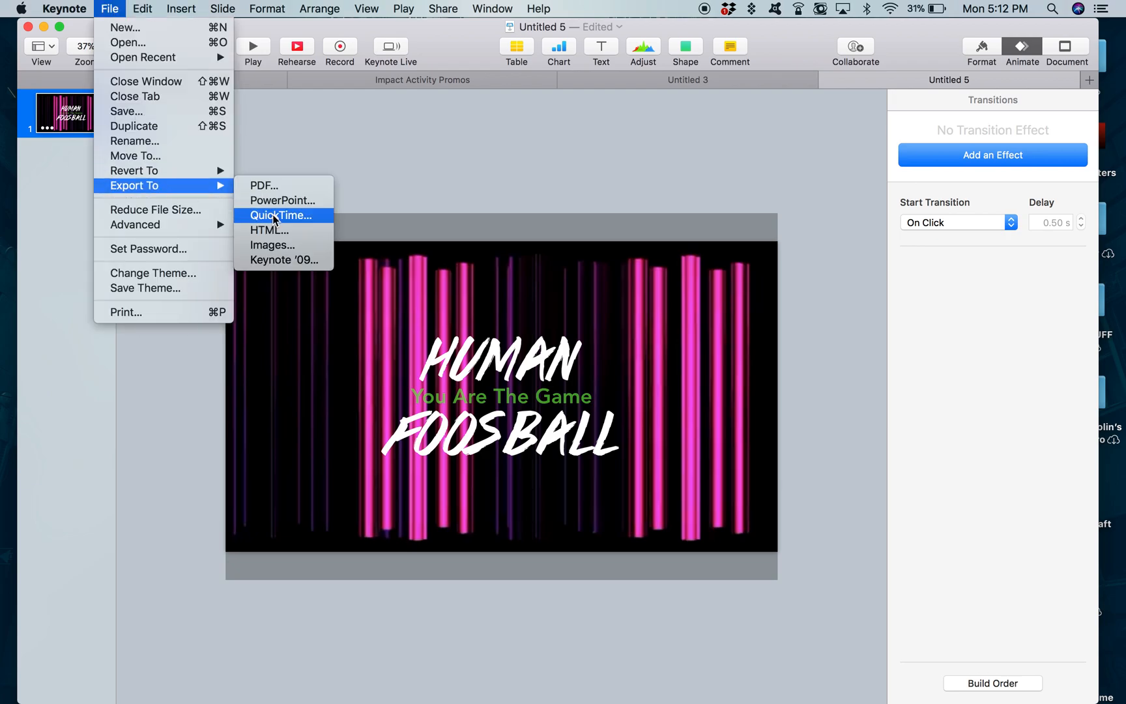
left_click(403, 159)
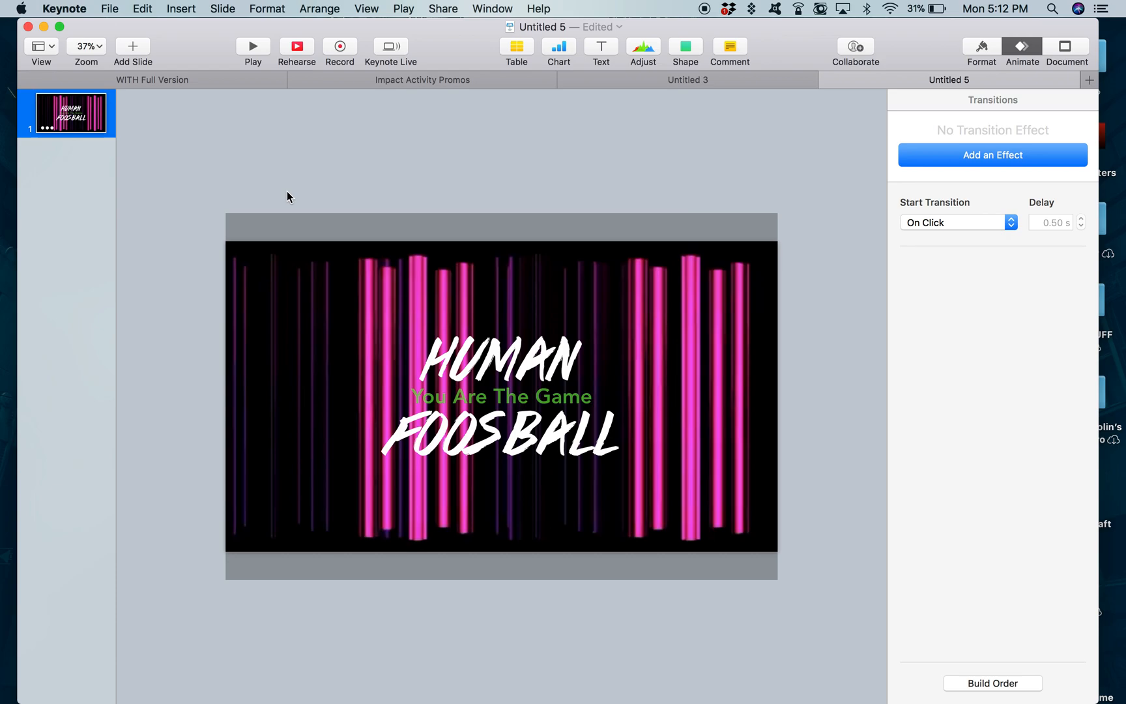
Open the custom slide size settings for the slideshow
left_click(1063, 51)
left_click(998, 450)
left_click(989, 464)
type("1080")
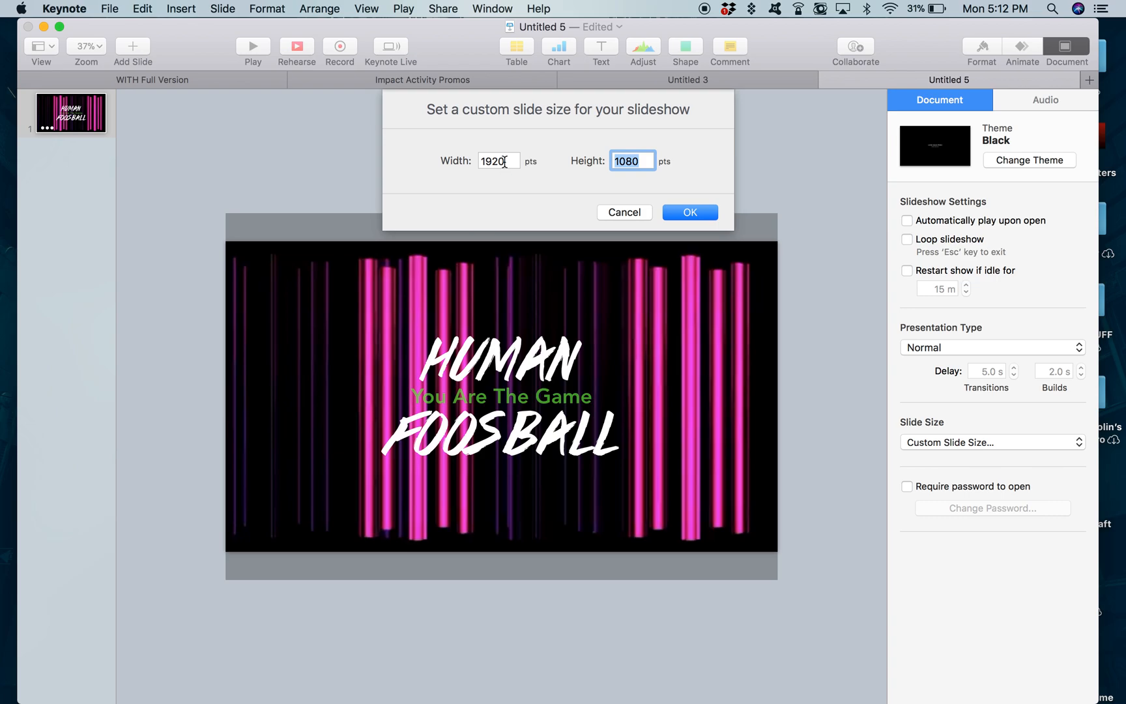
Switch to Safari and search the web for "iphone 6 screen dimensions" in a new tab
mouse_move(202, 701)
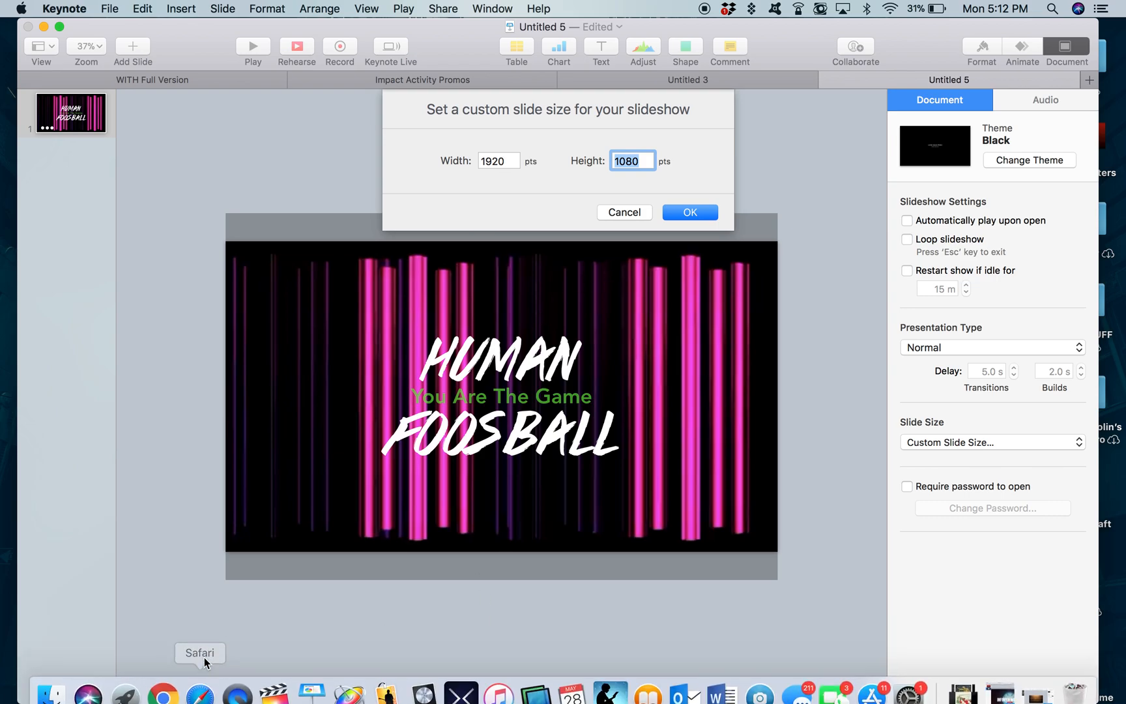
left_click(200, 693)
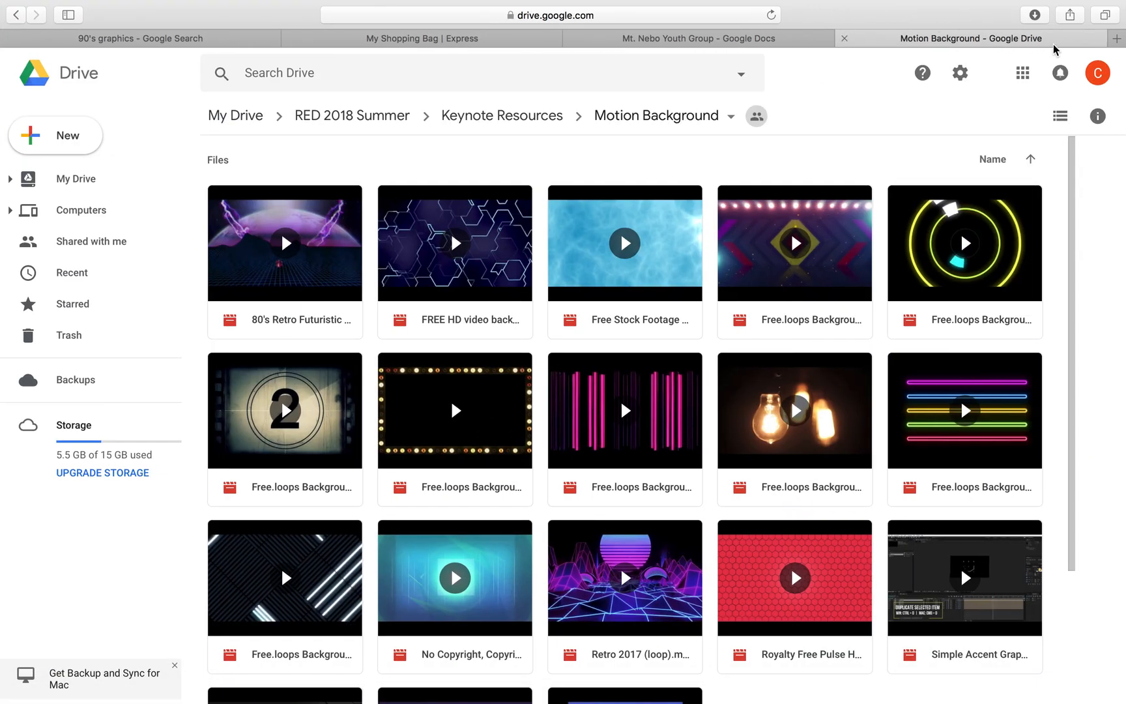
left_click(1116, 38)
type("i")
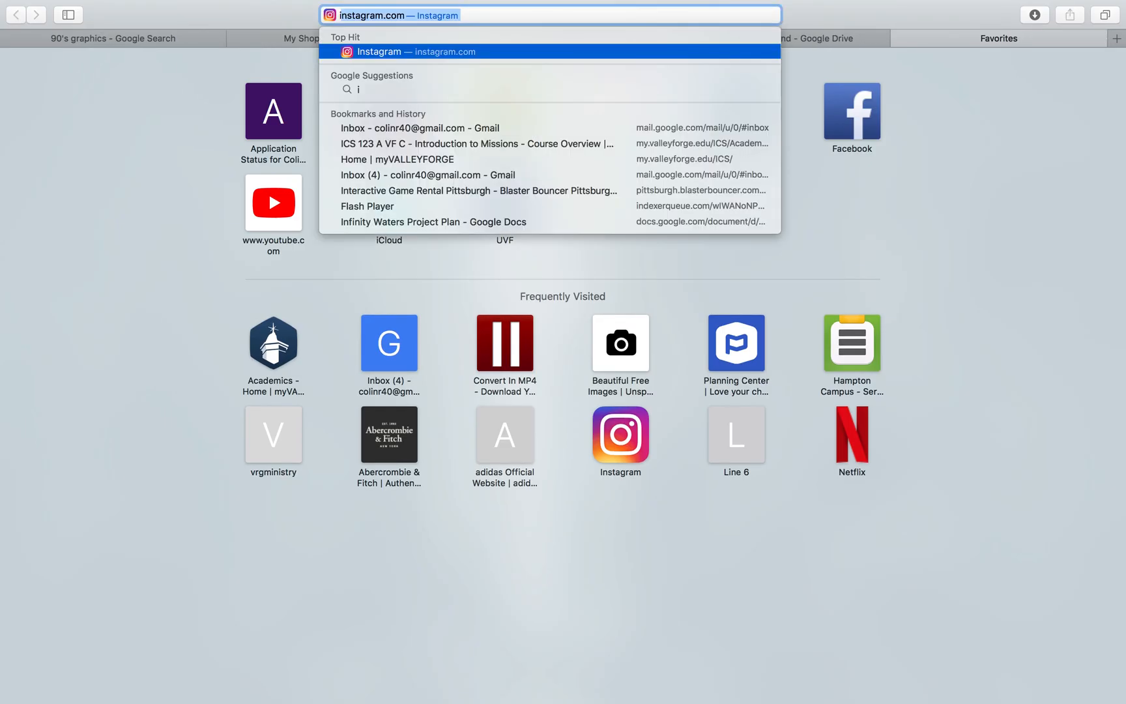
type("phone 6")
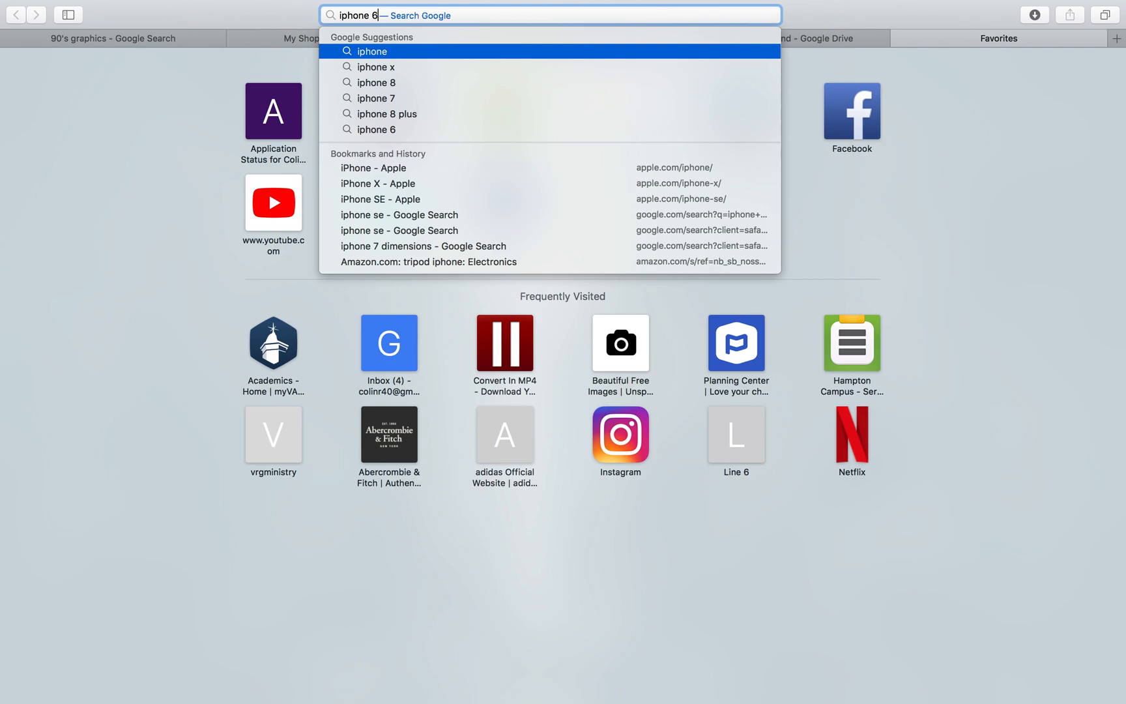
type(" screen dimensions")
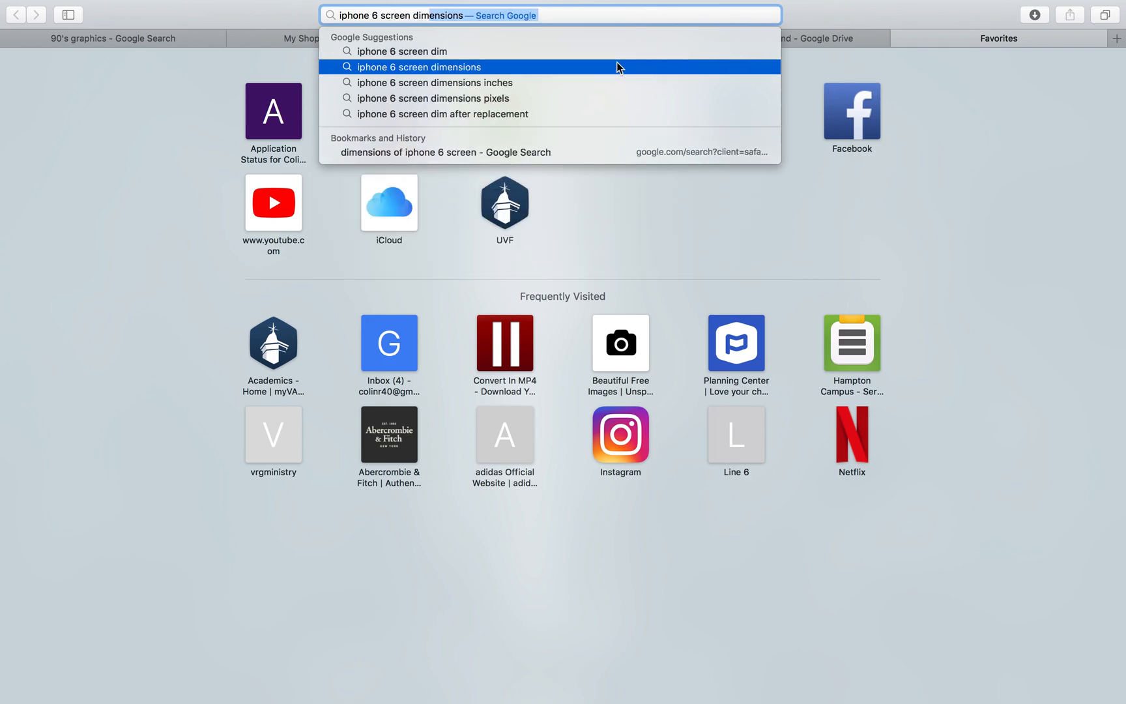
left_click(617, 64)
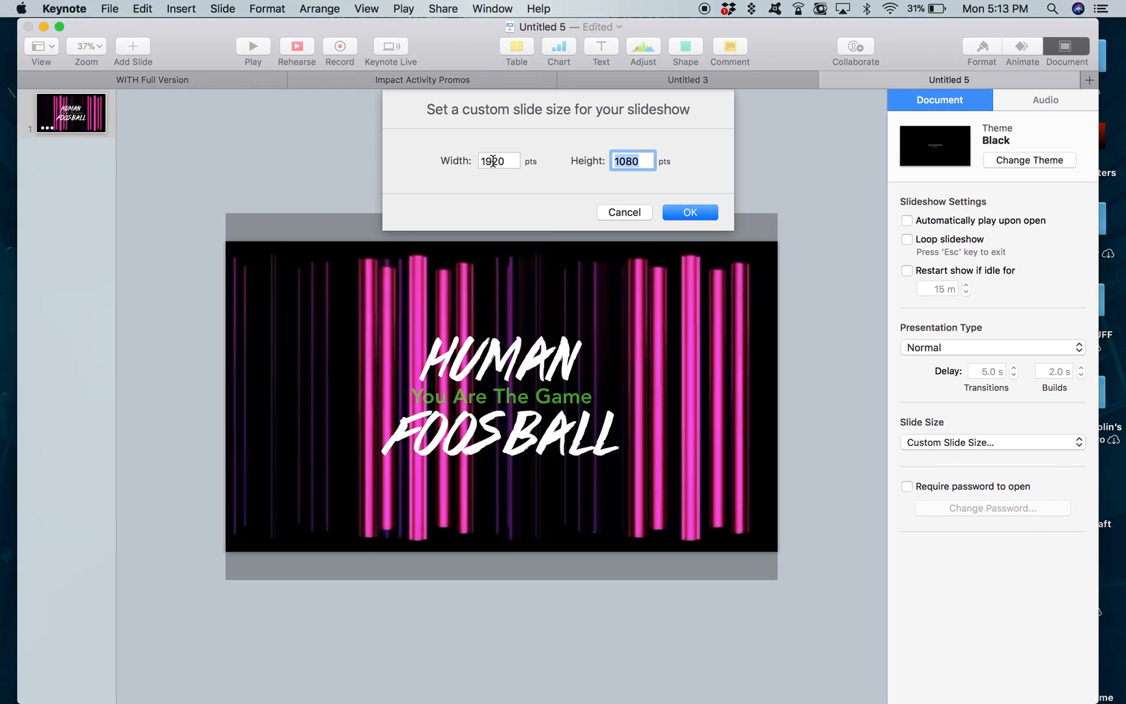
Set the custom slide size in Keynote to a width of 750 pts and a height of 1334 pts
double_click(493, 161)
type("1334")
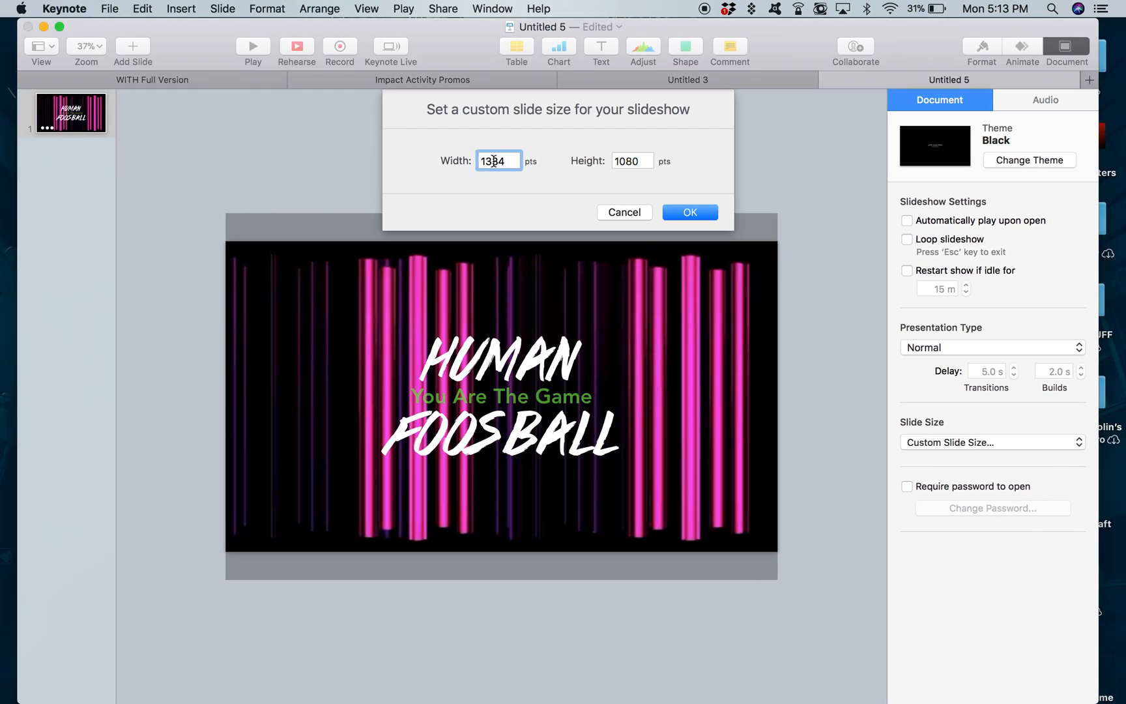
key("super+a")
key("BackSpace")
key("Tab")
type("1334")
left_click(502, 160)
type("750")
key("Return")
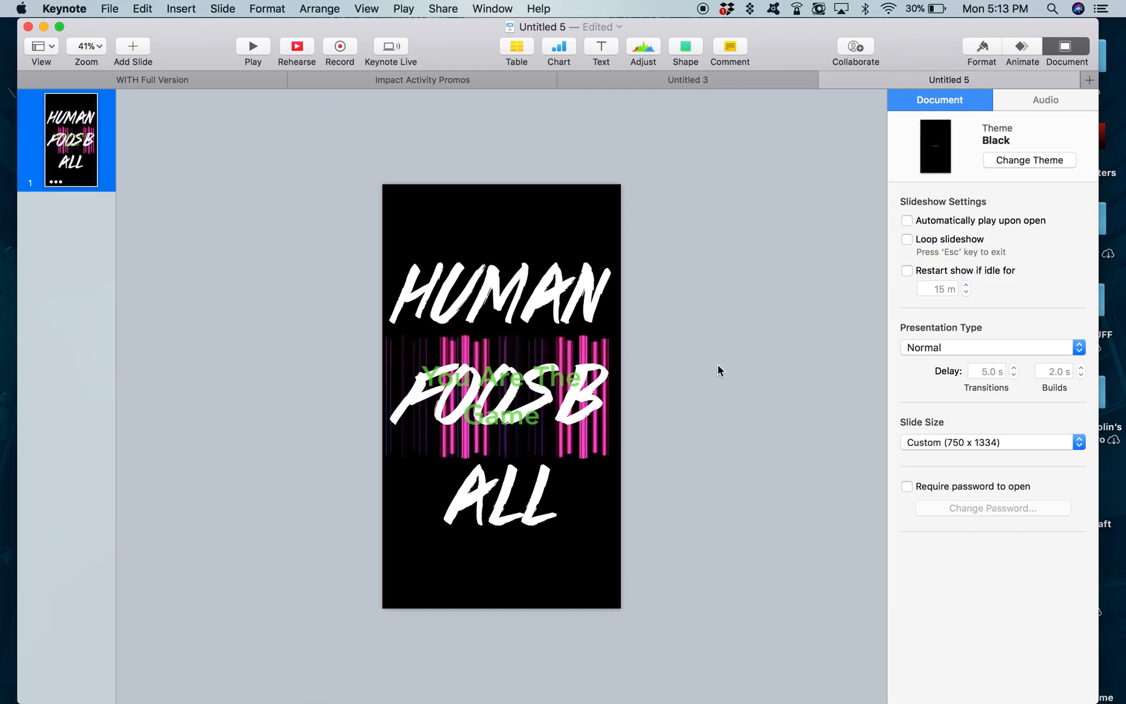
left_click(606, 419)
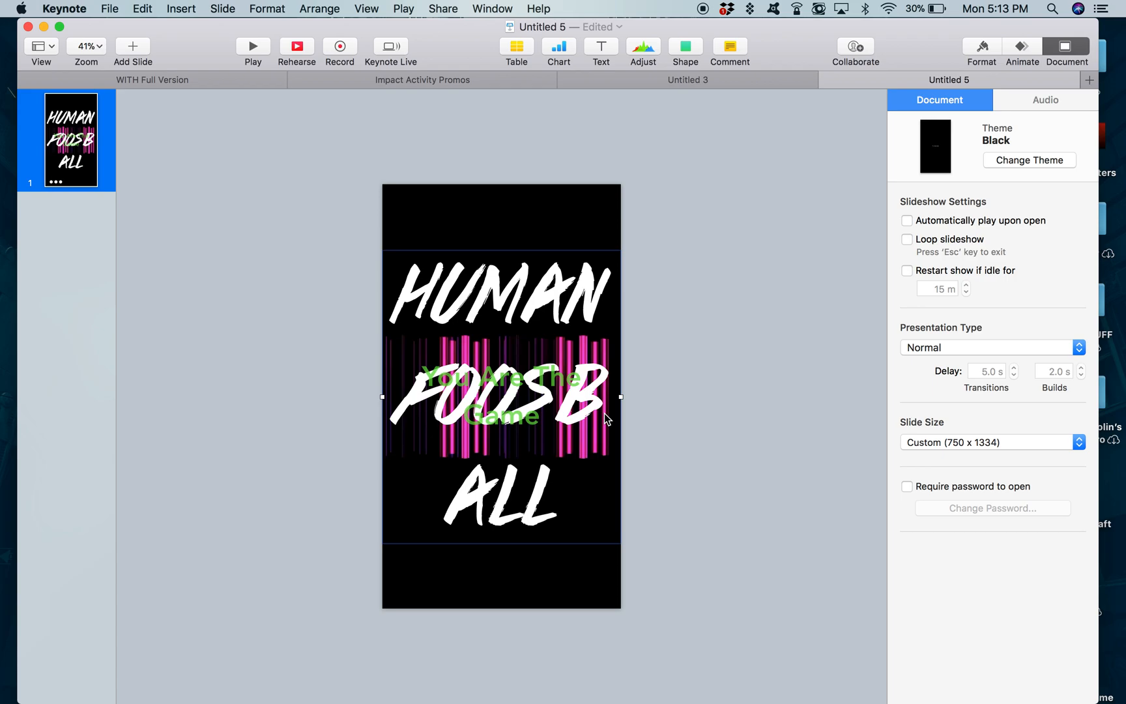
key("Delete")
left_click(510, 403)
key("super+z")
Delete the background video, moving the Human Foosball title out of the way and back onto the slide
left_click_drag(575, 495, 684, 302)
left_click(570, 463)
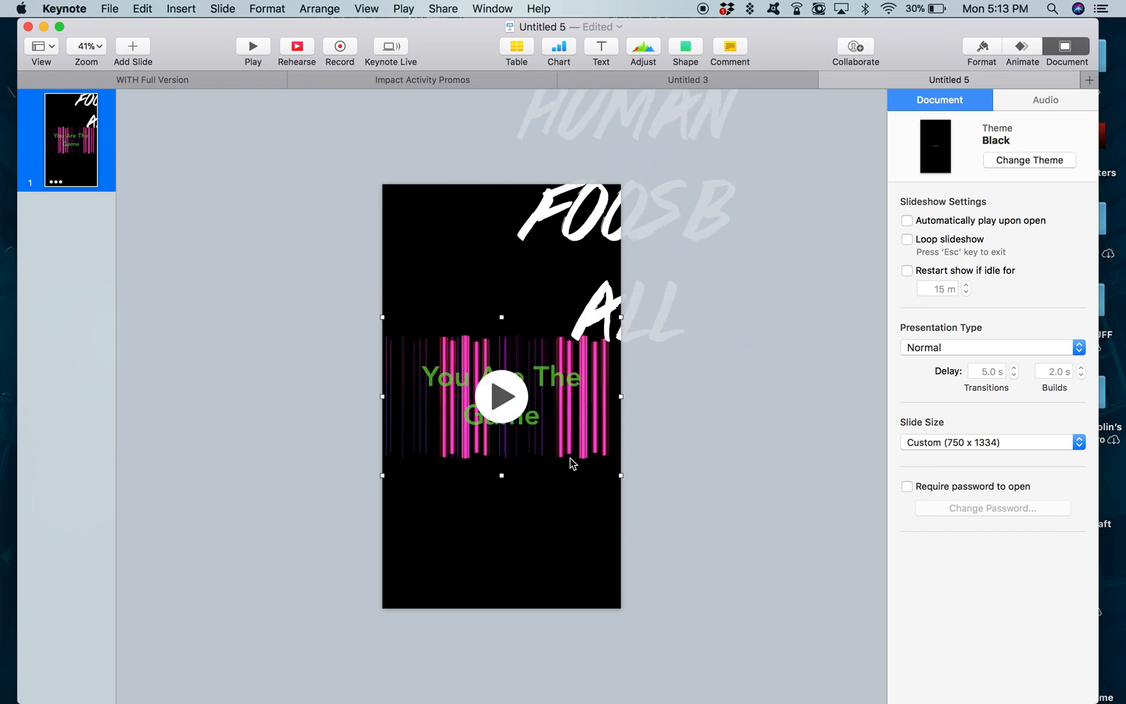
key("Delete")
left_click_drag(602, 274, 480, 428)
triple_click(480, 428)
double_click(518, 490)
left_click_drag(562, 476, 327, 215)
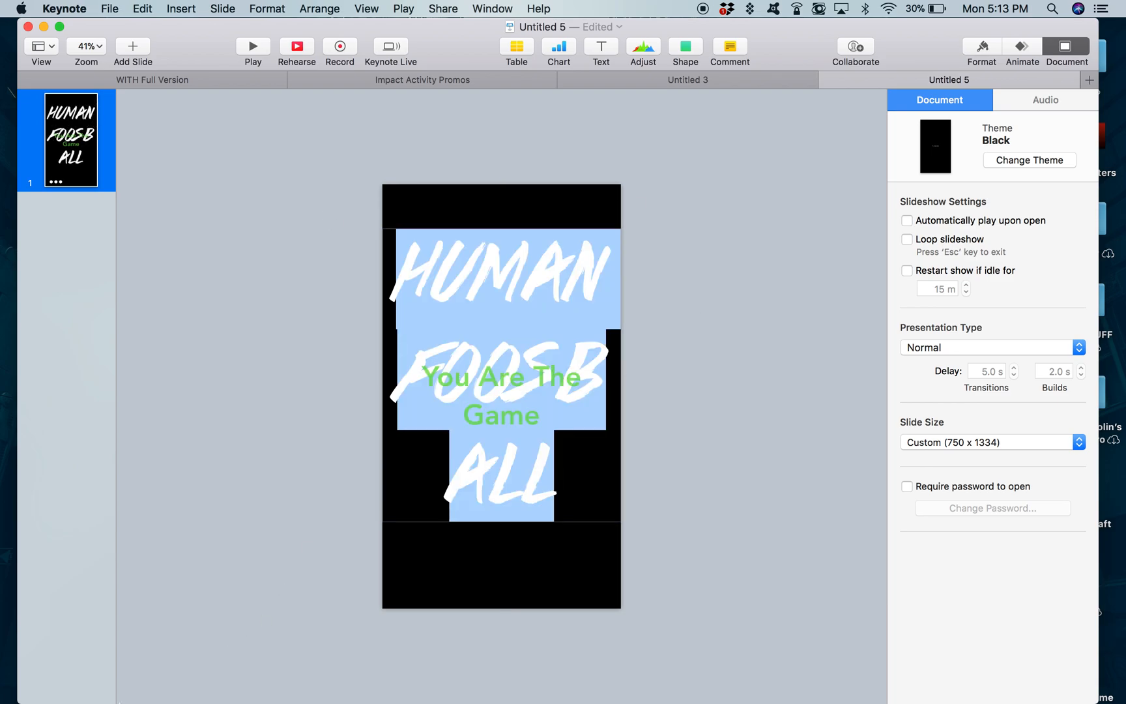
Add the image carles-rabada-591326-unsplash.jpg from Finder's recent files to the slide and close the Finder window
left_click(52, 678)
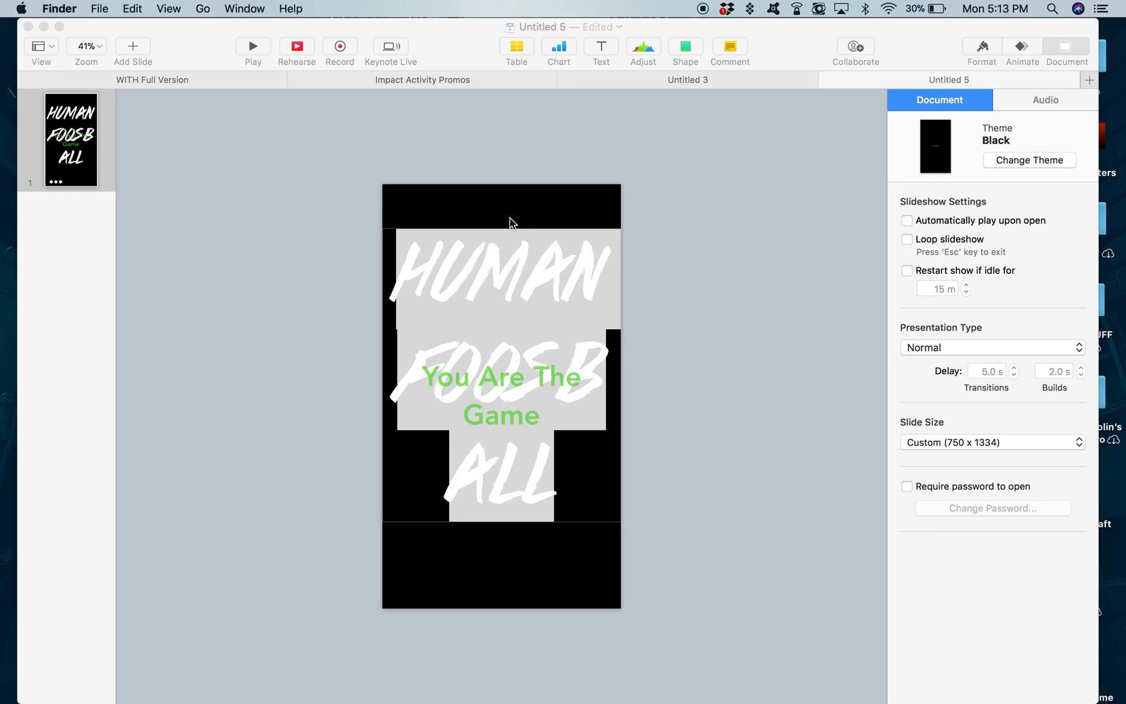
scroll(532, 185, "right", 15)
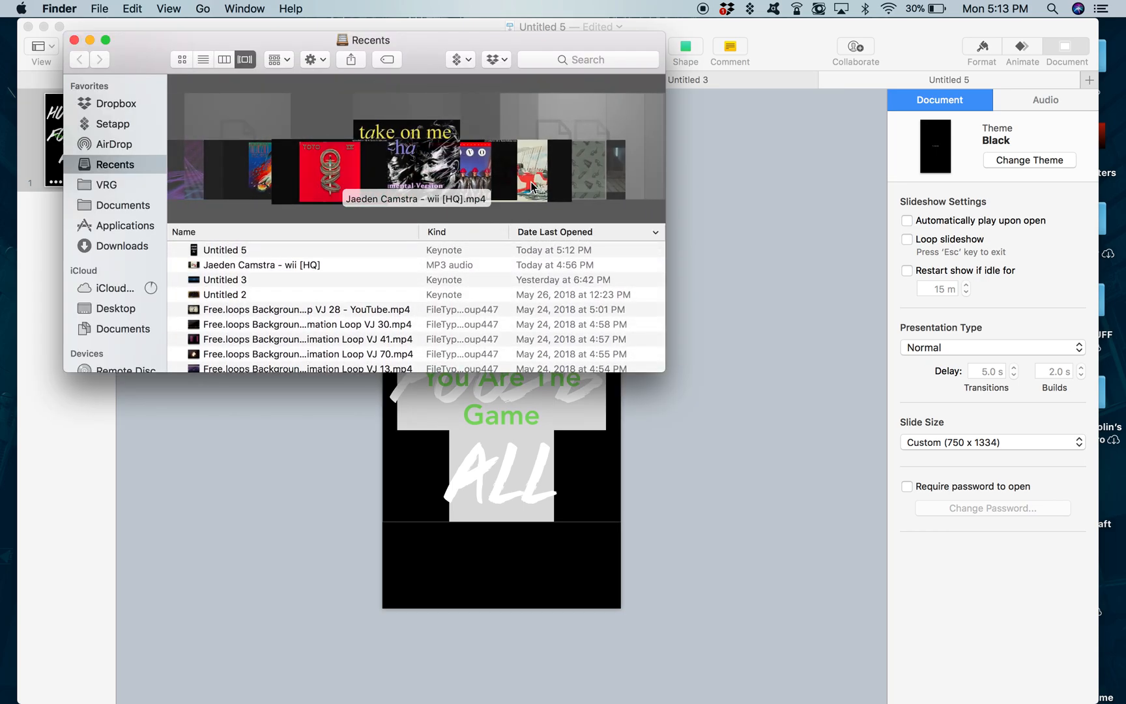
scroll(533, 187, "right", 20)
scroll(531, 188, "right", 3)
scroll(531, 188, "left", 2)
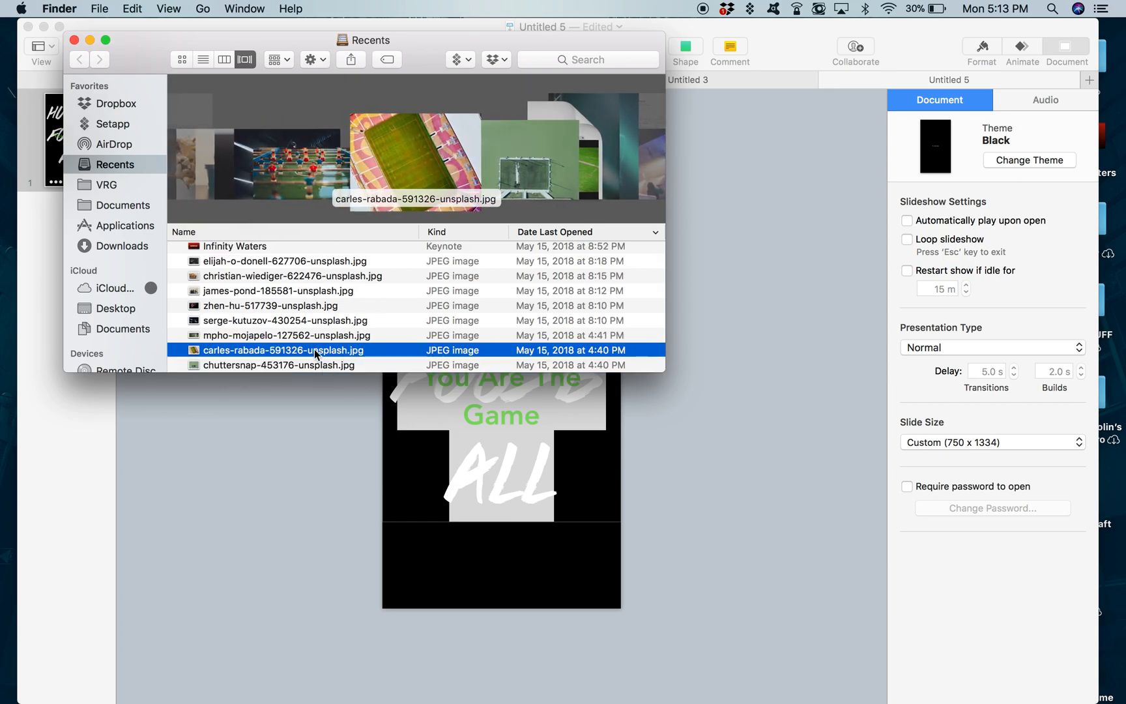
left_click_drag(316, 354, 482, 560)
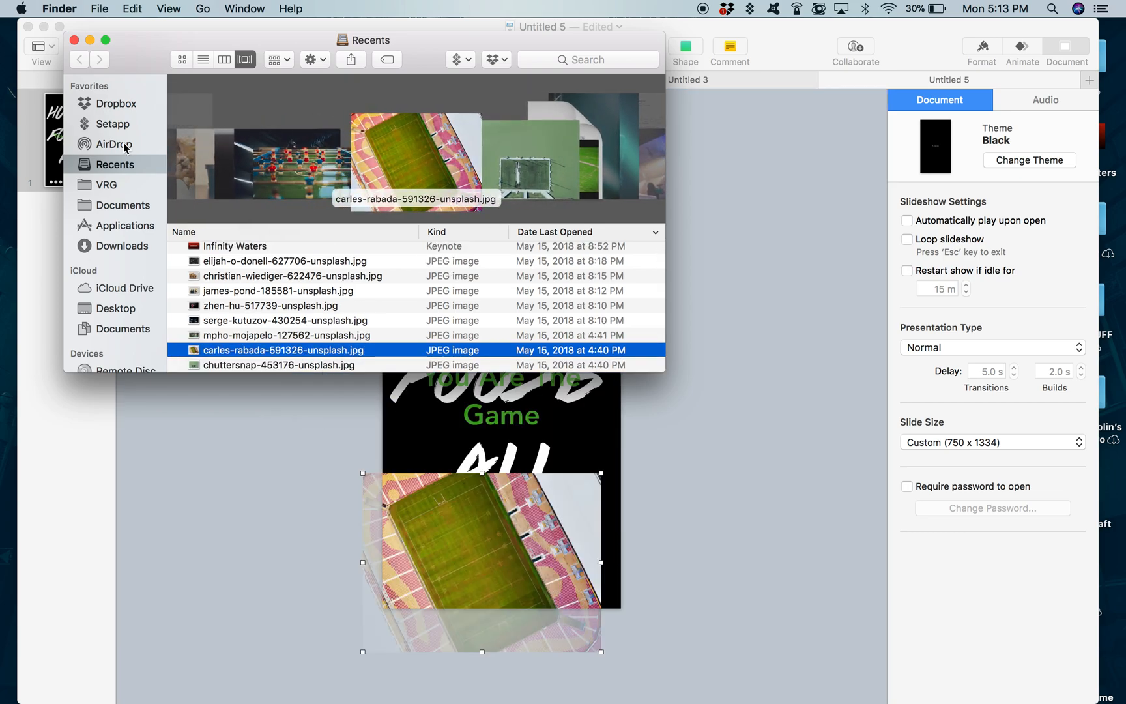
left_click(74, 40)
Enlarge and center the stadium photo so it covers the whole slide, and send it behind the text
left_click(482, 473)
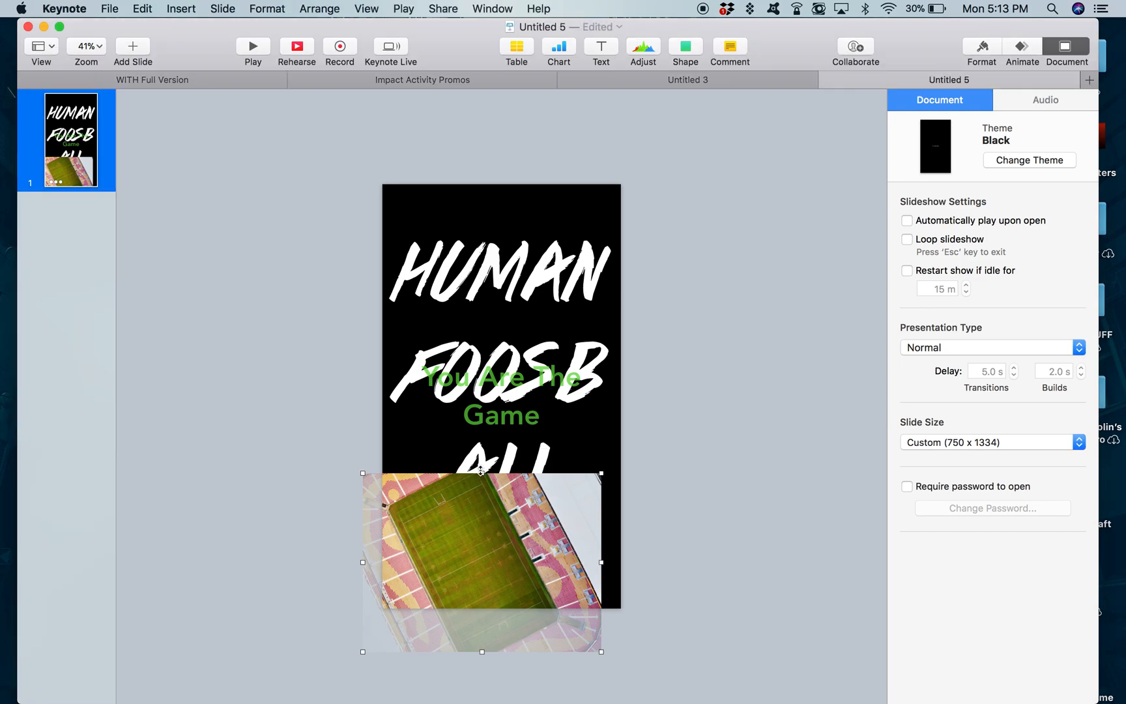
left_click_drag(481, 483, 487, 164)
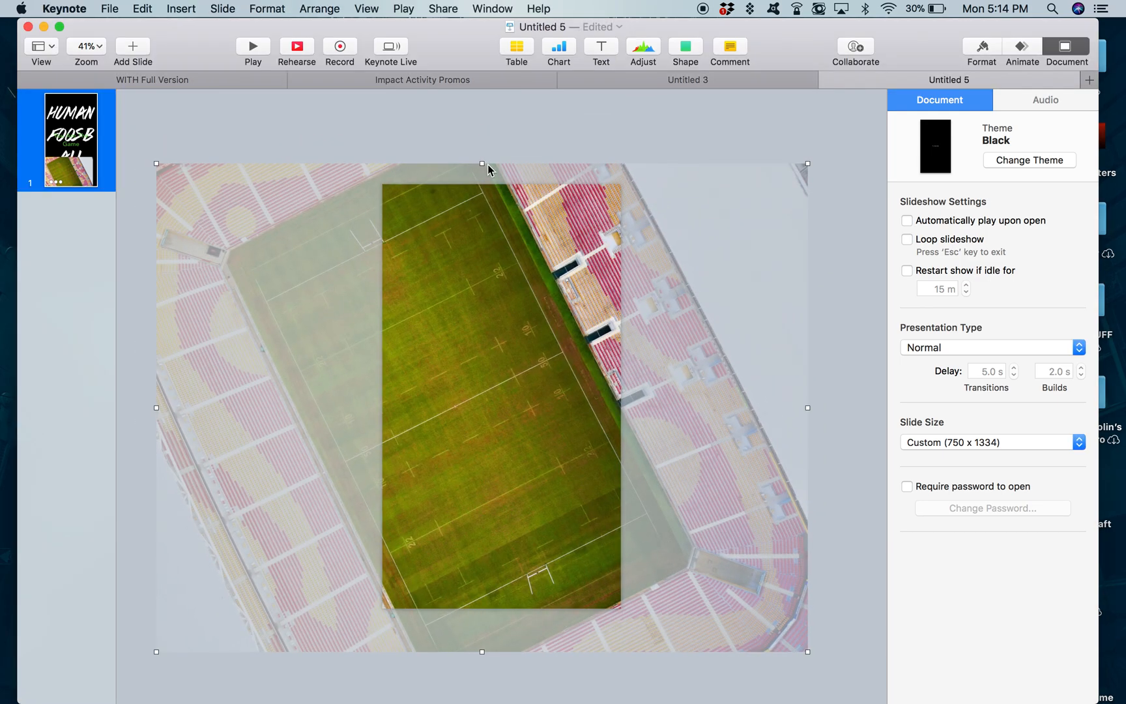
left_click_drag(502, 254, 520, 231)
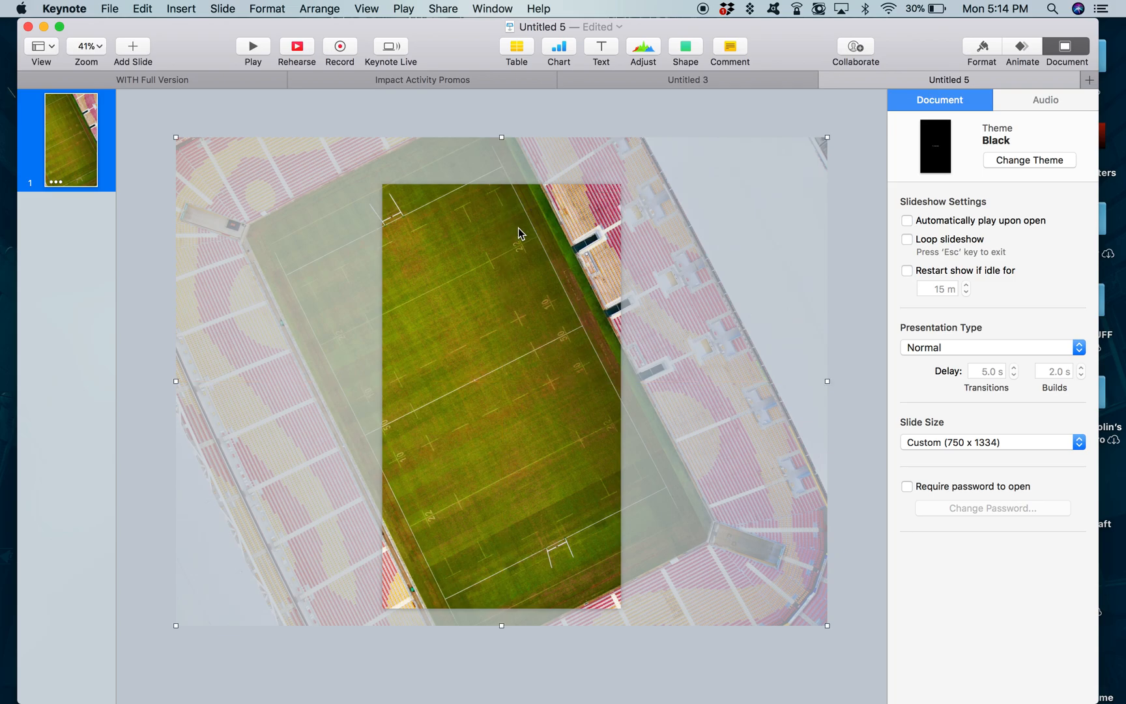
right_click(514, 224)
left_click(528, 251)
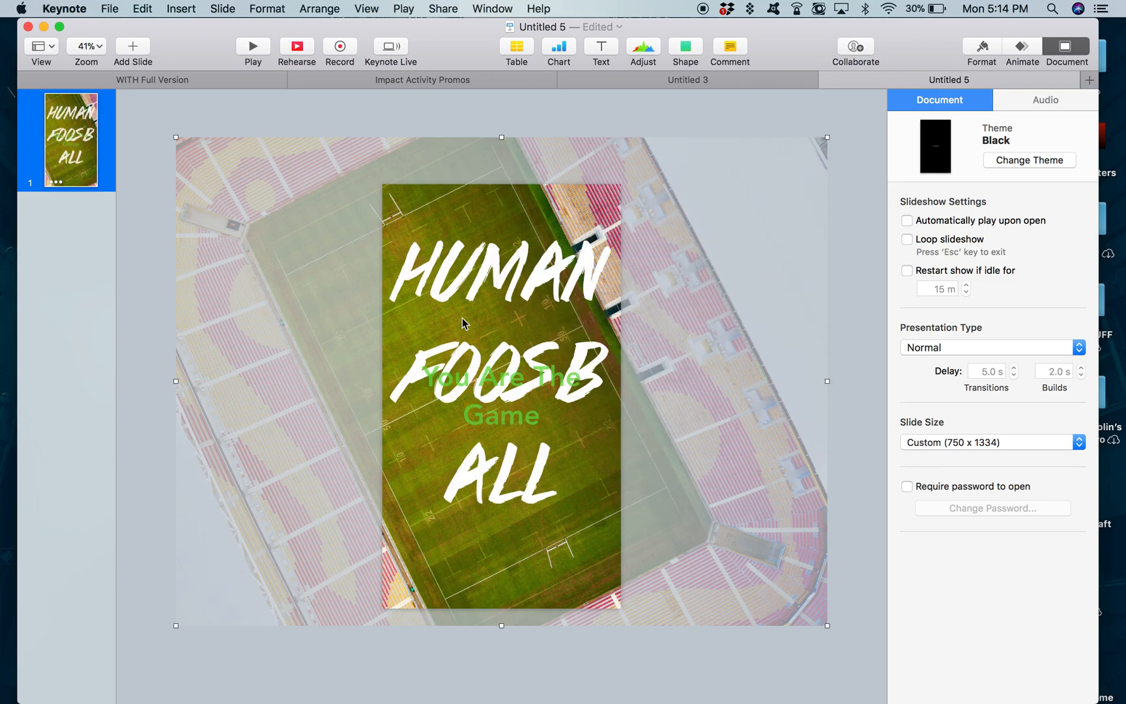
Recolor the subtitle "You Are The Game" with the saved crimson swatch and move it below the title
triple_click(518, 404)
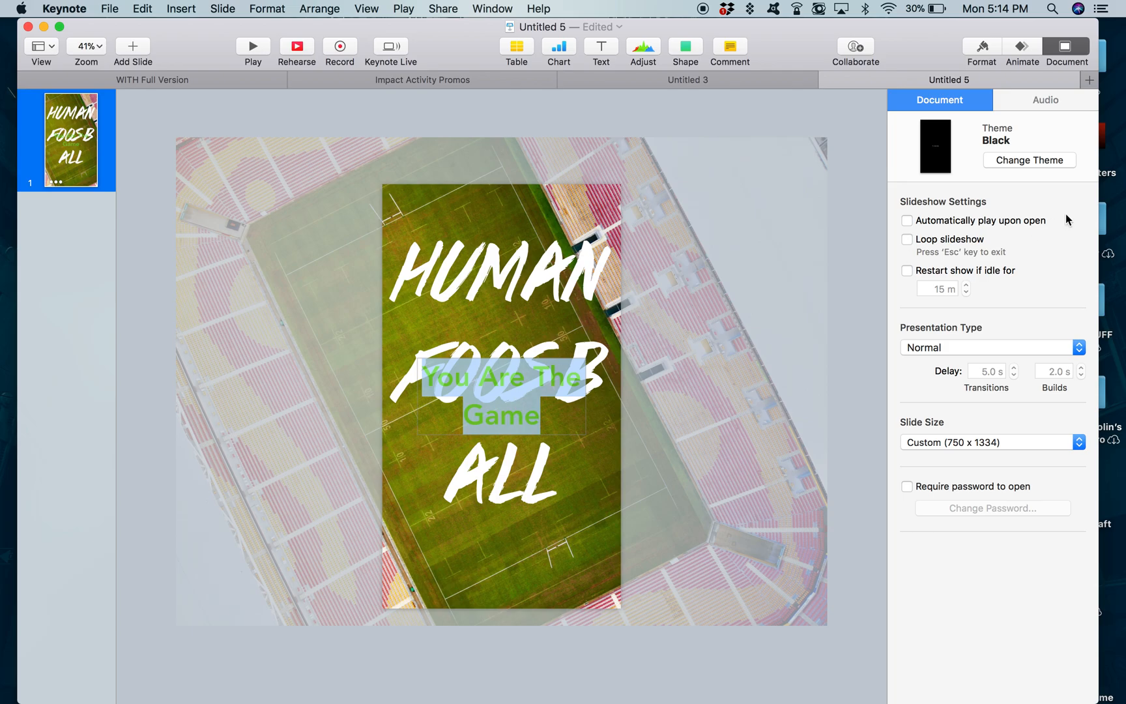
left_click(985, 47)
left_click(1079, 302)
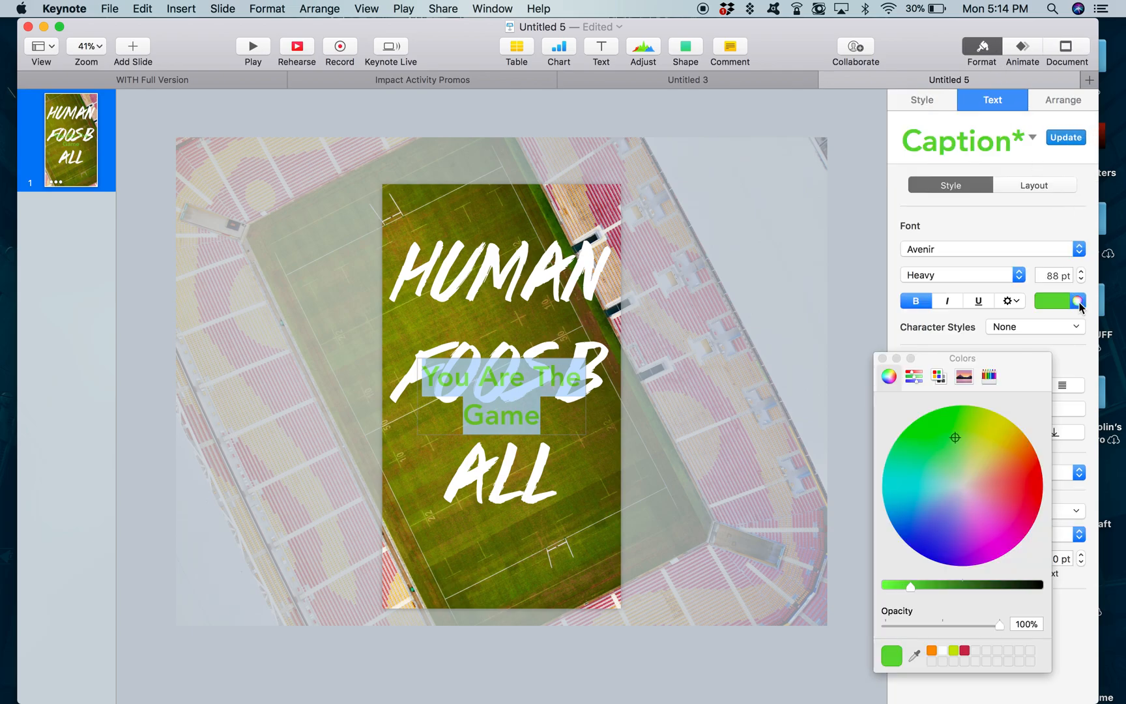
left_click(965, 650)
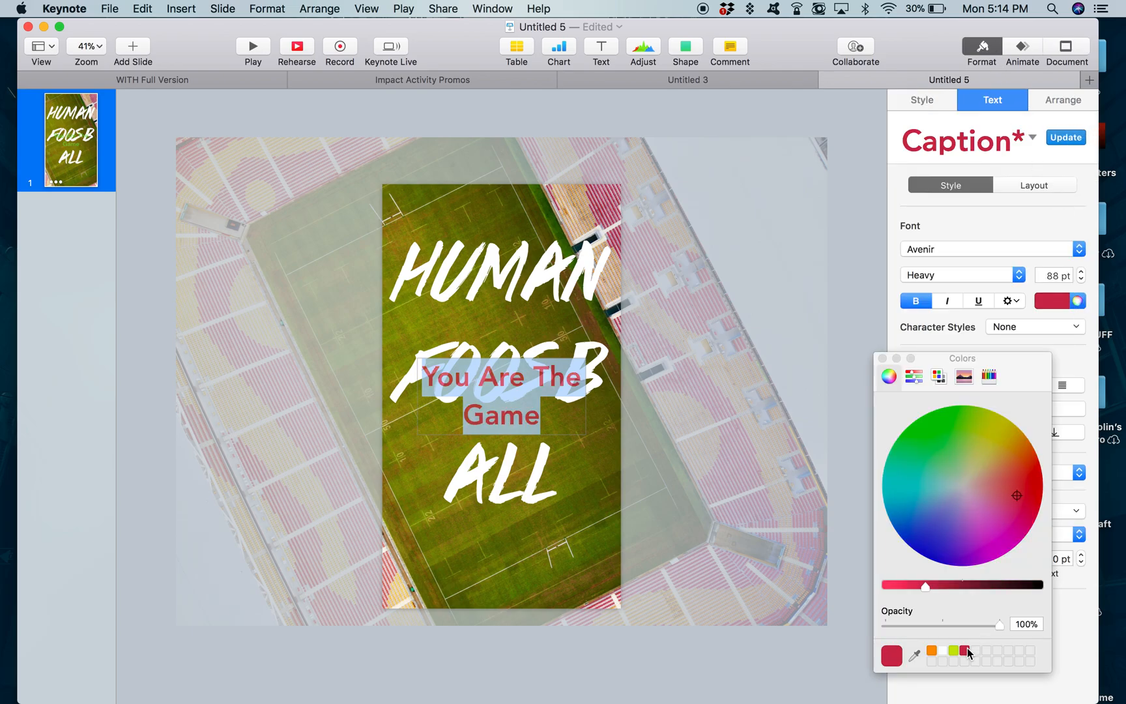
left_click(882, 358)
left_click(499, 411)
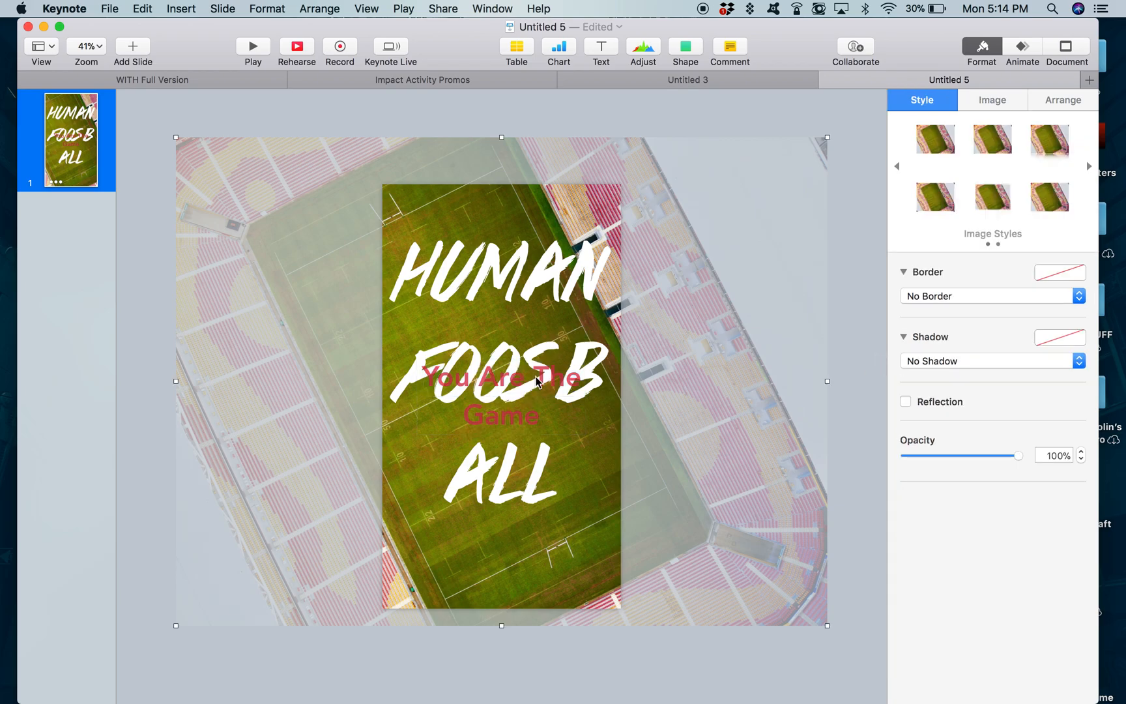
left_click_drag(518, 385, 519, 545)
Set the font size of the whole Human Foosball title to 200 pt after trying 100 pt and 150 pt
double_click(507, 293)
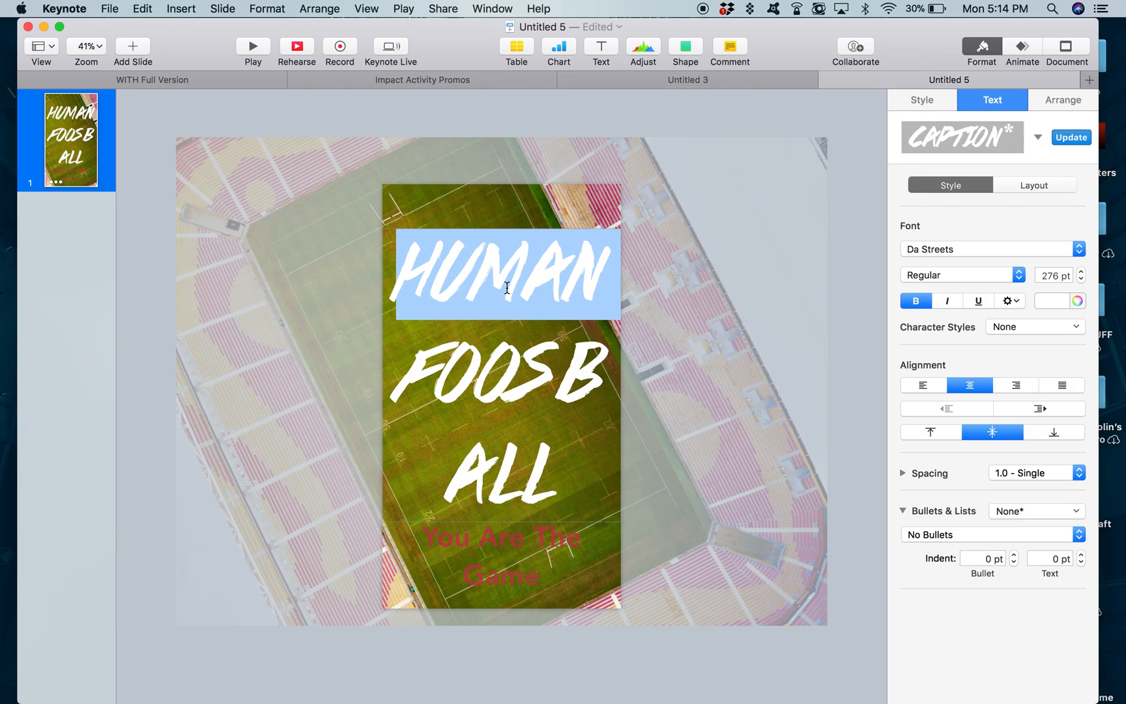
left_click(490, 324)
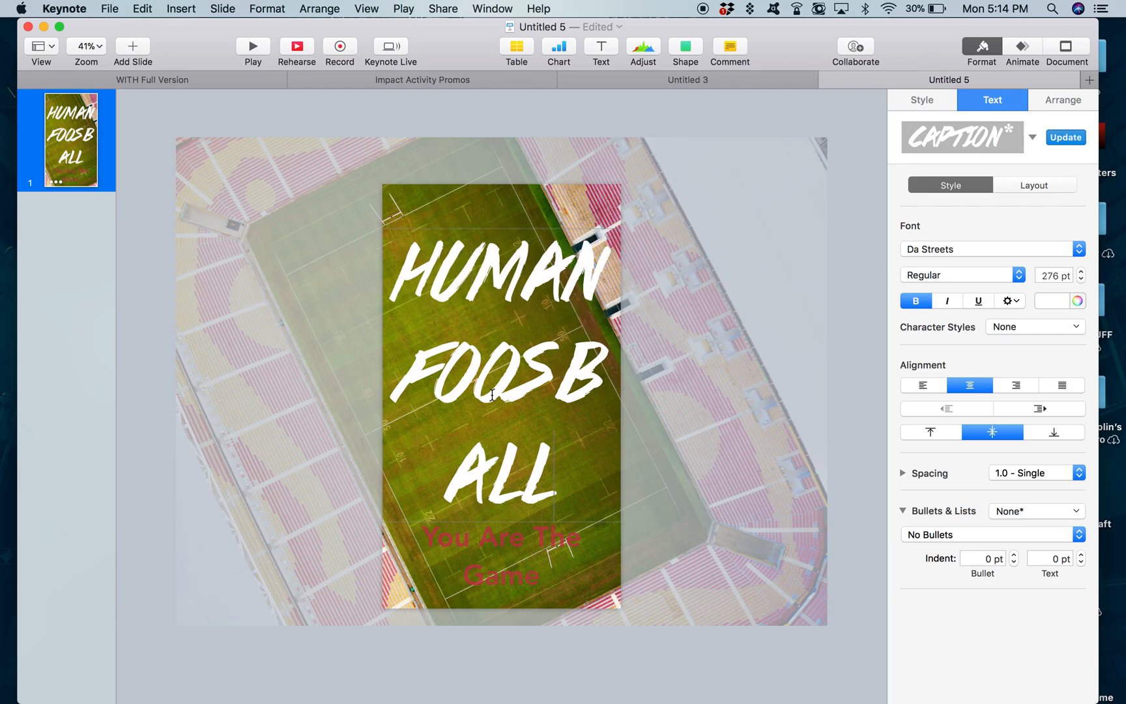
key("super+a")
double_click(1050, 275)
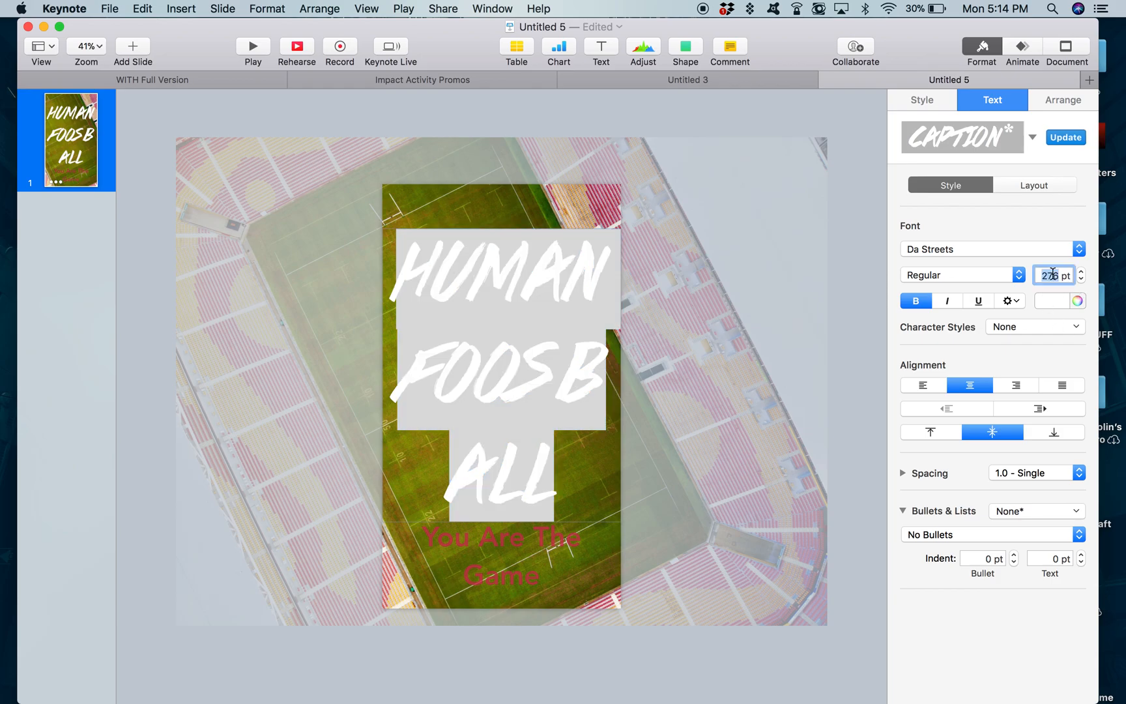
type("100")
key("Return")
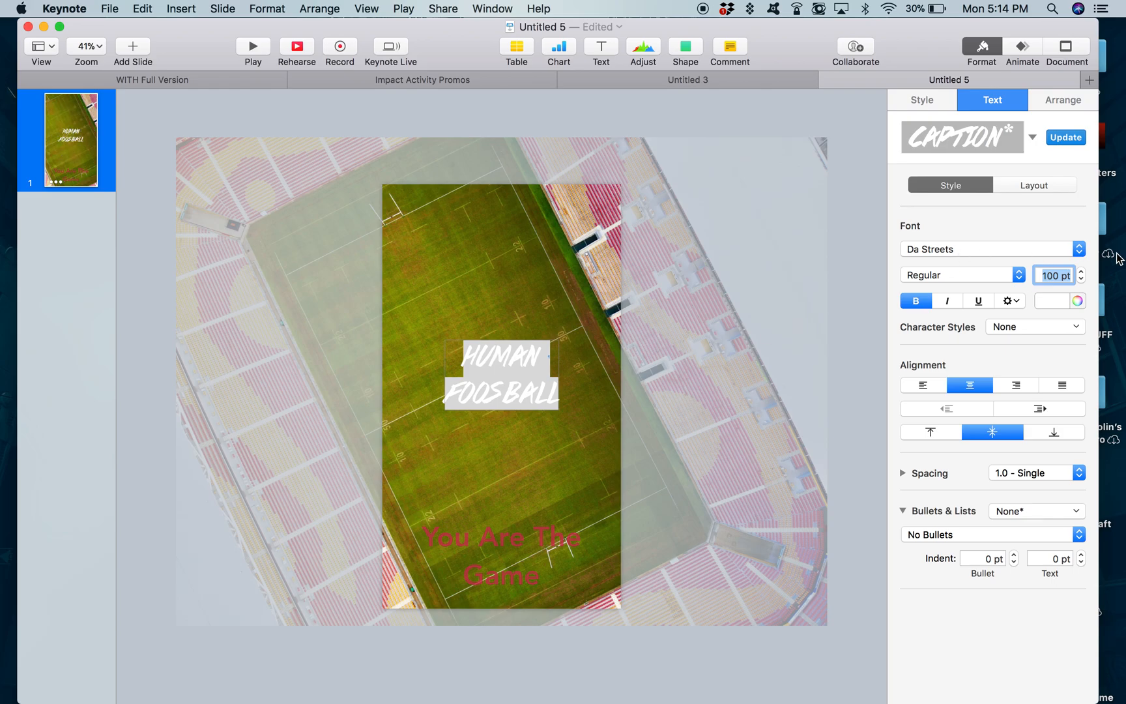
type("150")
key("Return")
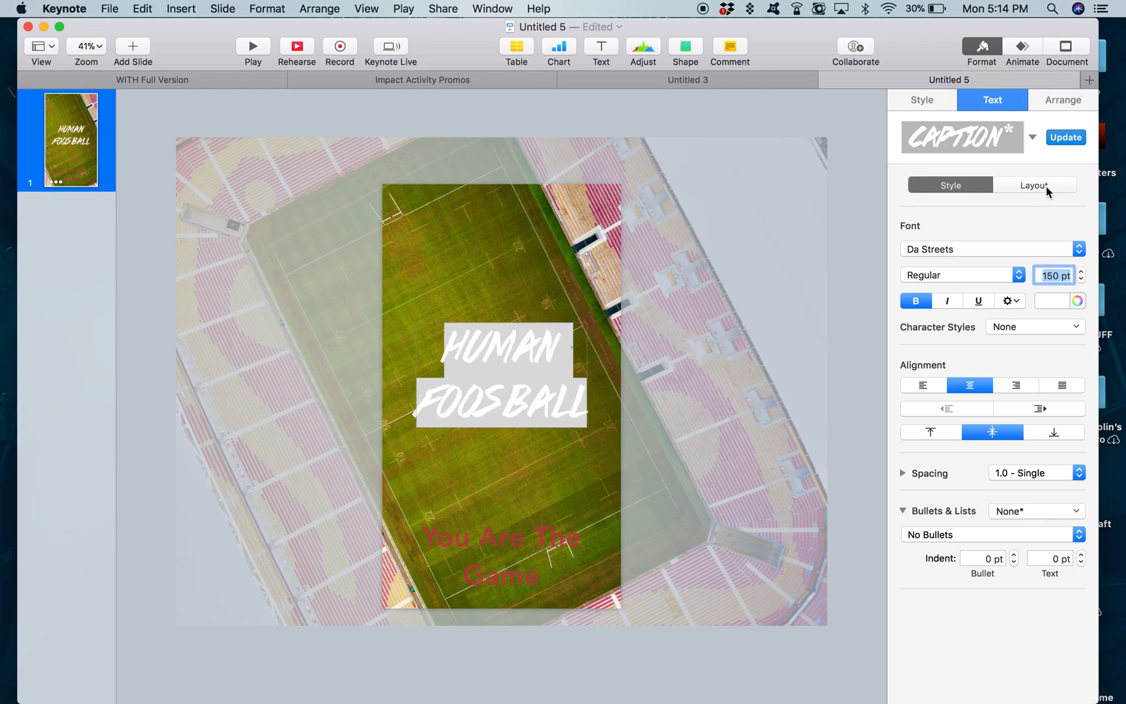
type("200")
key("Return")
left_click(748, 345)
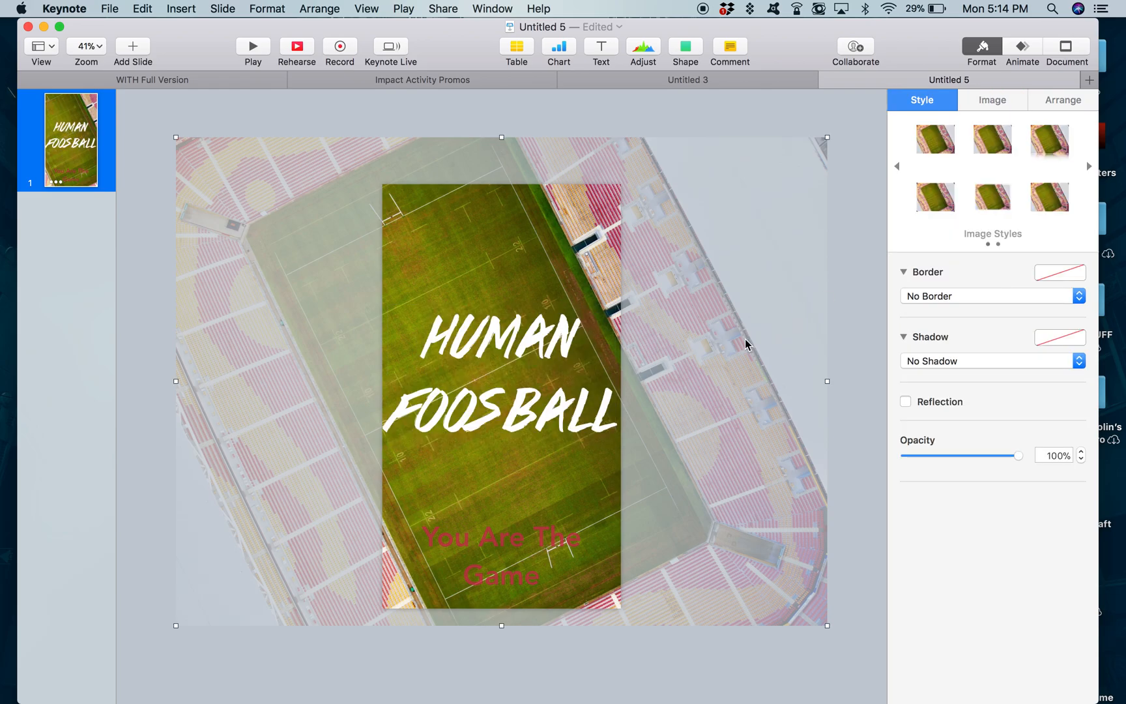
Nudge the title slightly down on the slide and delete the "You Are The Game" subtitle
left_click(519, 404)
left_click_drag(519, 404, 519, 410)
left_click(504, 558)
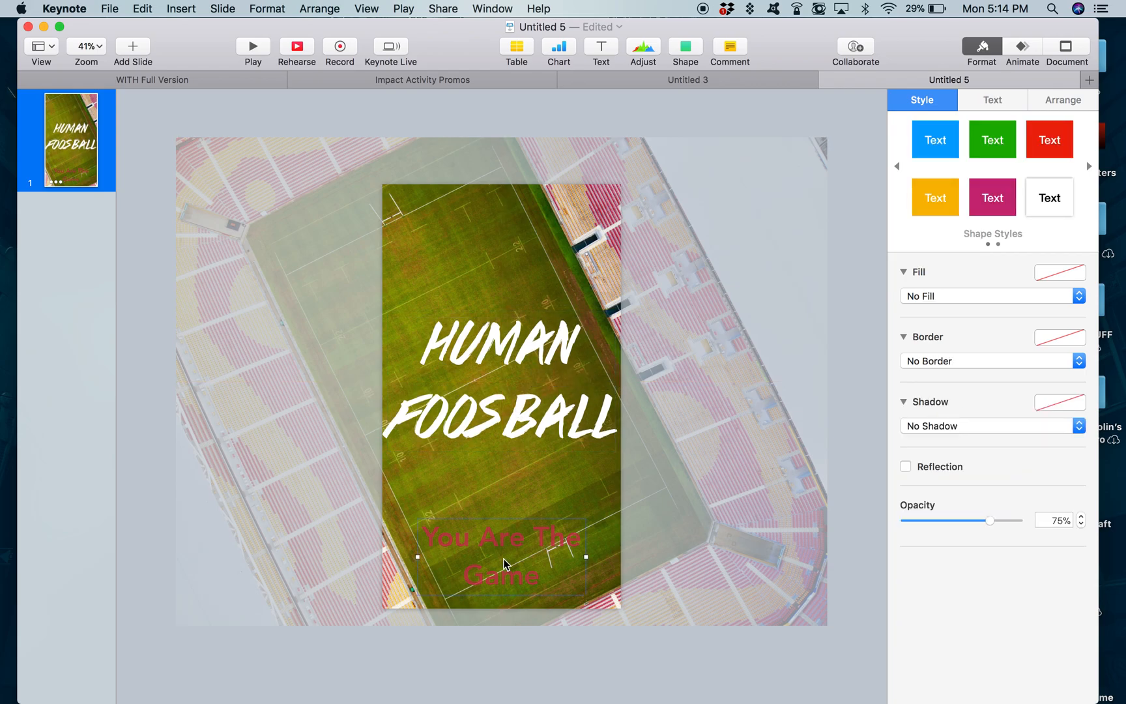
key("Delete")
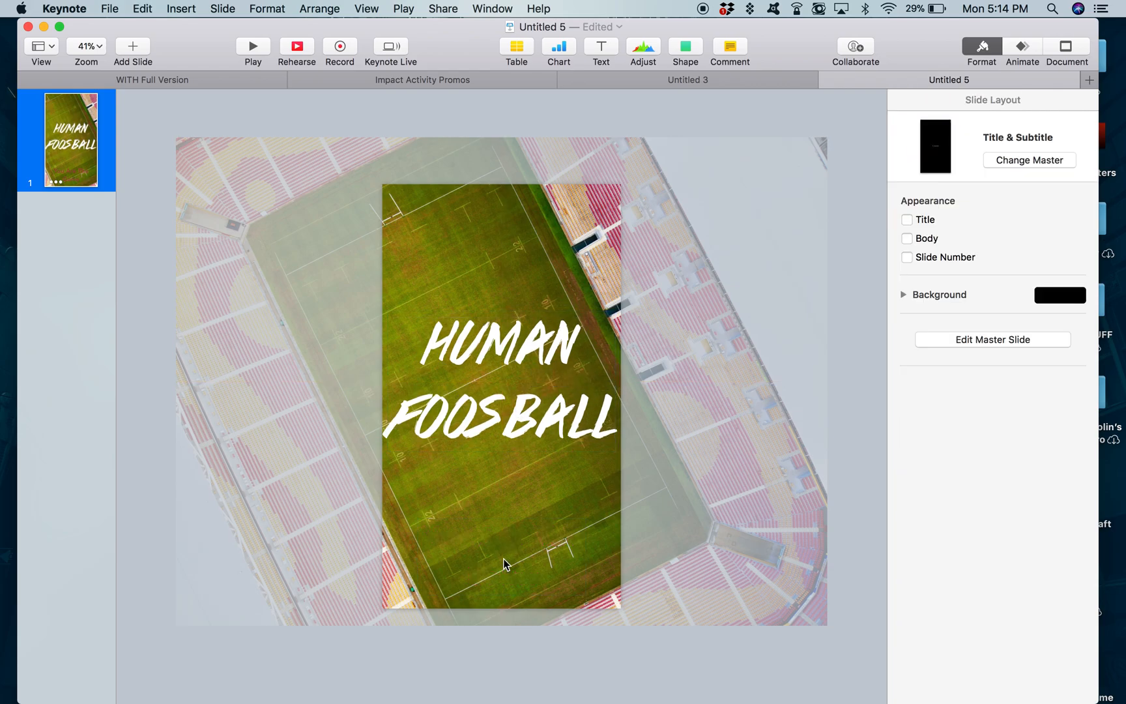
Duplicate the Human Foosball title slide and replace the title on the copy with "YOU"
right_click(62, 116)
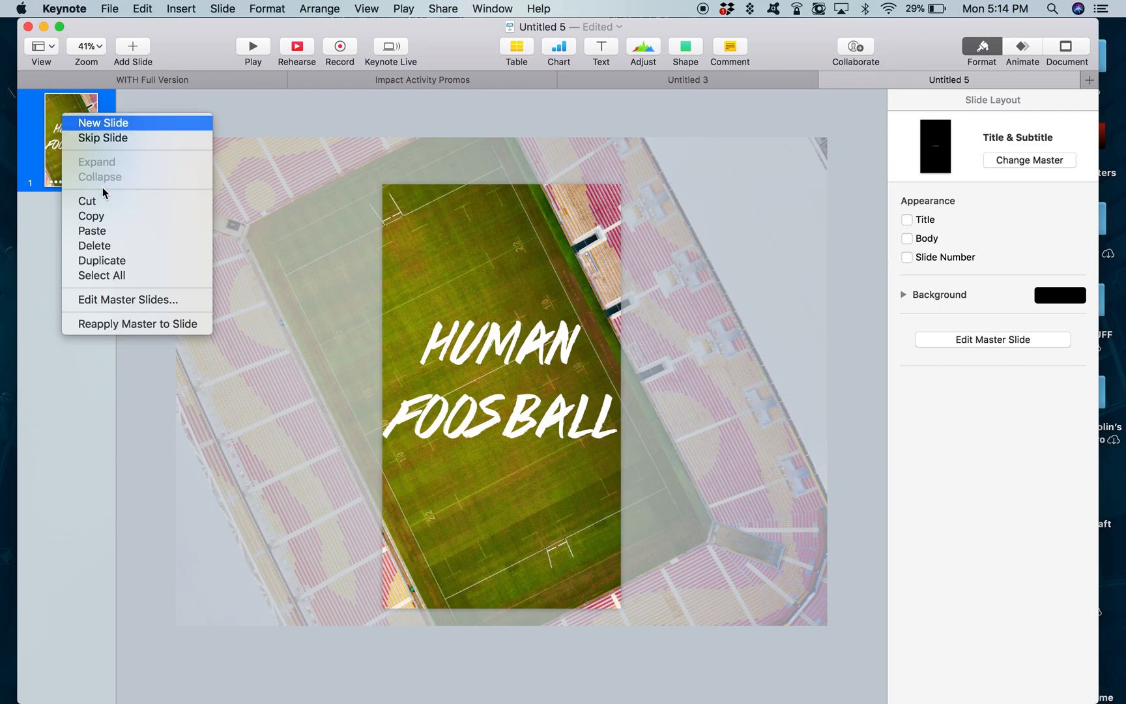
left_click(146, 265)
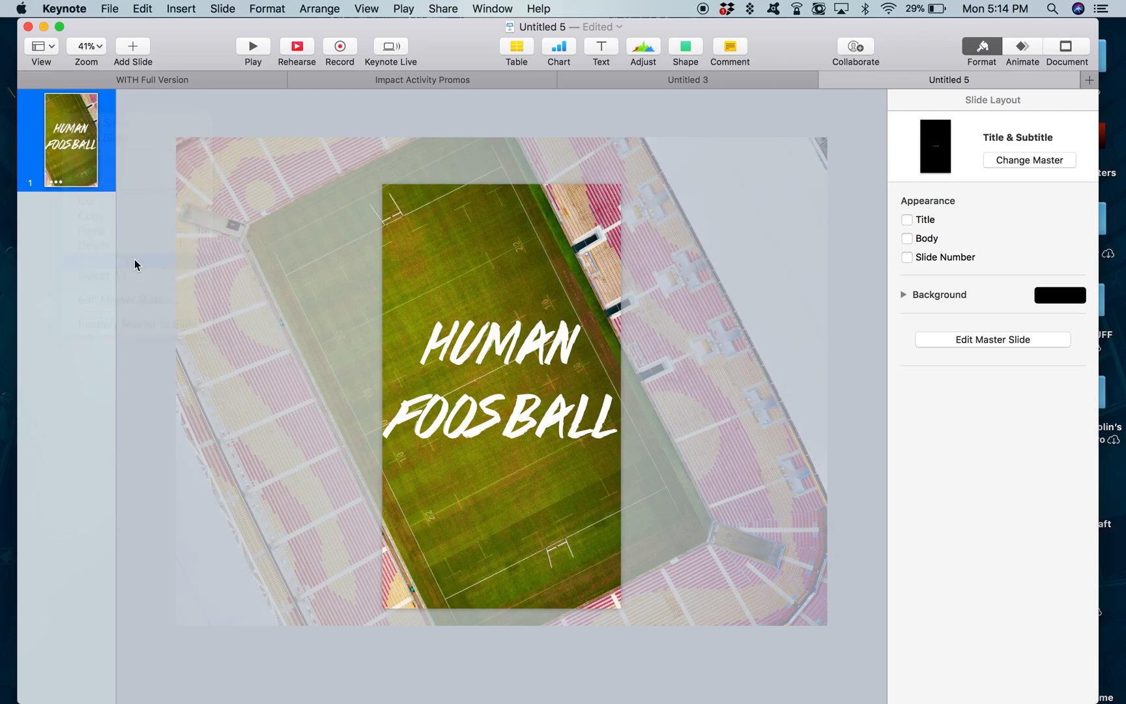
double_click(552, 402)
left_click(552, 403)
left_click(578, 500)
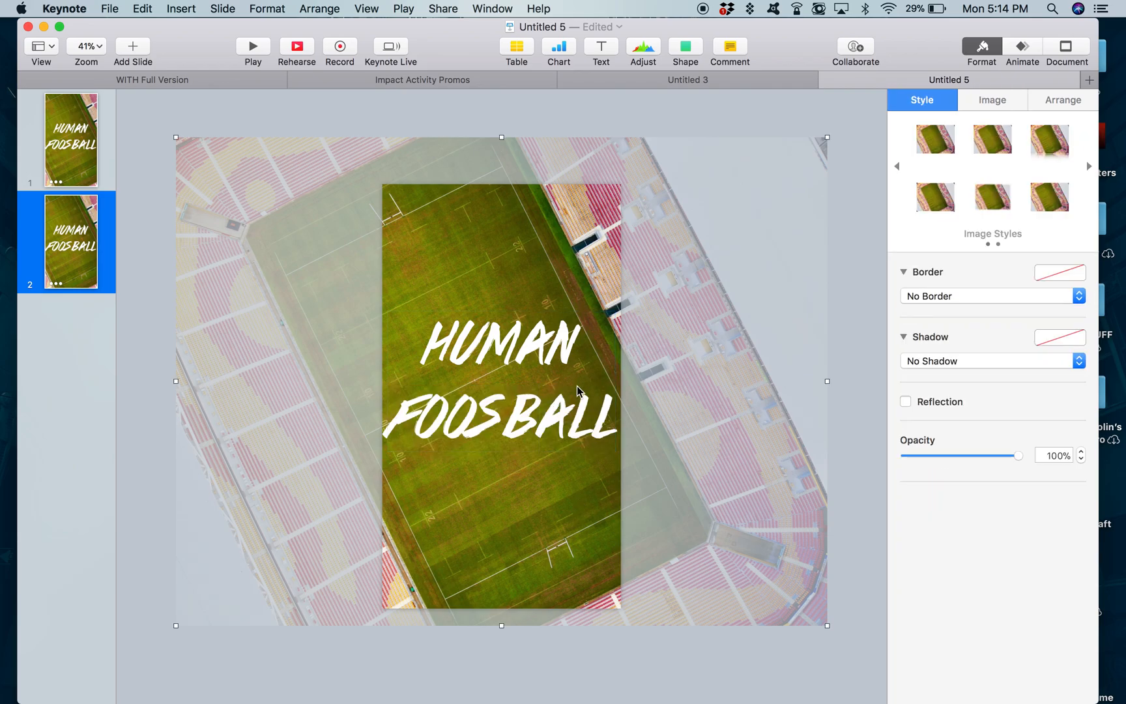
left_click(574, 395)
double_click(570, 397)
left_click(604, 415)
key("super+a")
key("BackSpace")
type("YOU")
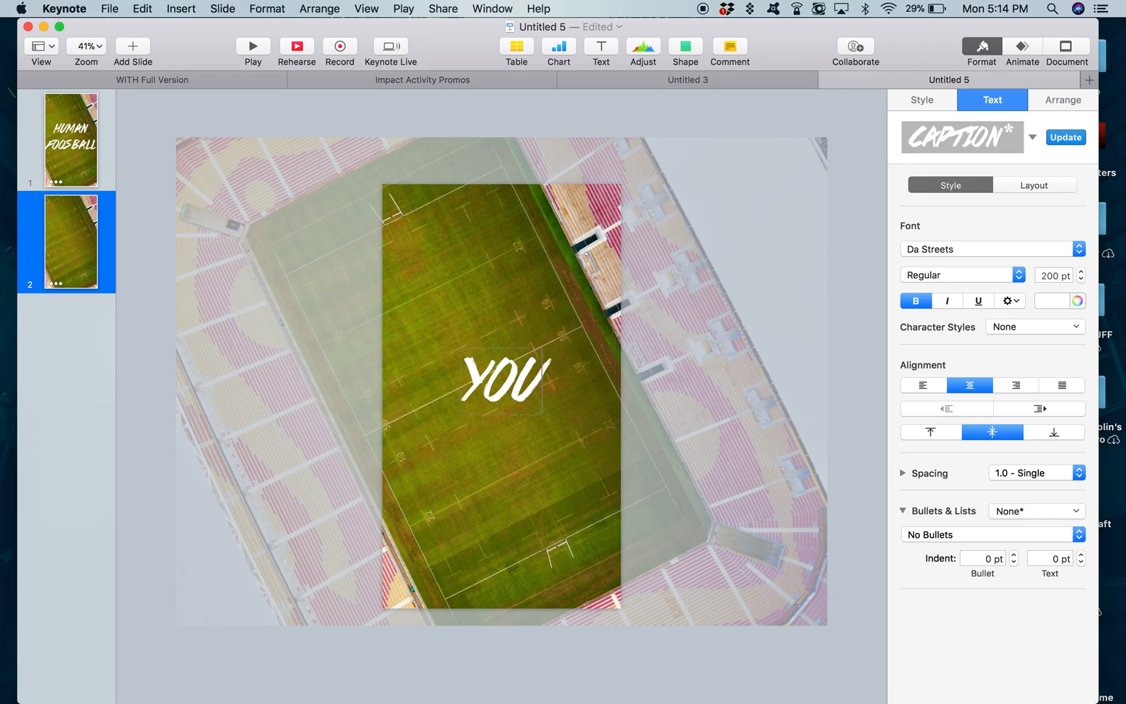
Move the word "YOU" slightly down to the middle of the slide and set its font size to 250 pt
left_click(430, 470)
left_click_drag(487, 401, 492, 415)
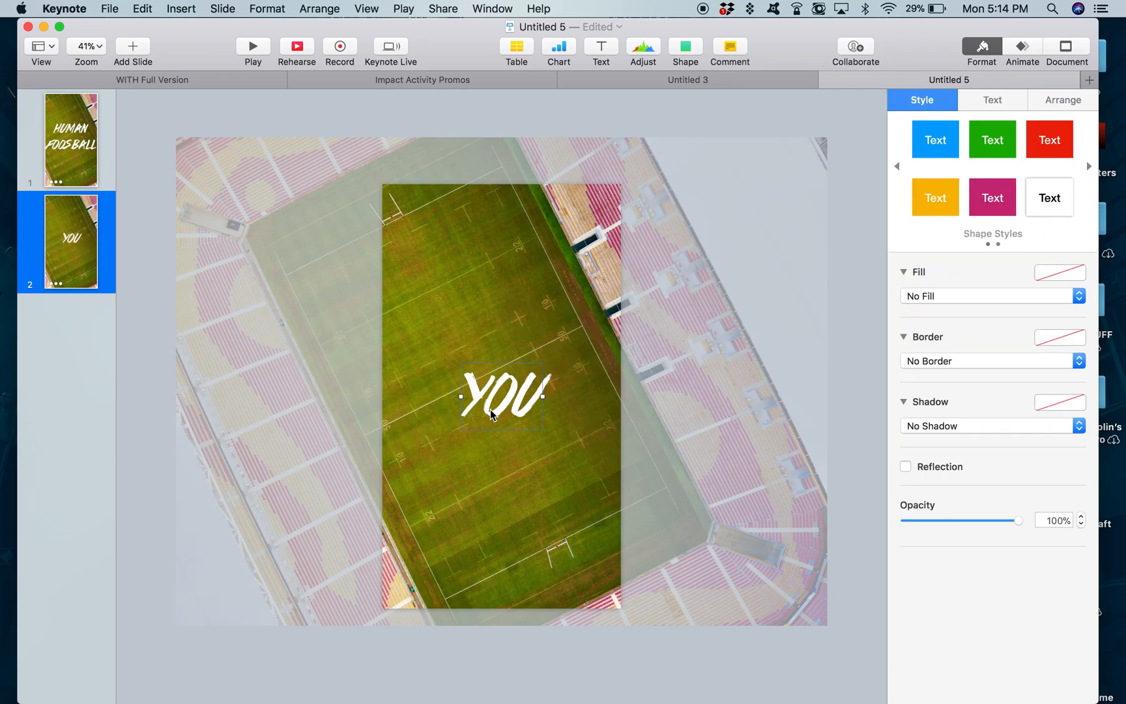
double_click(516, 384)
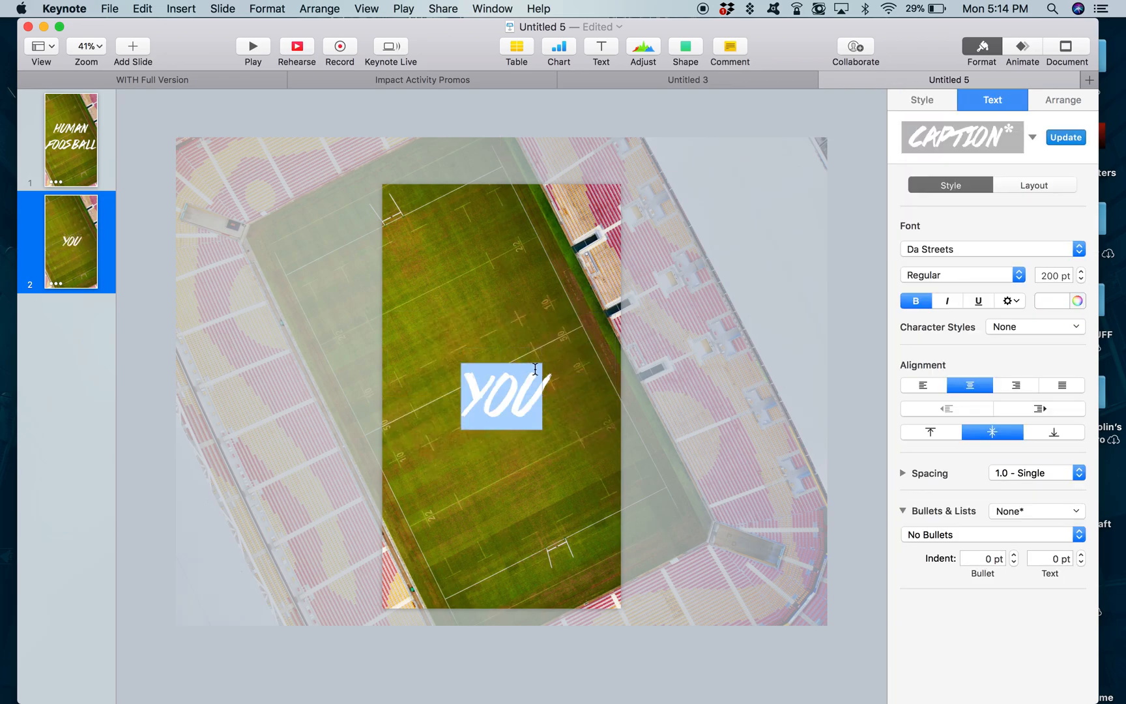
triple_click(1045, 274)
type("2")
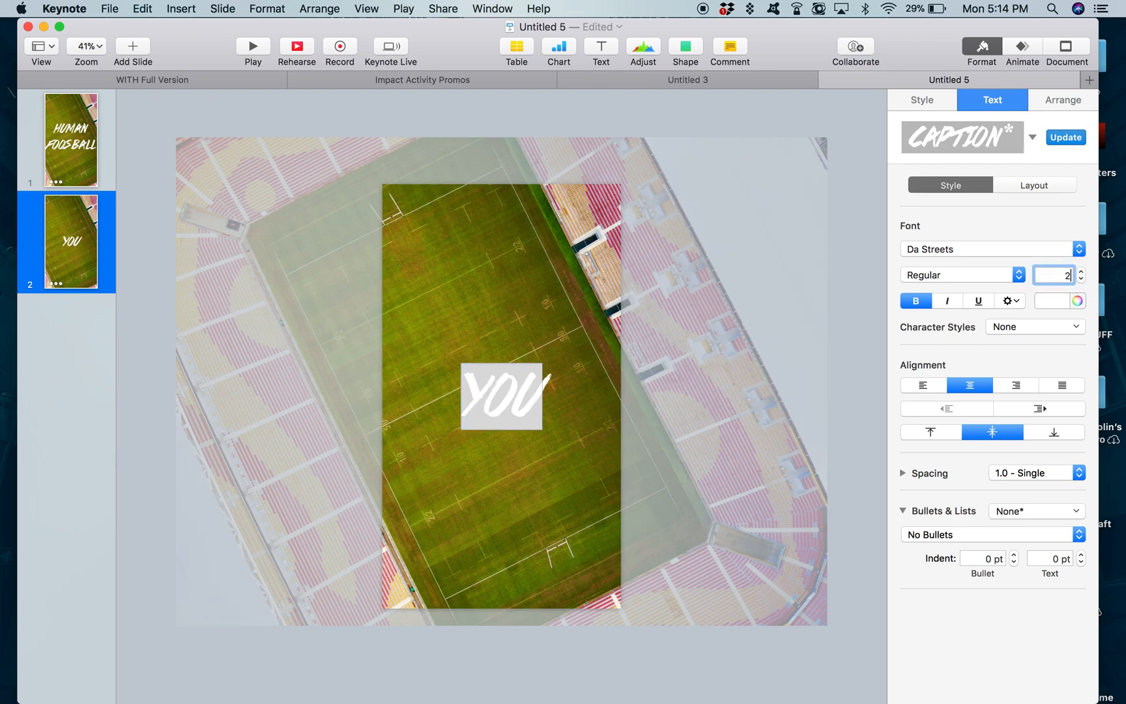
type("50")
key("Return")
left_click(623, 469)
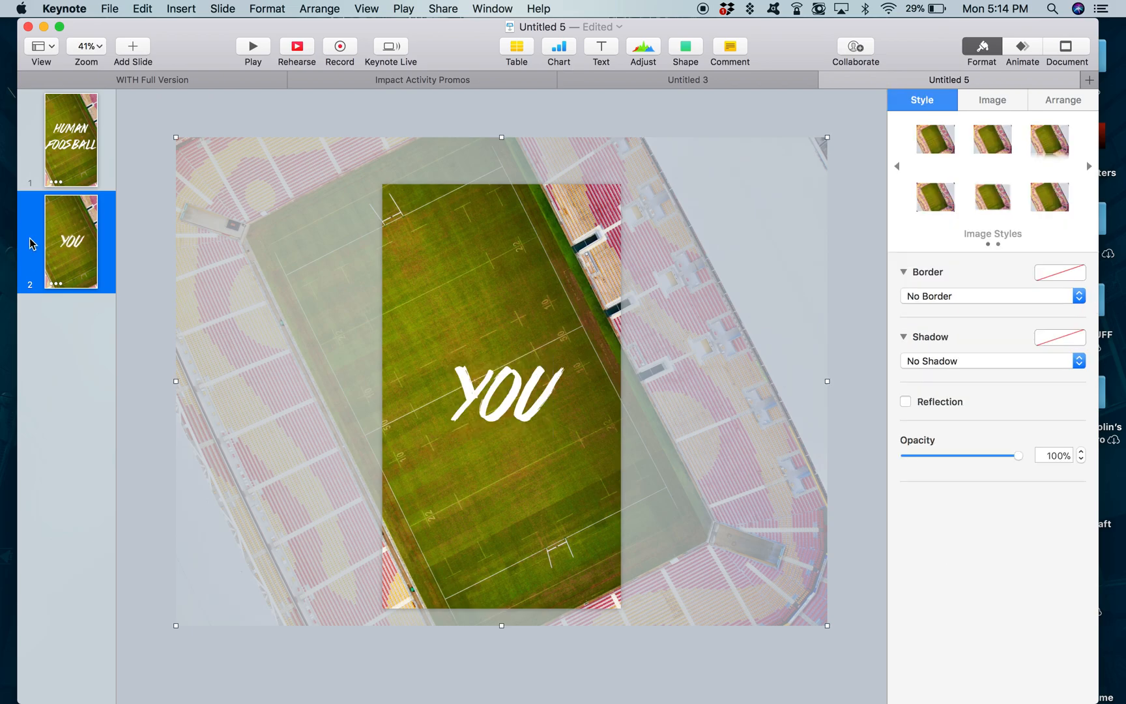
Duplicate the "YOU" slide and change the word on the copy to "ARE"
right_click(53, 239)
left_click(150, 379)
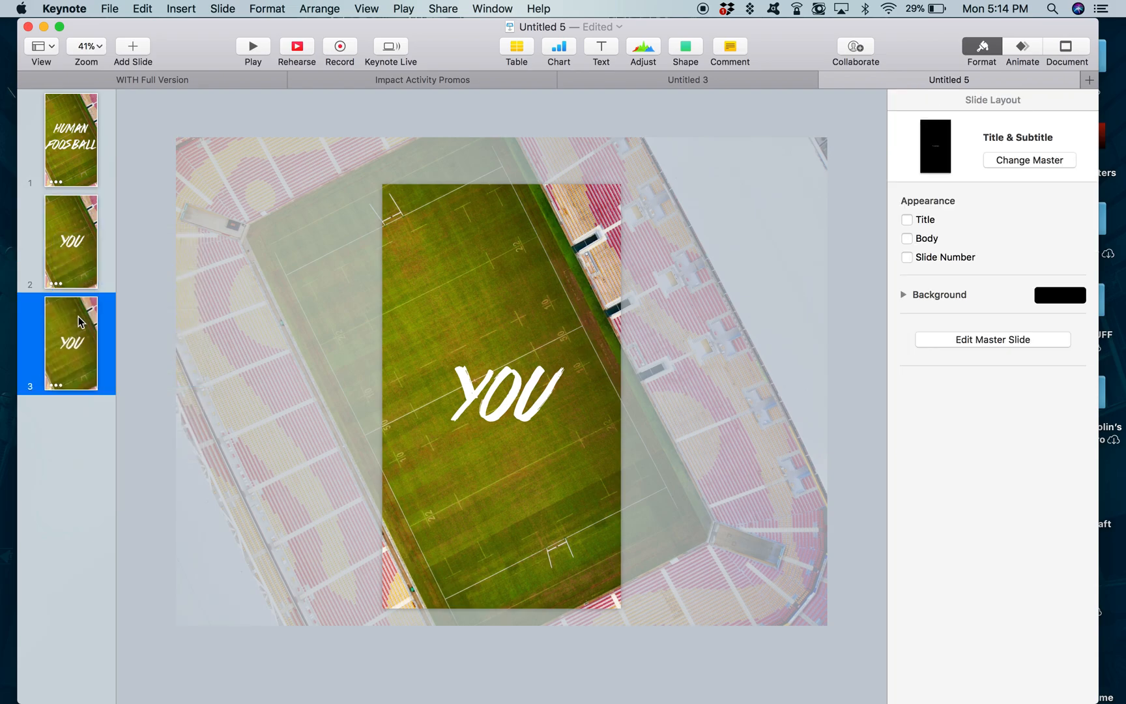
double_click(512, 394)
type("ARE")
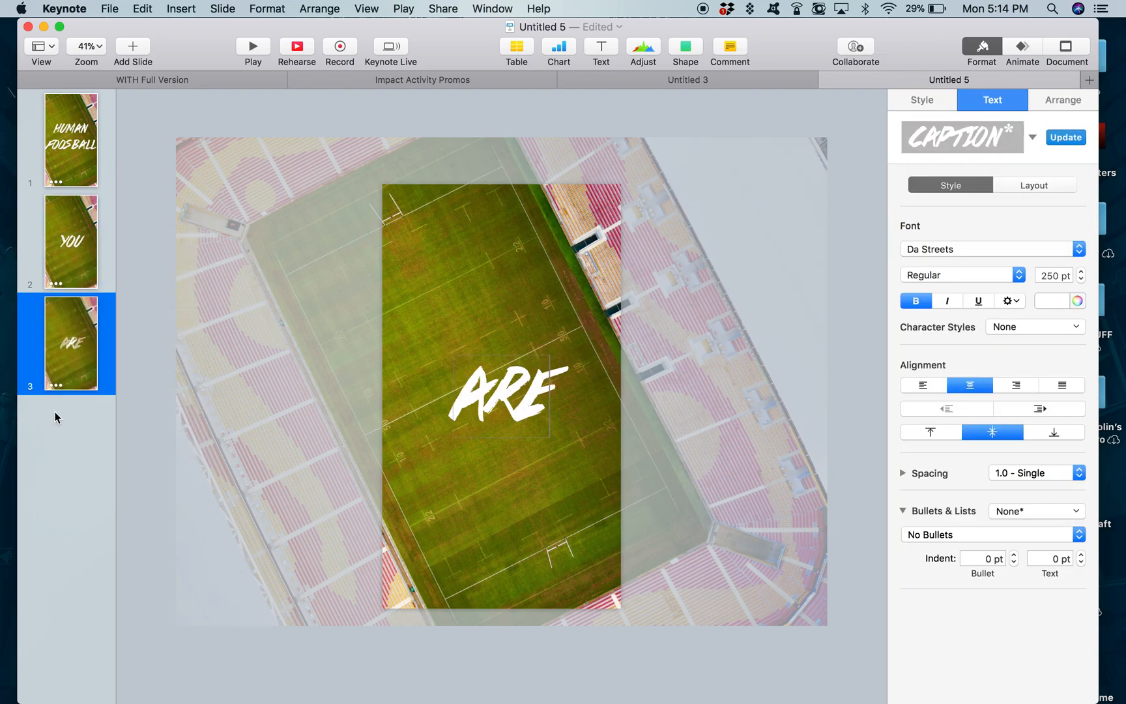
Duplicate the "ARE" slide and change the word on the copy to "THE"
right_click(65, 311)
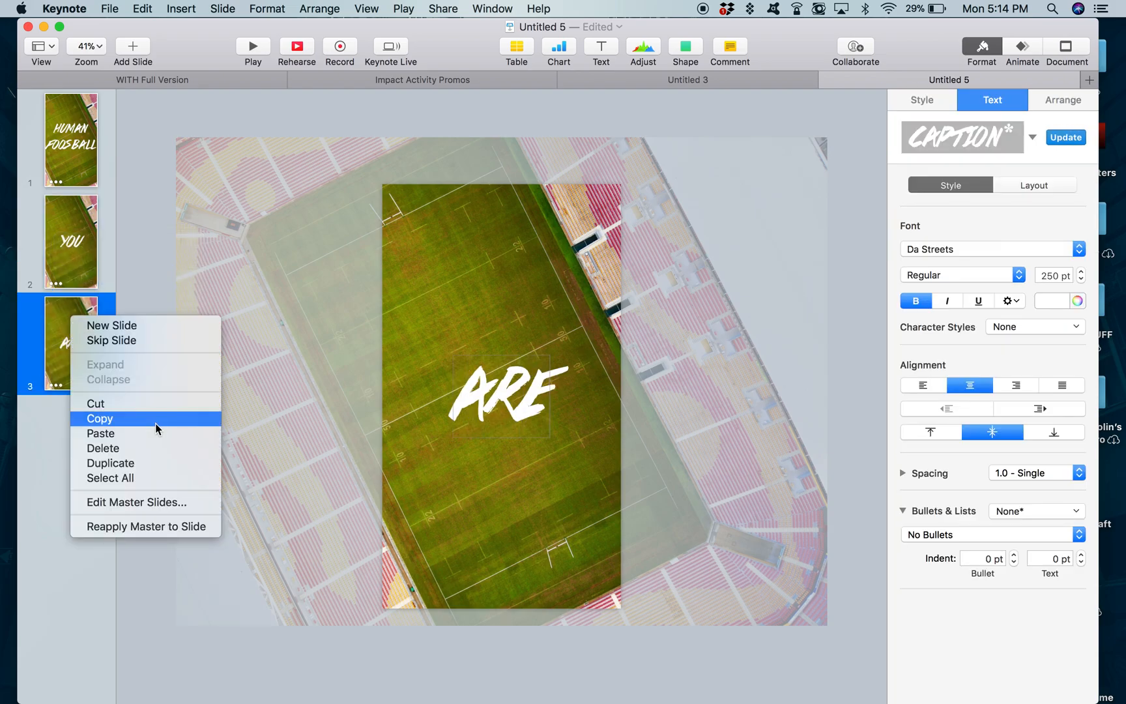
left_click(153, 463)
double_click(521, 399)
type("THE")
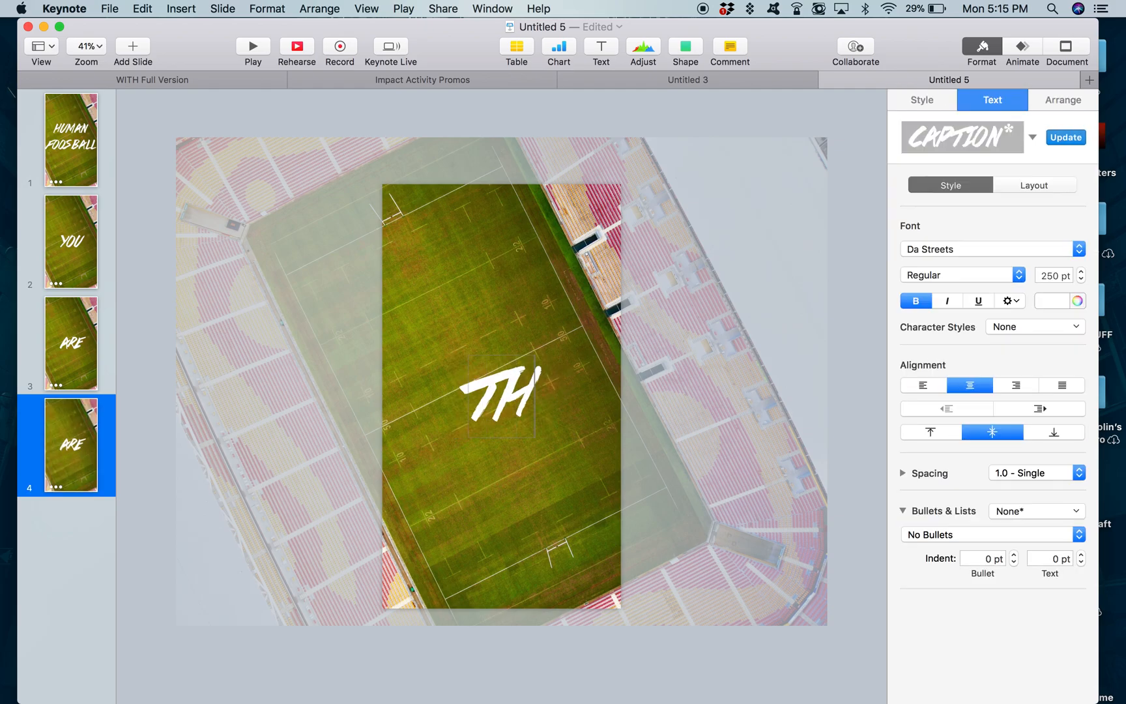
Duplicate the "THE" slide and change the word on the copy to "GAME"
right_click(71, 436)
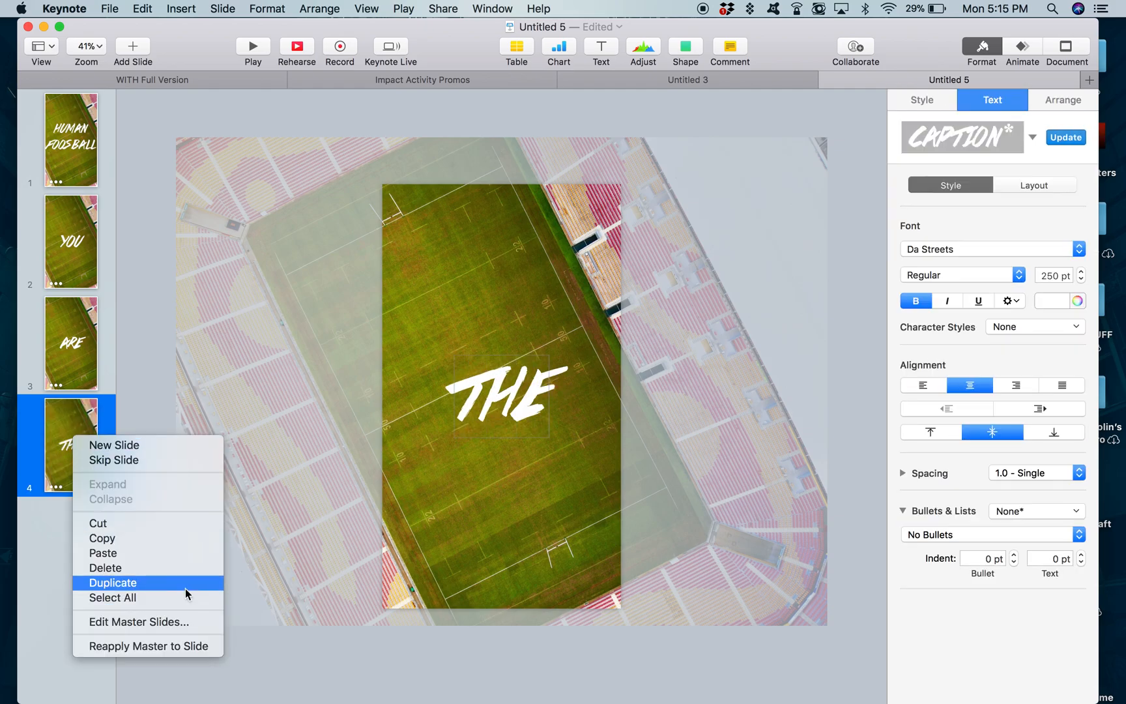
left_click(185, 588)
double_click(529, 409)
type("GAME")
Recolor the words "GAME" on slide 5 and "THE" on slide 4 with the light pink preset swatch
double_click(504, 397)
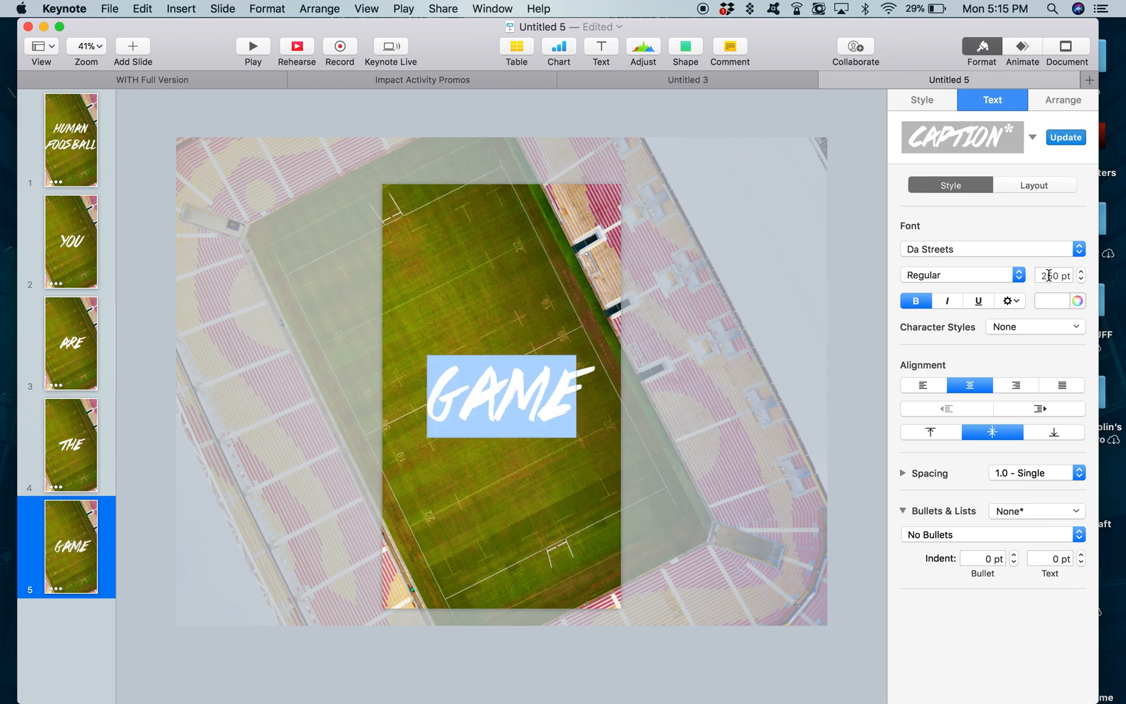
left_click(1059, 300)
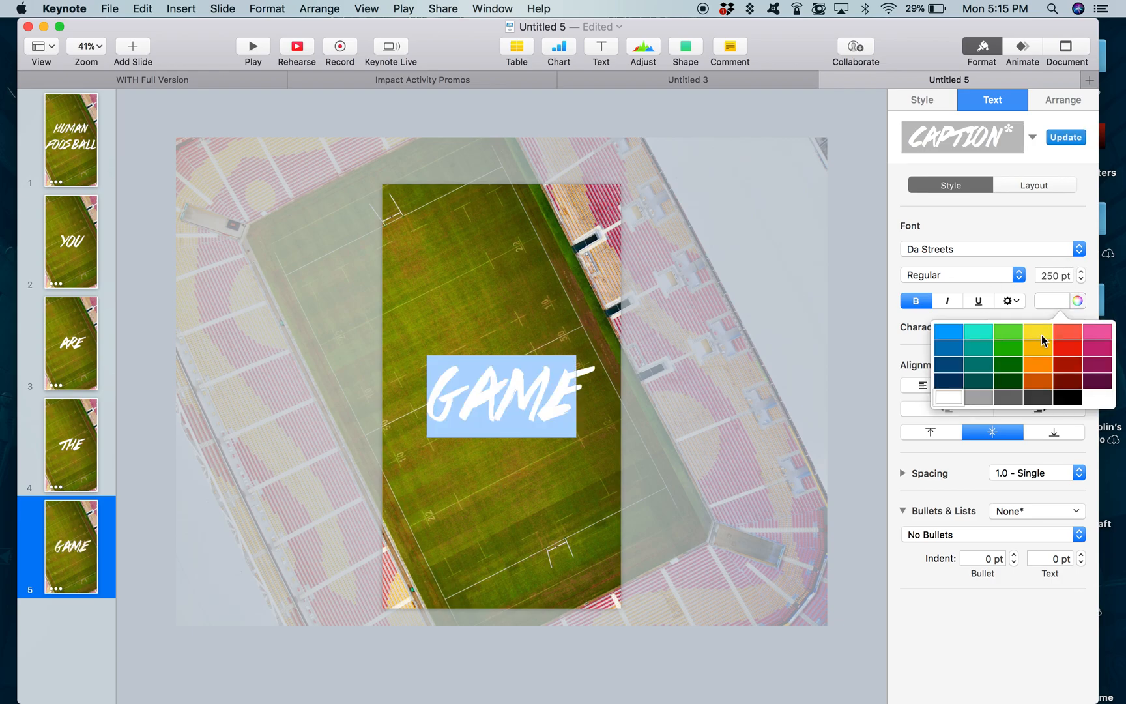
left_click(1104, 335)
left_click(56, 428)
double_click(510, 390)
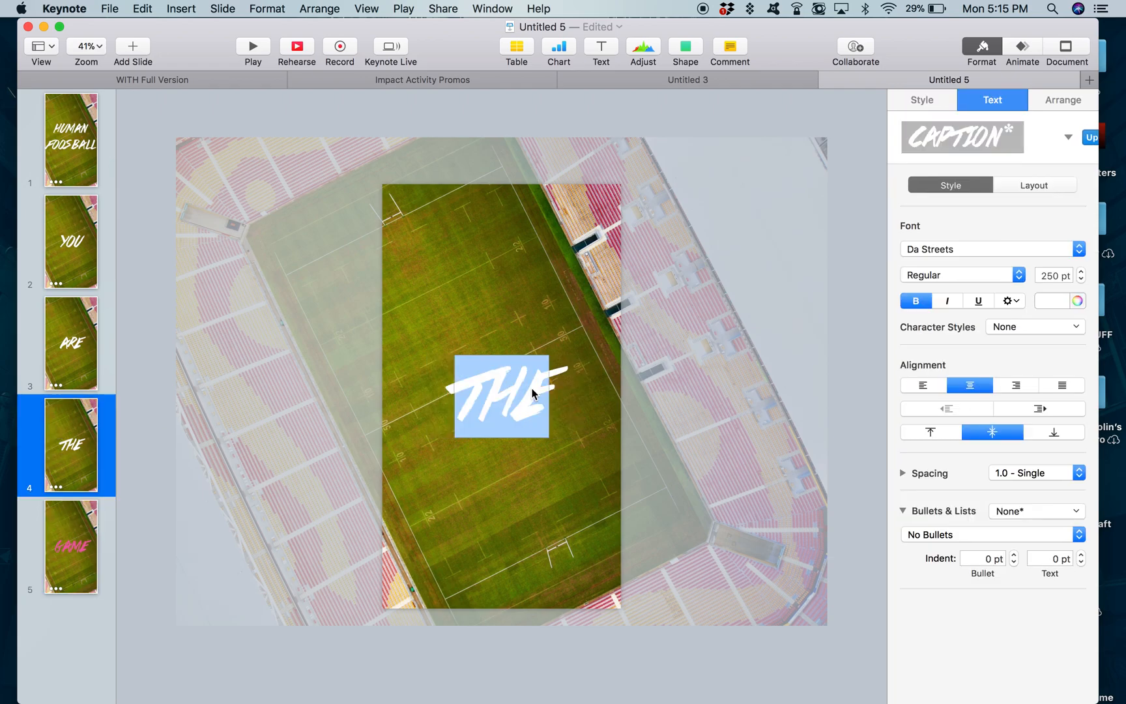
left_click(1077, 301)
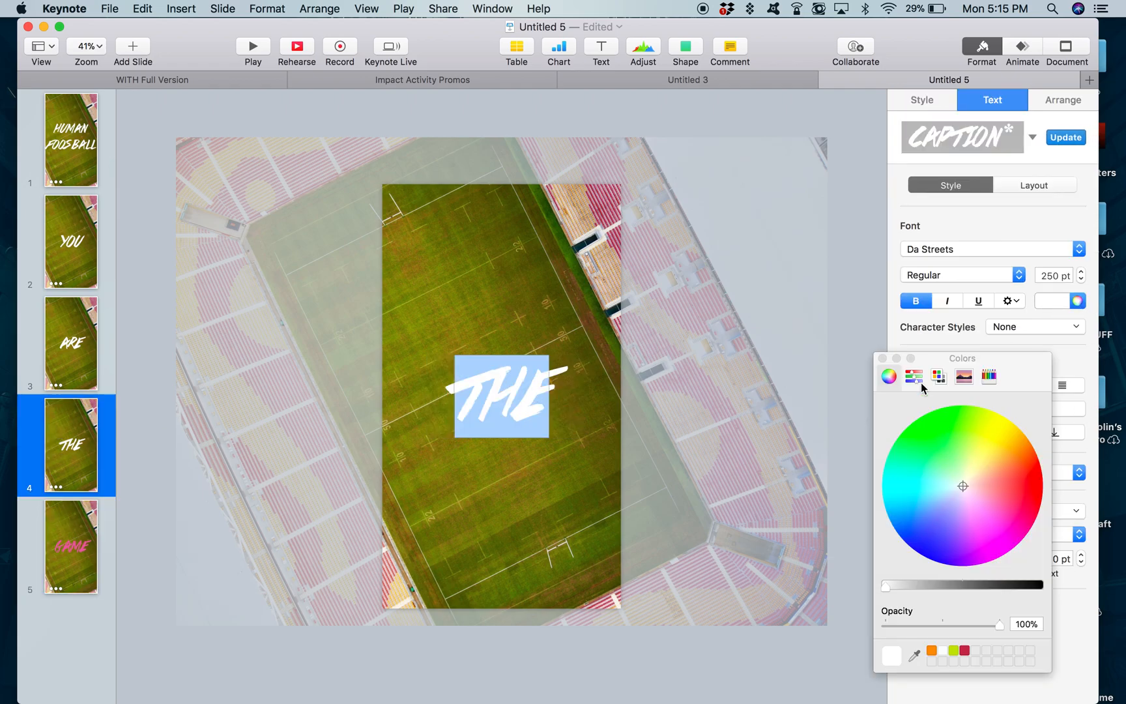
left_click(881, 358)
left_click(1054, 301)
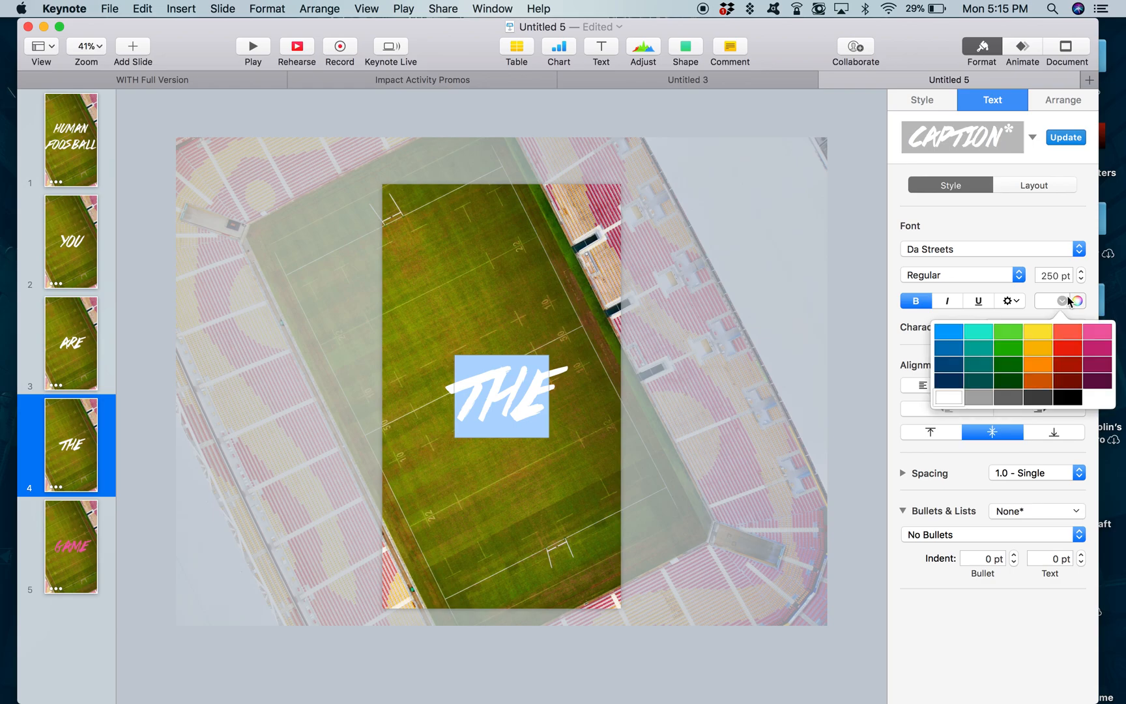
left_click(1107, 335)
Recolor the words "ARE" on slide 3 and "YOU" on slide 2 with the light pink preset swatch
left_click(71, 381)
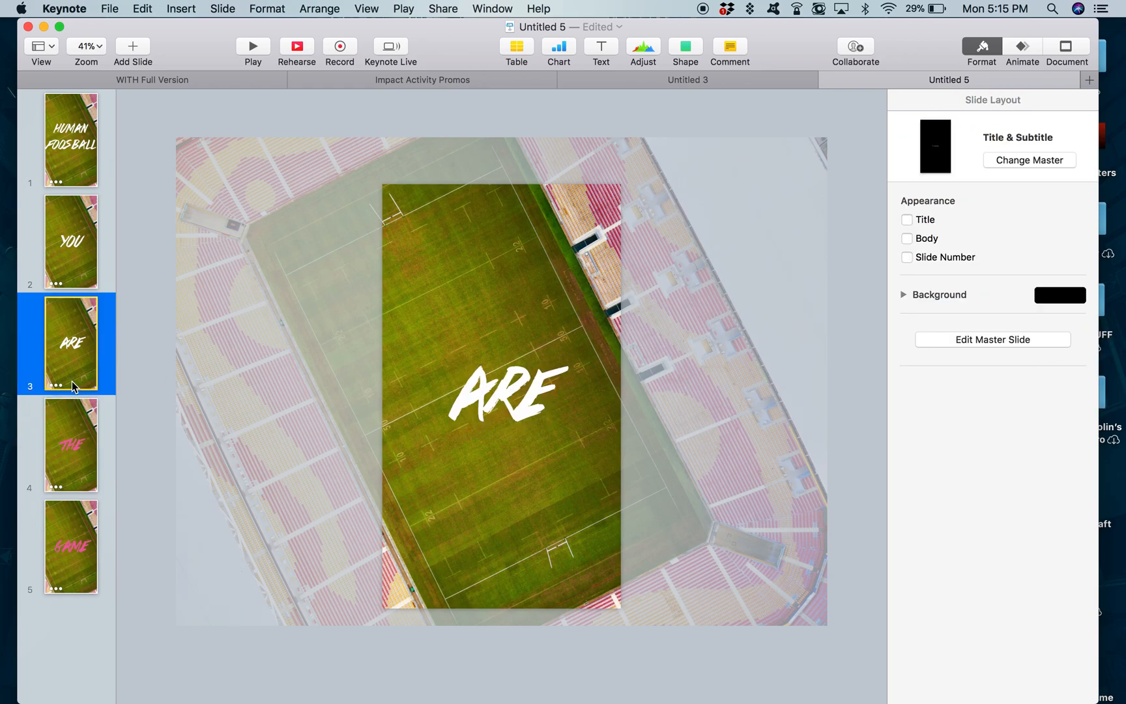
double_click(528, 391)
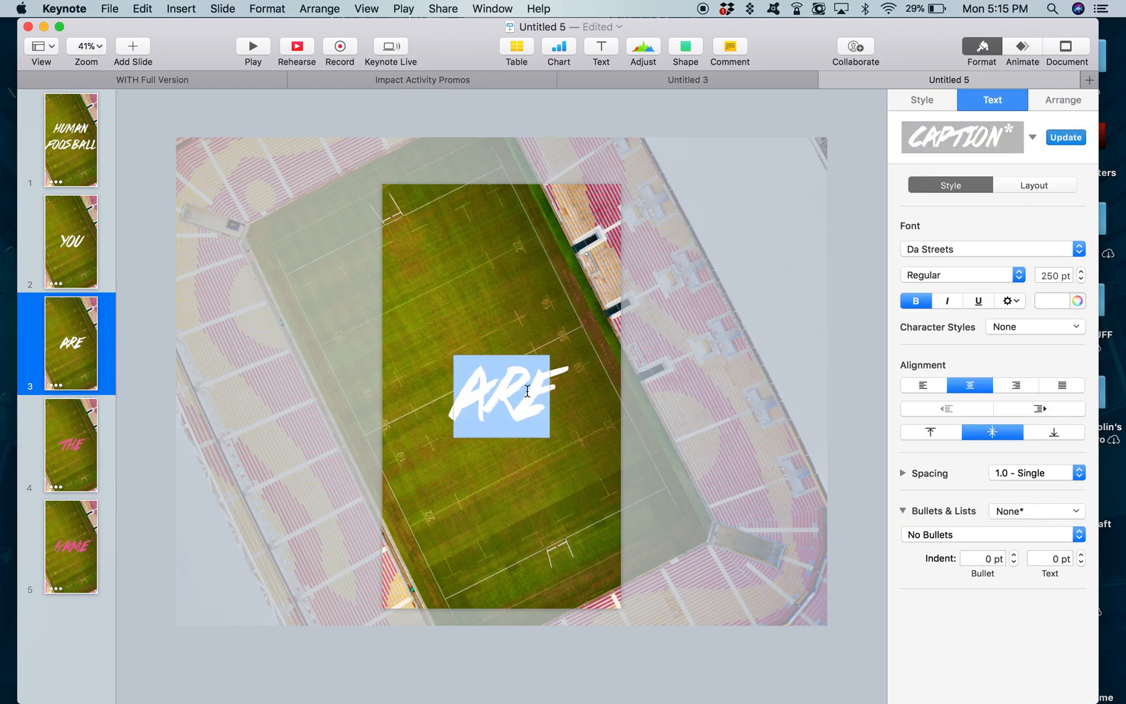
left_click(1062, 302)
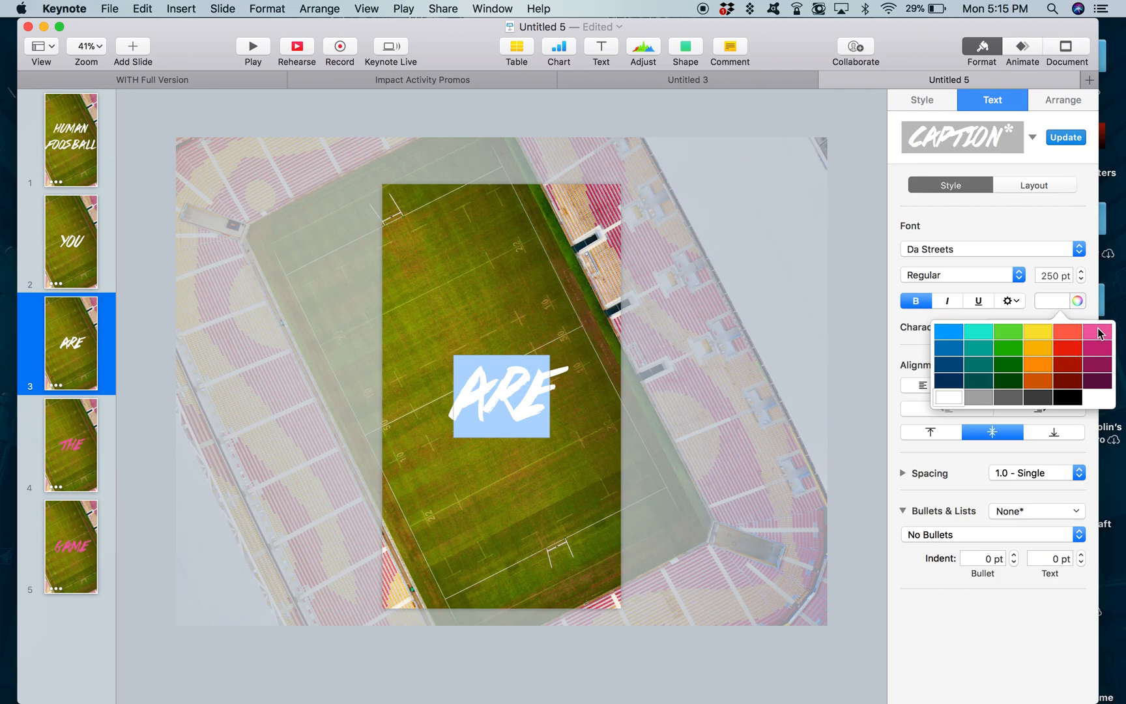
left_click(1099, 334)
left_click(72, 250)
left_click(509, 392)
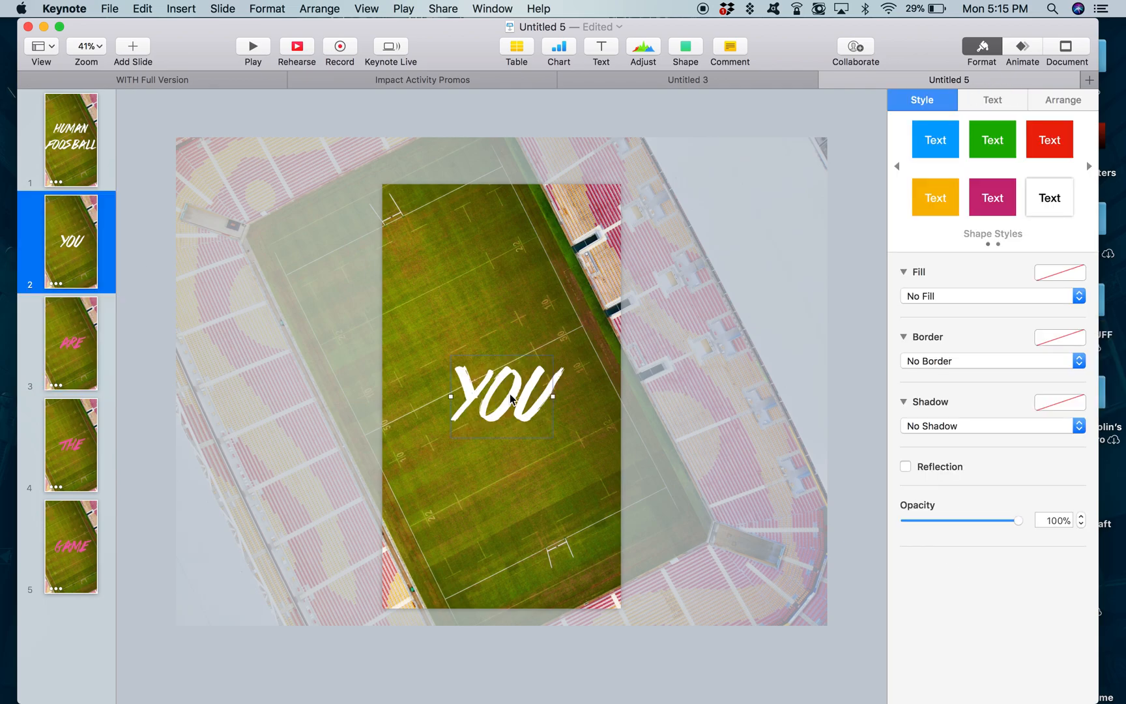
double_click(509, 392)
left_click(1062, 301)
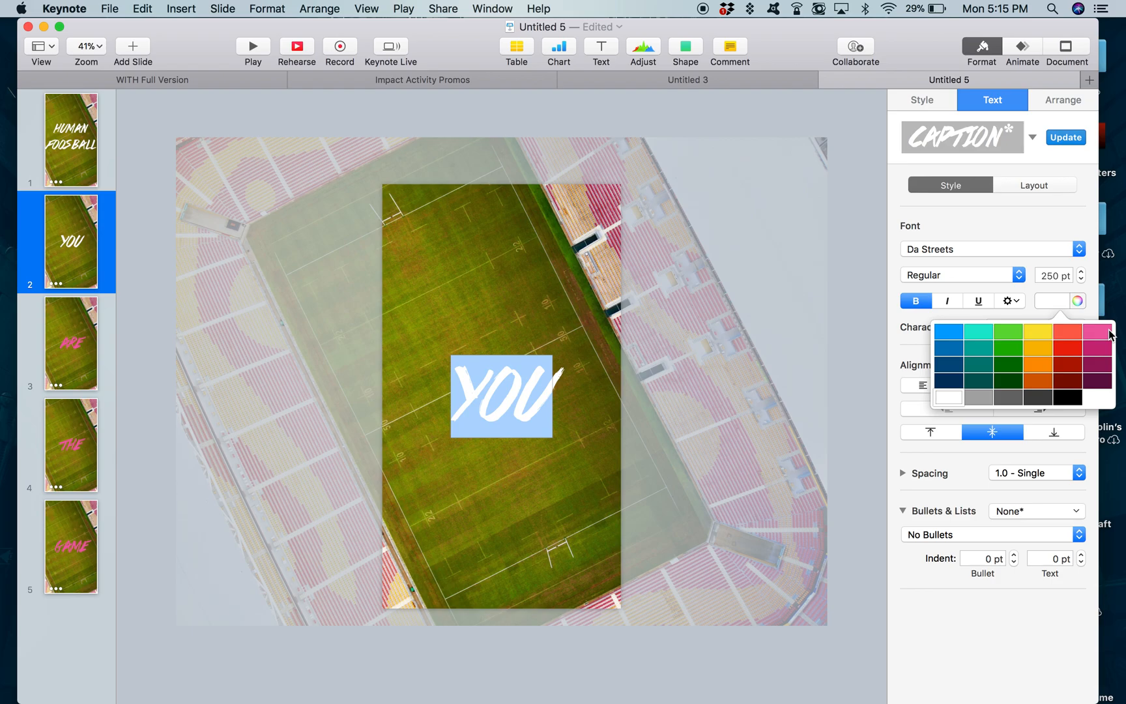
left_click(1109, 334)
Flip back and forth through the five slides to preview the word sequence from the title to "GAME"
left_click(48, 550)
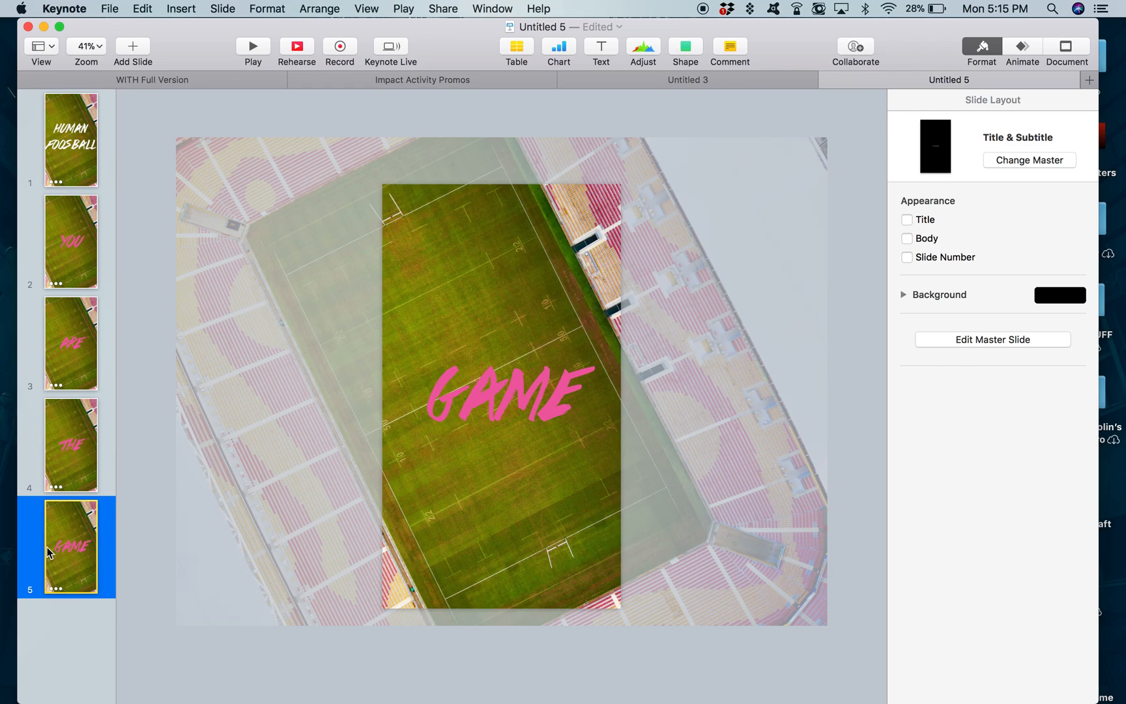
left_click(79, 132)
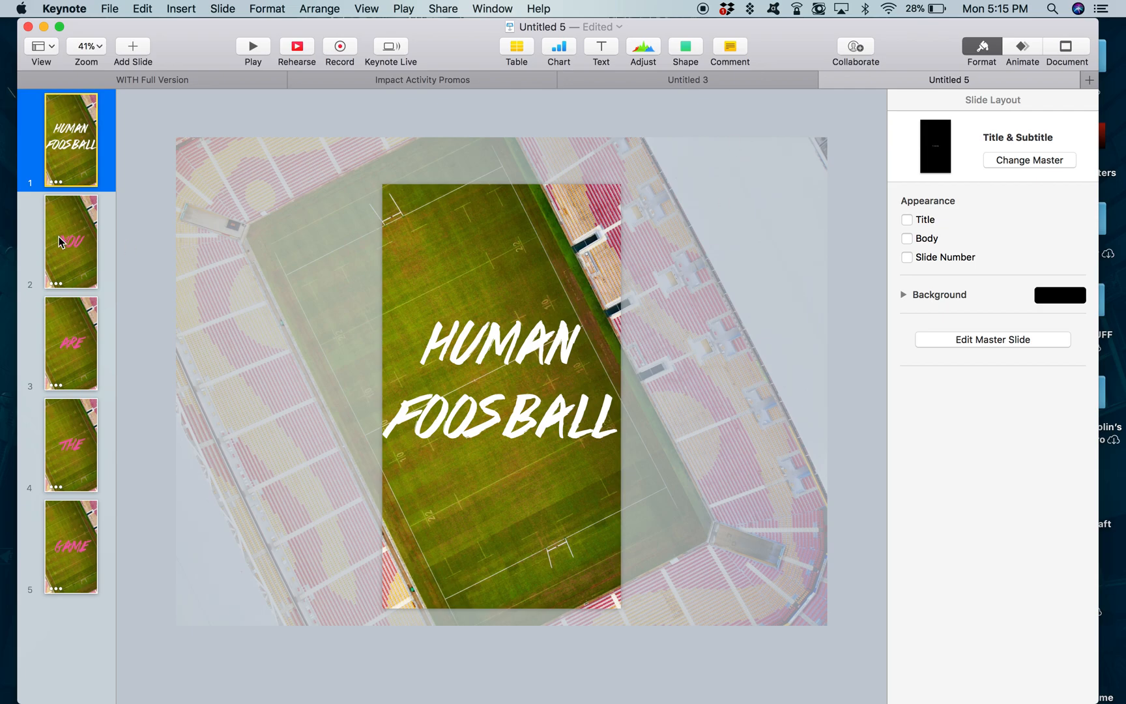
key("Down")
key("Down")
key("Down")
key("Down")
key("Up")
key("Up")
key("Up")
key("Up")
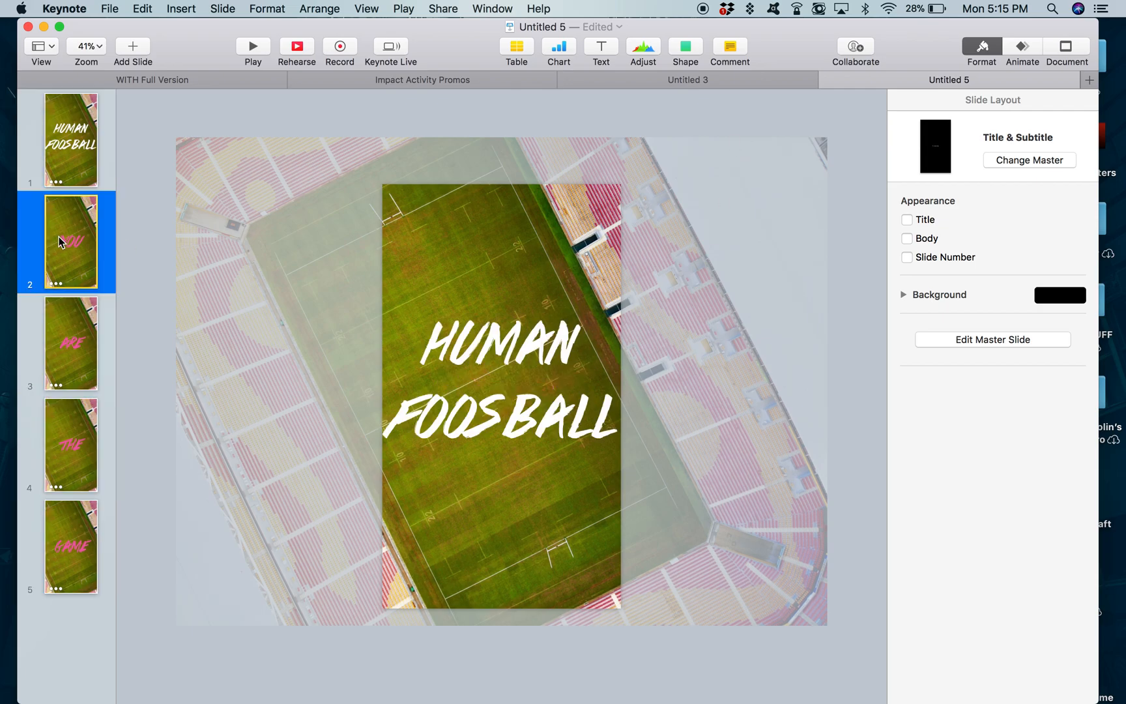
key("Up")
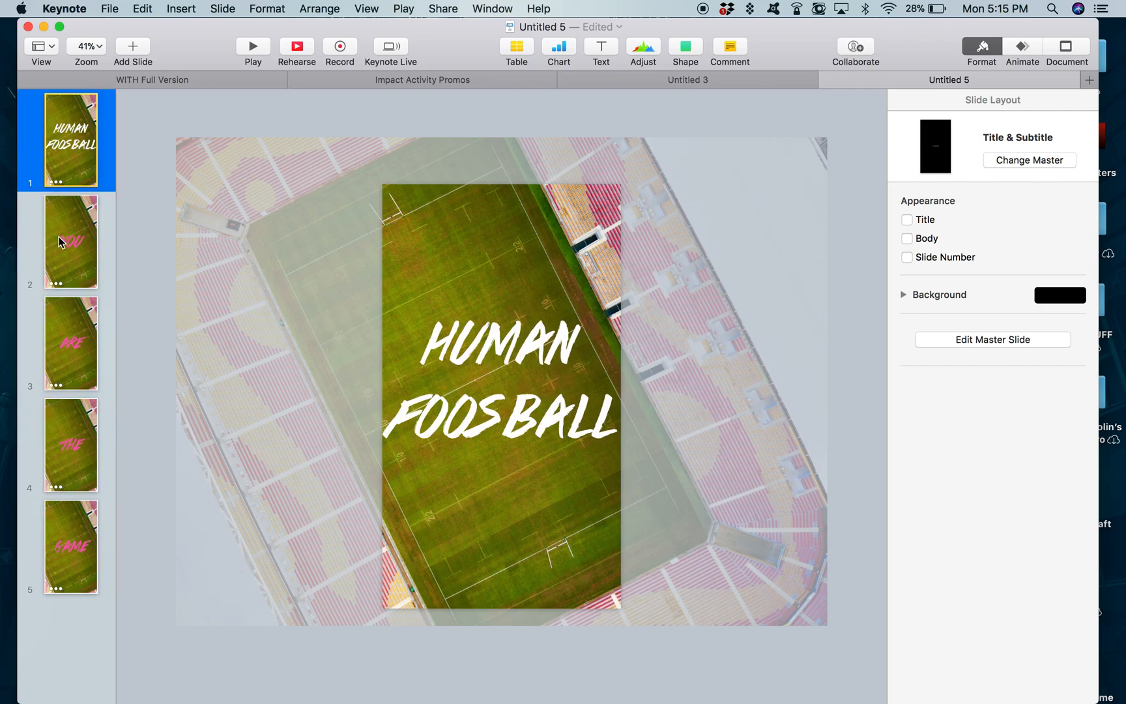
key("Down")
left_click(95, 324)
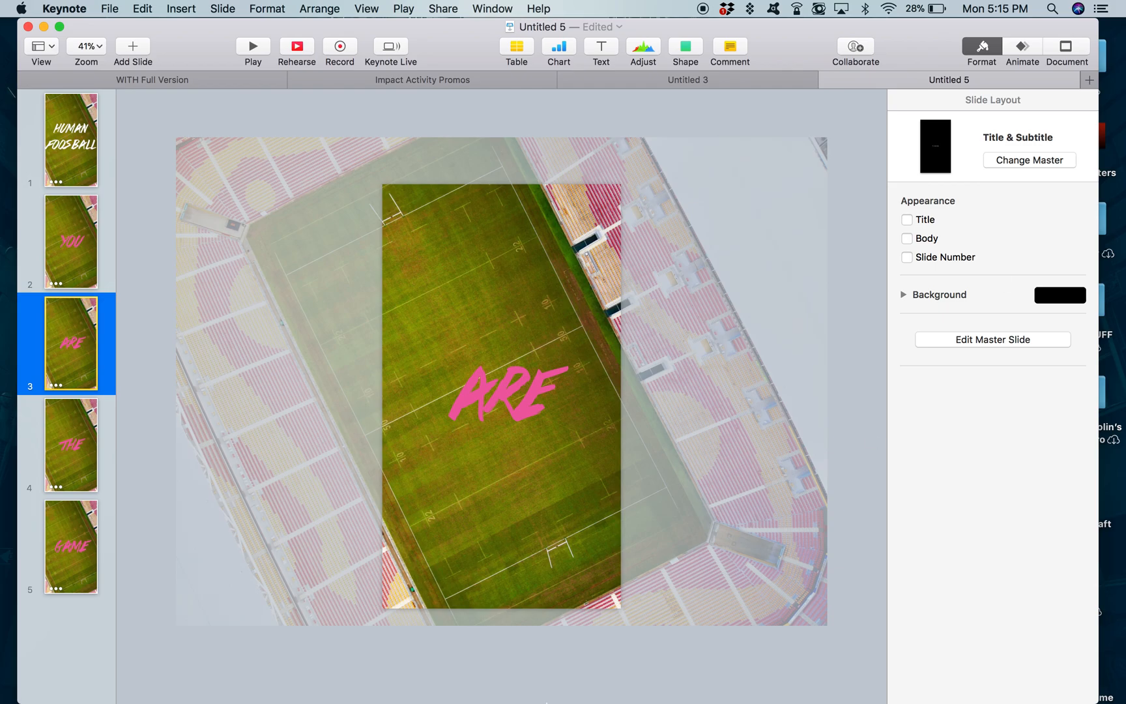
Switch to Finder and search the recent files for "impact leaders"
left_click(45, 677)
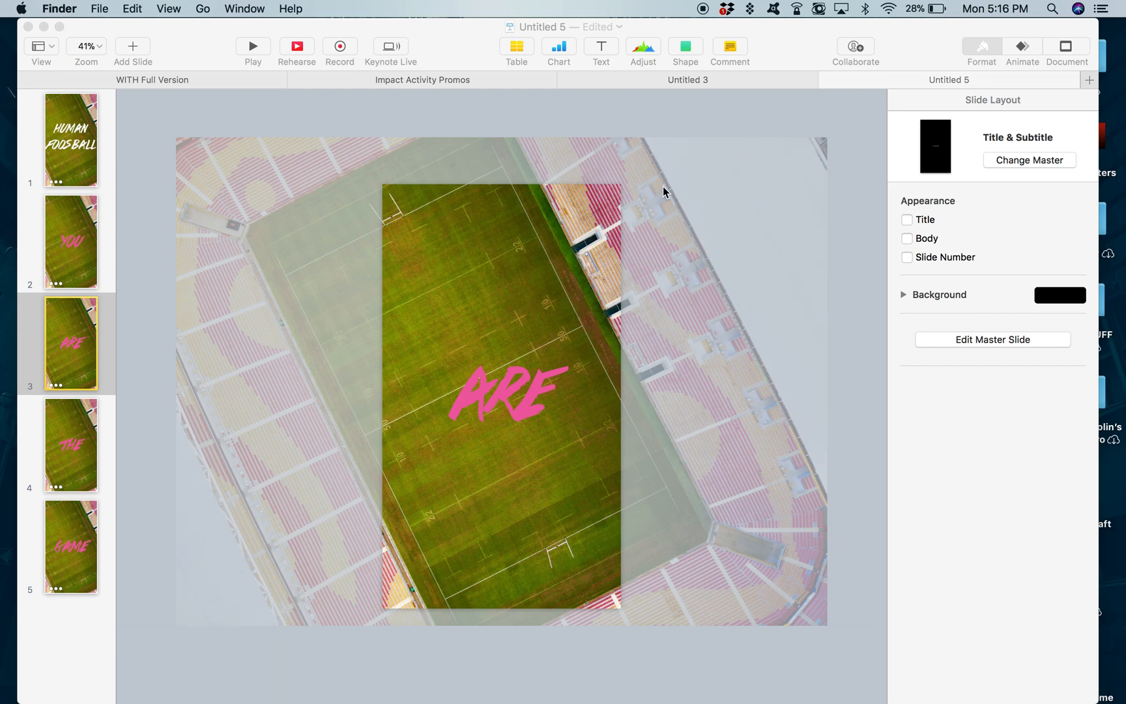
left_click(580, 61)
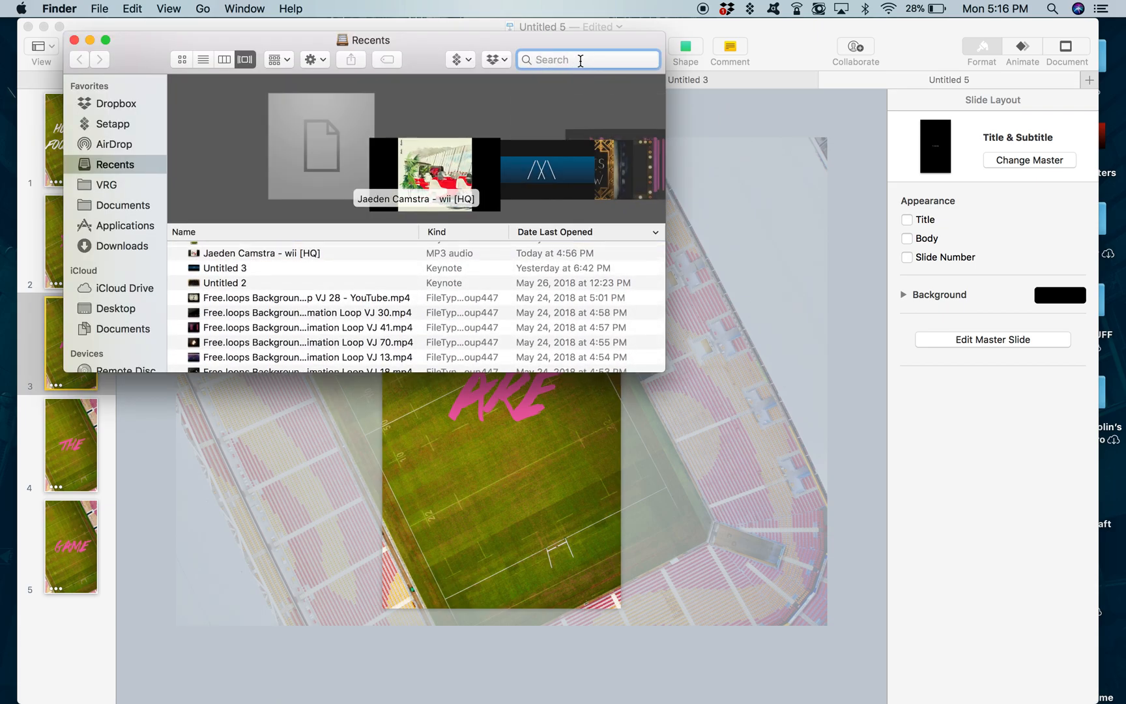
type("impact")
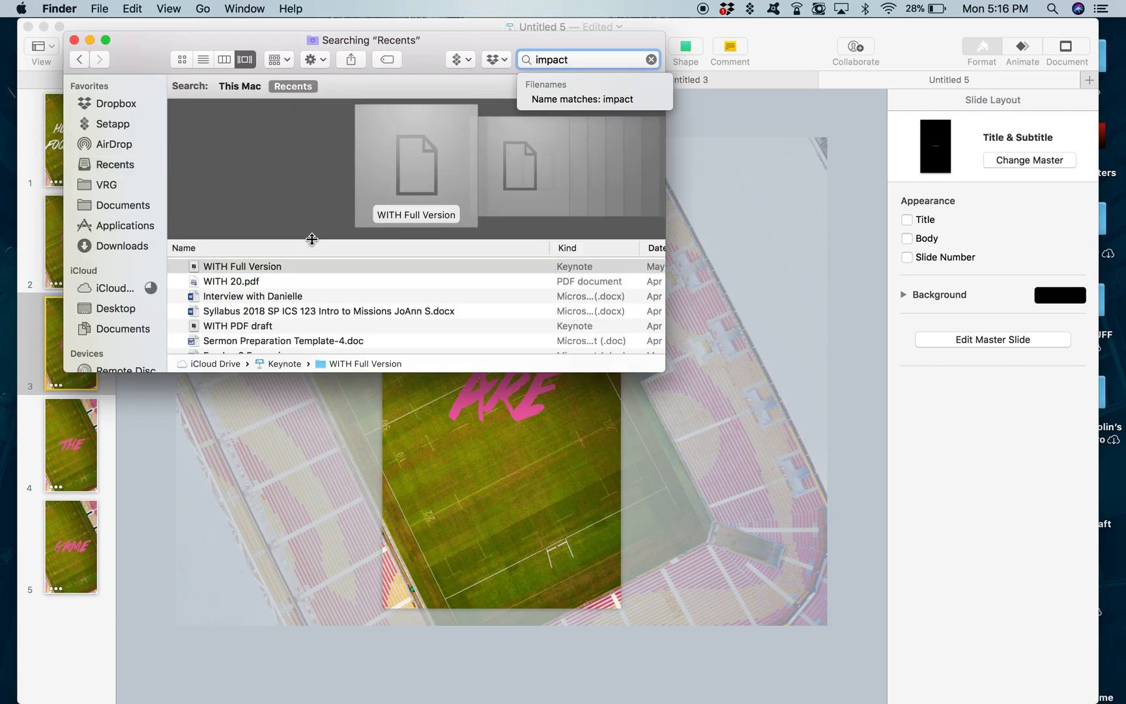
type(" leaders")
key("Return")
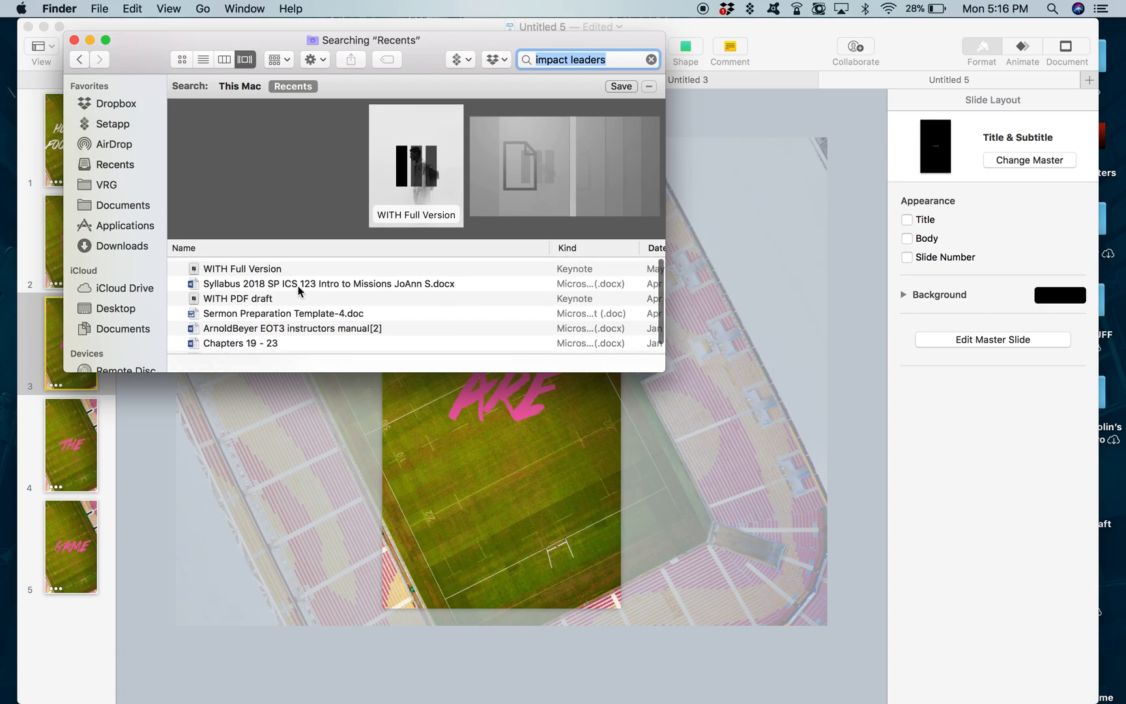
Browse the Documents folder for the Impact Leader's Manual 2018 PDF and open it in Preview
left_click(124, 247)
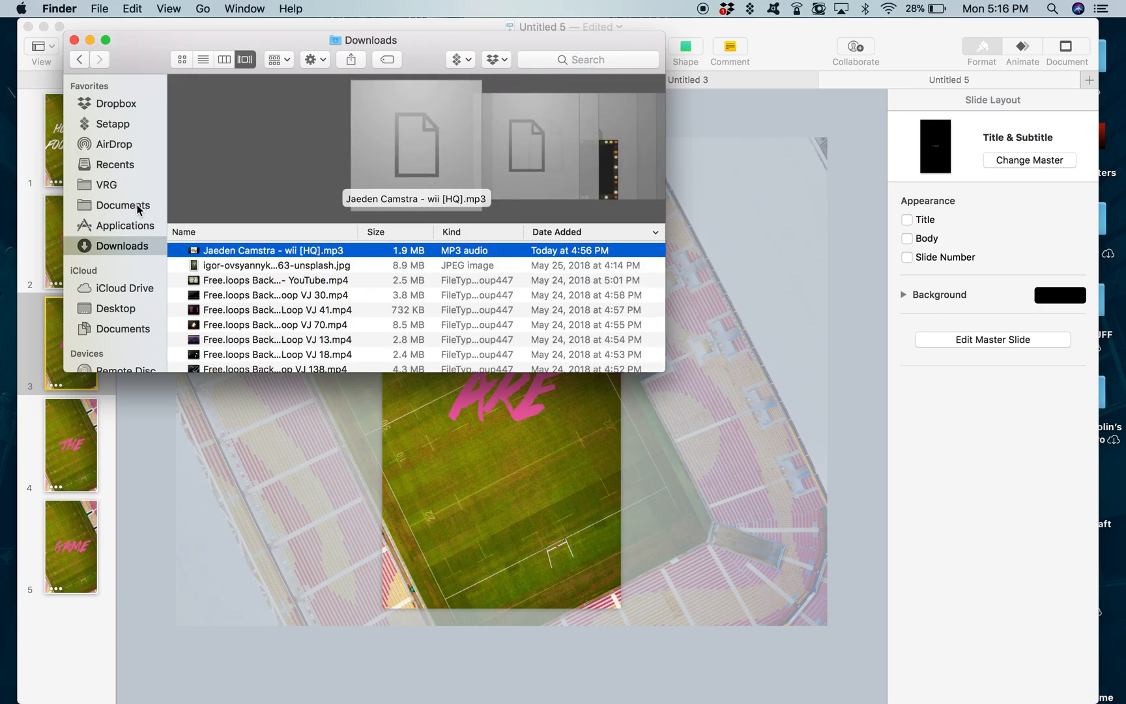
left_click(138, 206)
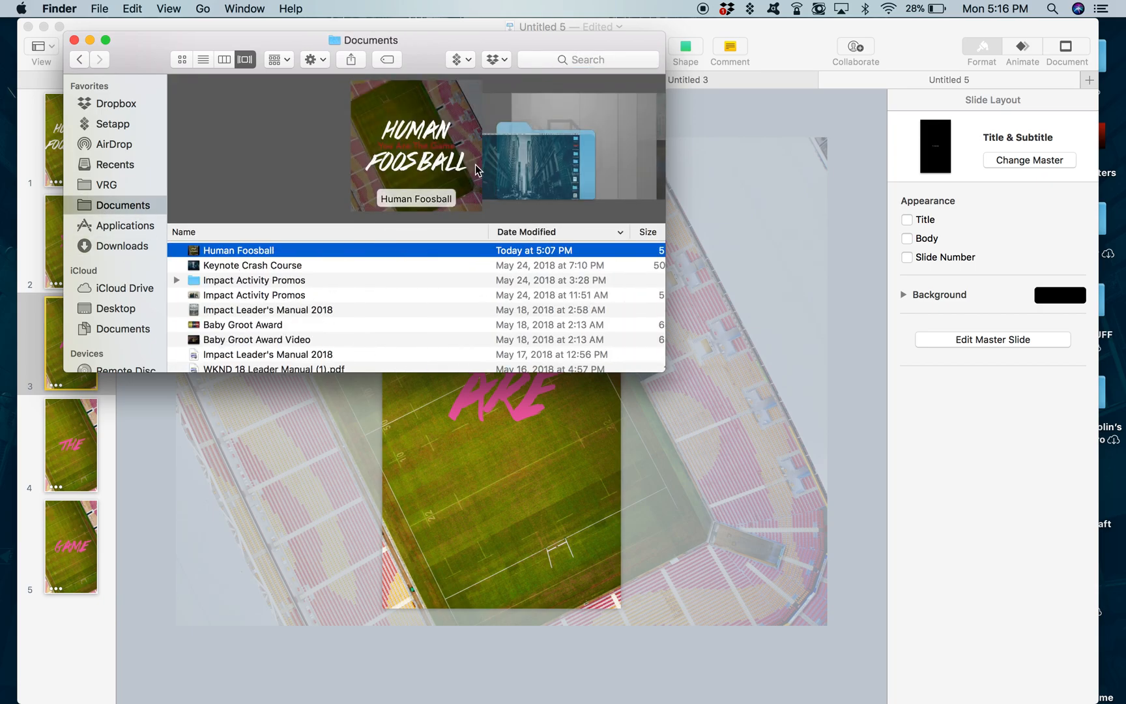
scroll(478, 170, "right", 10)
scroll(475, 164, "right", 15)
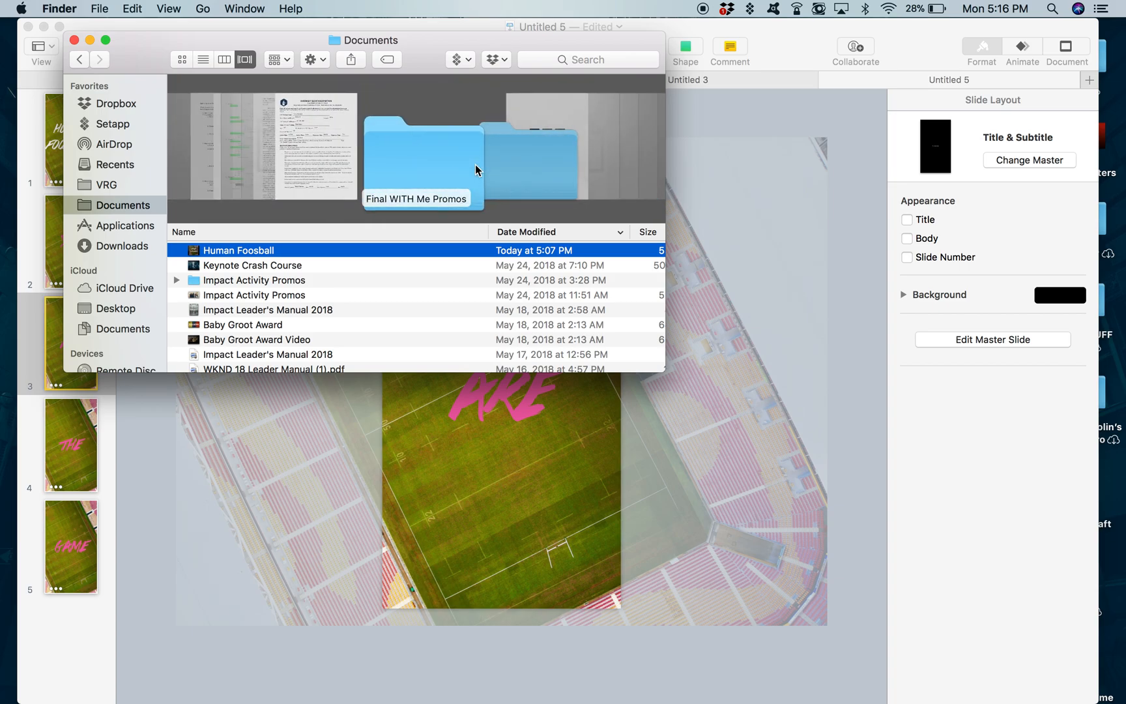
scroll(475, 164, "left", 20)
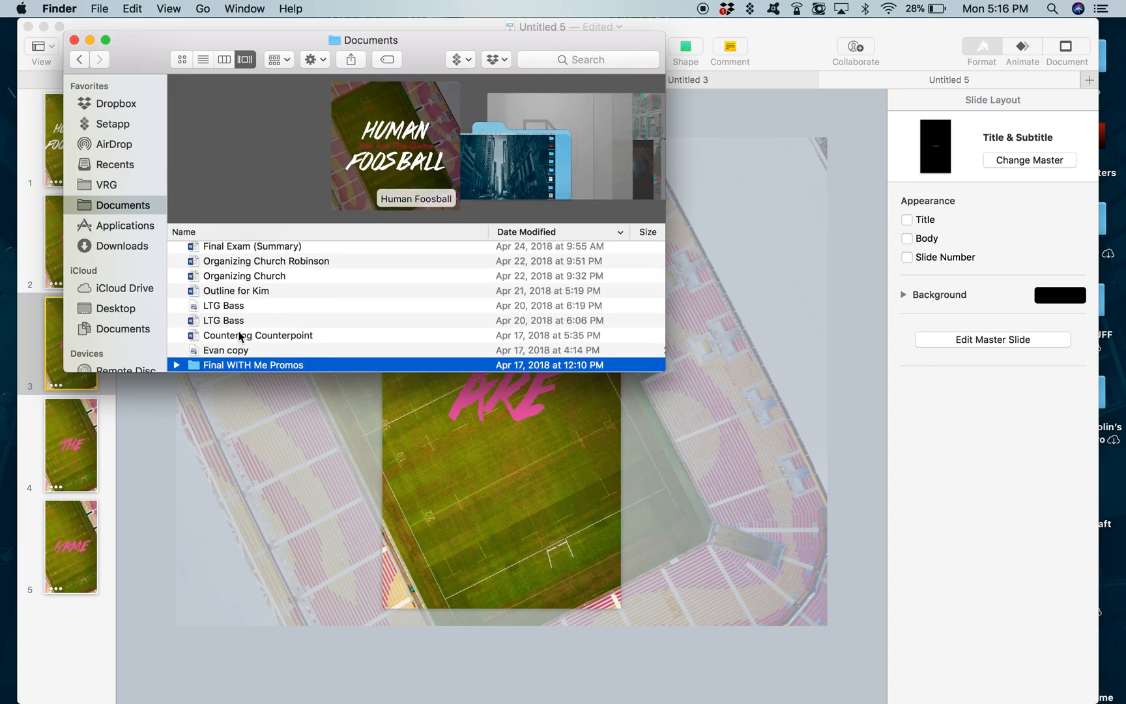
scroll(496, 167, "right", 4)
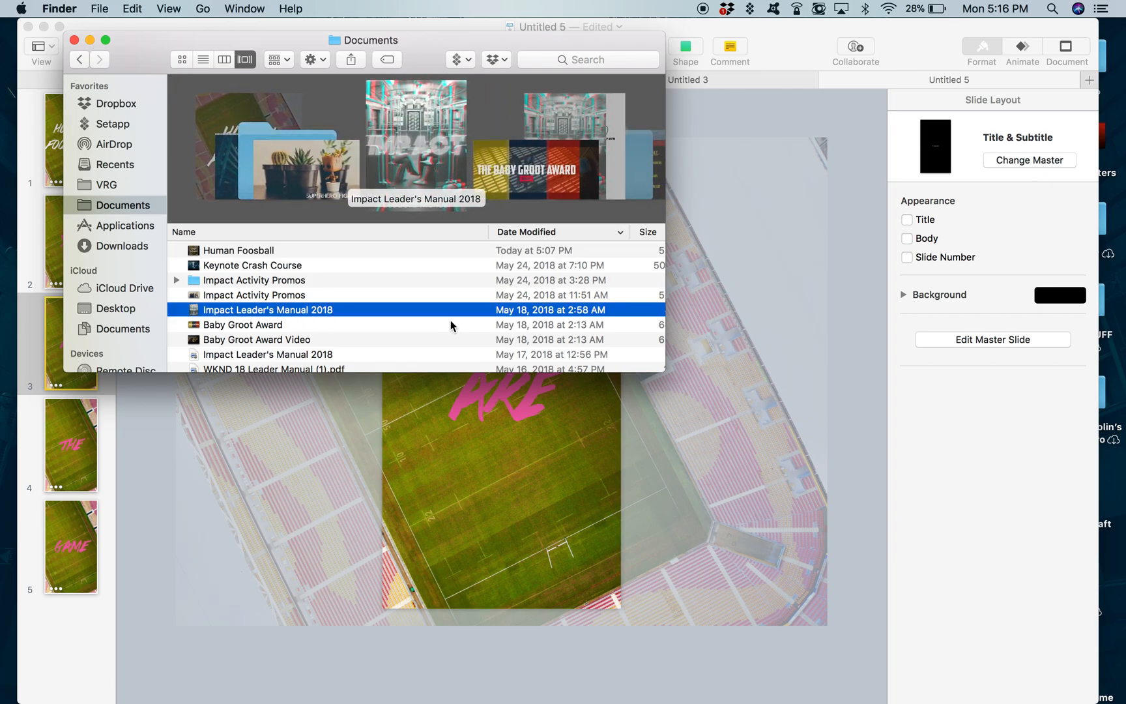
scroll(451, 323, "right", 3)
scroll(450, 320, "right", 2)
scroll(450, 320, "down", 1)
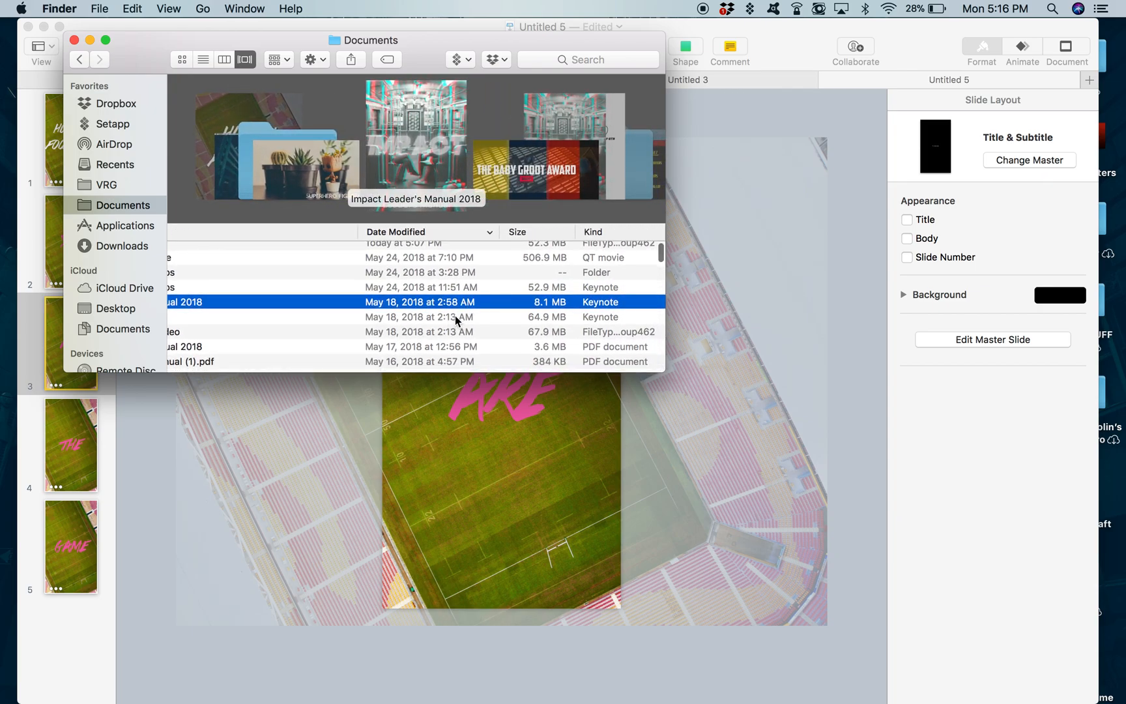
scroll(551, 145, "right", 3)
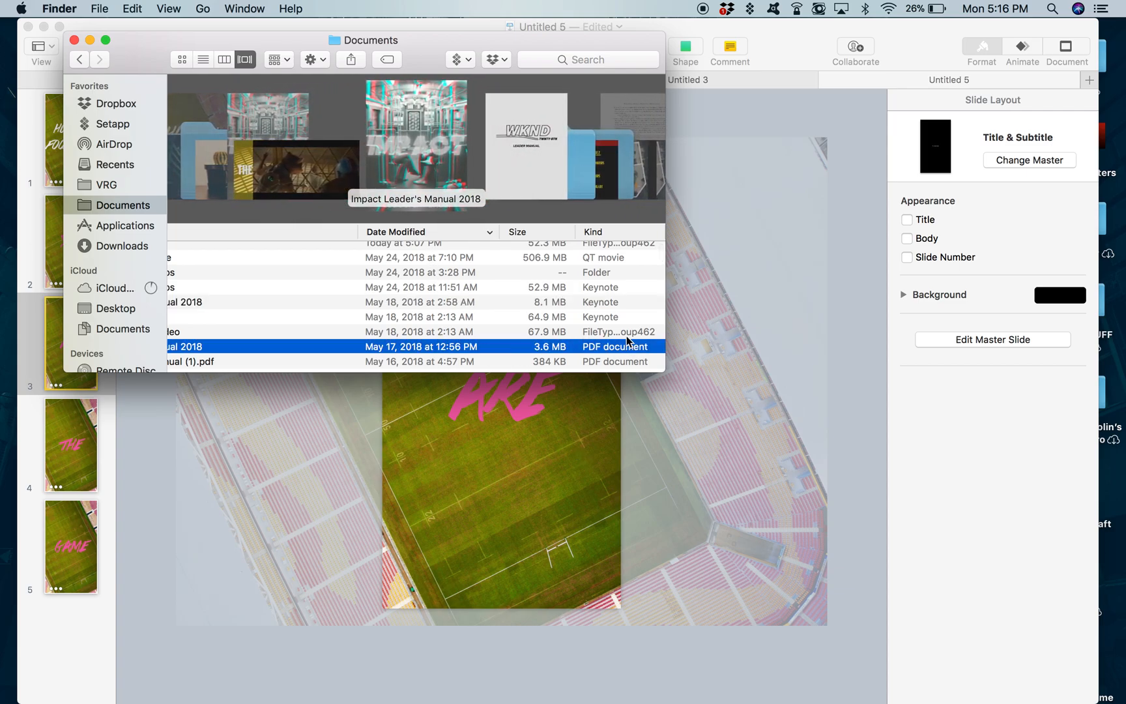
scroll(449, 347, "left", 4)
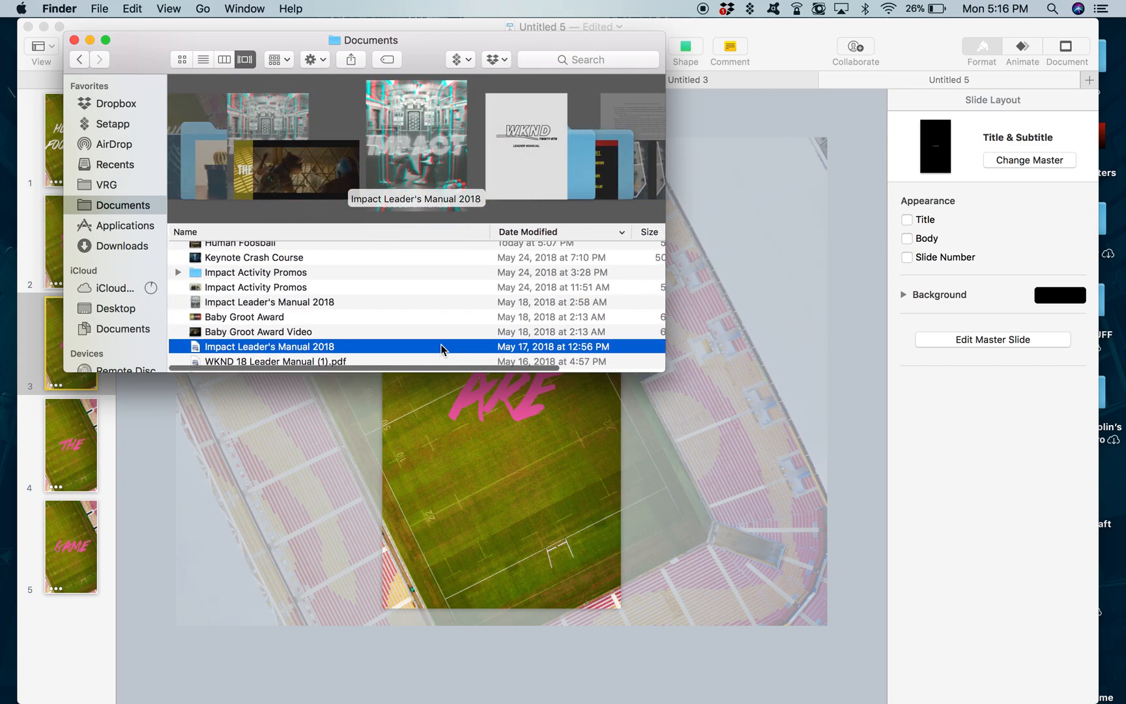
double_click(286, 346)
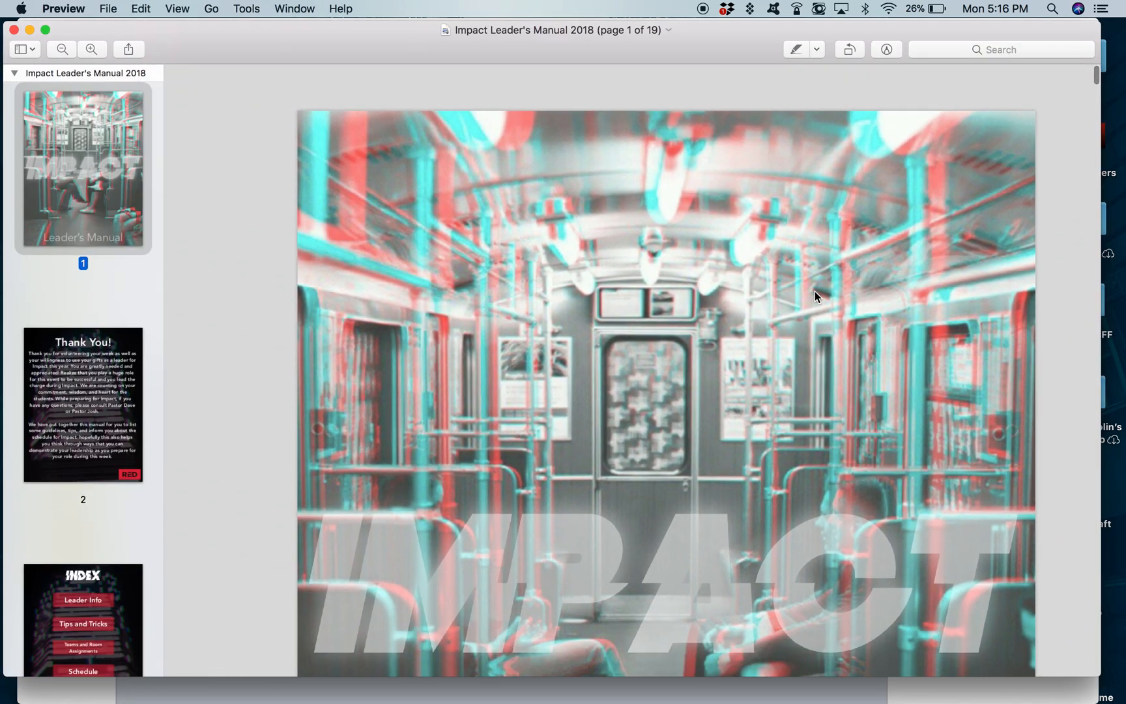
Skim the manual's cover, Thank You page and start of the index, and return to the cover
scroll(814, 291, "down", 5)
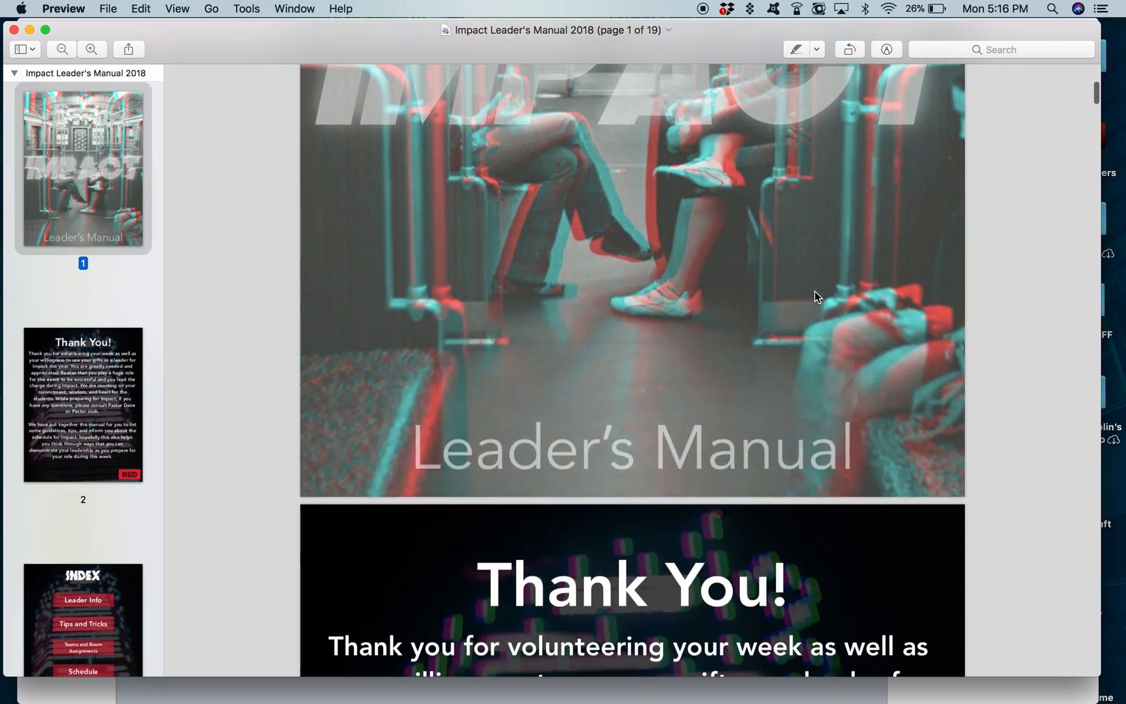
scroll(814, 291, "up", 6)
scroll(814, 290, "down", 3)
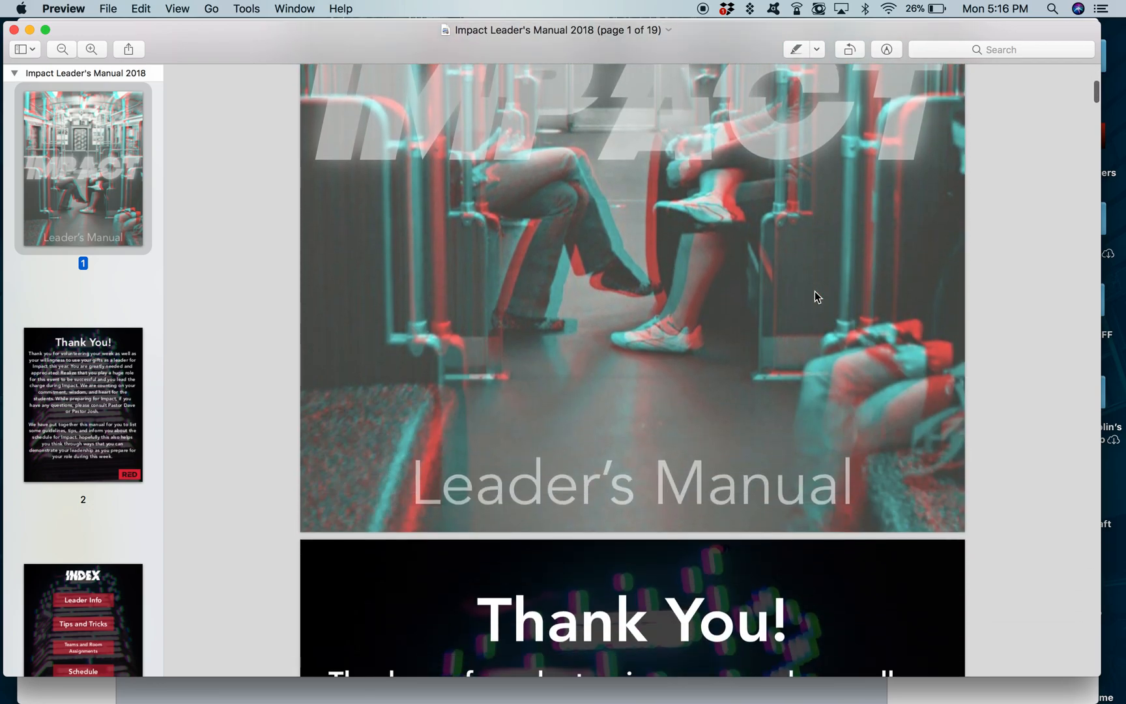
scroll(815, 290, "up", 6)
scroll(719, 247, "down", 10)
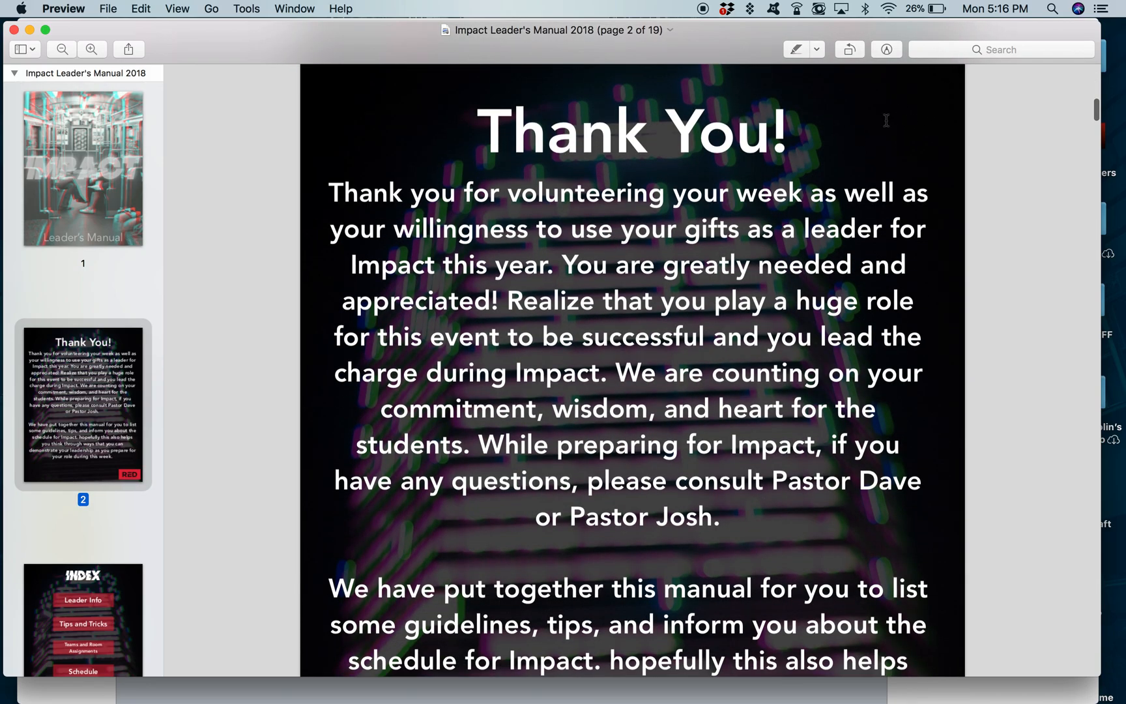
scroll(880, 253, "down", 10)
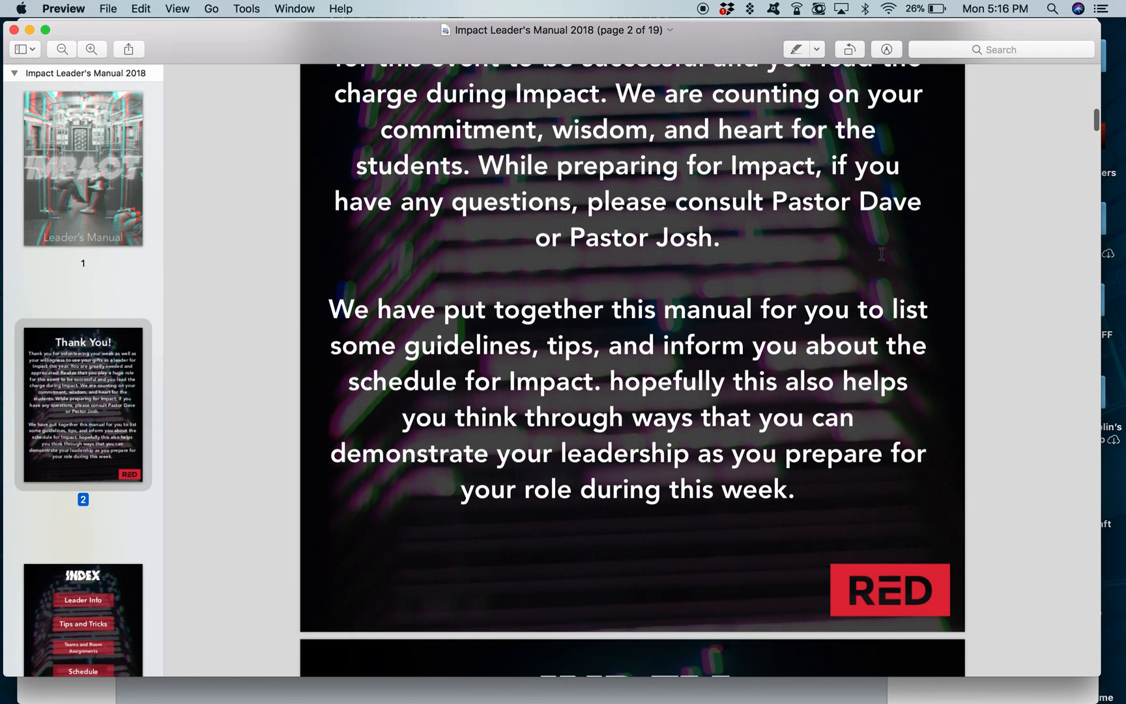
scroll(881, 254, "up", 2)
scroll(881, 254, "down", 15)
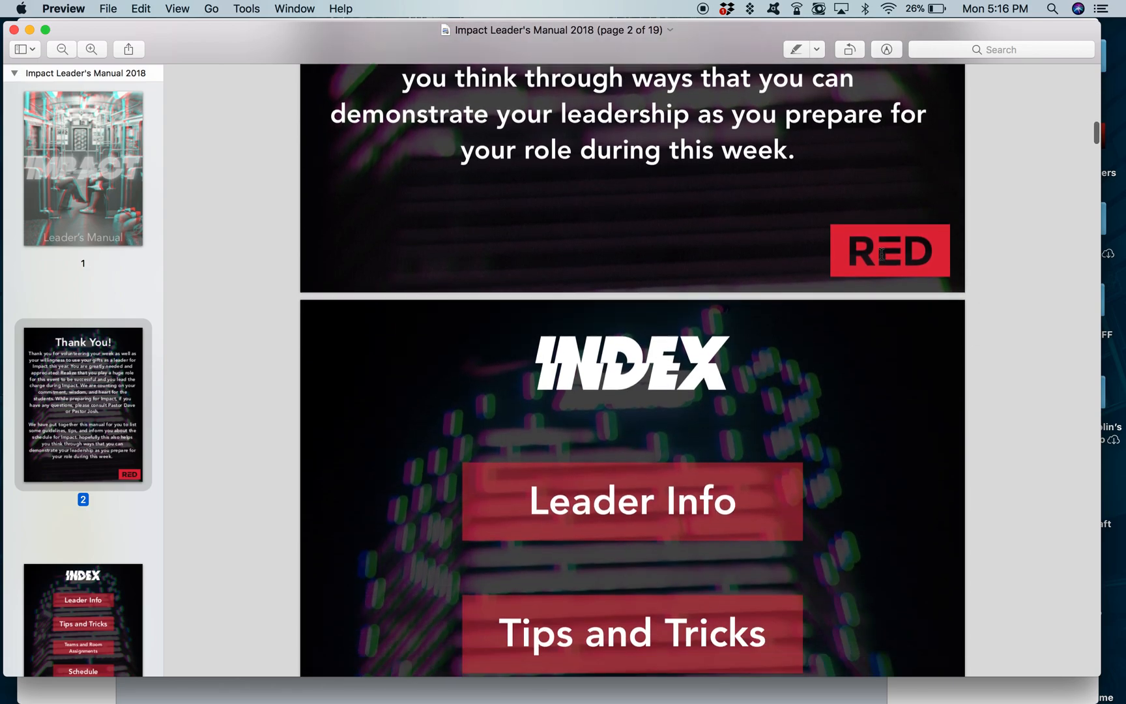
scroll(881, 254, "up", 18)
scroll(881, 254, "up", 15)
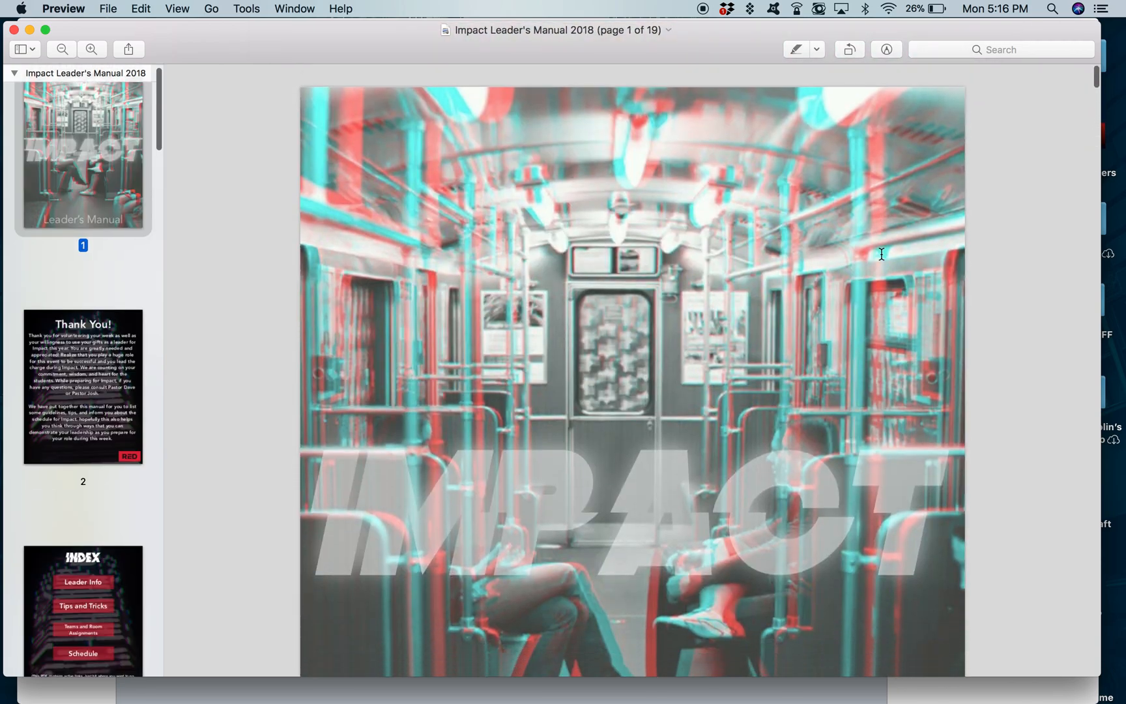
Go to page 2, follow its RED logo link to the index and look over the index entries
left_click(48, 370)
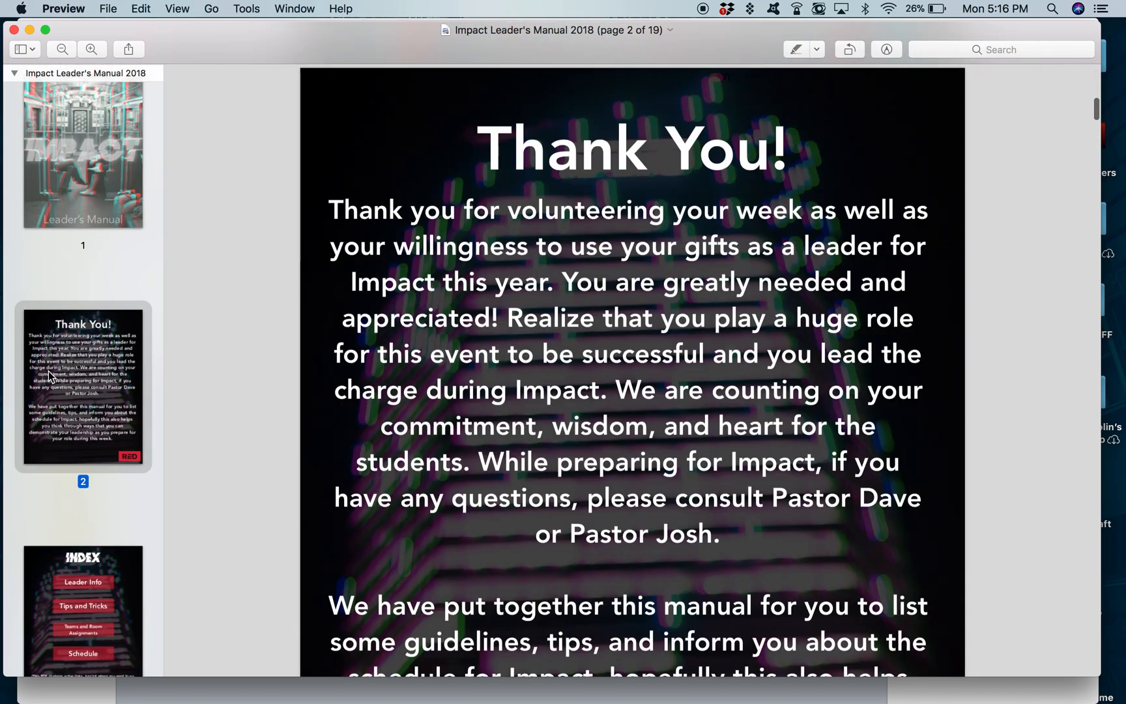
scroll(856, 426, "down", 6)
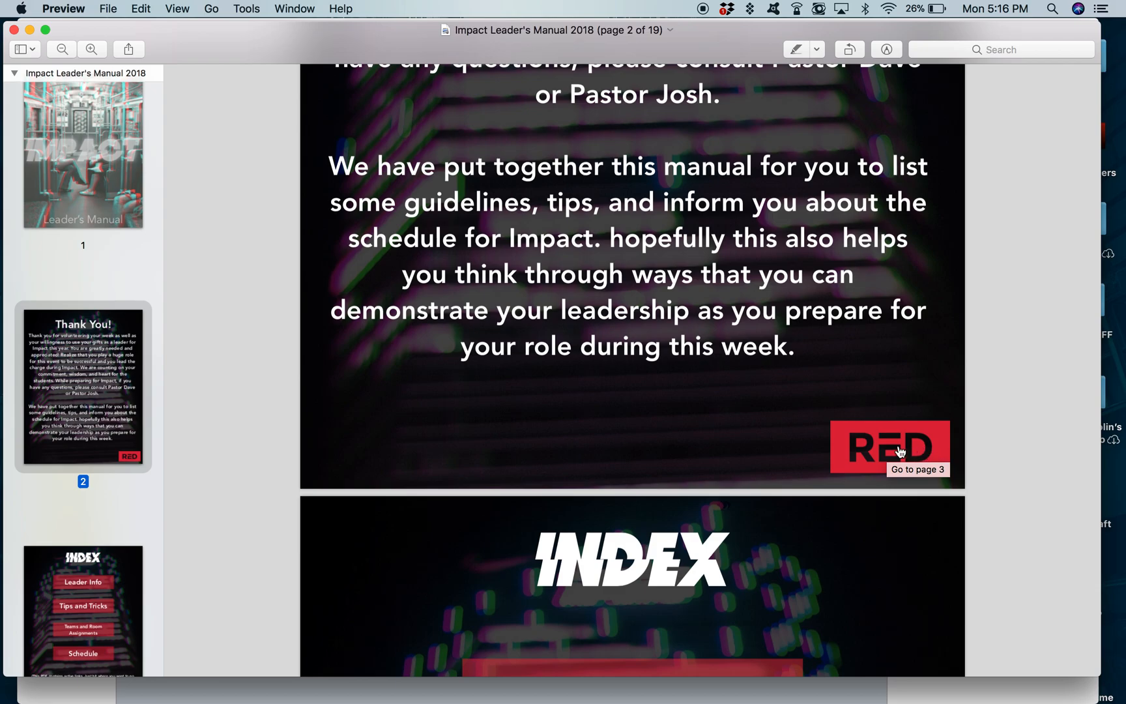
left_click(887, 450)
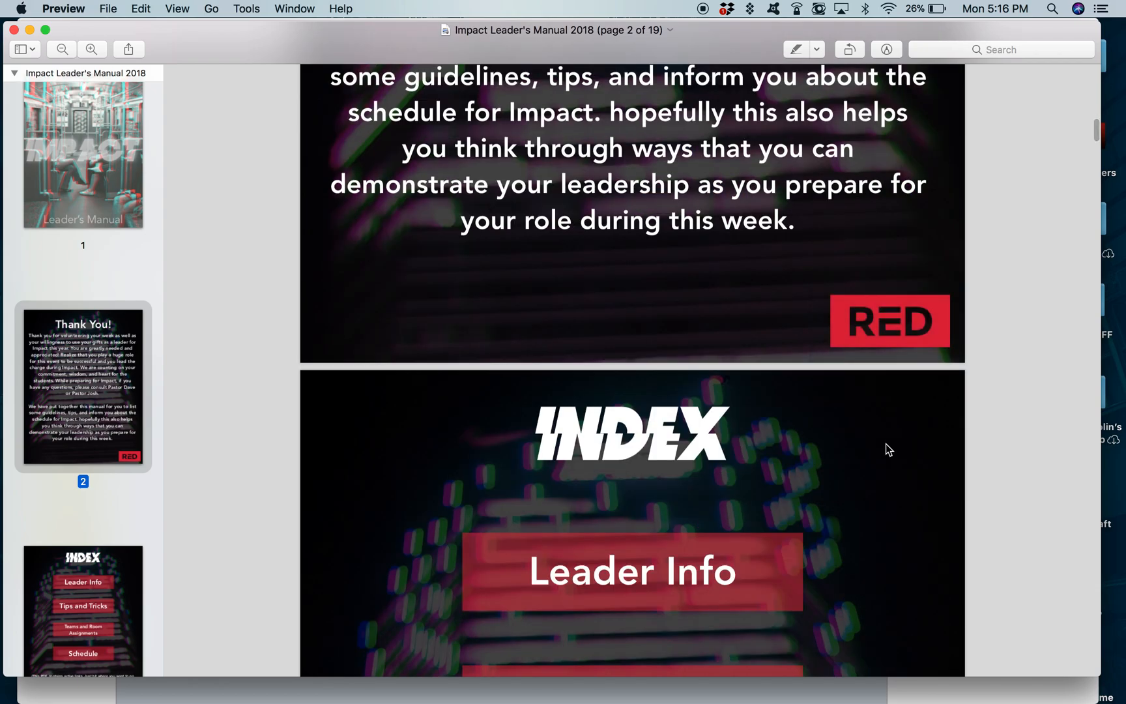
scroll(885, 443, "down", 5)
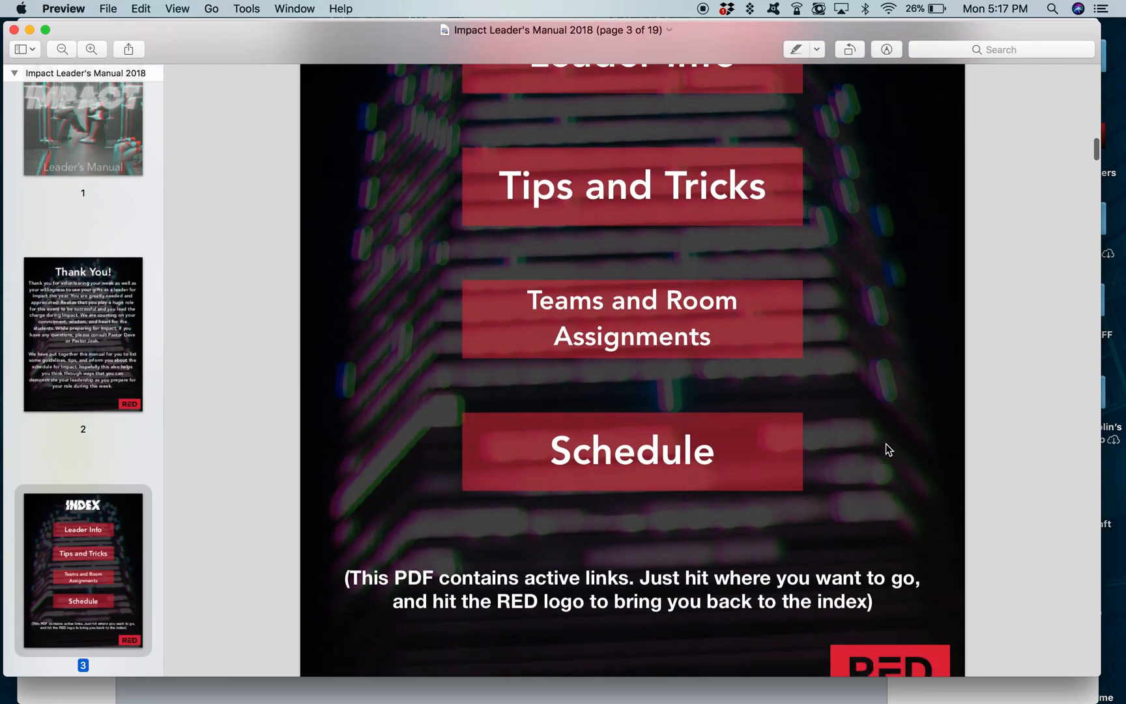
scroll(885, 443, "up", 5)
scroll(886, 443, "down", 2)
scroll(886, 449, "up", 3)
scroll(885, 450, "down", 1)
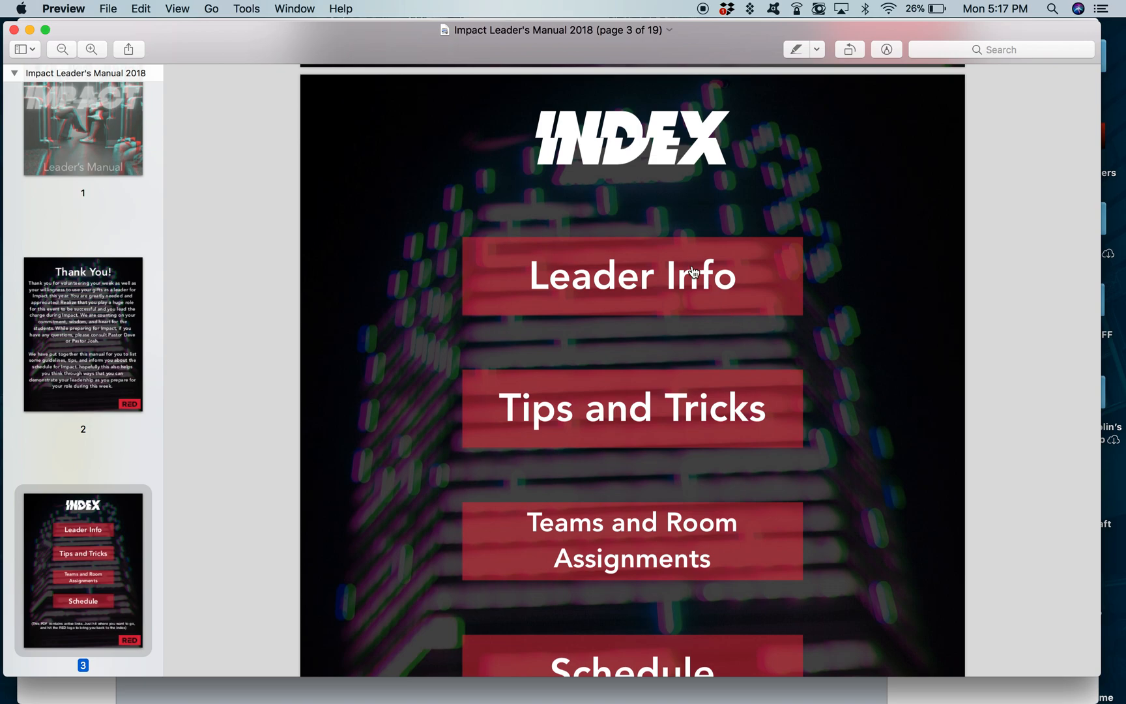
Follow the Leader Info link from the index, glance at that page and return to the index
left_click(705, 288)
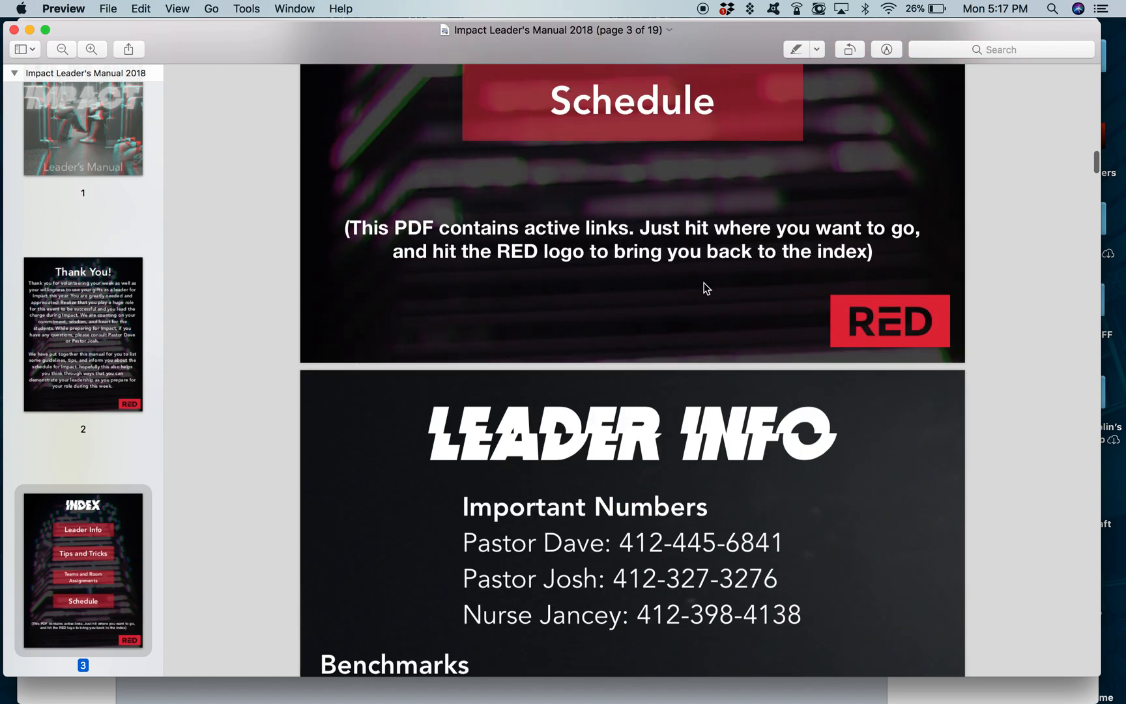
scroll(705, 287, "down", 3)
scroll(705, 288, "down", 5)
scroll(705, 289, "up", 15)
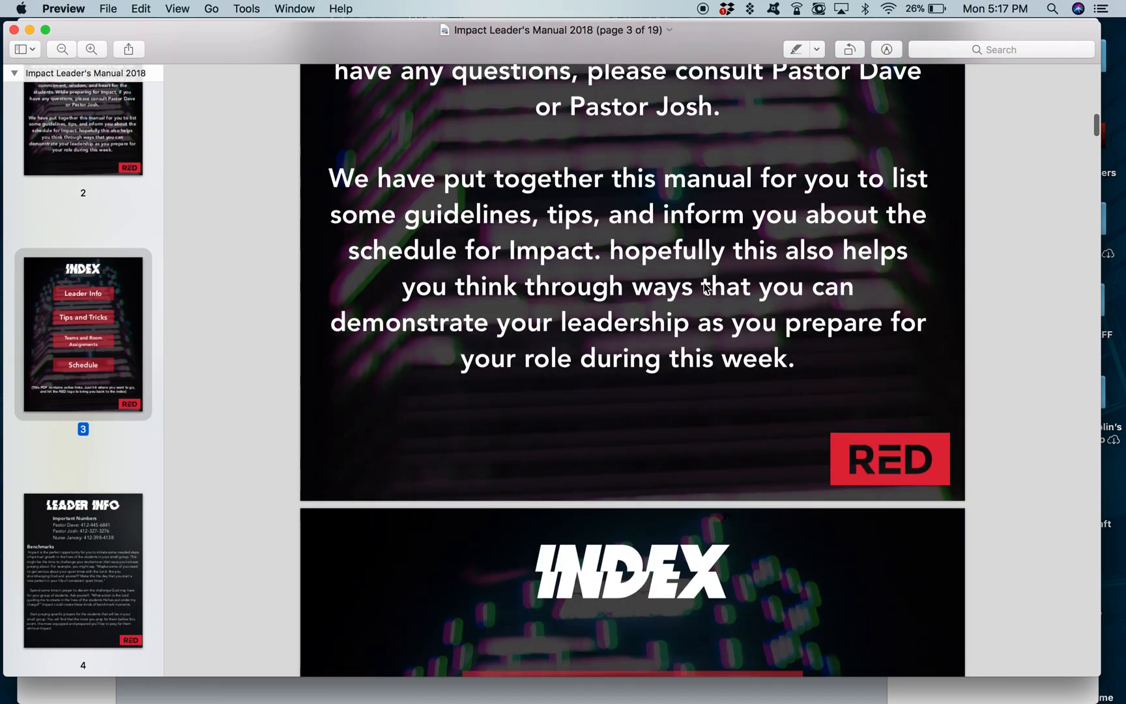
scroll(705, 289, "down", 6)
scroll(705, 289, "down", 1)
Follow the Teams and Room Assignments link from the index and continue to the Schedule page with its weekday links
left_click(648, 373)
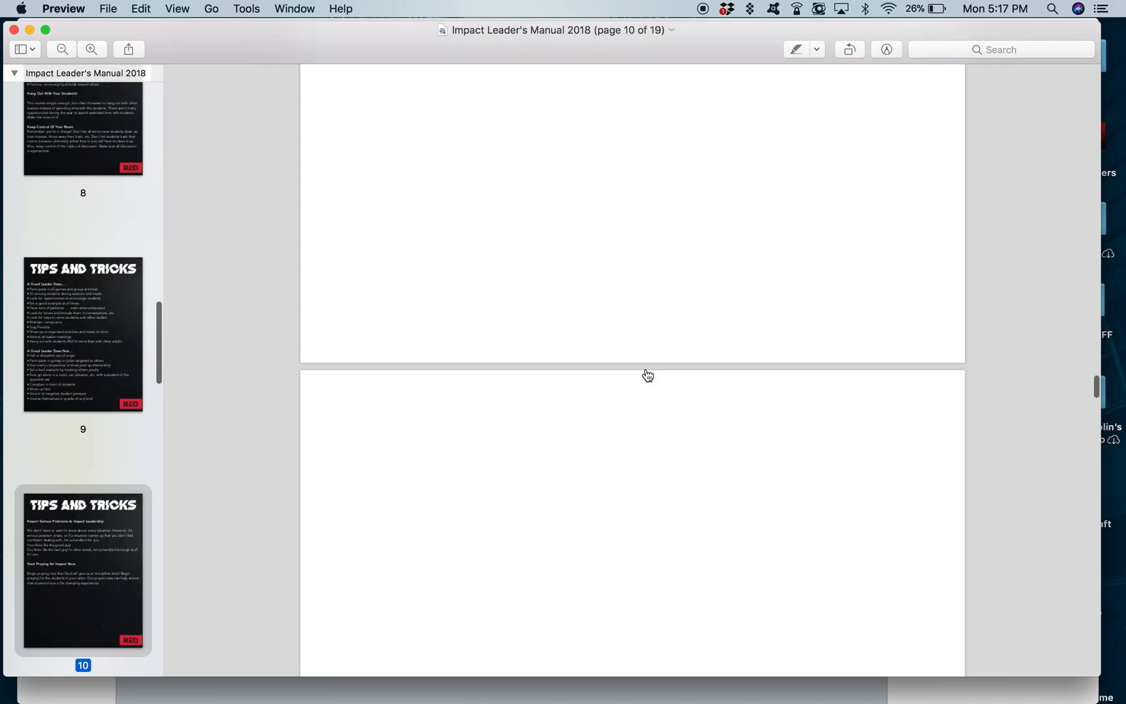
scroll(648, 374, "down", 10)
scroll(647, 374, "up", 4)
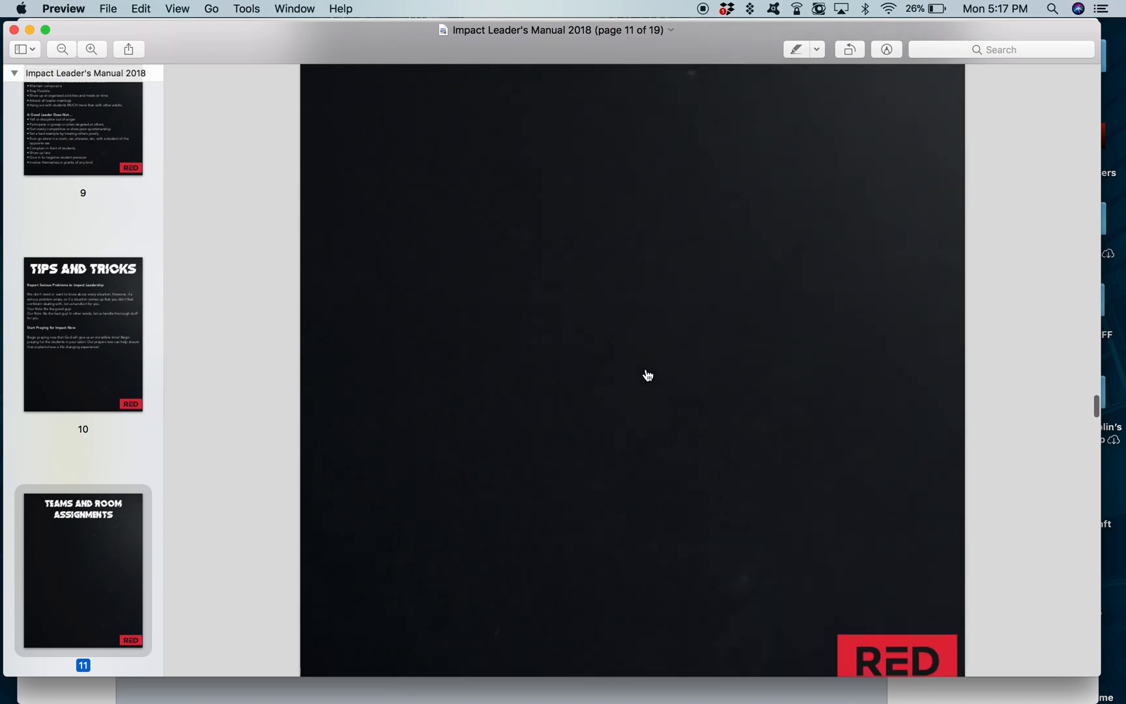
scroll(647, 375, "down", 14)
scroll(647, 374, "down", 4)
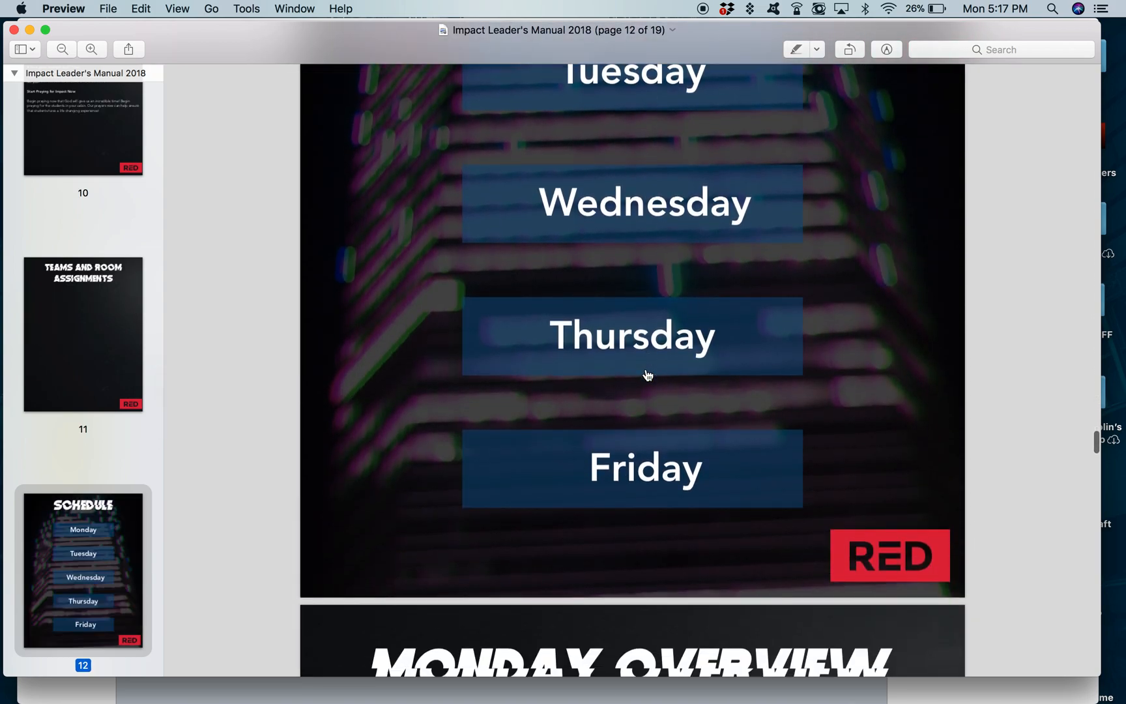
scroll(647, 375, "up", 9)
scroll(647, 375, "down", 4)
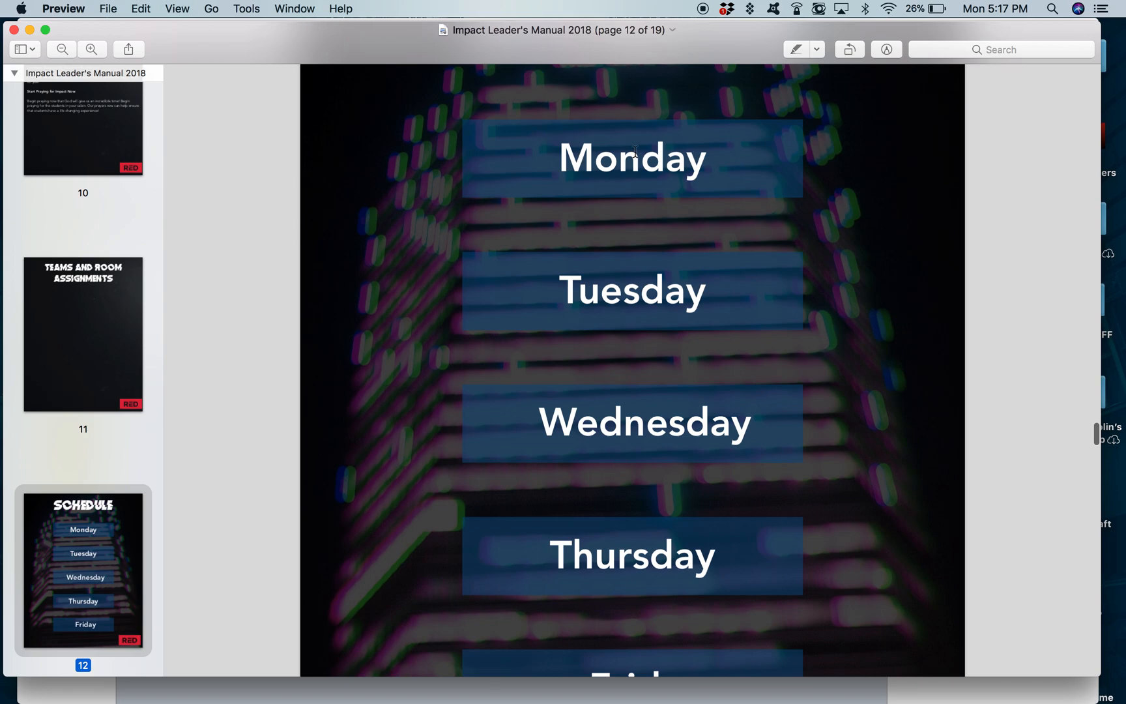
Go to the Monday Overview page and examine its timetable and the note about the linked activities
scroll(628, 170, "down", 12)
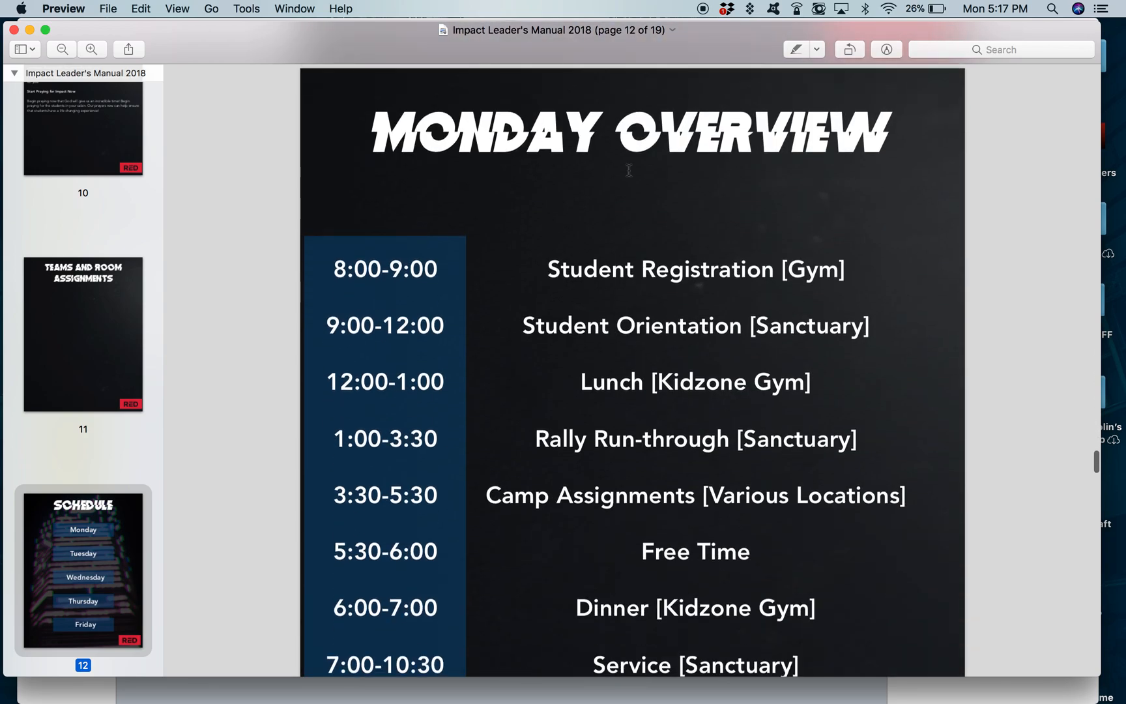
scroll(628, 170, "up", 2)
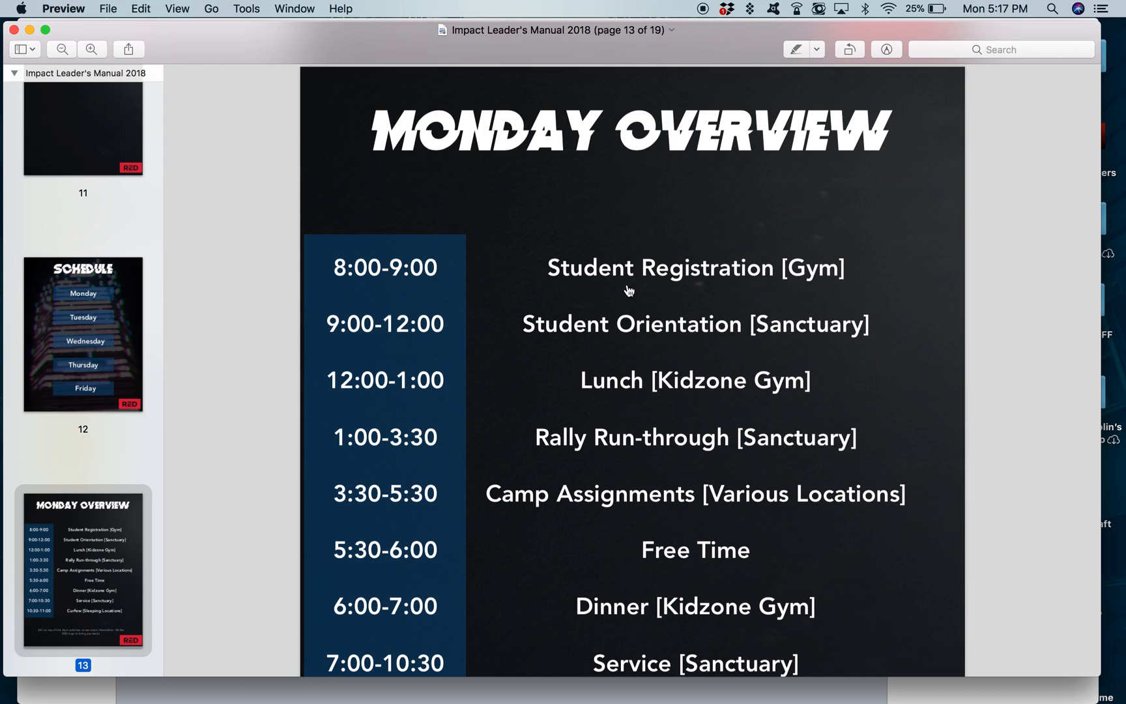
scroll(794, 264, "down", 3)
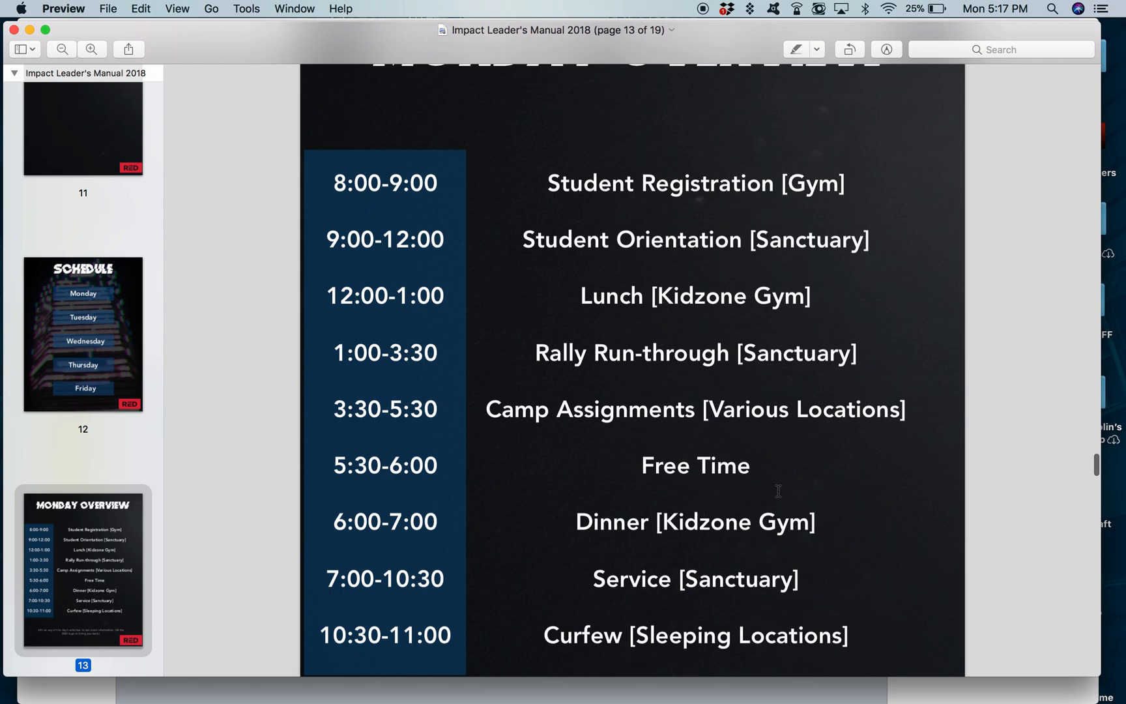
scroll(774, 491, "down", 5)
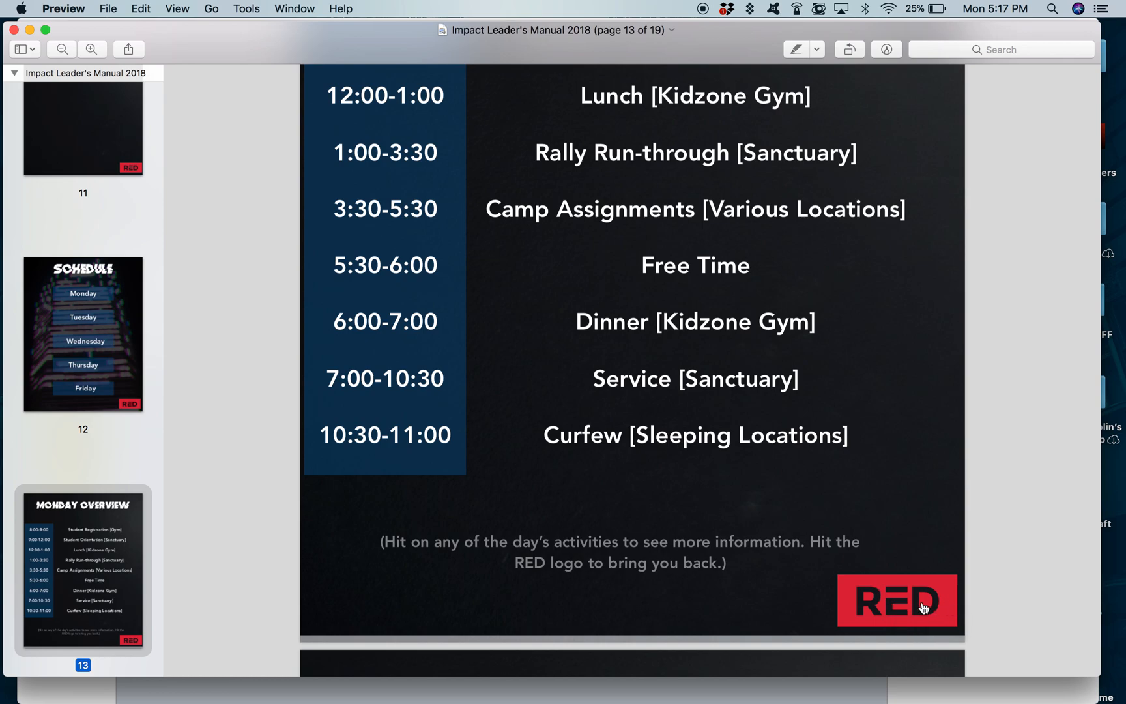
scroll(673, 383, "up", 3)
scroll(673, 383, "up", 3)
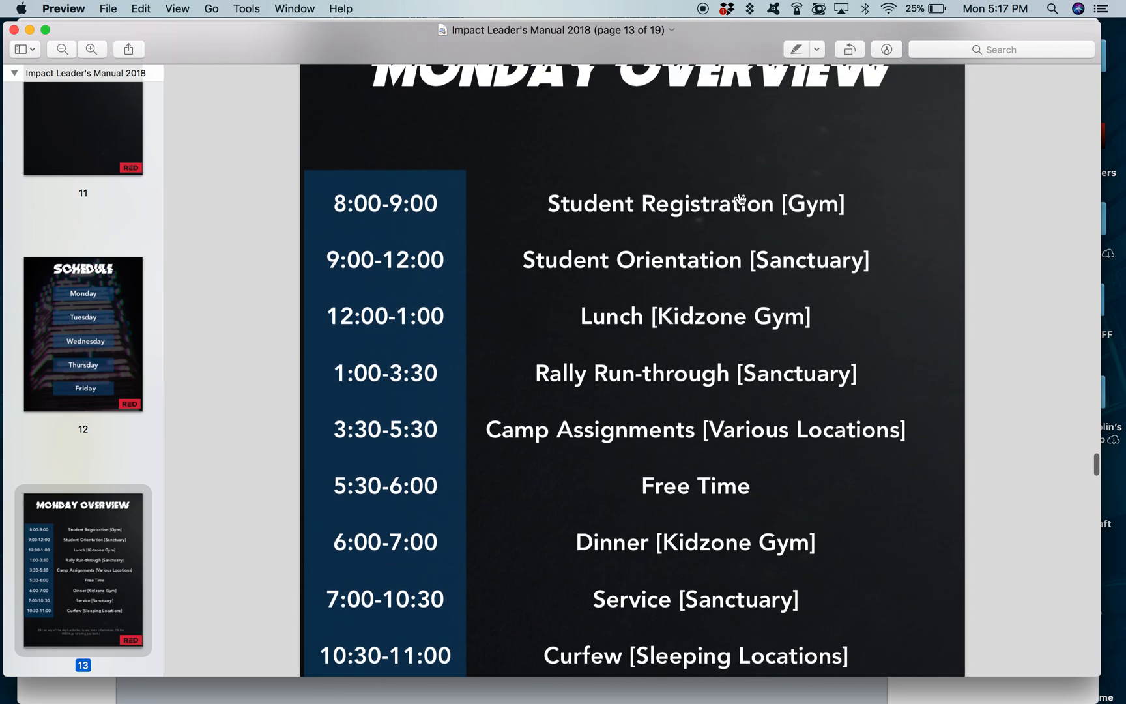
Follow the Student Registration link in the Monday overview and read through the detailed Monday pages
left_click(685, 218)
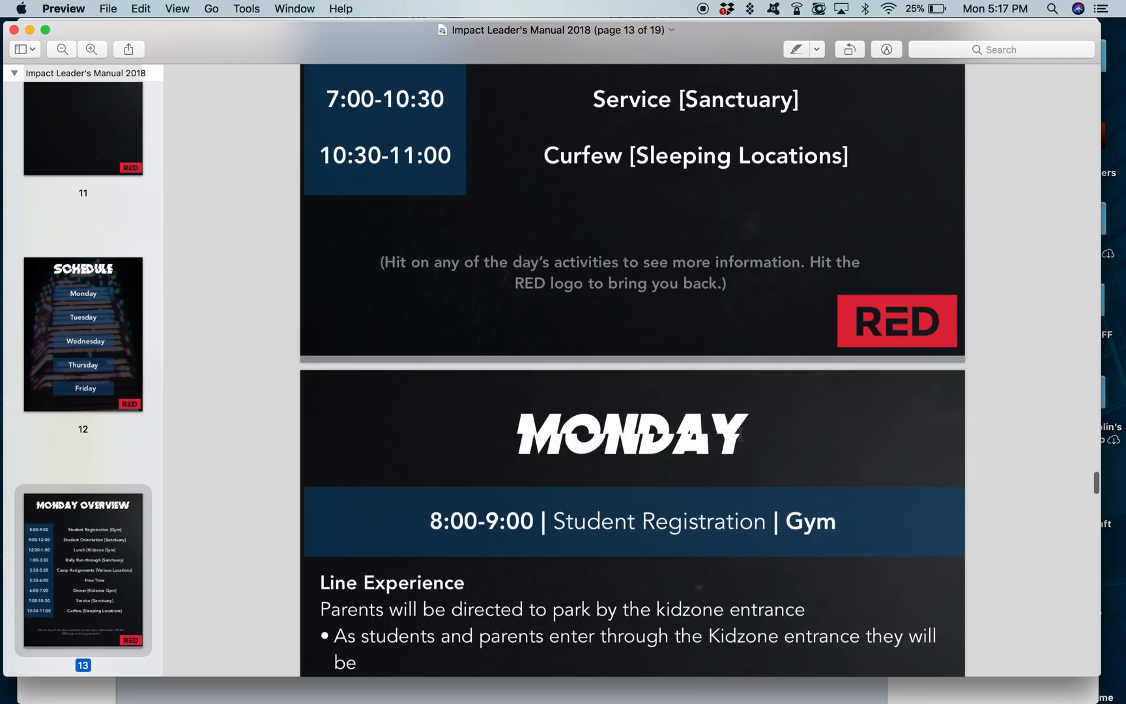
scroll(739, 435, "down", 5)
scroll(739, 436, "down", 1)
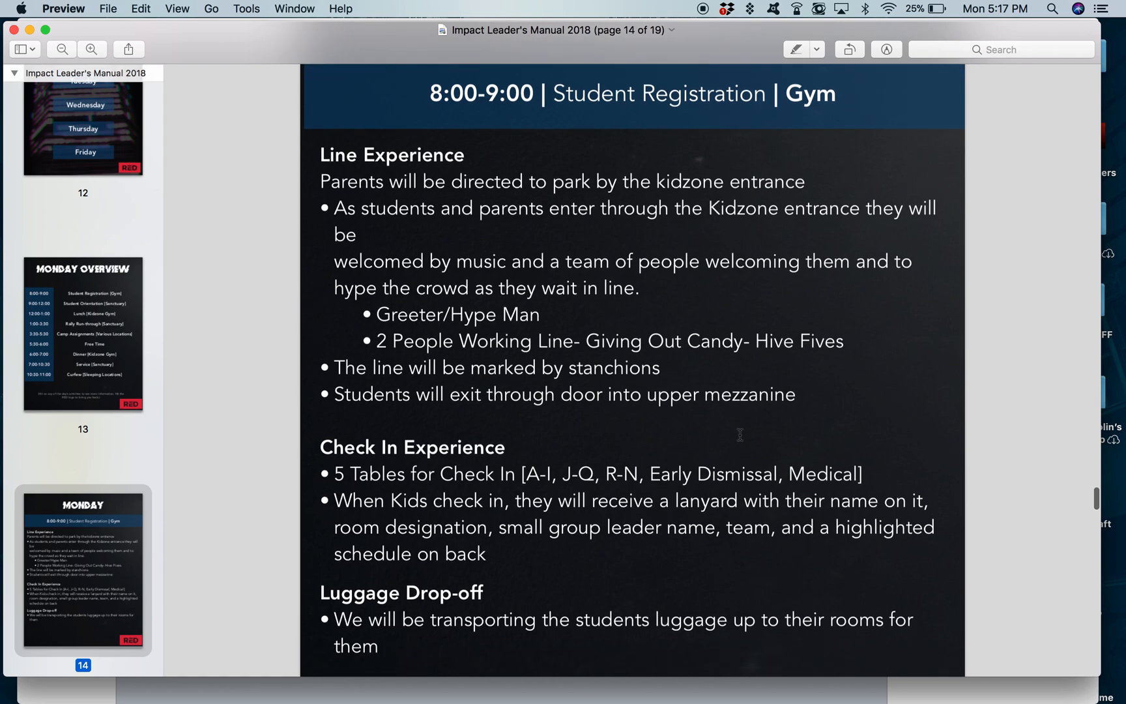
scroll(739, 435, "up", 4)
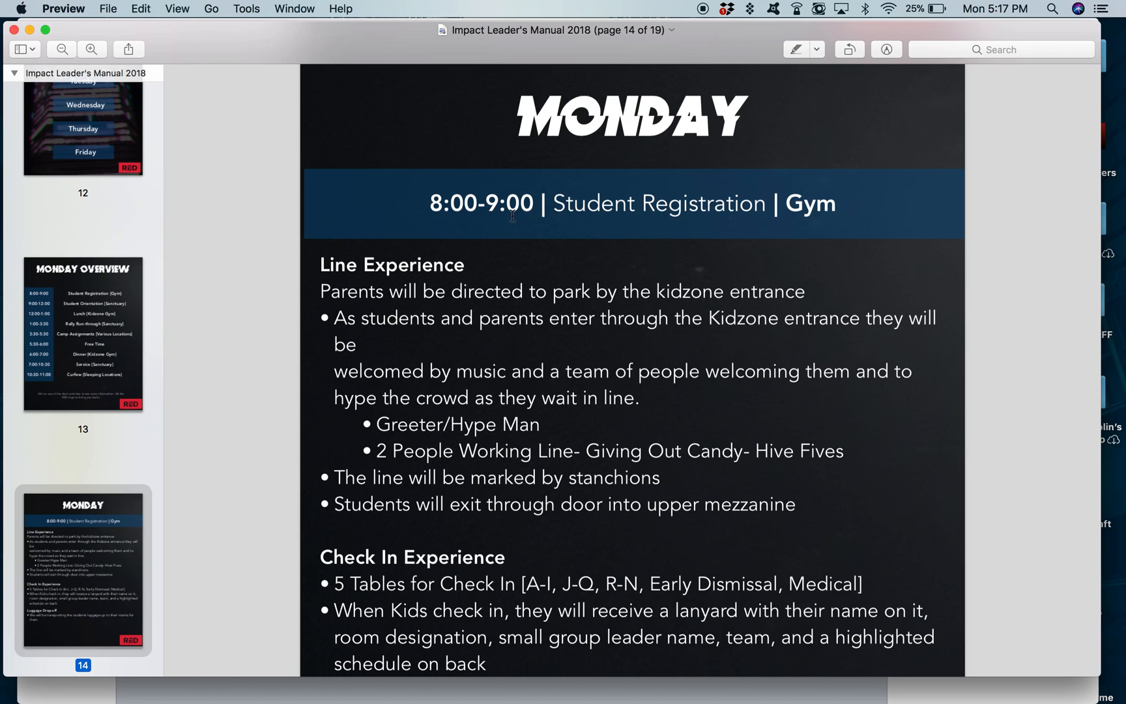
scroll(676, 316, "down", 20)
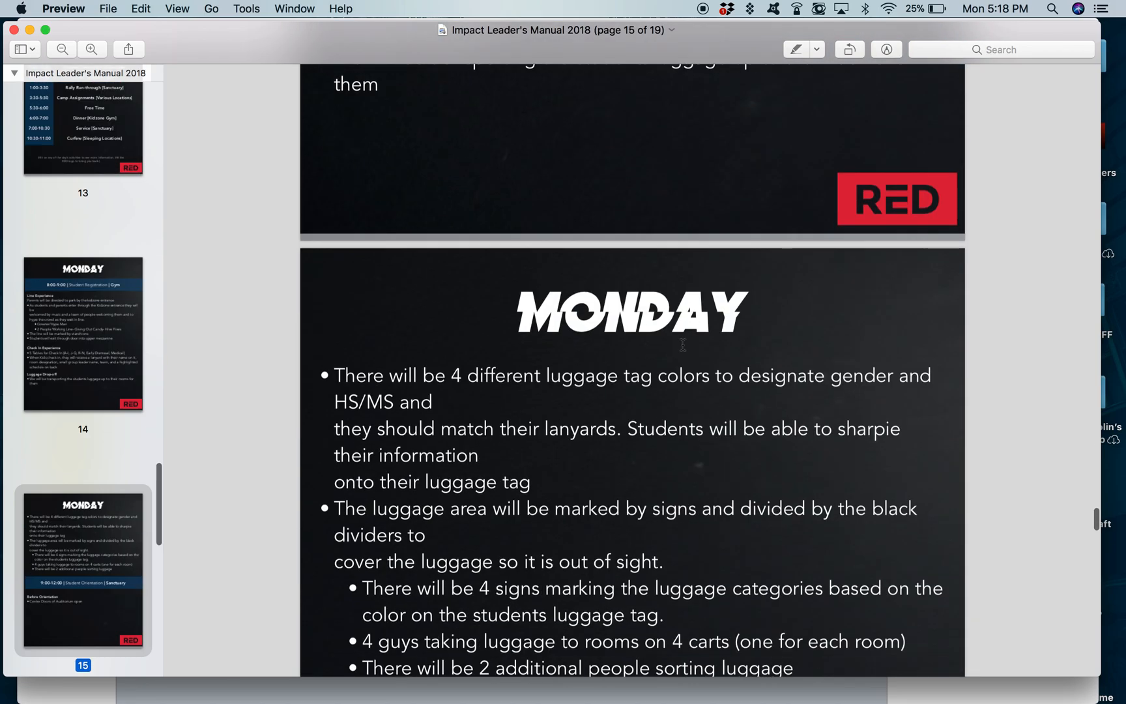
Follow the RED logo links from the Monday page back through the Schedule and Teams pages to the Index, glancing at the Monday Overview
scroll(683, 345, "down", 5)
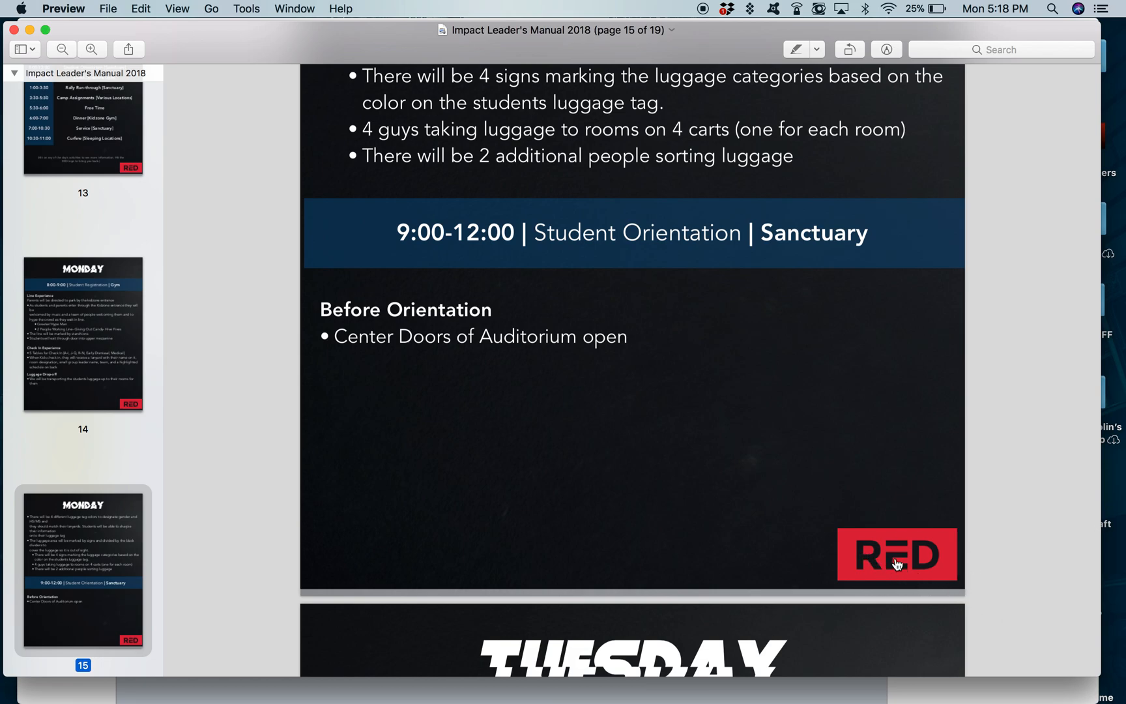
left_click(896, 564)
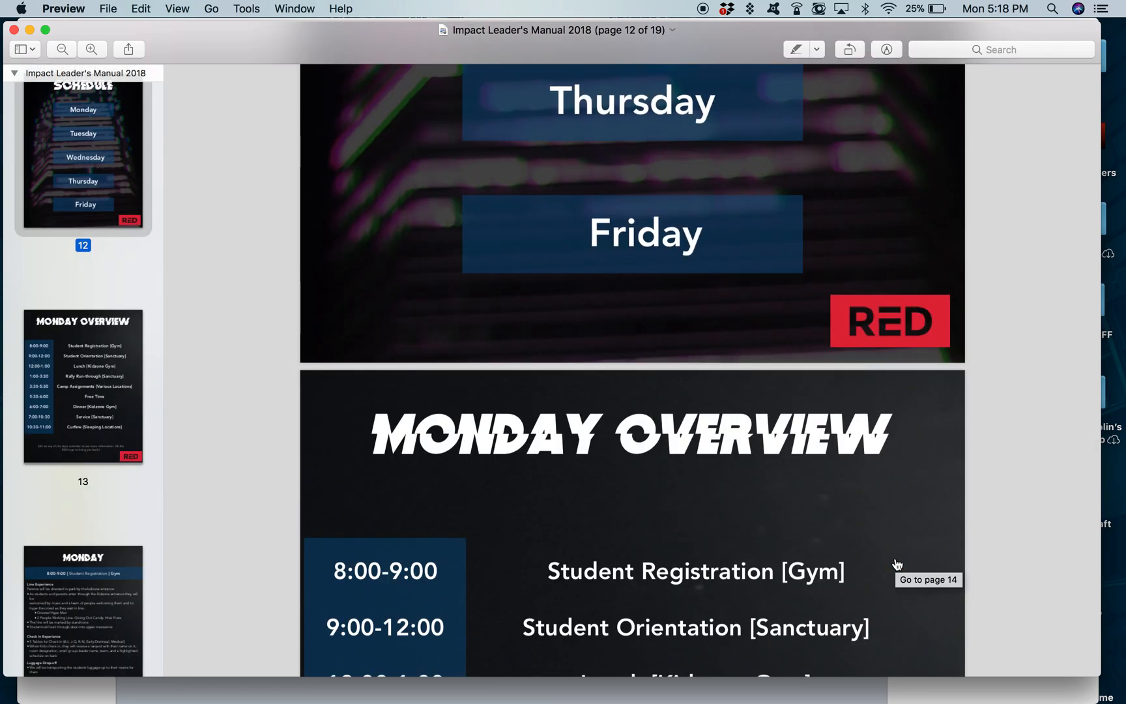
scroll(884, 378, "down", 10)
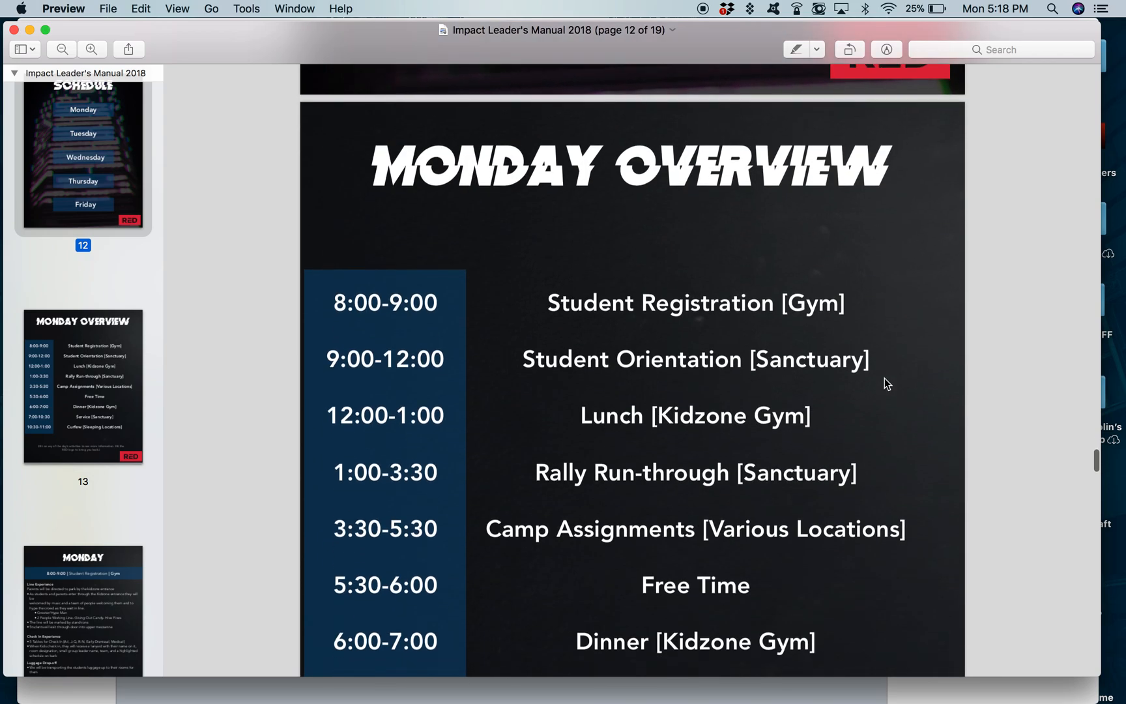
scroll(873, 522, "down", 3)
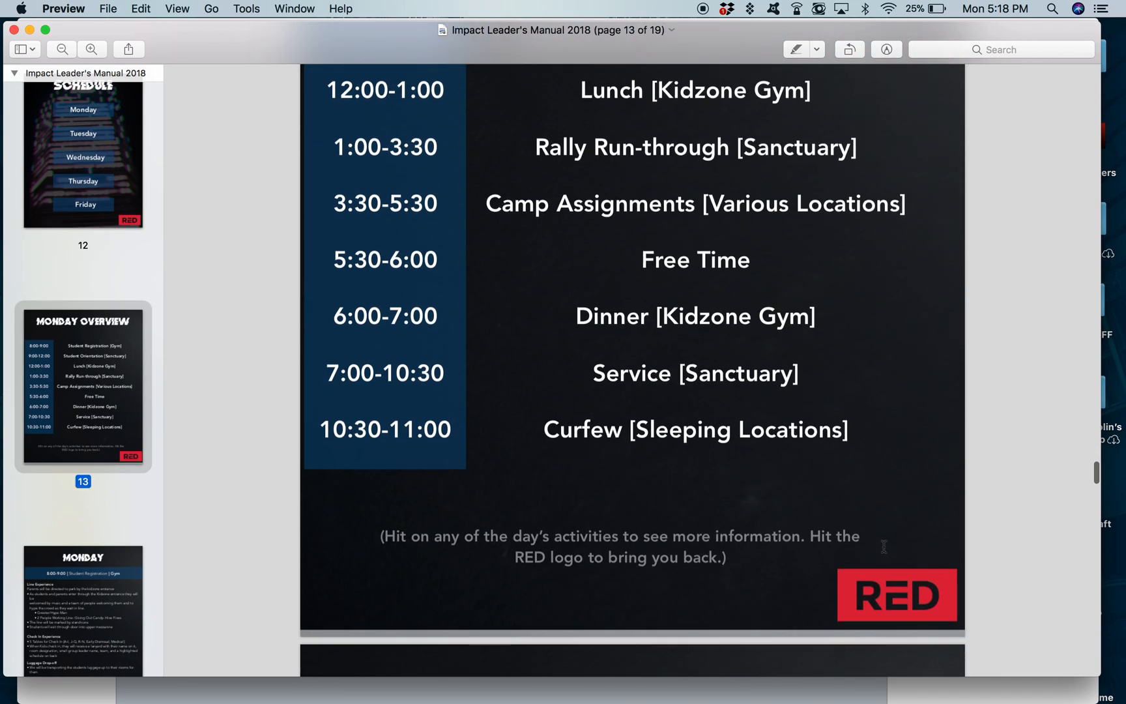
left_click(947, 595)
scroll(947, 595, "up", 2)
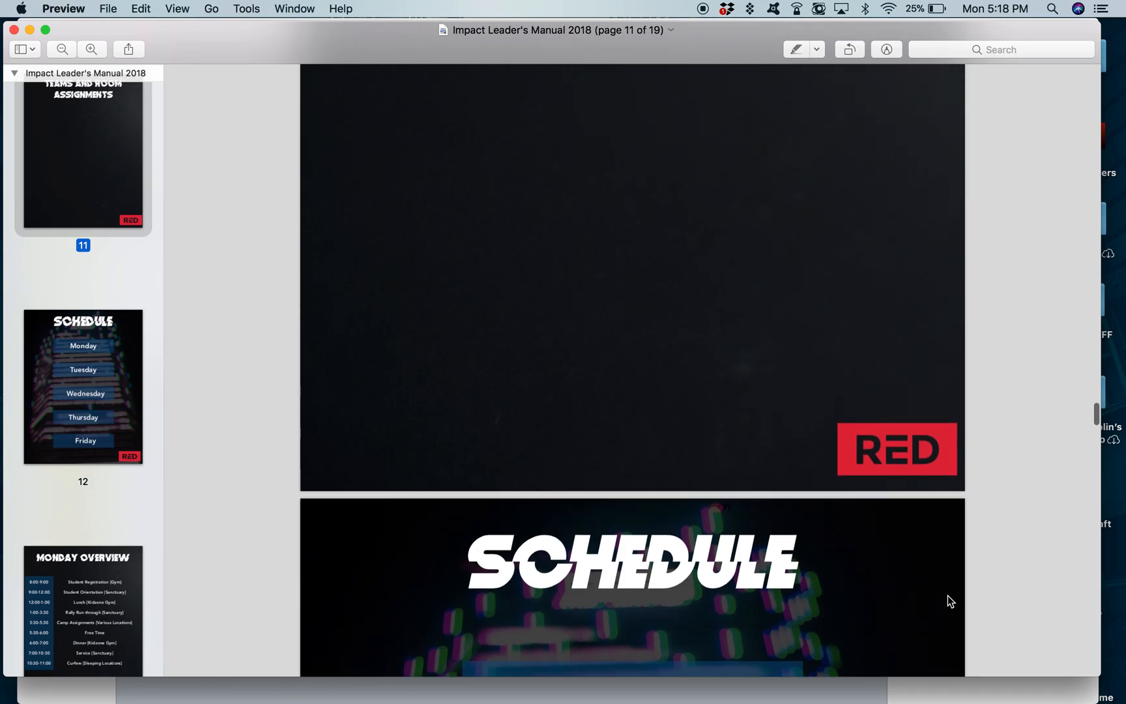
left_click(942, 450)
scroll(943, 449, "down", 10)
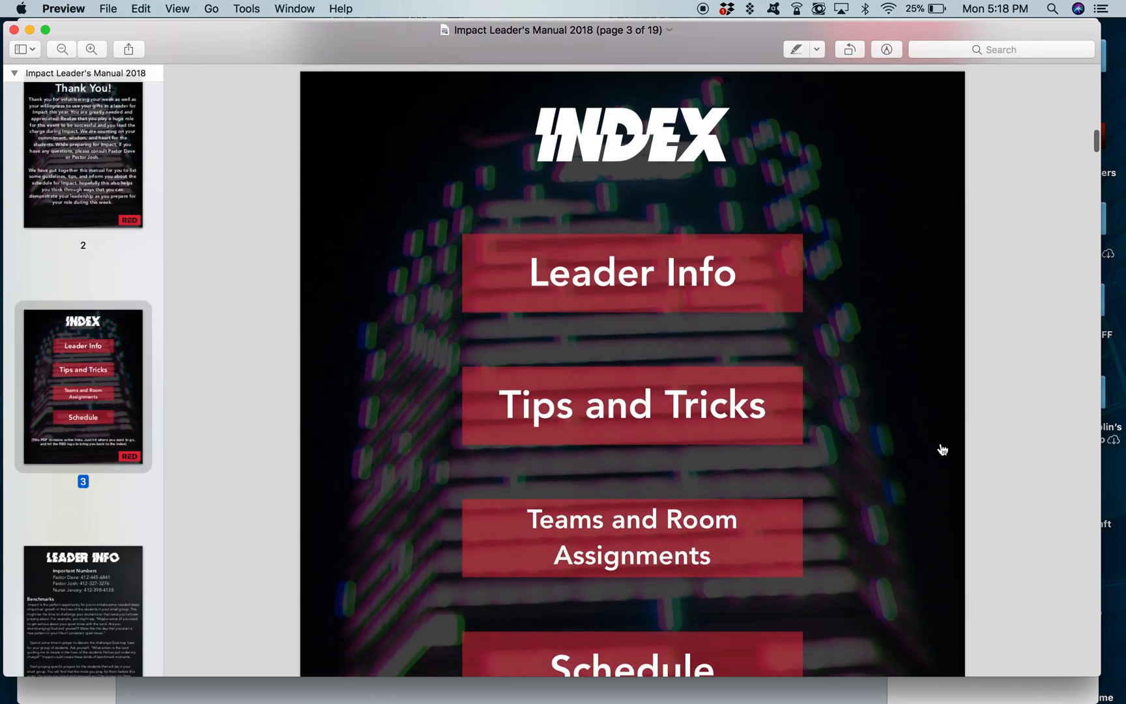
scroll(943, 450, "up", 9)
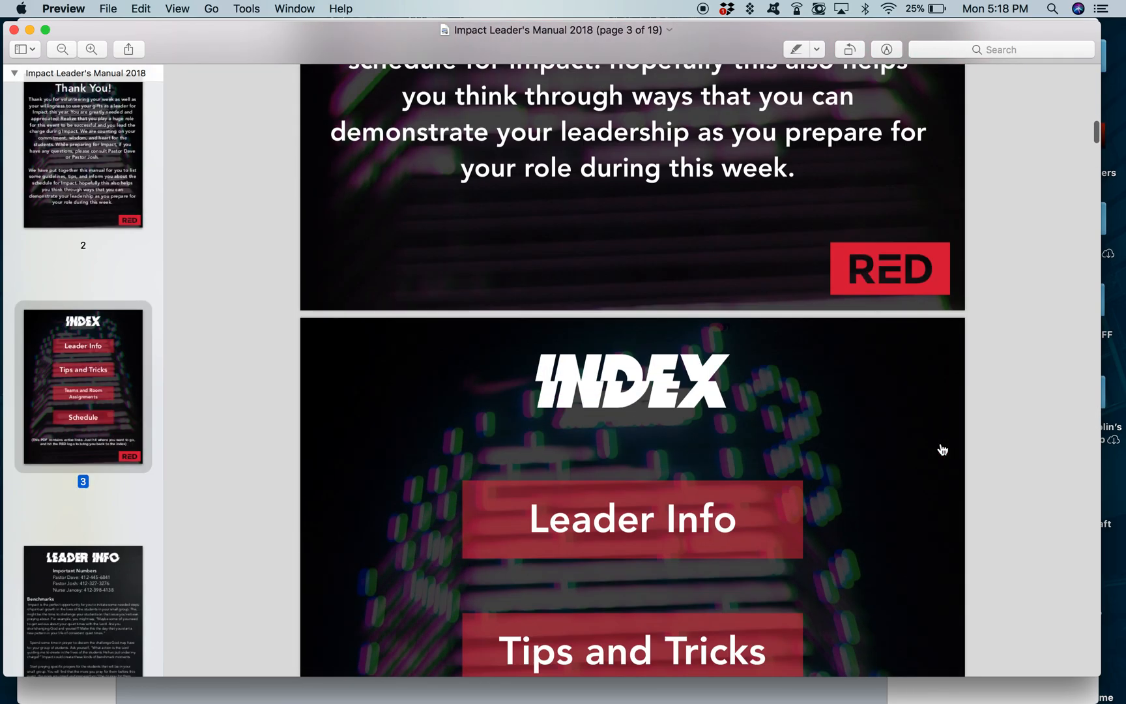
Close the PDF manual and the Documents folder window, and open slide 6 of the WITH Full Version presentation in Keynote
left_click(13, 29)
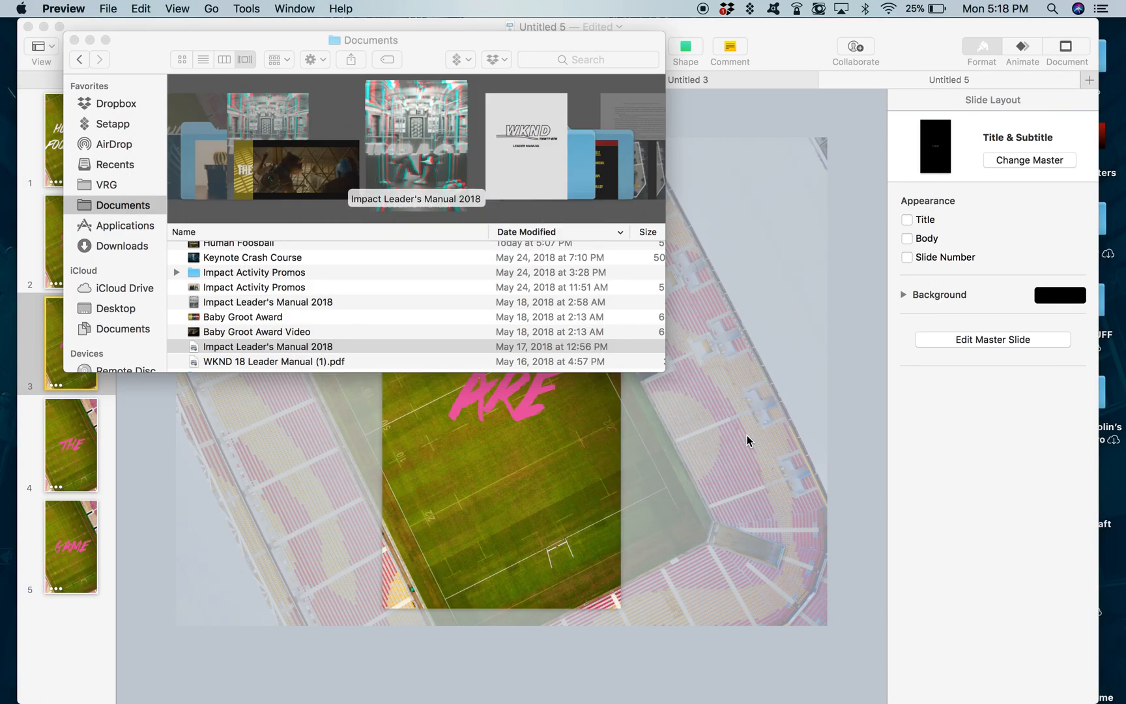
left_click(73, 40)
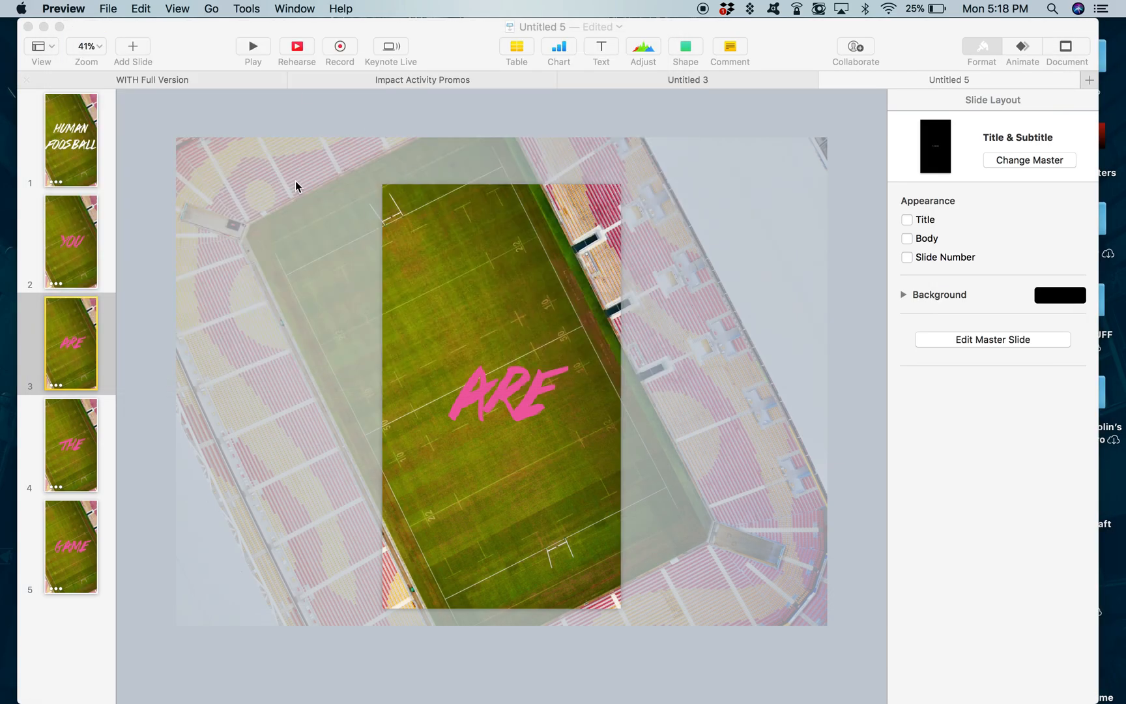
left_click(684, 85)
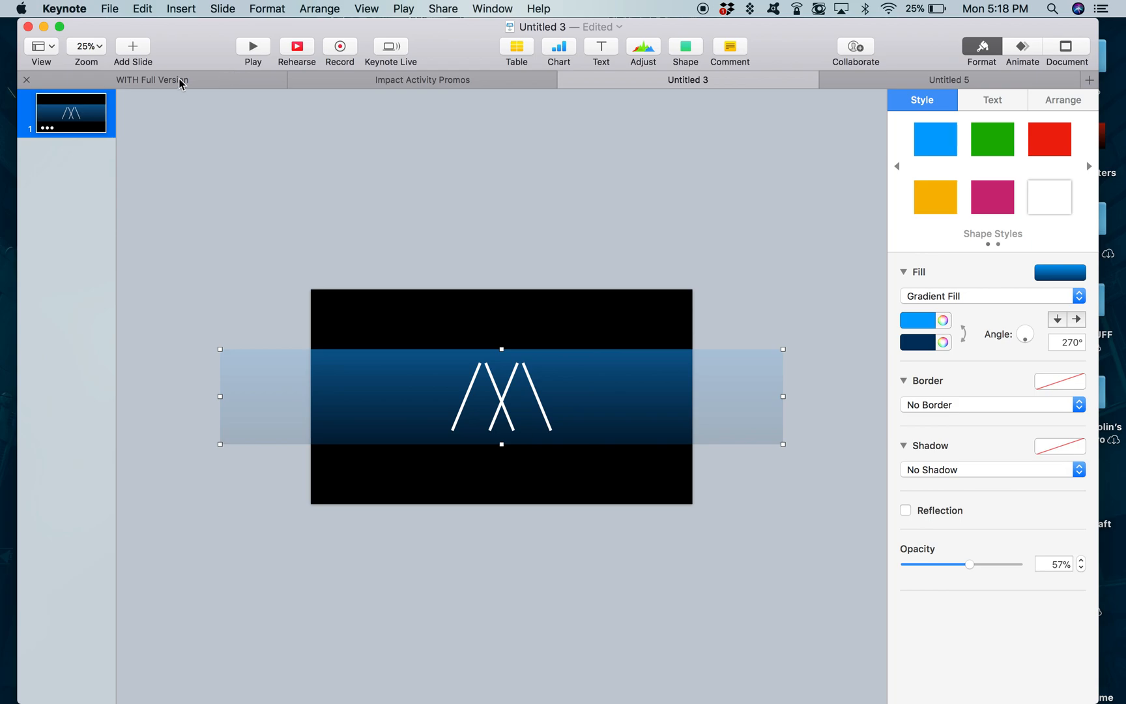
left_click(159, 85)
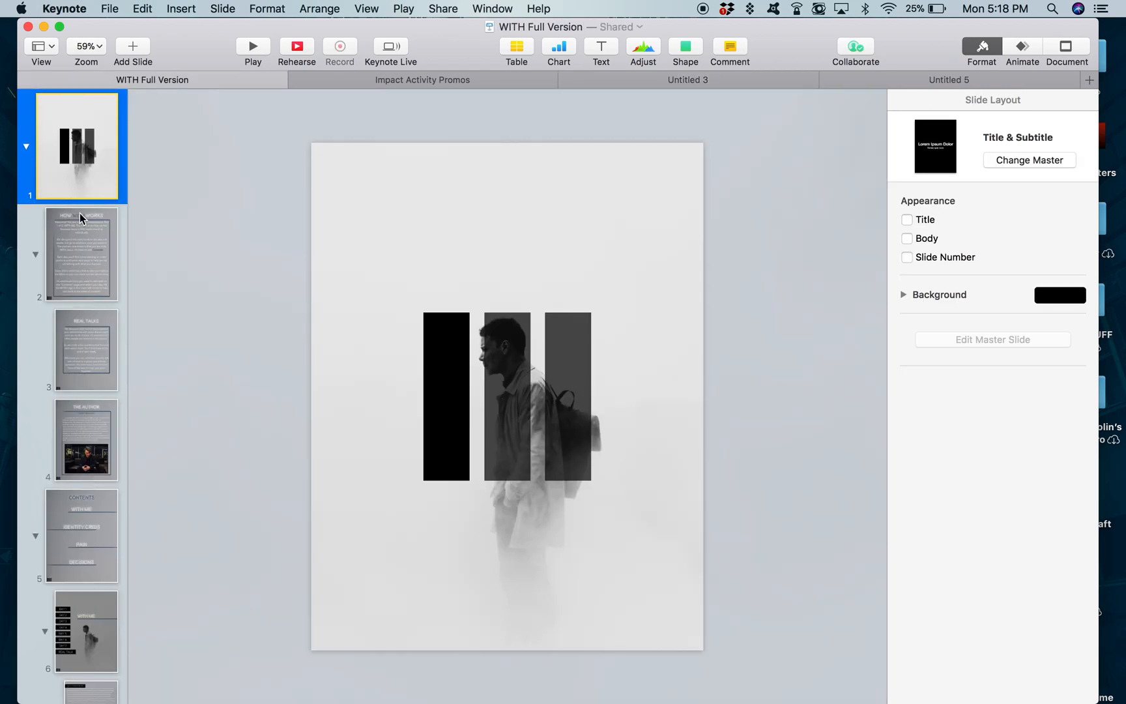
scroll(64, 532, "down", 5)
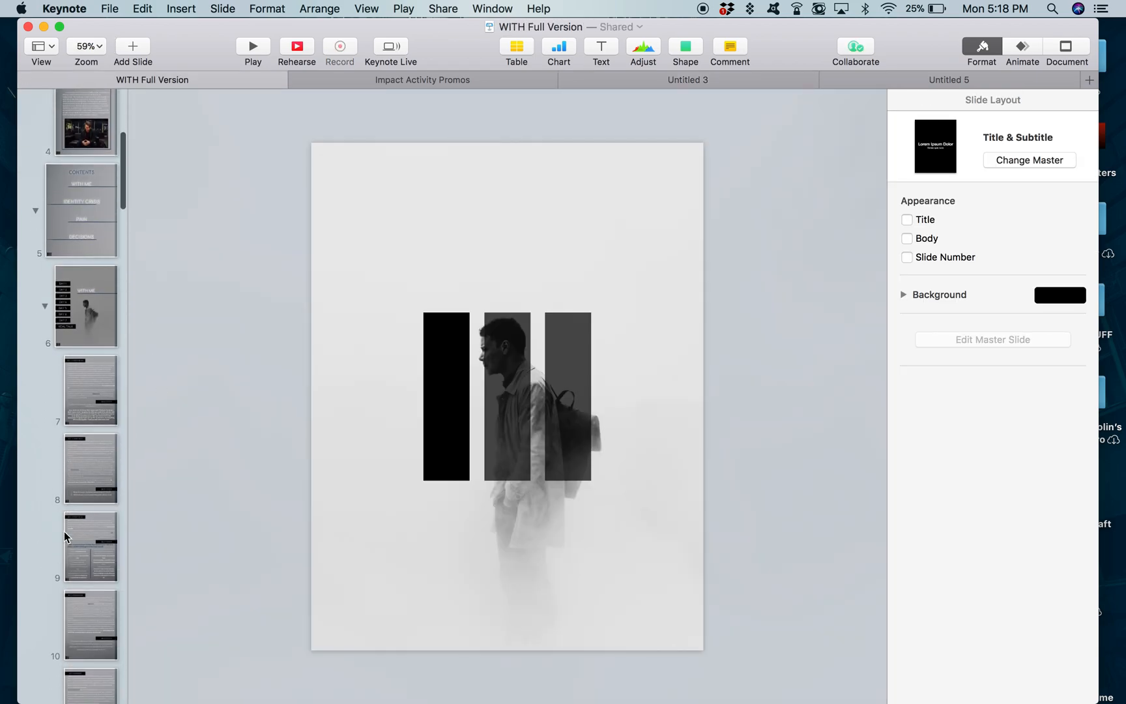
scroll(65, 536, "up", 2)
left_click(76, 196)
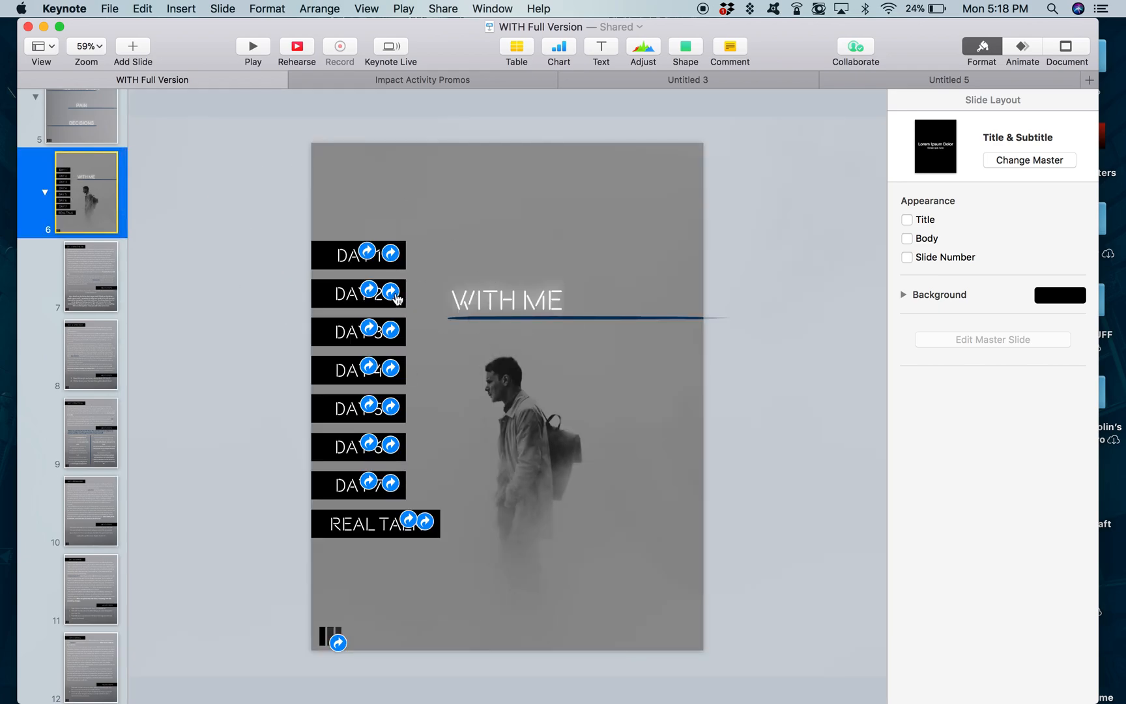
Review the Slide, Webpage and Email link types available for the WITH ME title without adding a link
left_click(544, 301)
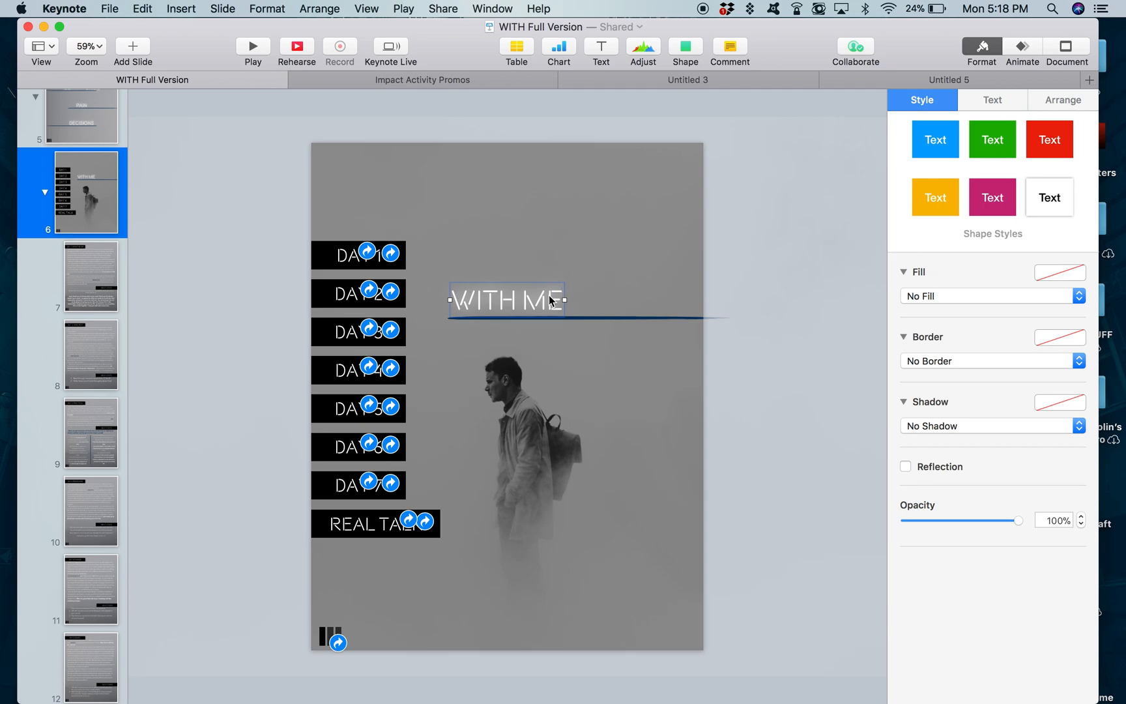
right_click(511, 299)
mouse_move(608, 475)
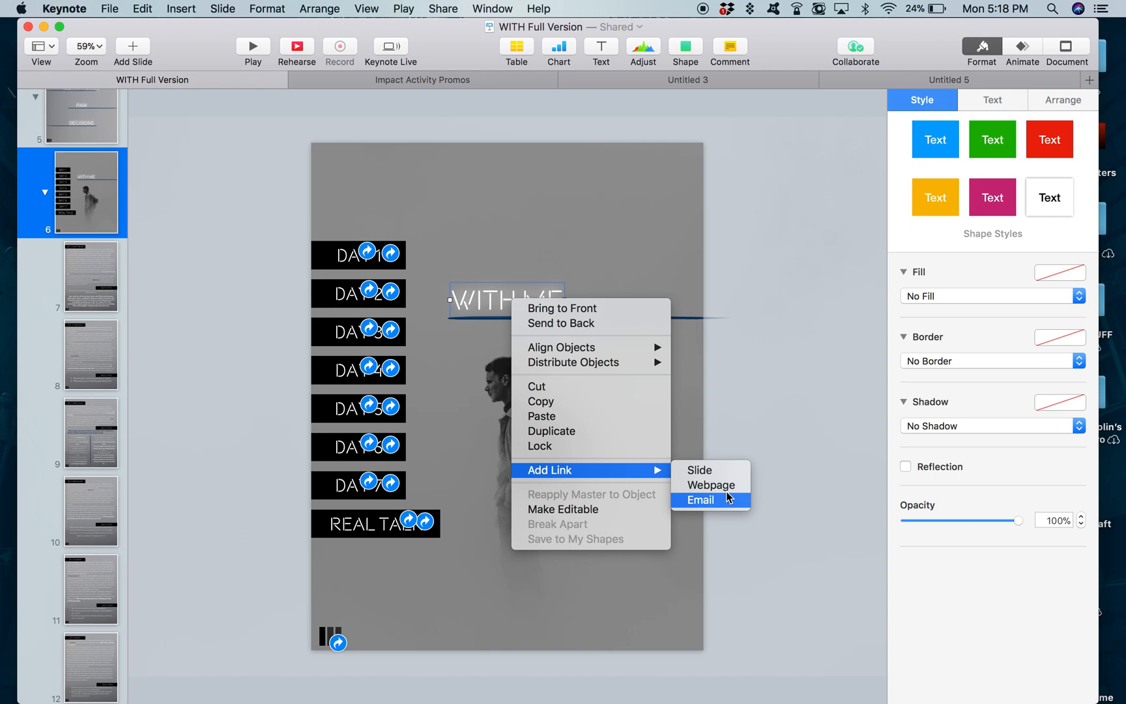
left_click(748, 450)
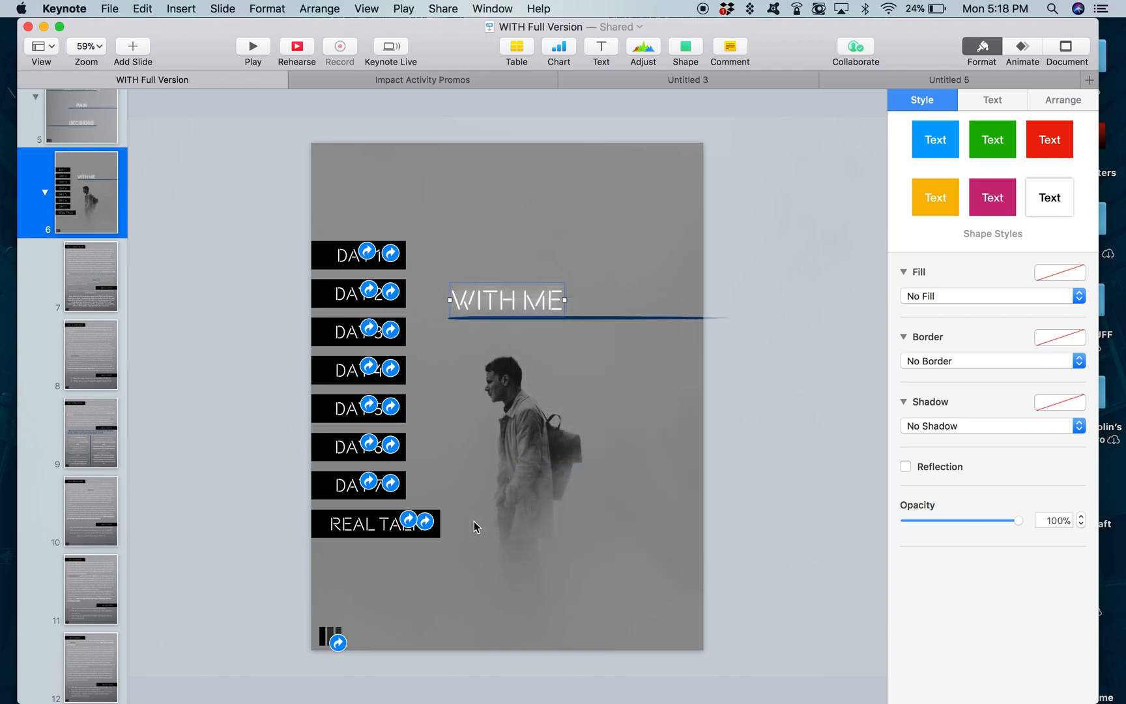
Reveal the round link shape over the three-bar logo at 100% opacity, and set its opacity back to 0%
left_click(320, 648)
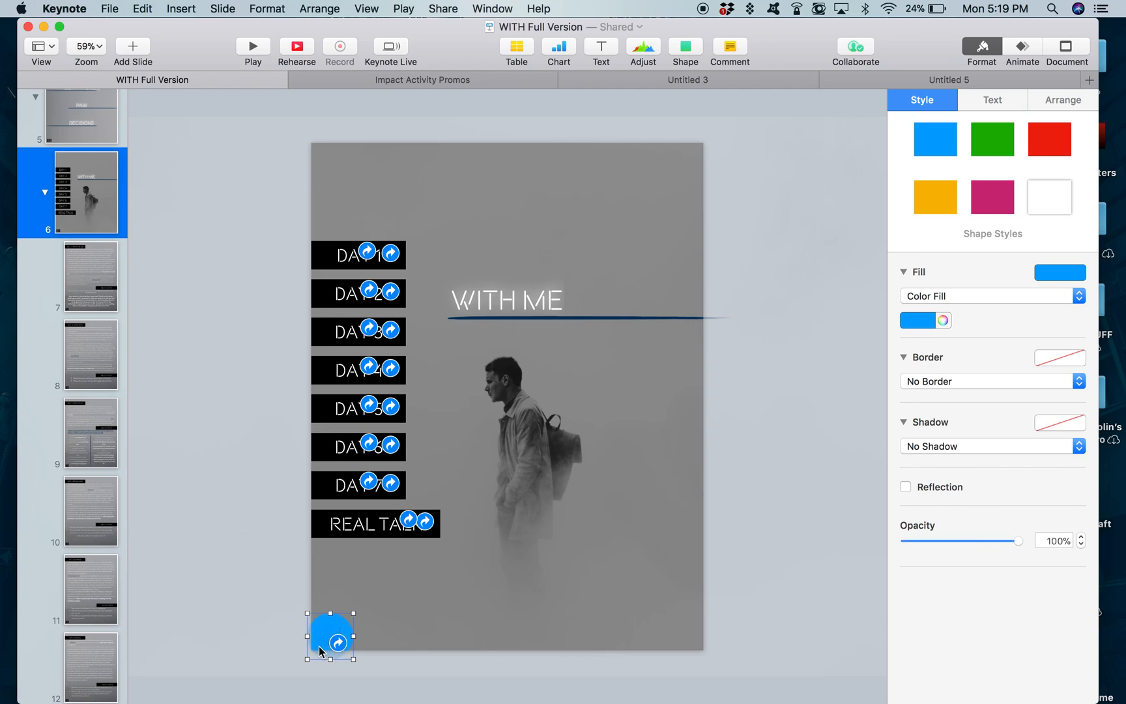
key("super+shift+z")
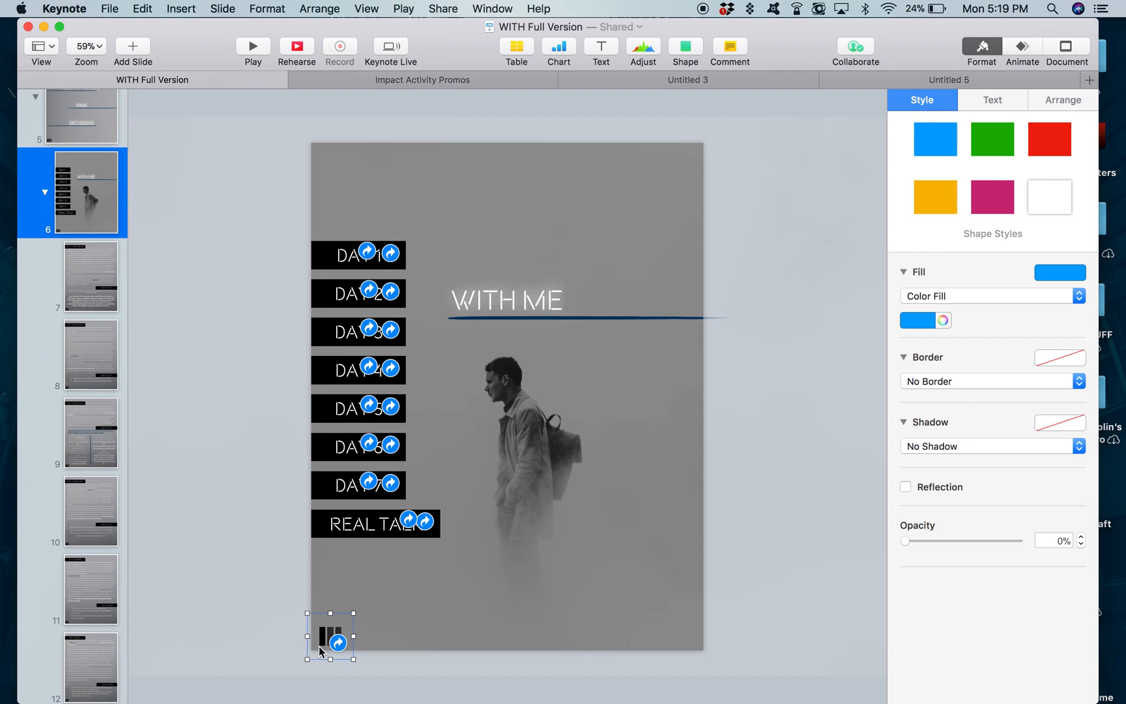
key("super+z")
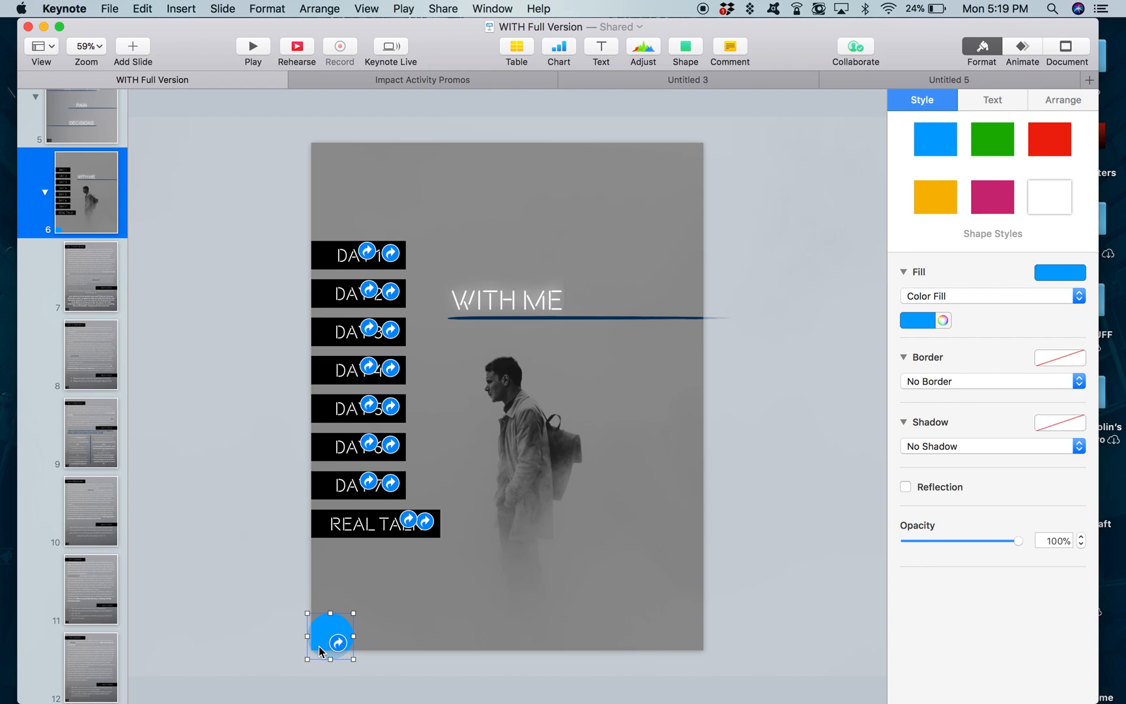
left_click_drag(1018, 541, 905, 540)
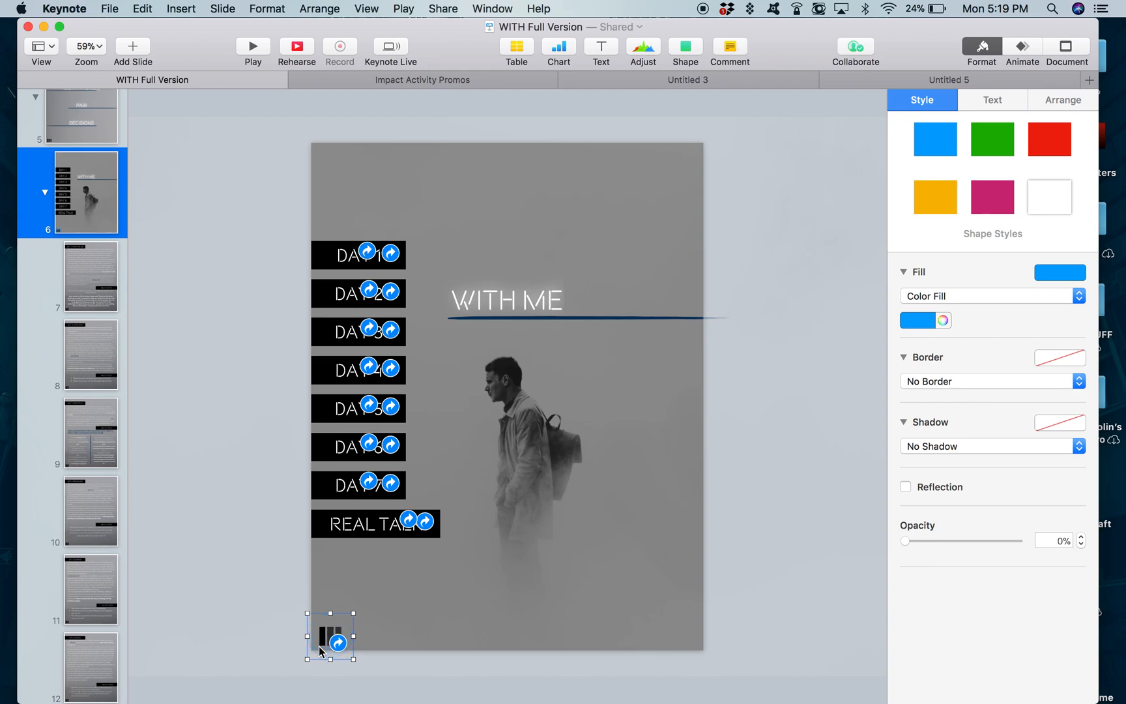
left_click(274, 629)
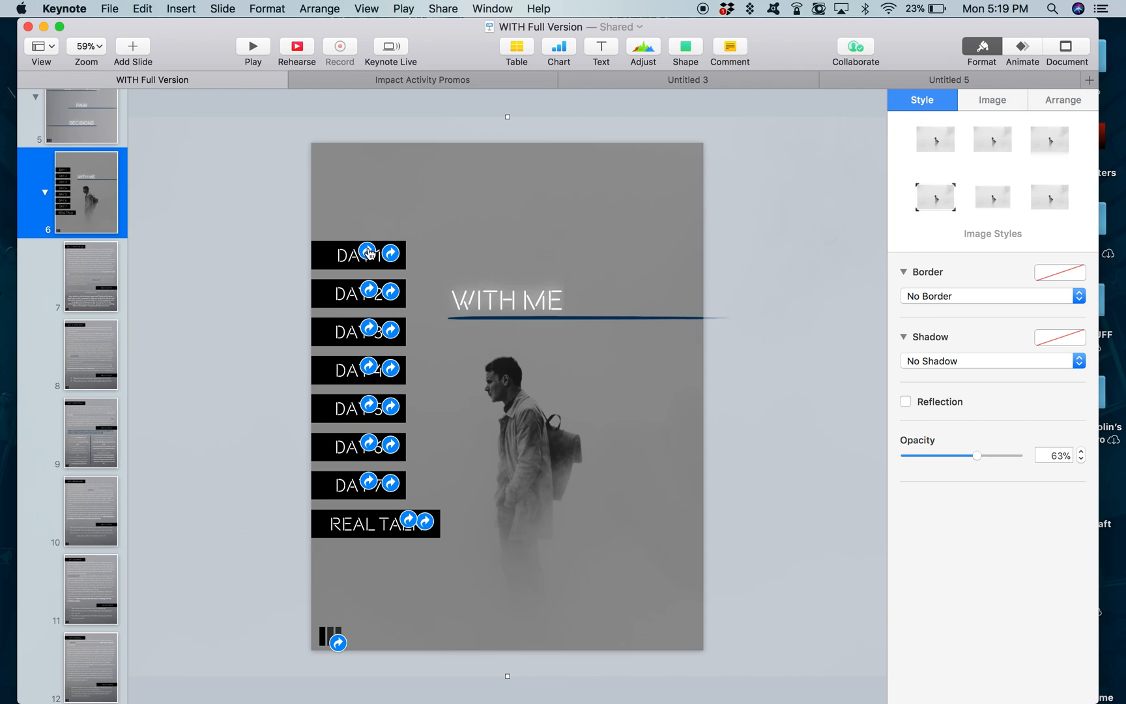
Select the DAY 1 label, and on the Contents slide examine the destination options of the WITH ME link without changing them
left_click(329, 260)
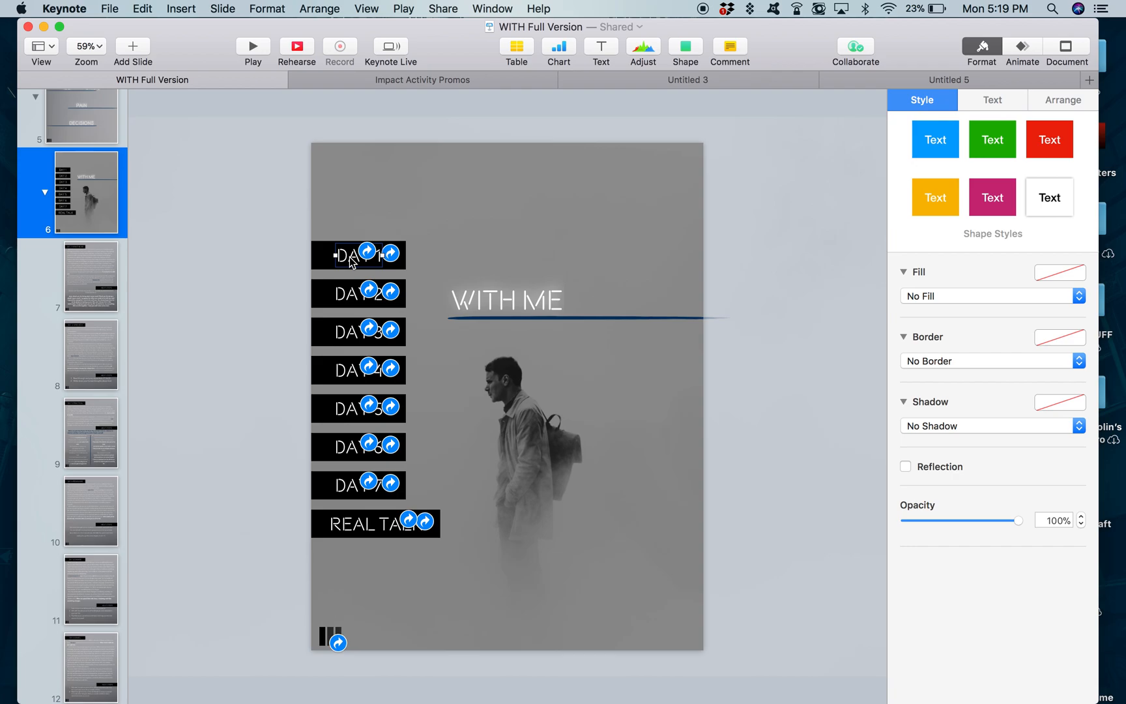
scroll(71, 206, "up", 3)
left_click(71, 201)
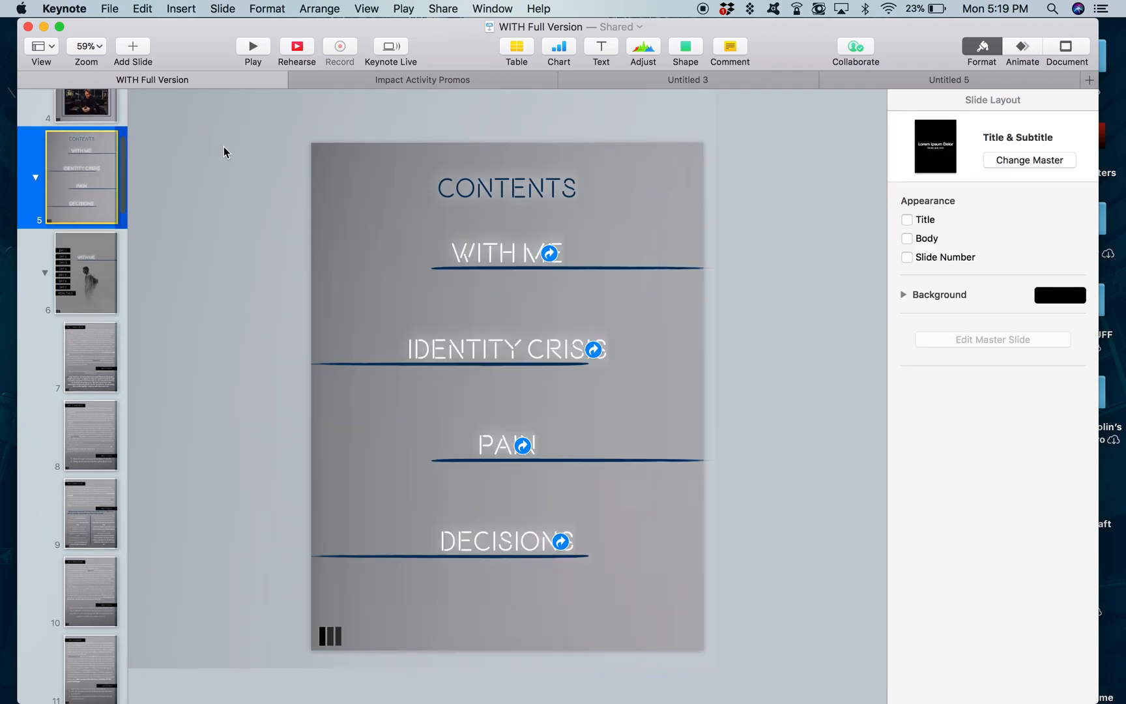
left_click(549, 254)
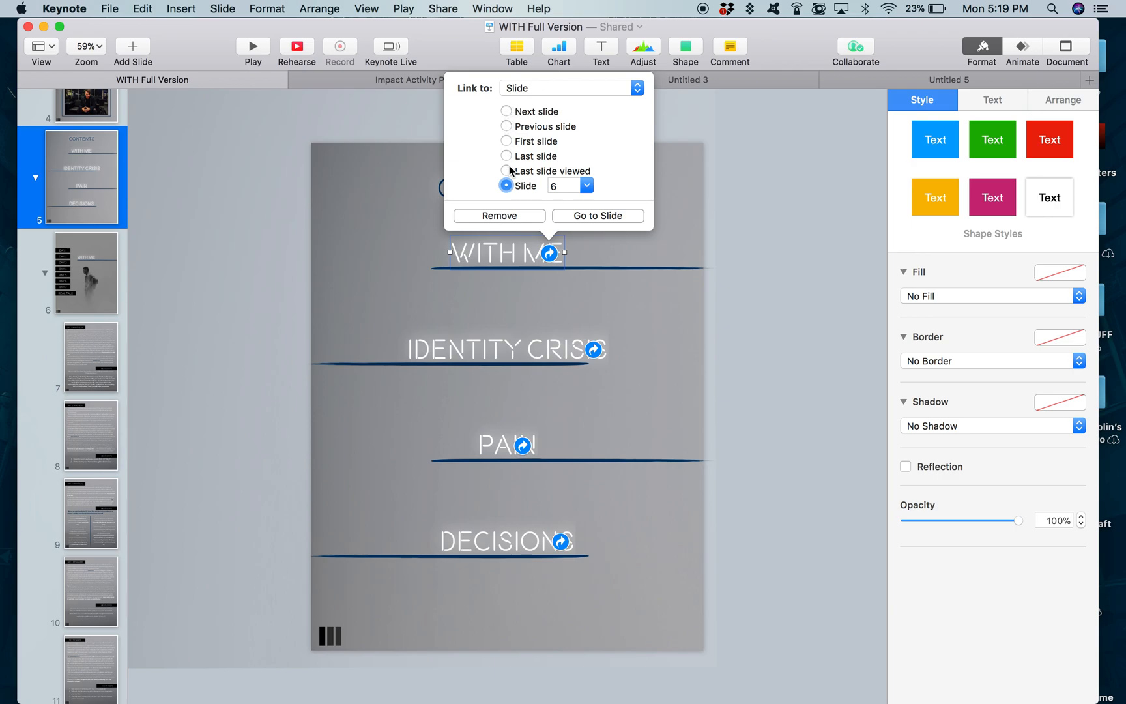
left_click(586, 186)
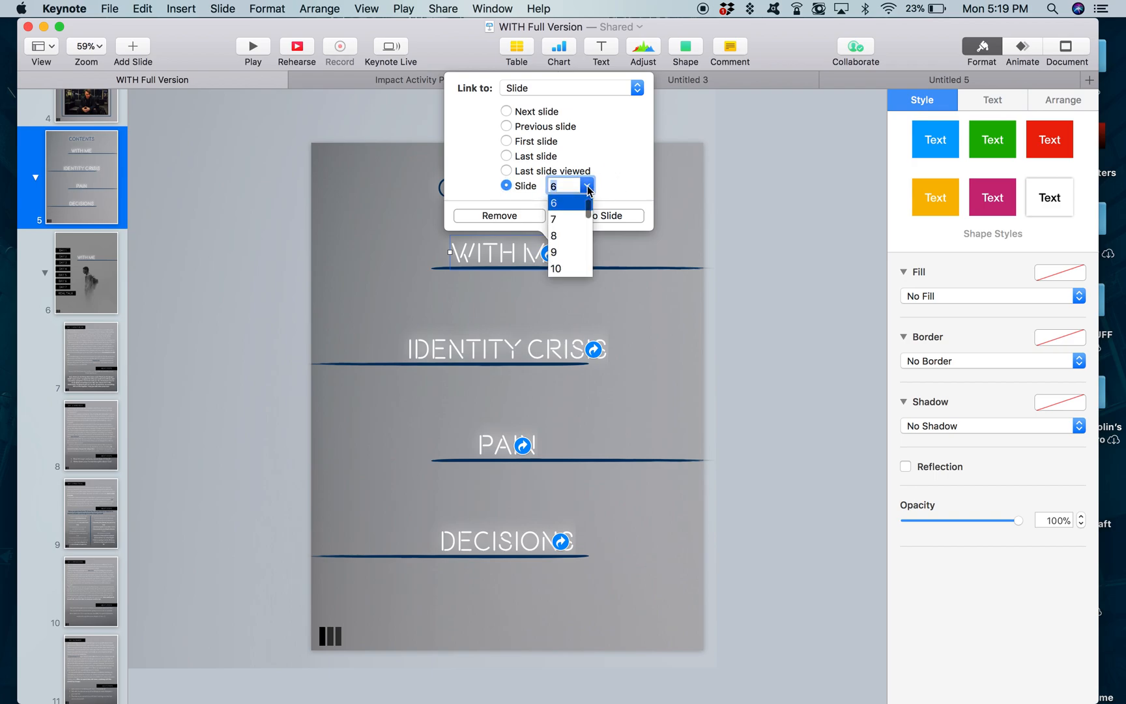
left_click(597, 185)
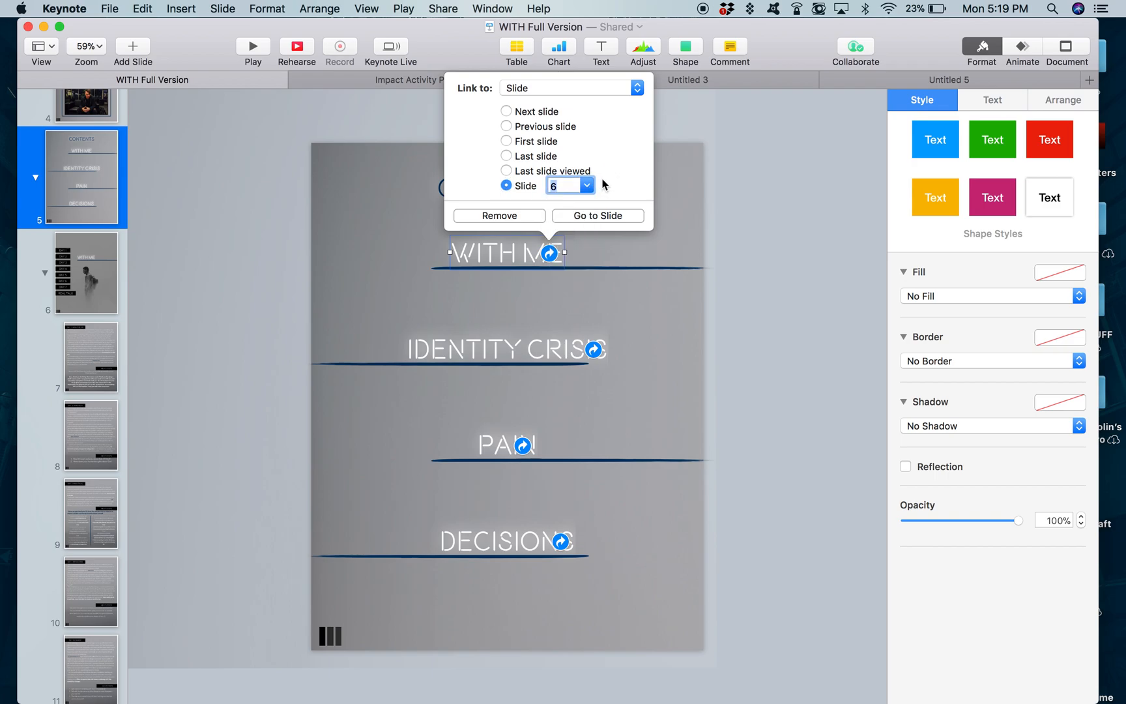
left_click(637, 87)
left_click(734, 138)
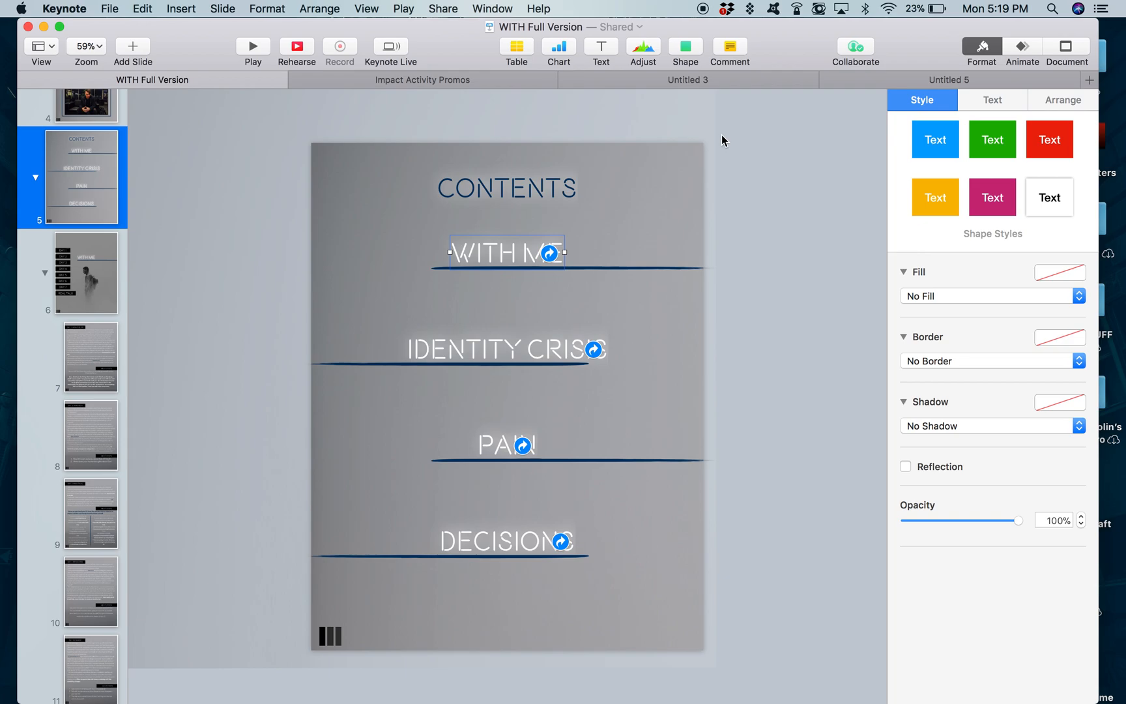
Play the presentation from the Day 1 slide and follow the Romans 5:8 link to its web page
left_click(100, 361)
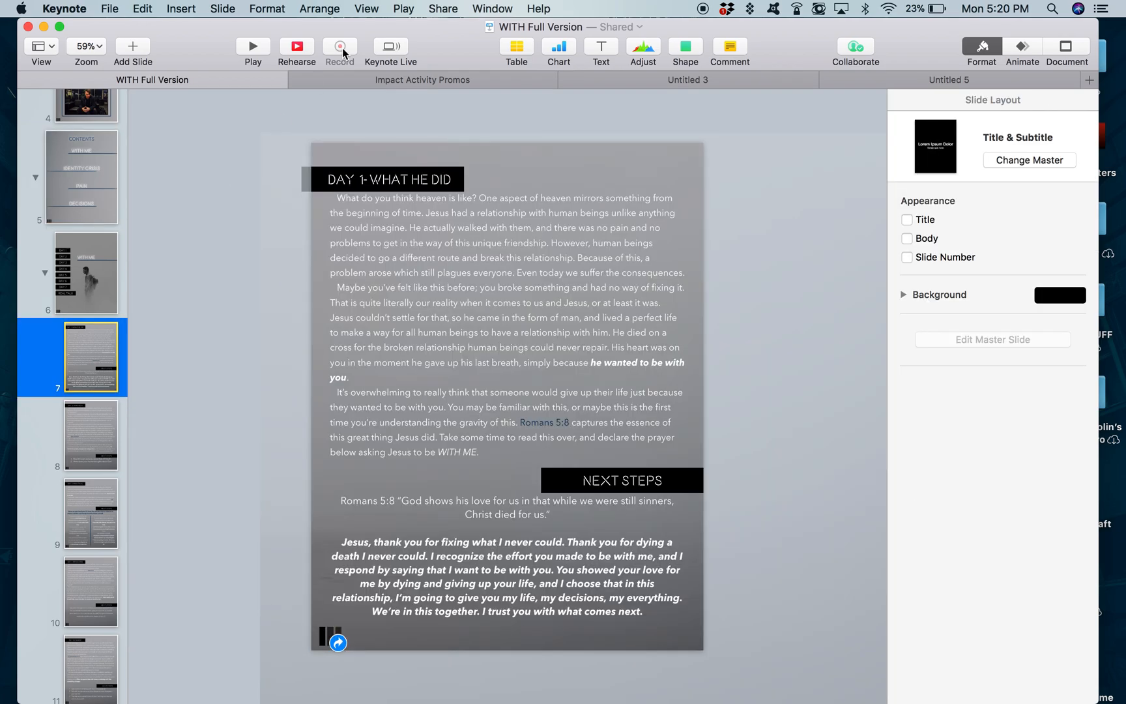
left_click(253, 51)
left_click(254, 48)
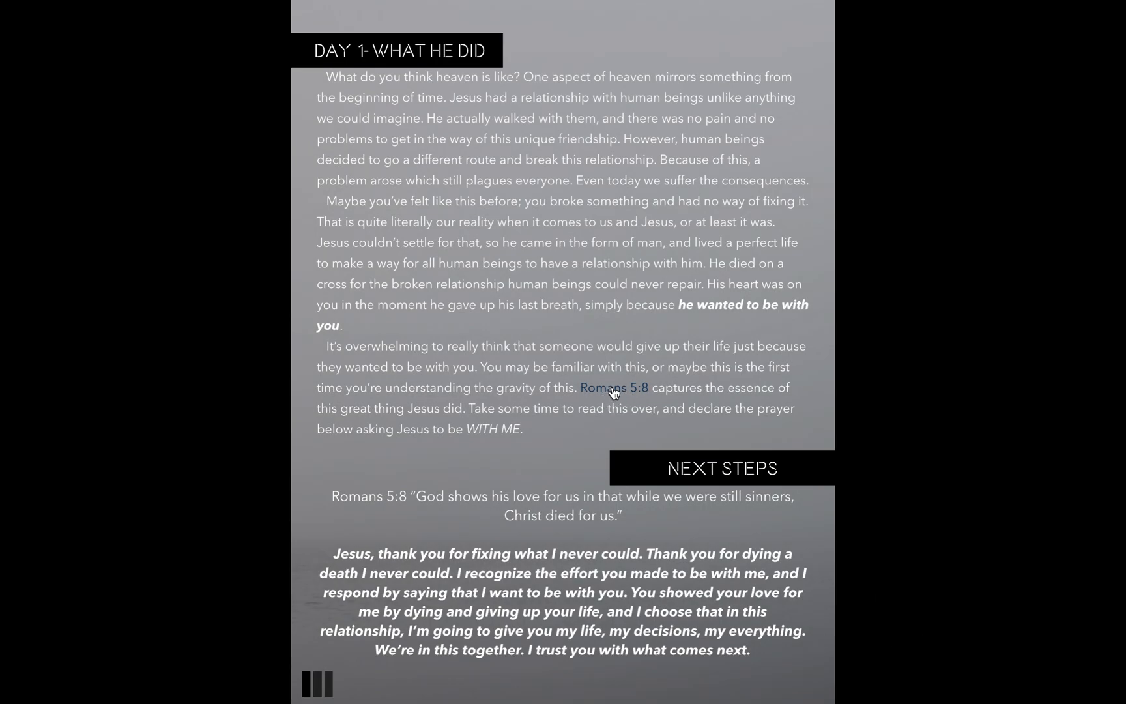
left_click(612, 389)
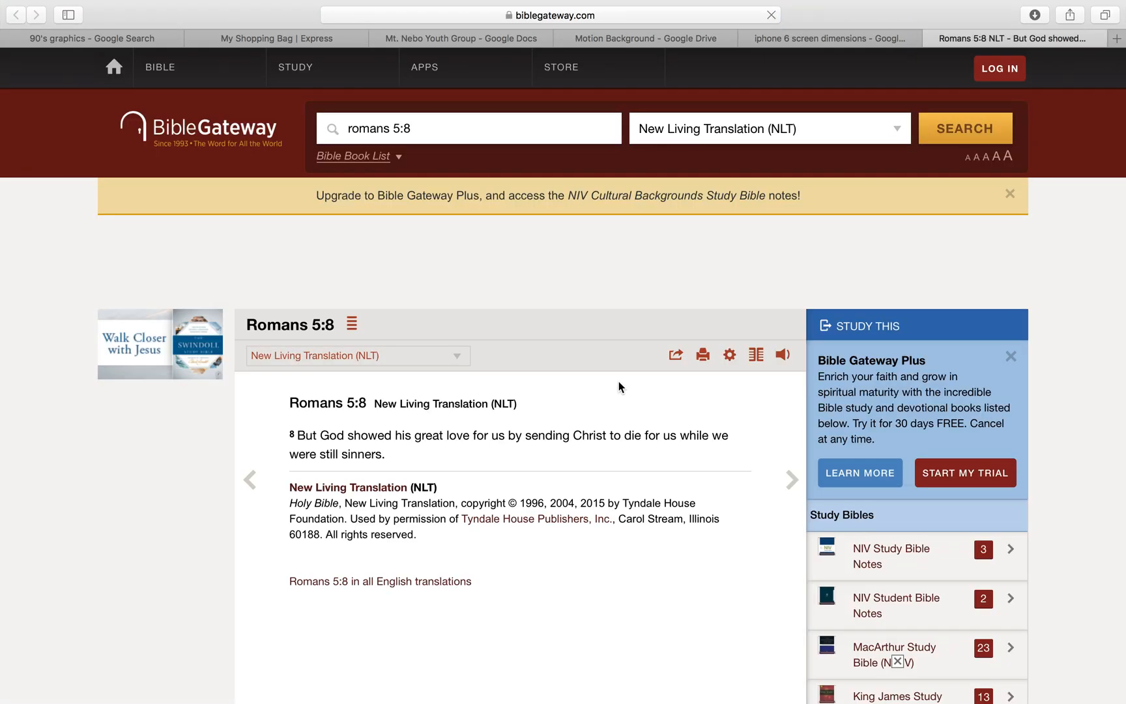
Close the Bible Gateway page, return to Keynote and exit the slideshow
left_click(932, 39)
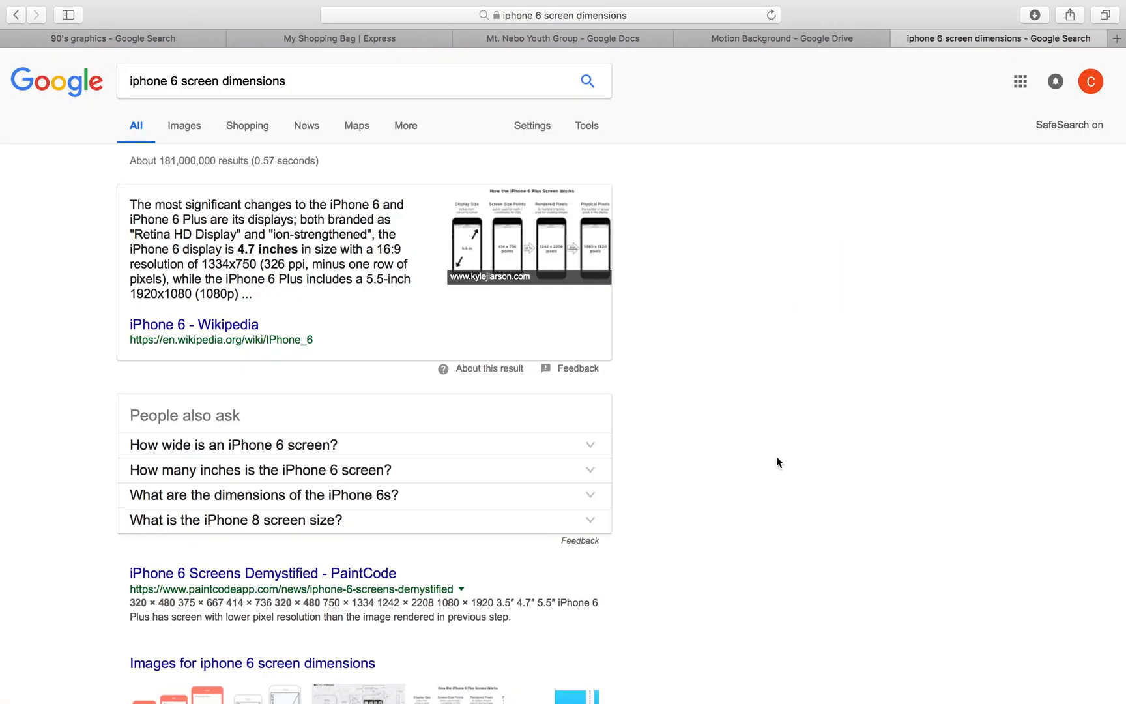
left_click(898, 39)
key("super+Tab")
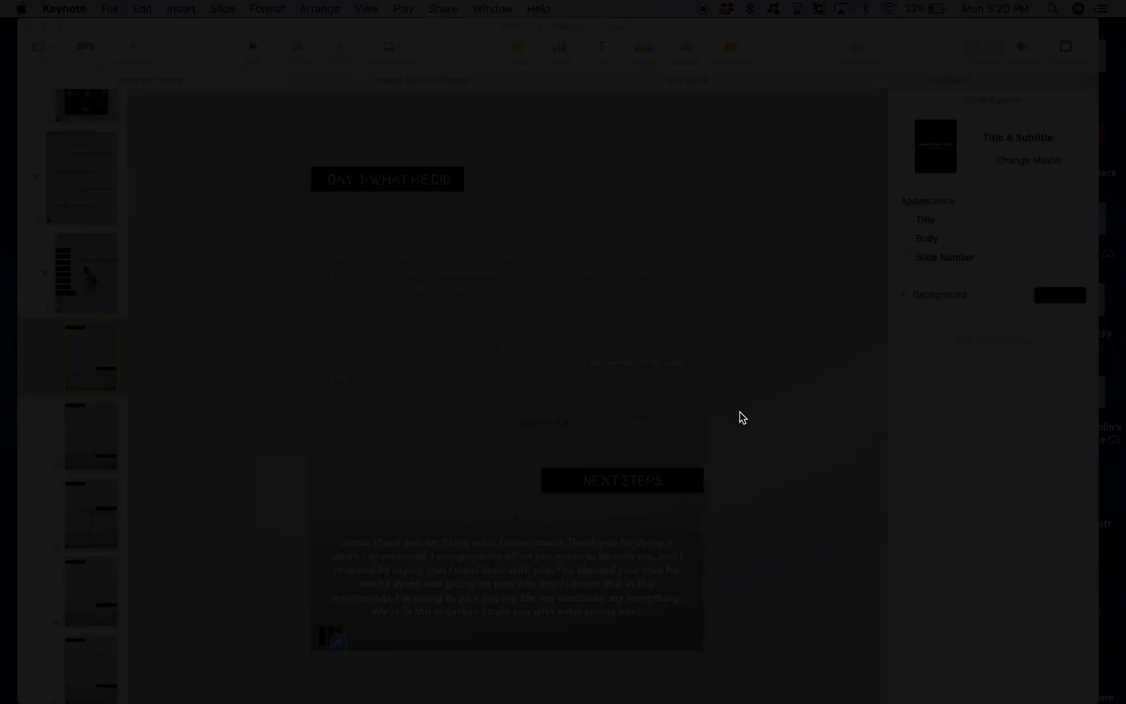
key("Escape")
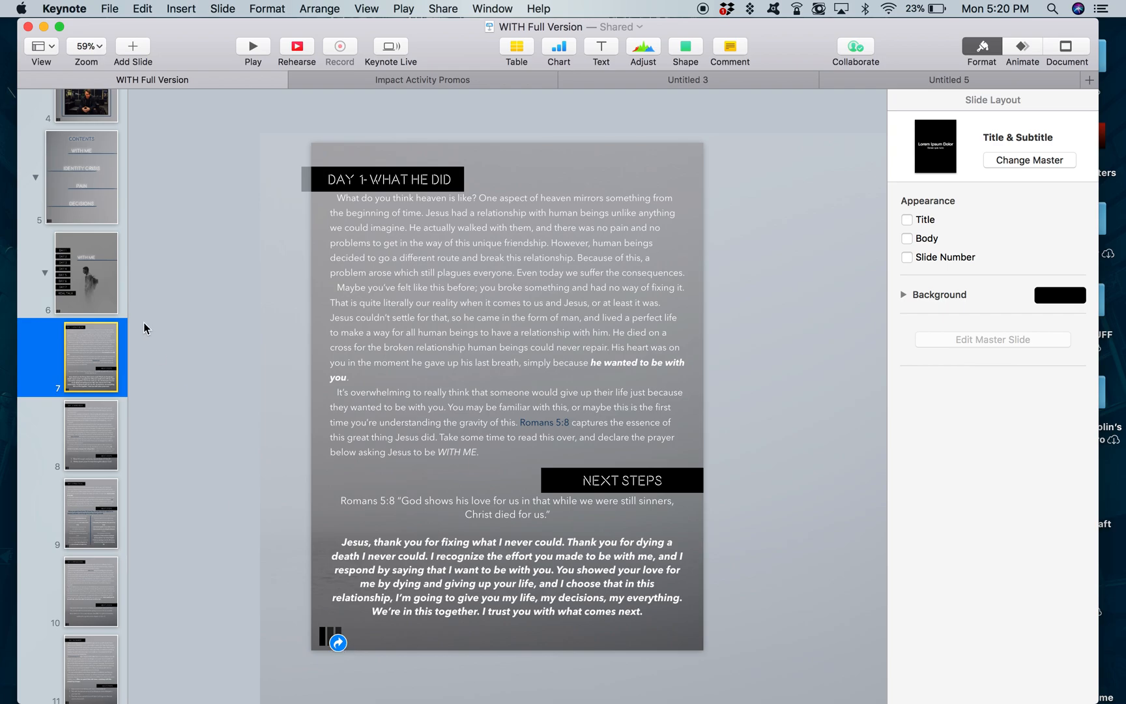
Review the linked headings on the Contents slide and the linked day labels on the WITH ME slide
left_click(93, 193)
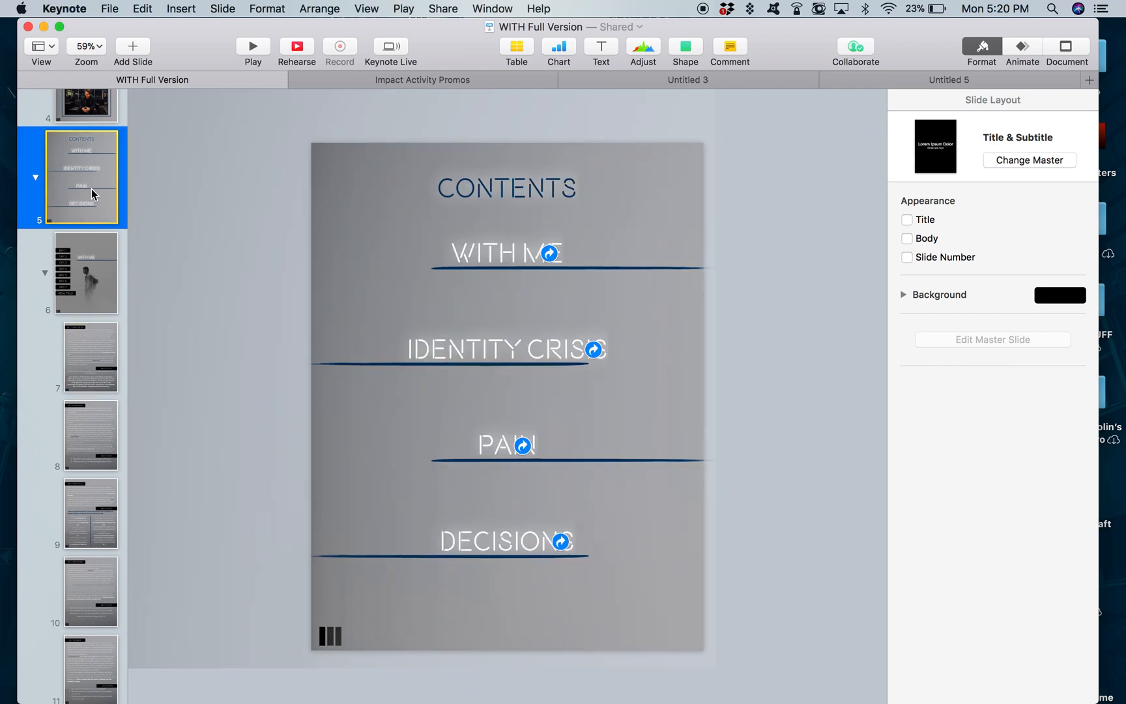
left_click(96, 263)
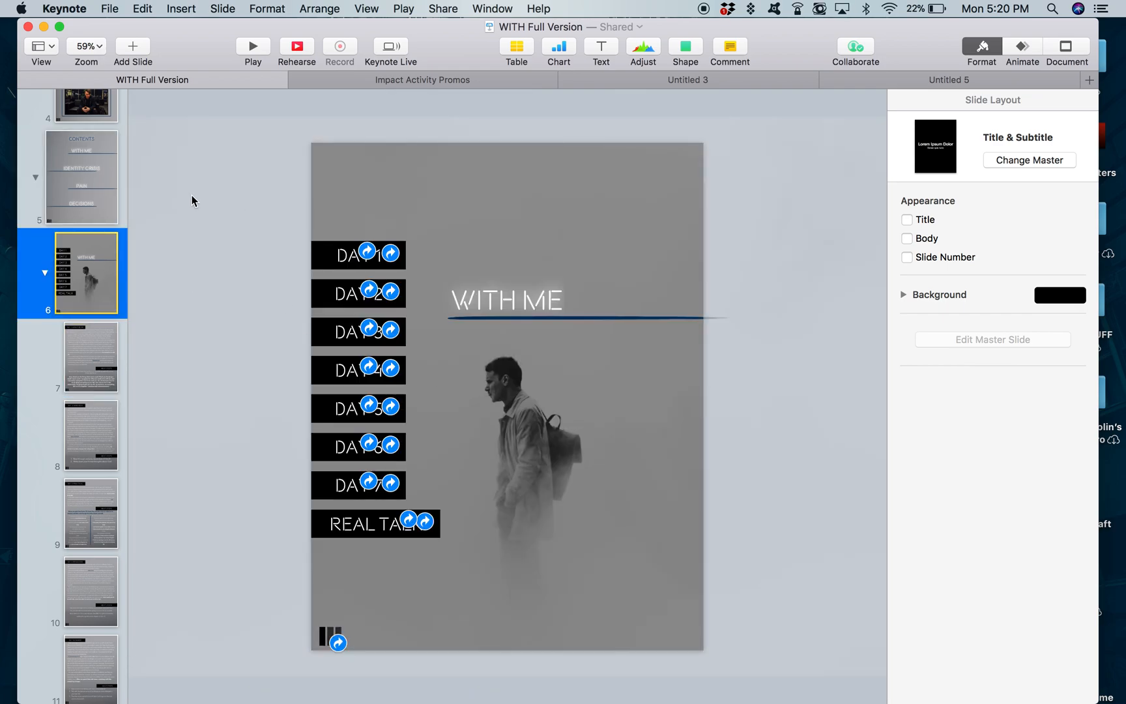
left_click(95, 170)
scroll(96, 171, "down", 3)
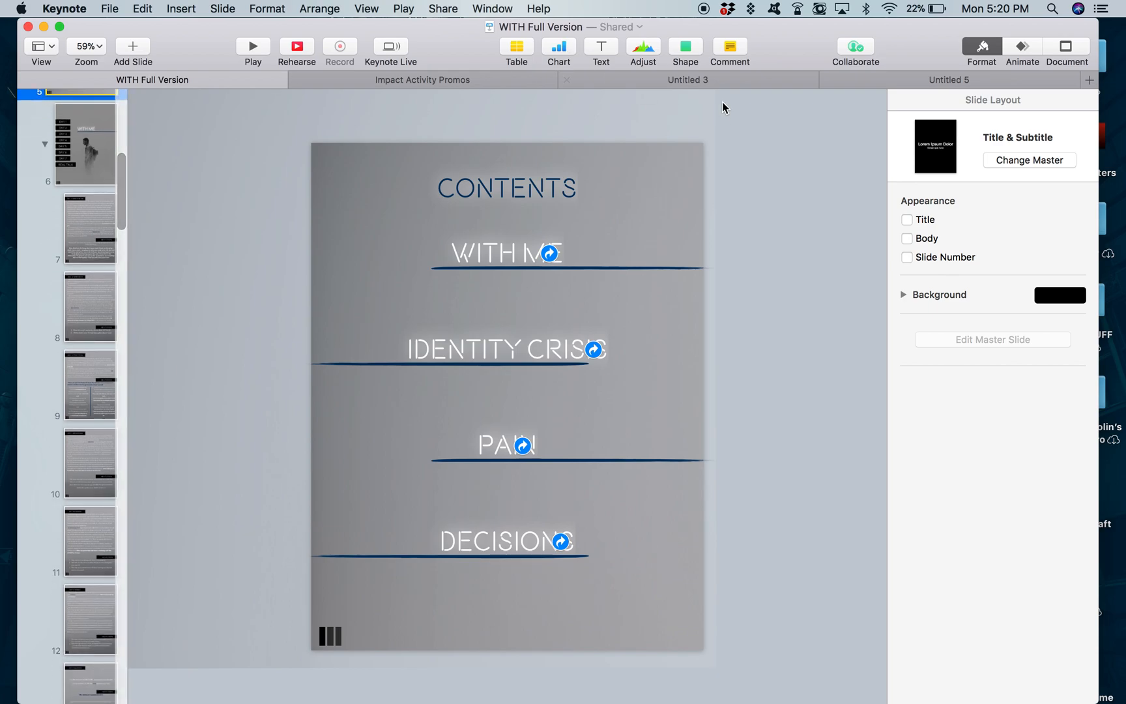